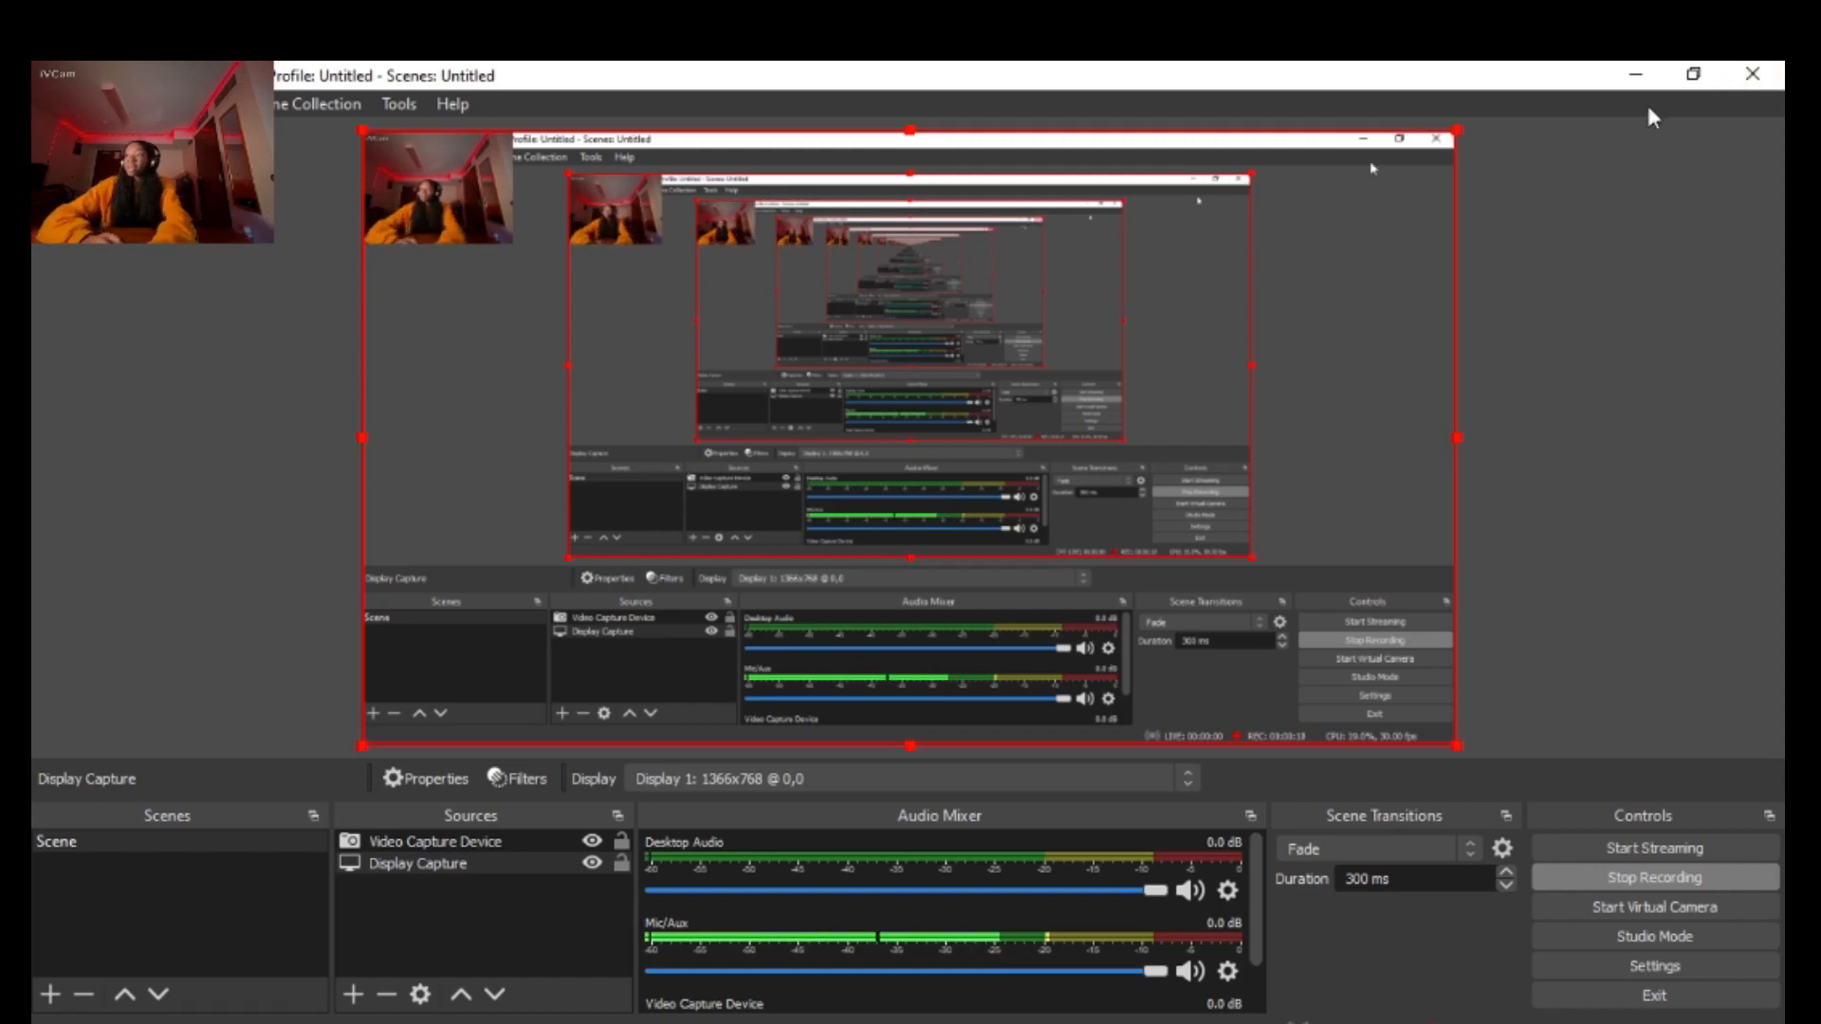
Clear the OBS and Videos folder windows off the desktop and switch to the open FL Studio project
{"action": "left_click", "coordinate": [1649, 72]}
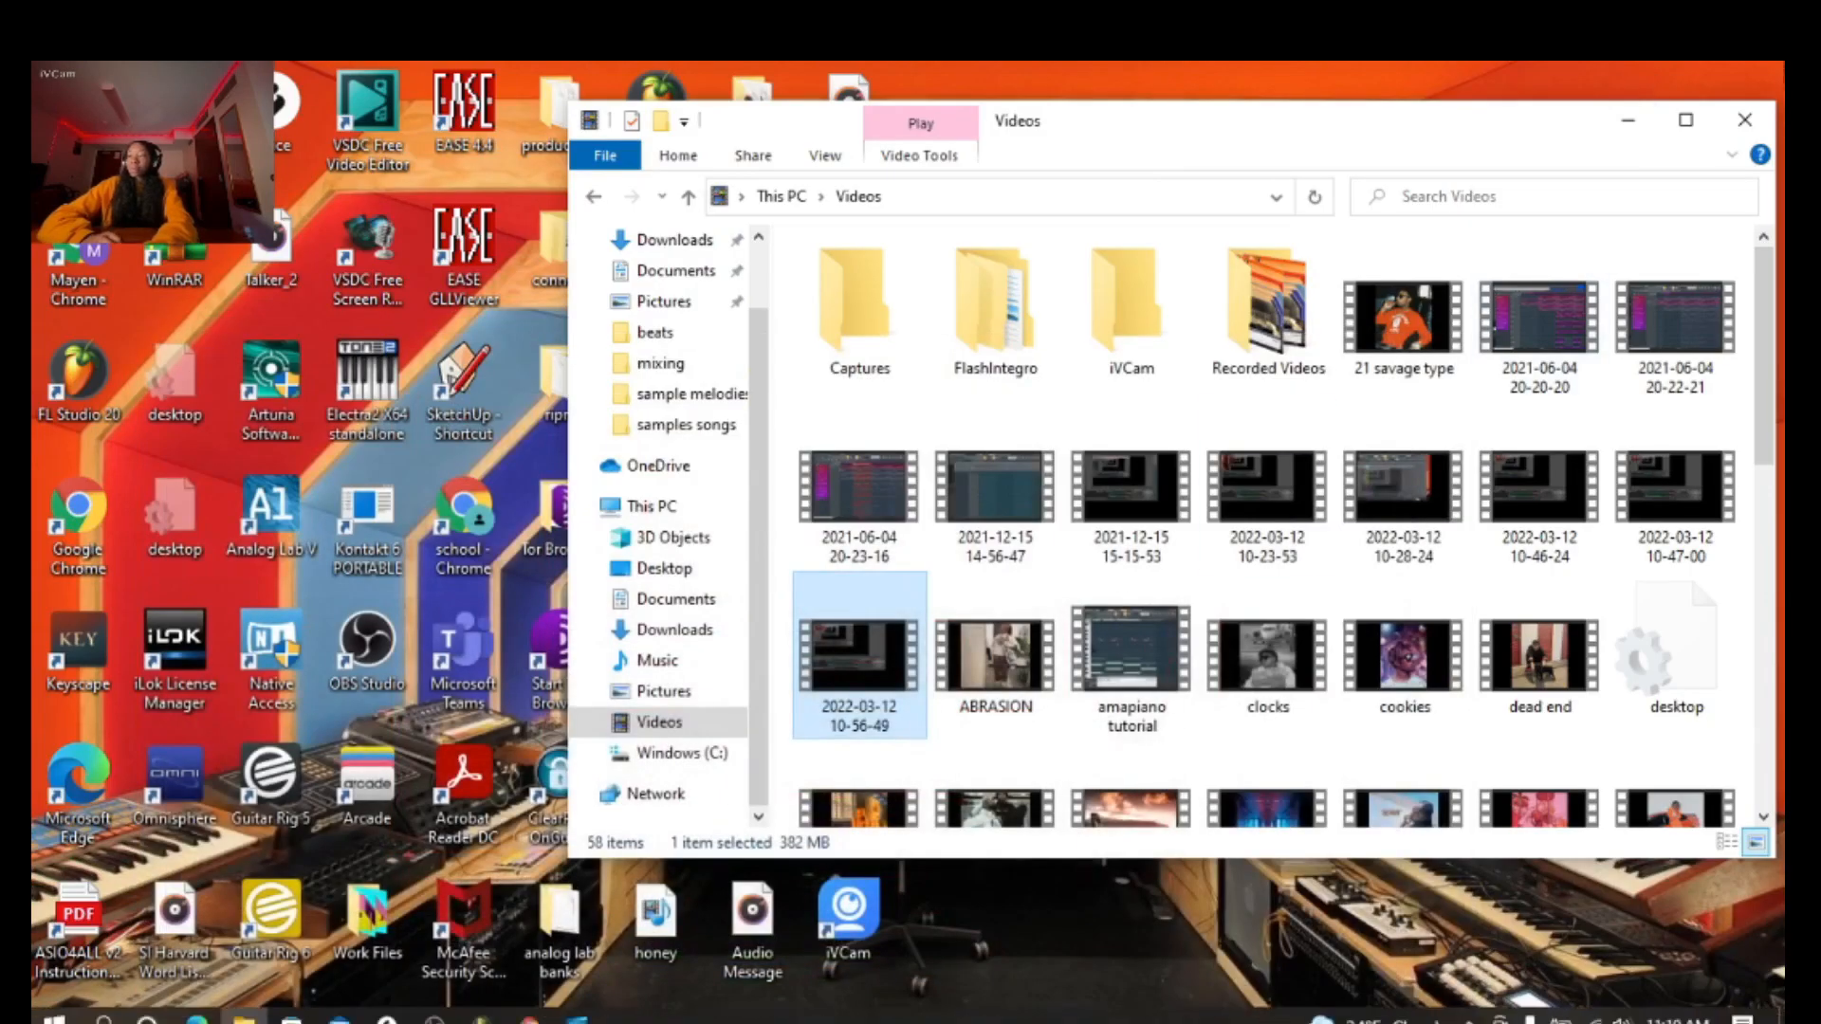
{"action": "left_click", "coordinate": [1761, 122]}
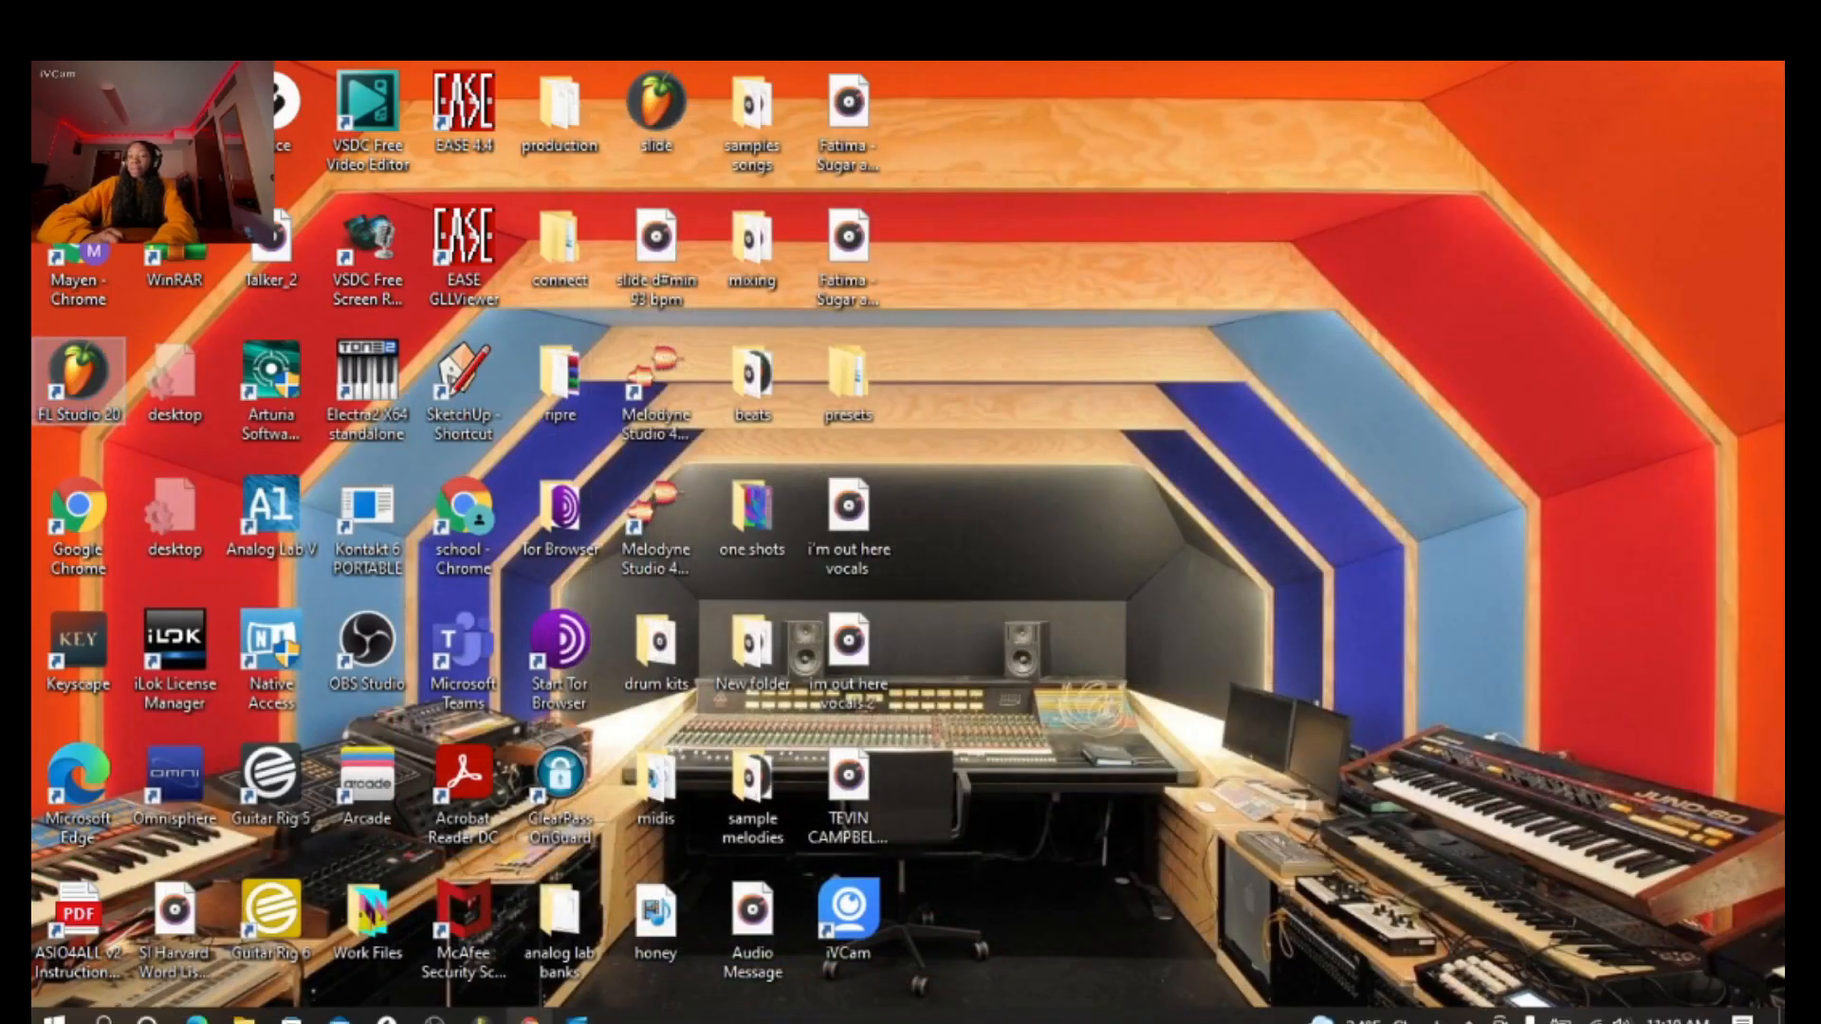
{"action": "left_click", "coordinate": [481, 1020]}
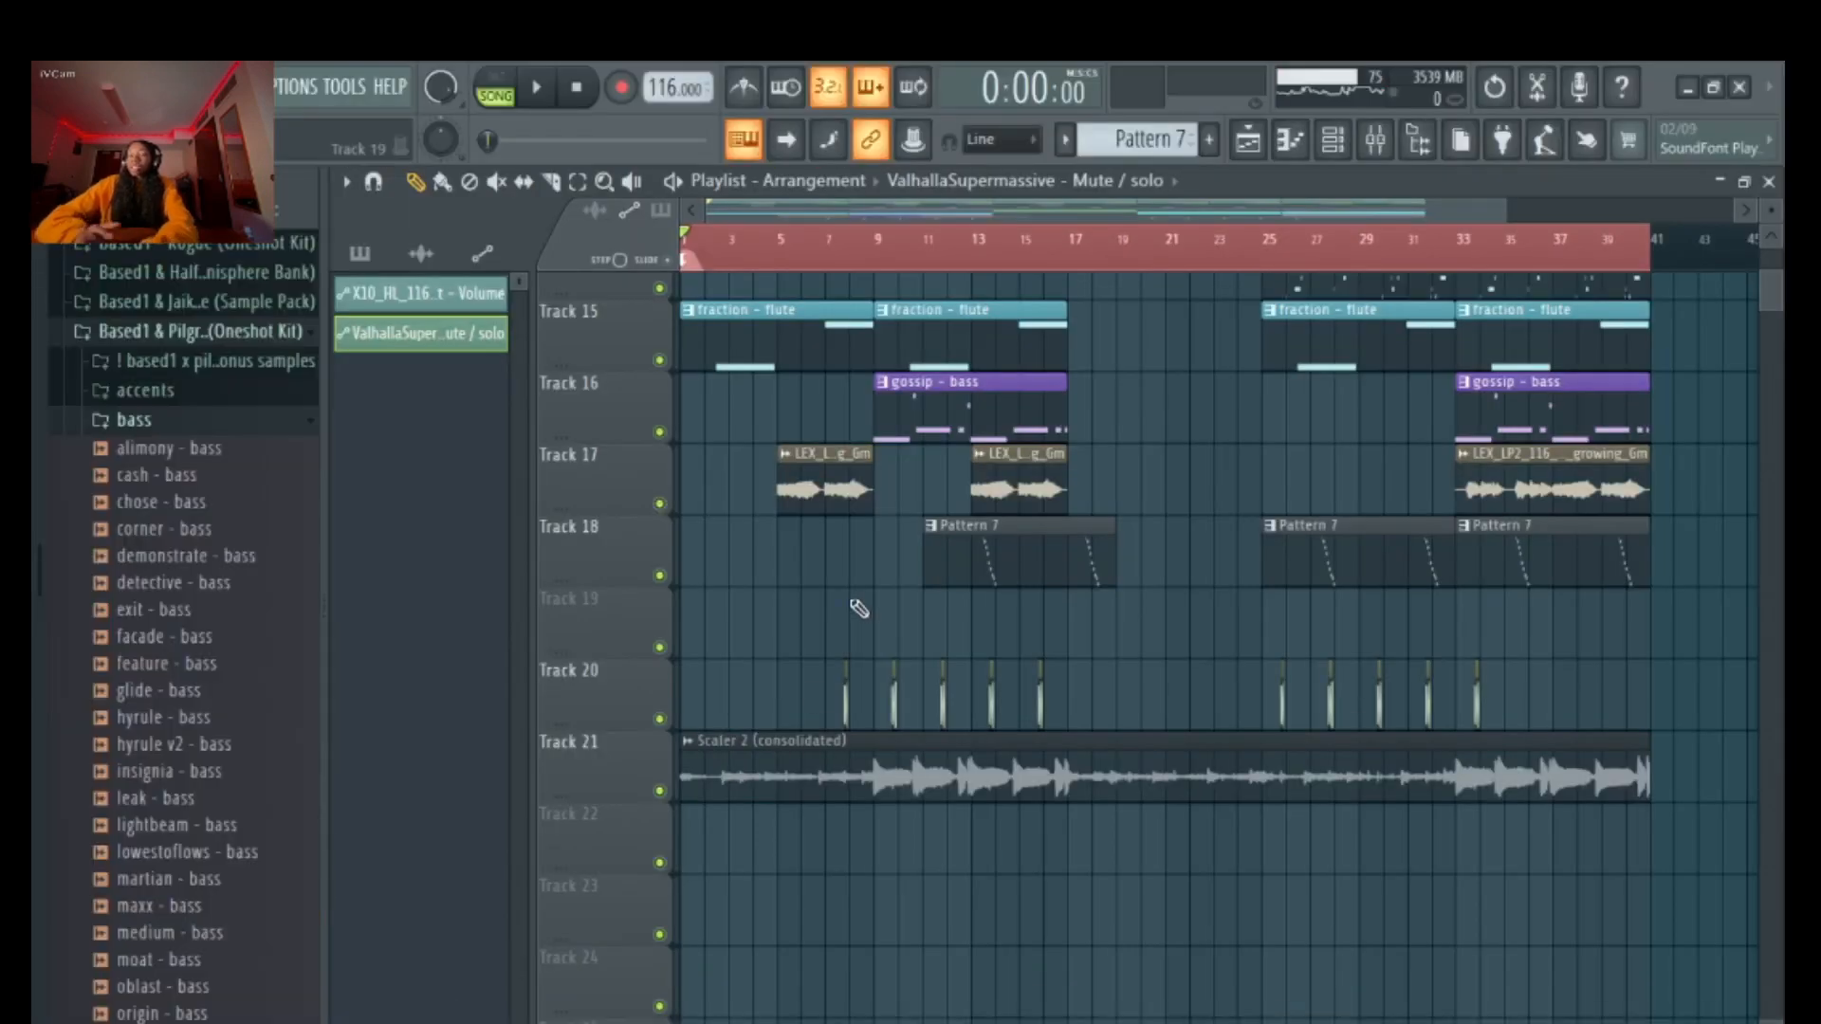
Solo Track 21 with the consolidated Scaler 2 audio and play it while looking over the other playlist tracks
{"action": "right_click", "coordinate": [659, 790]}
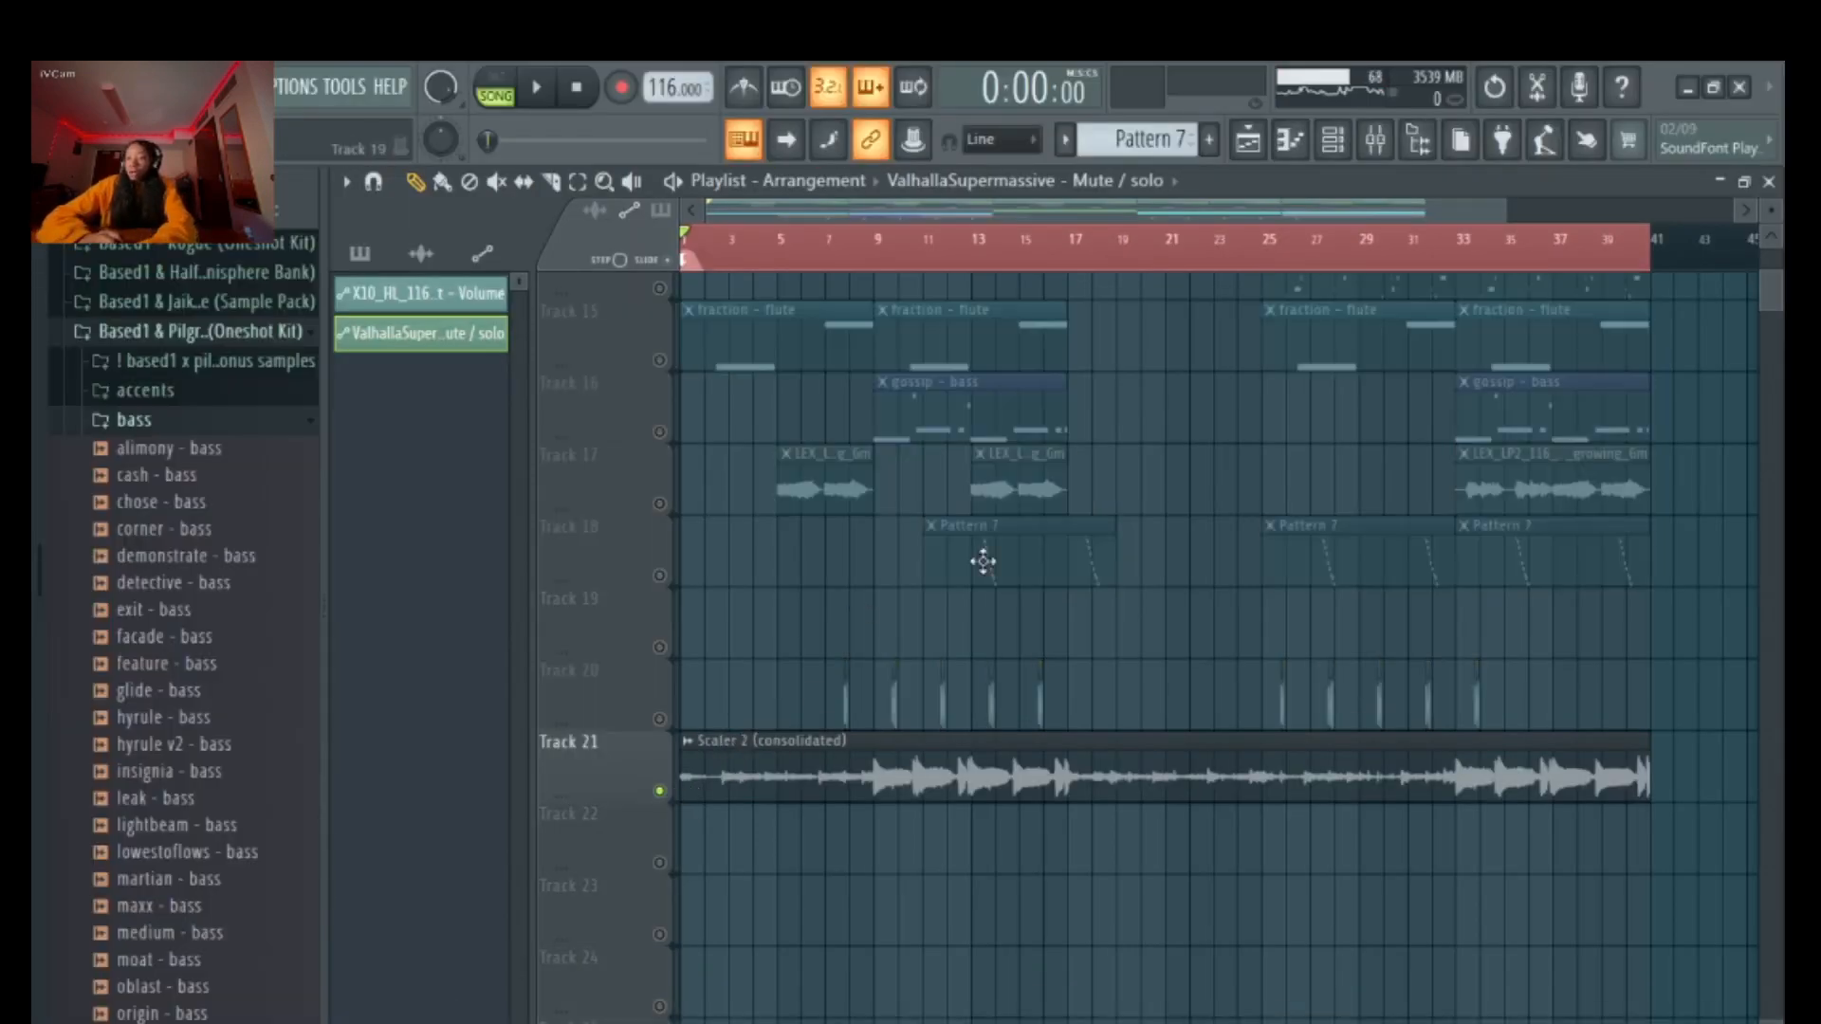
{"action": "key", "text": "space"}
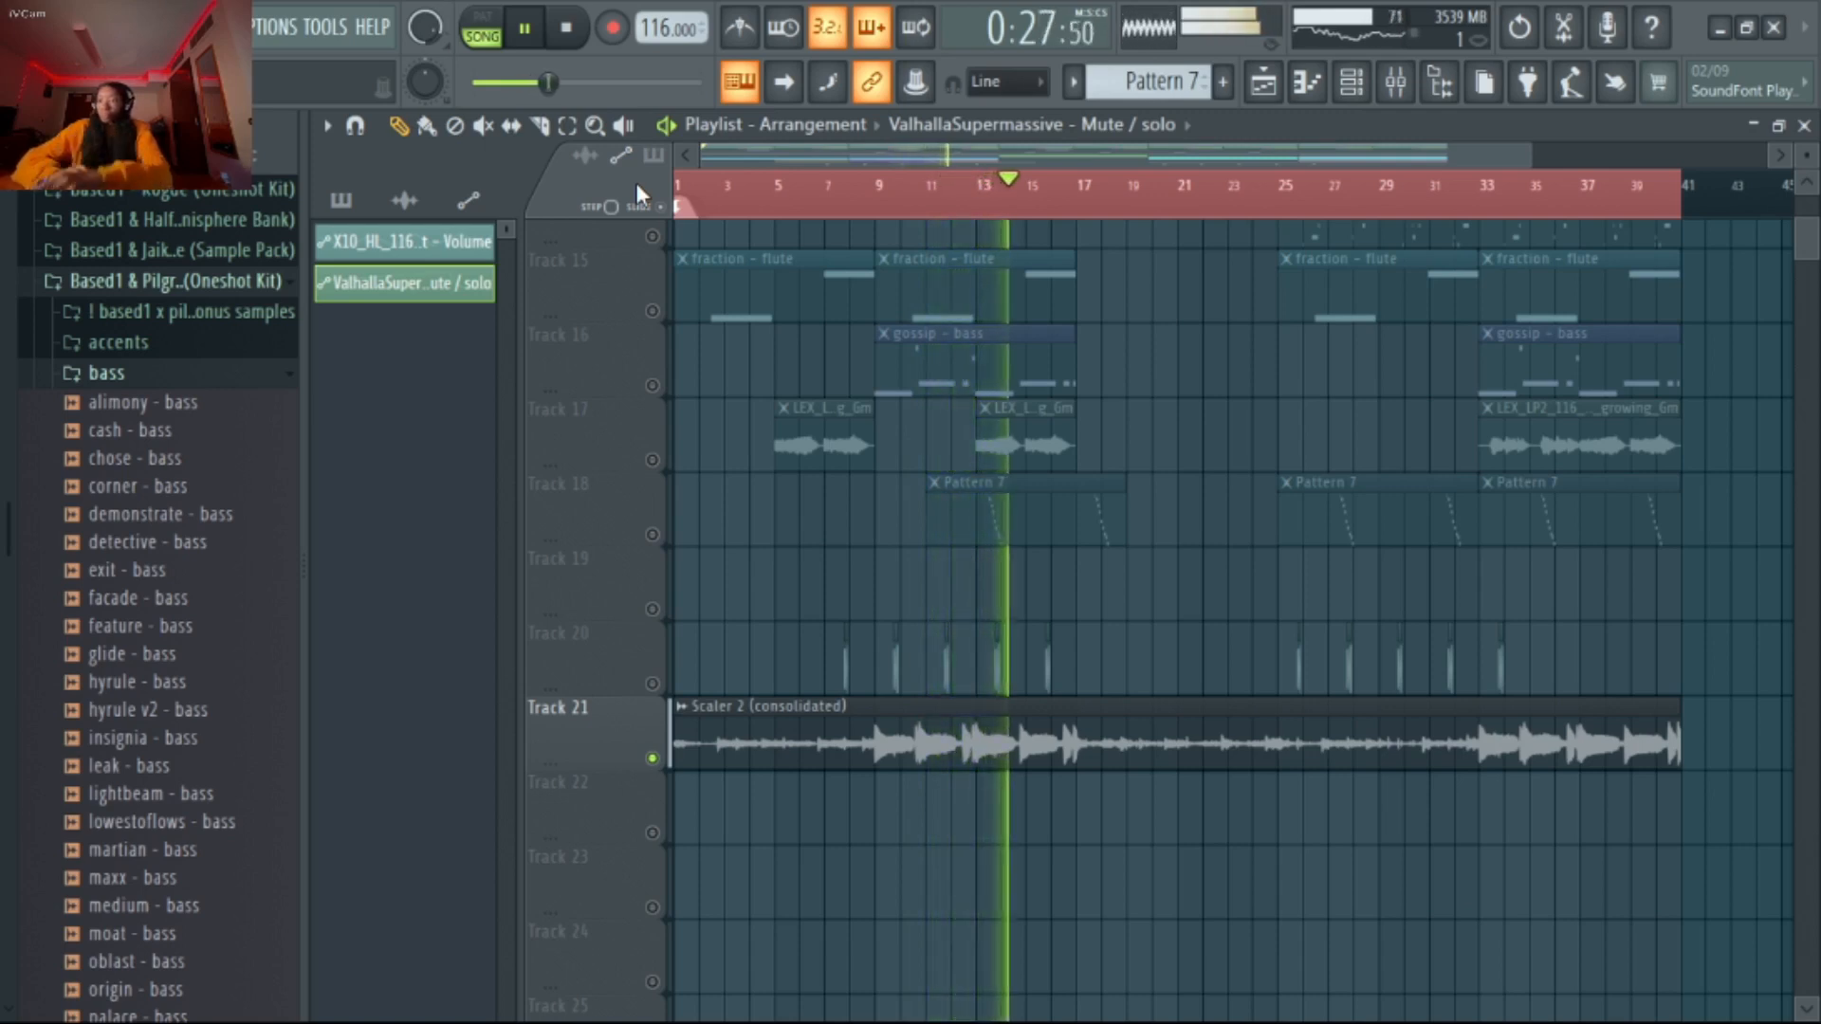
{"action": "scroll", "coordinate": [890, 601], "scroll_direction": "up", "scroll_amount": 7}
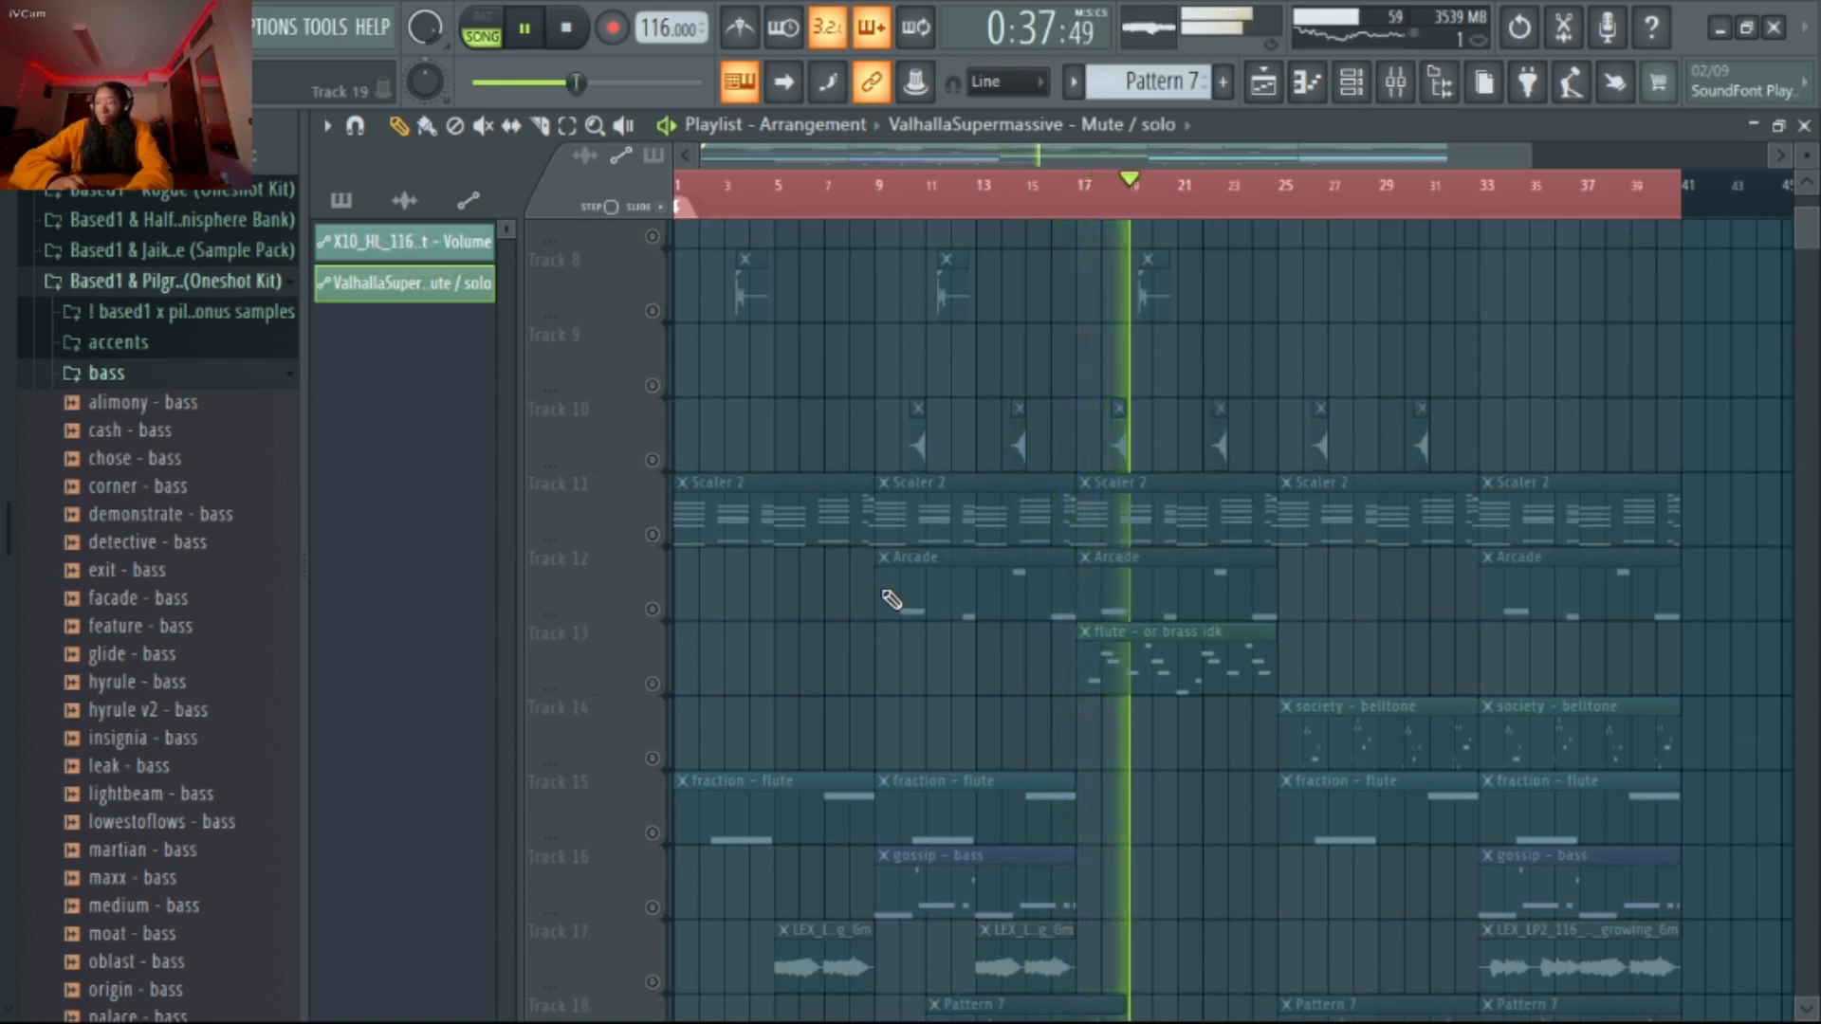
{"action": "scroll", "coordinate": [891, 600], "scroll_direction": "up", "scroll_amount": 2}
{"action": "scroll", "coordinate": [892, 599], "scroll_direction": "up", "scroll_amount": 1}
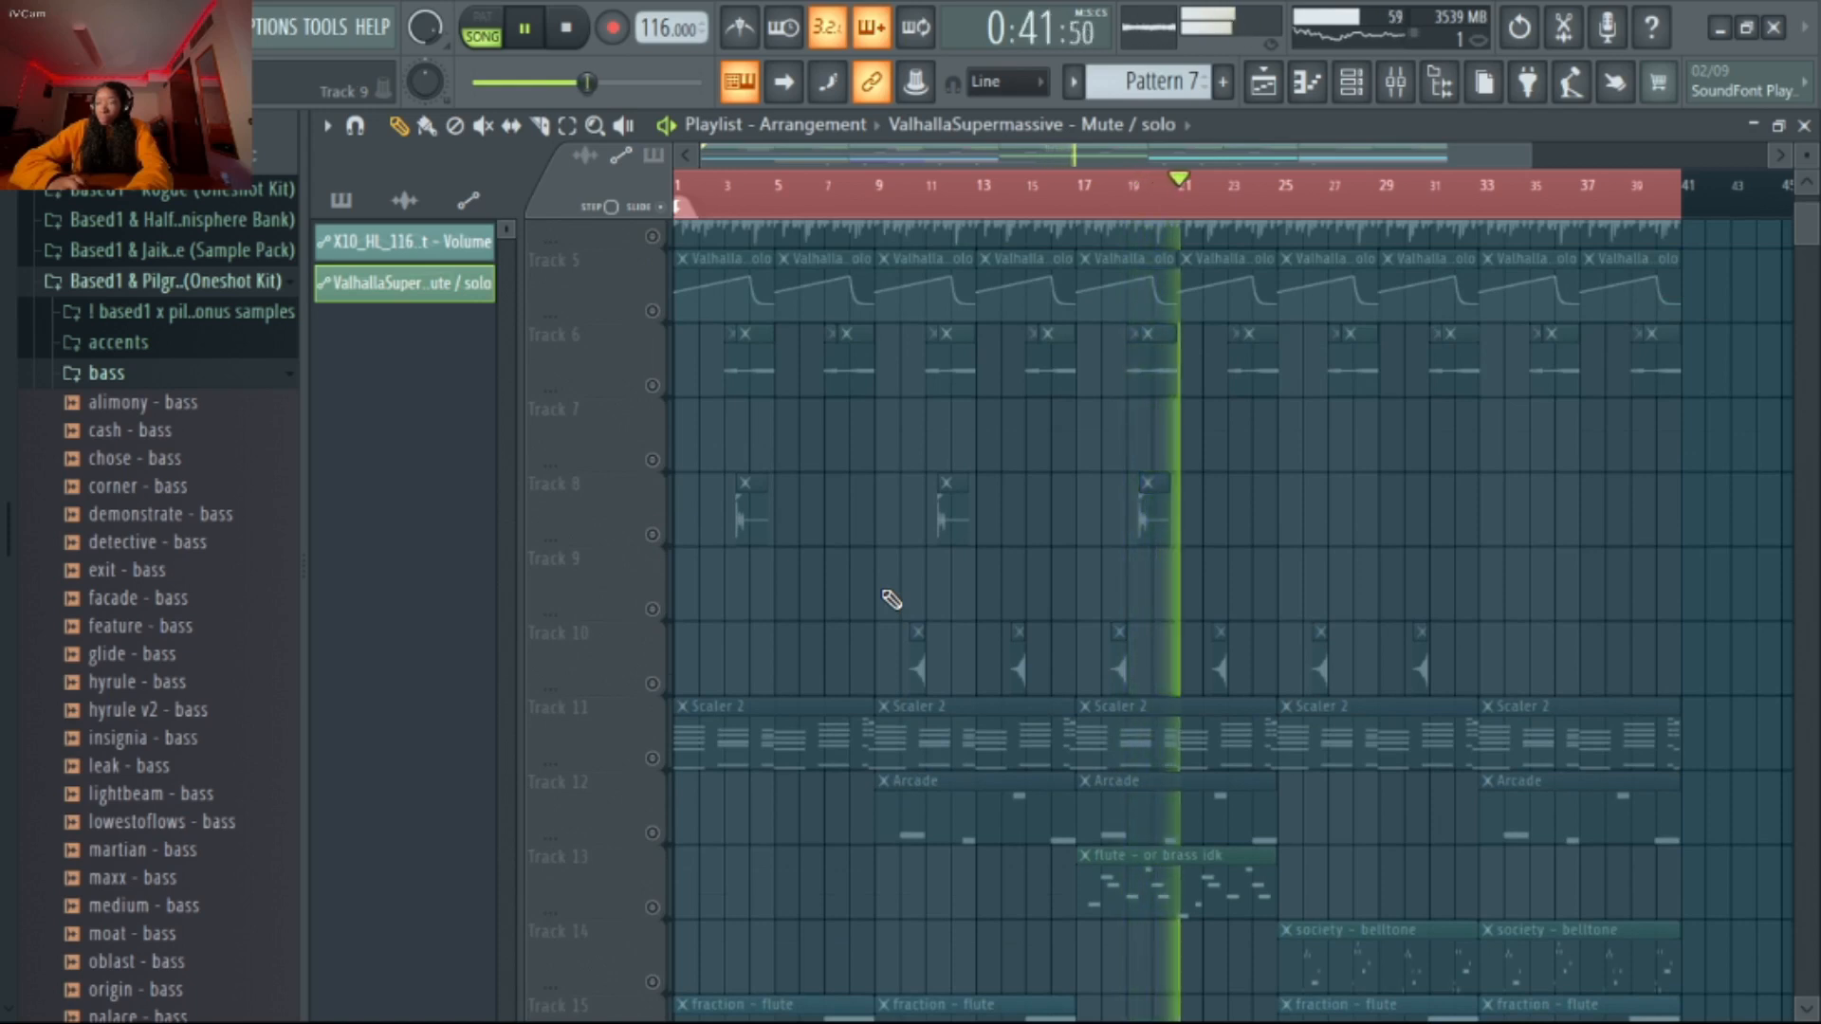
{"action": "scroll", "coordinate": [892, 599], "scroll_direction": "up", "scroll_amount": 4}
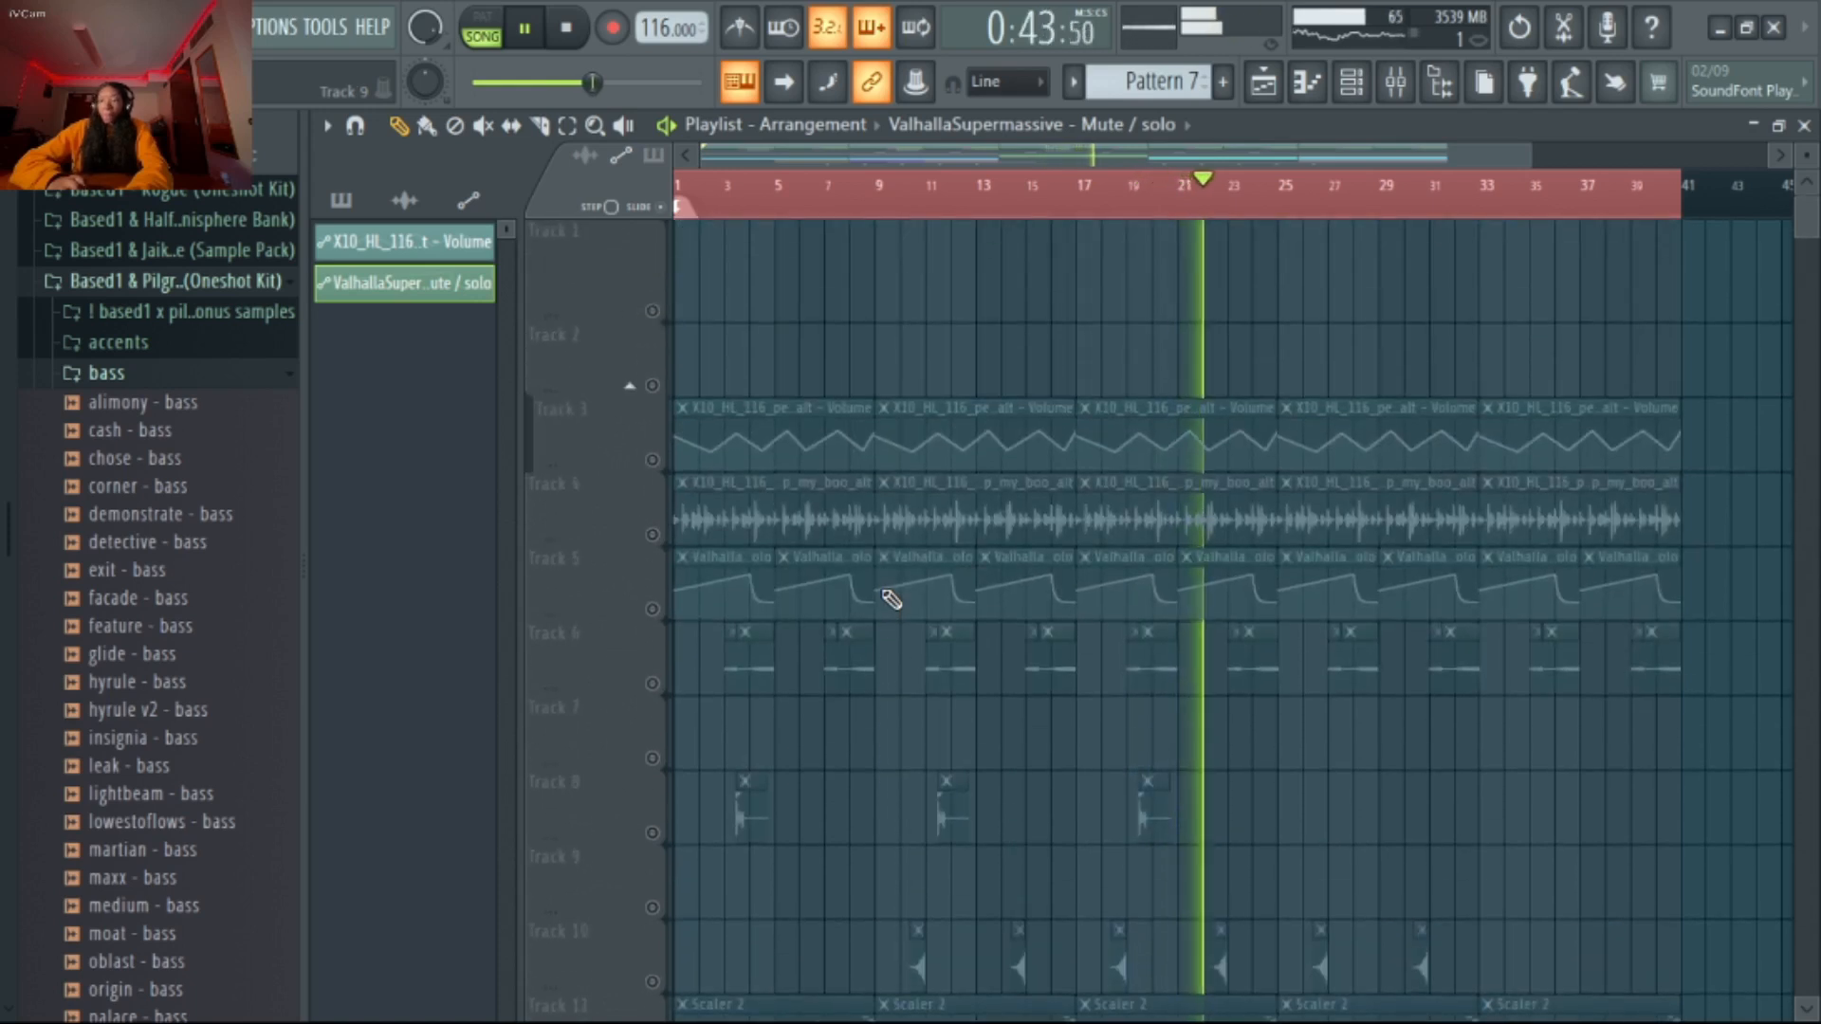
{"action": "scroll", "coordinate": [892, 599], "scroll_direction": "down", "scroll_amount": 2}
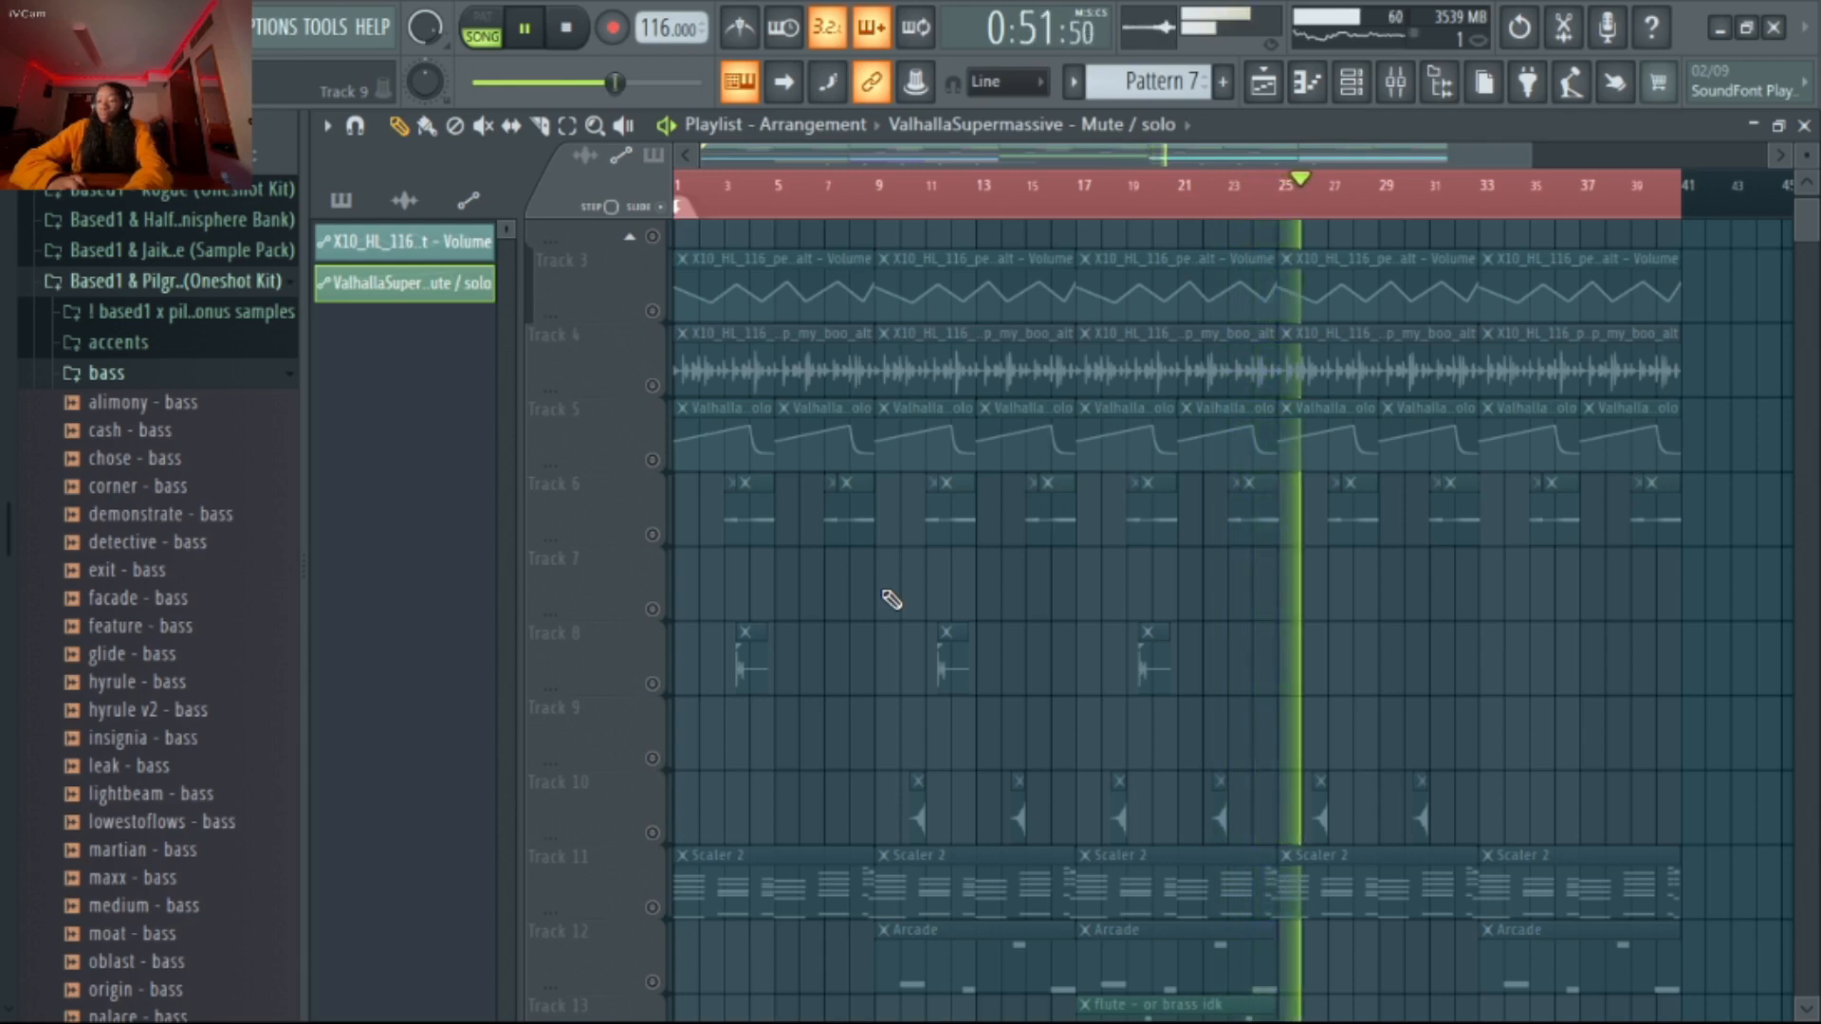
{"action": "scroll", "coordinate": [891, 599], "scroll_direction": "down", "scroll_amount": 6}
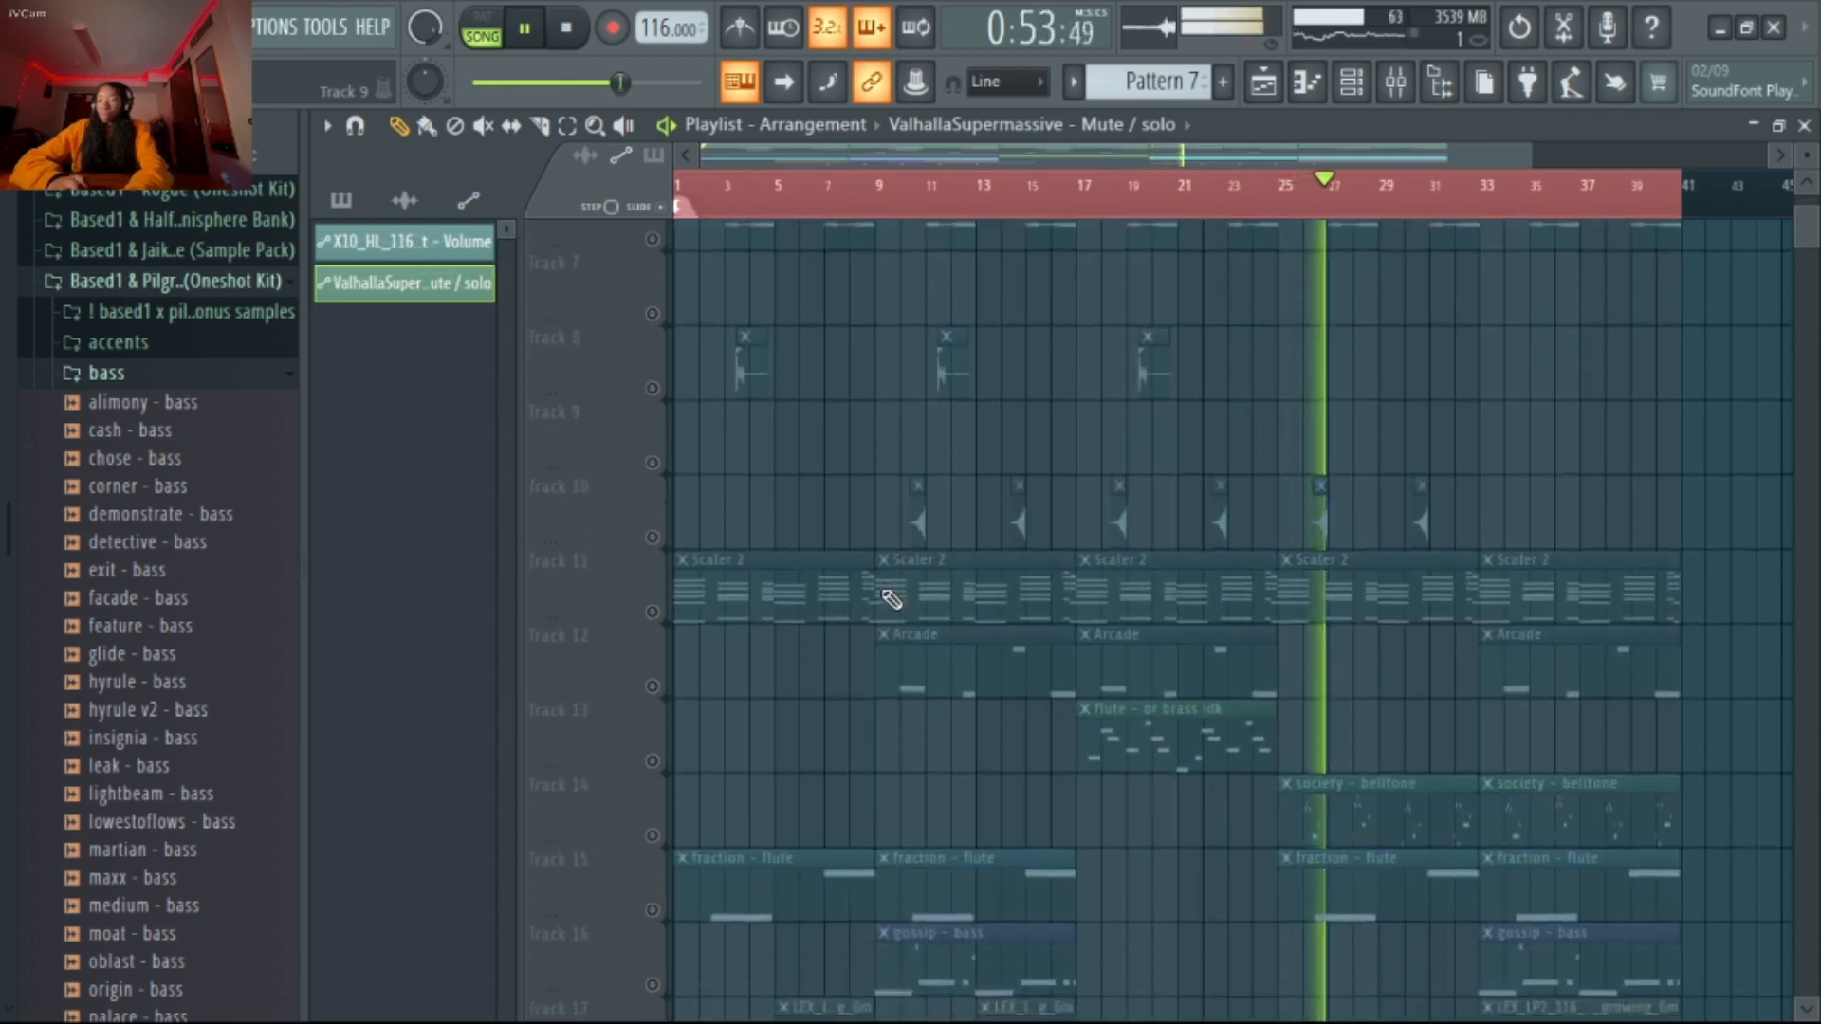
{"action": "scroll", "coordinate": [891, 599], "scroll_direction": "down", "scroll_amount": 3}
{"action": "key", "text": "space"}
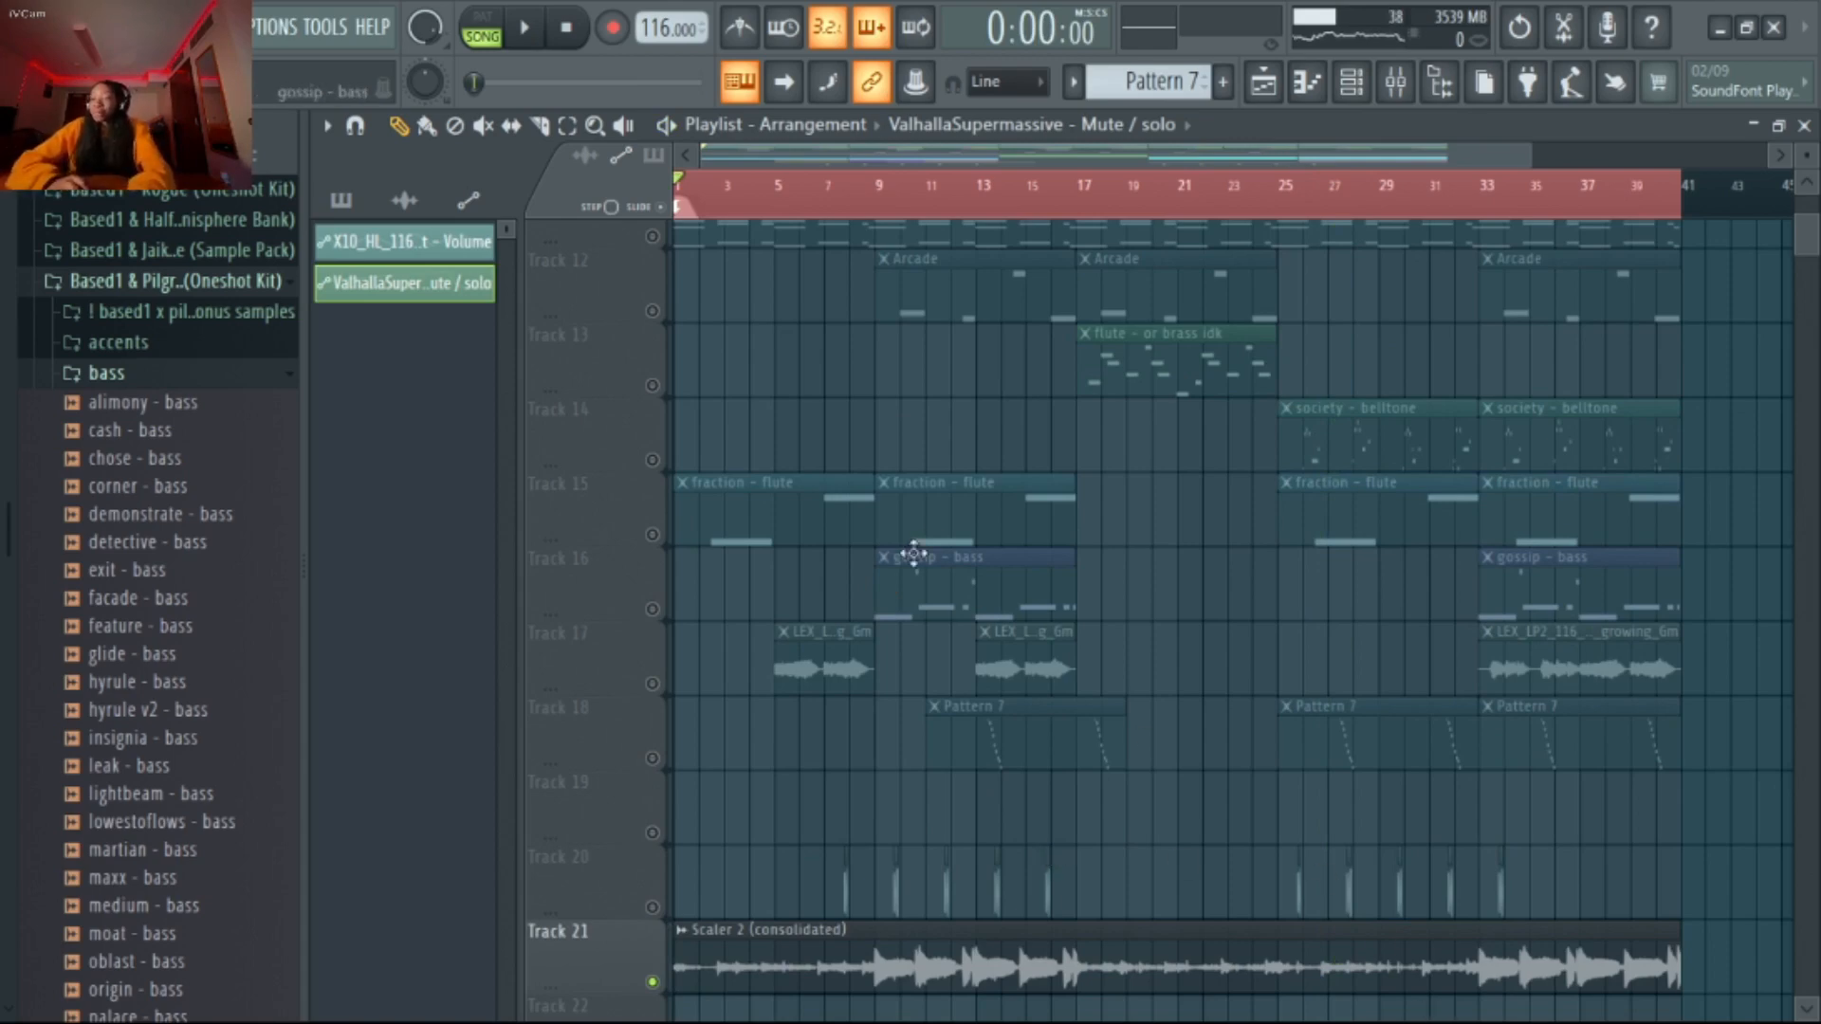
Solo Track 11 in the playlist and open its first Scaler 2 clip in the piano roll
{"action": "scroll", "coordinate": [1233, 816], "scroll_direction": "up", "scroll_amount": 11}
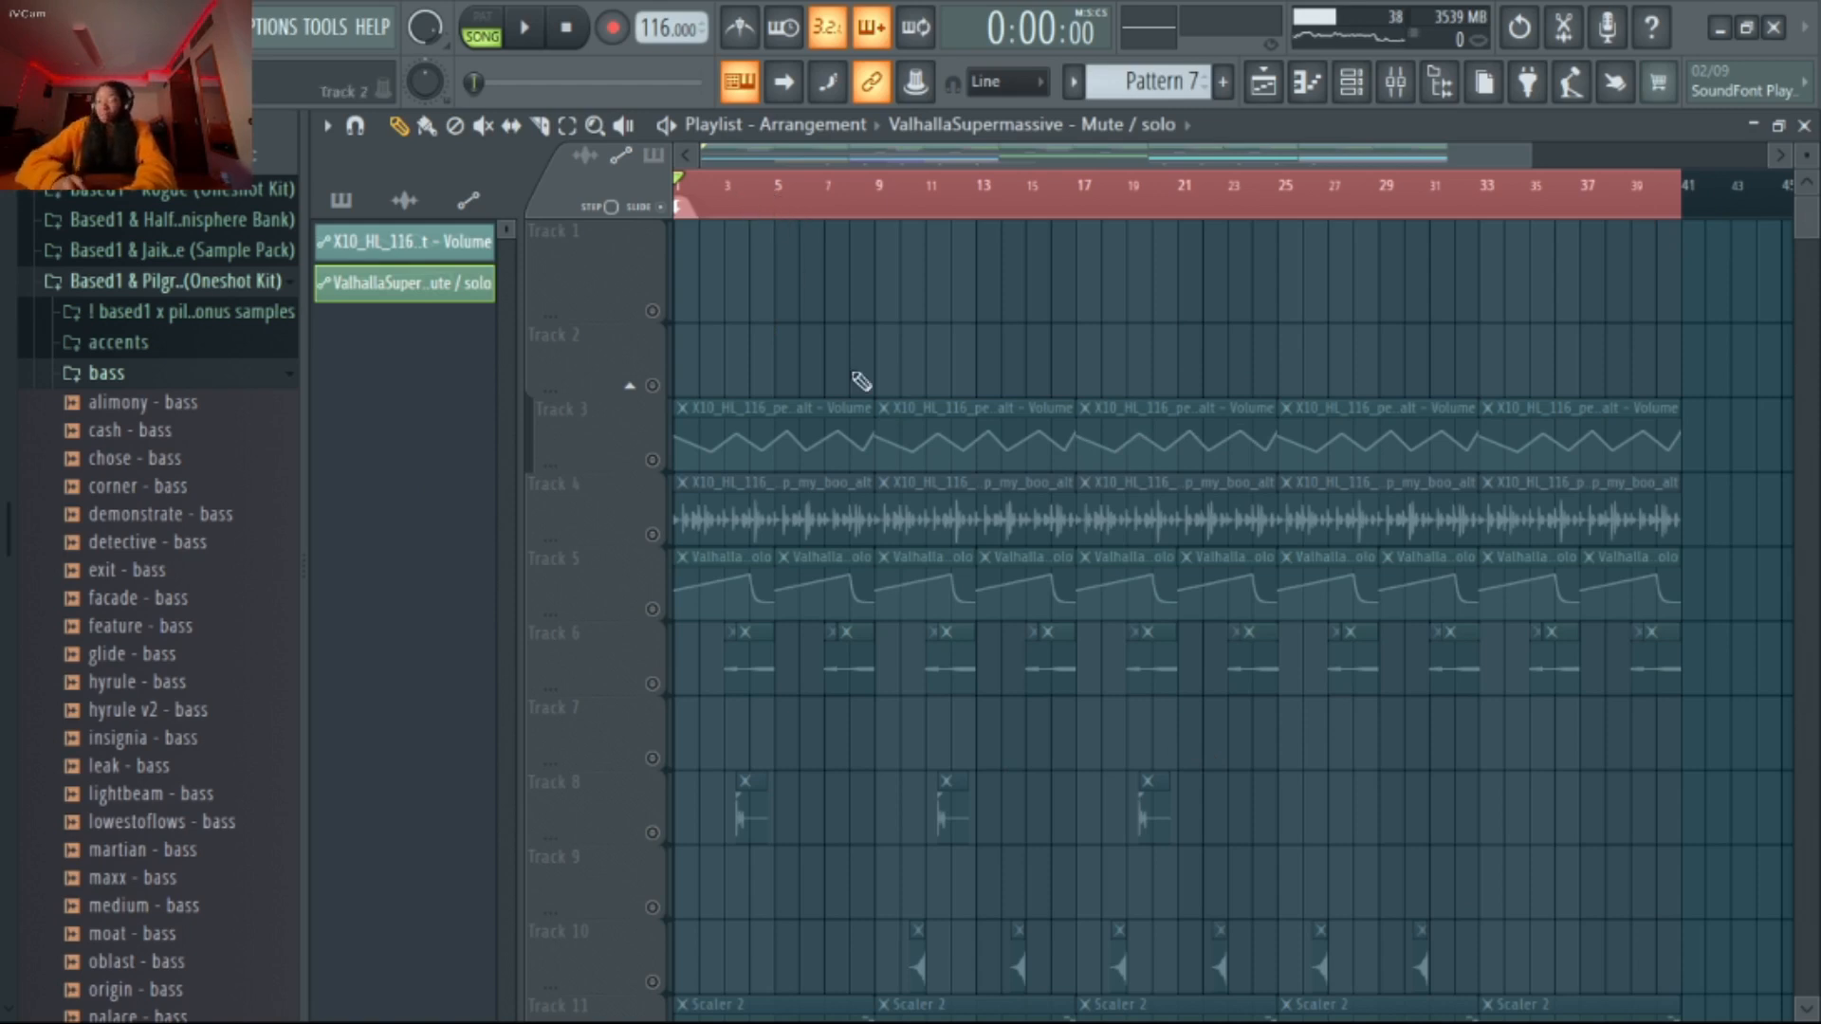
{"action": "scroll", "coordinate": [801, 512], "scroll_direction": "down", "scroll_amount": 4}
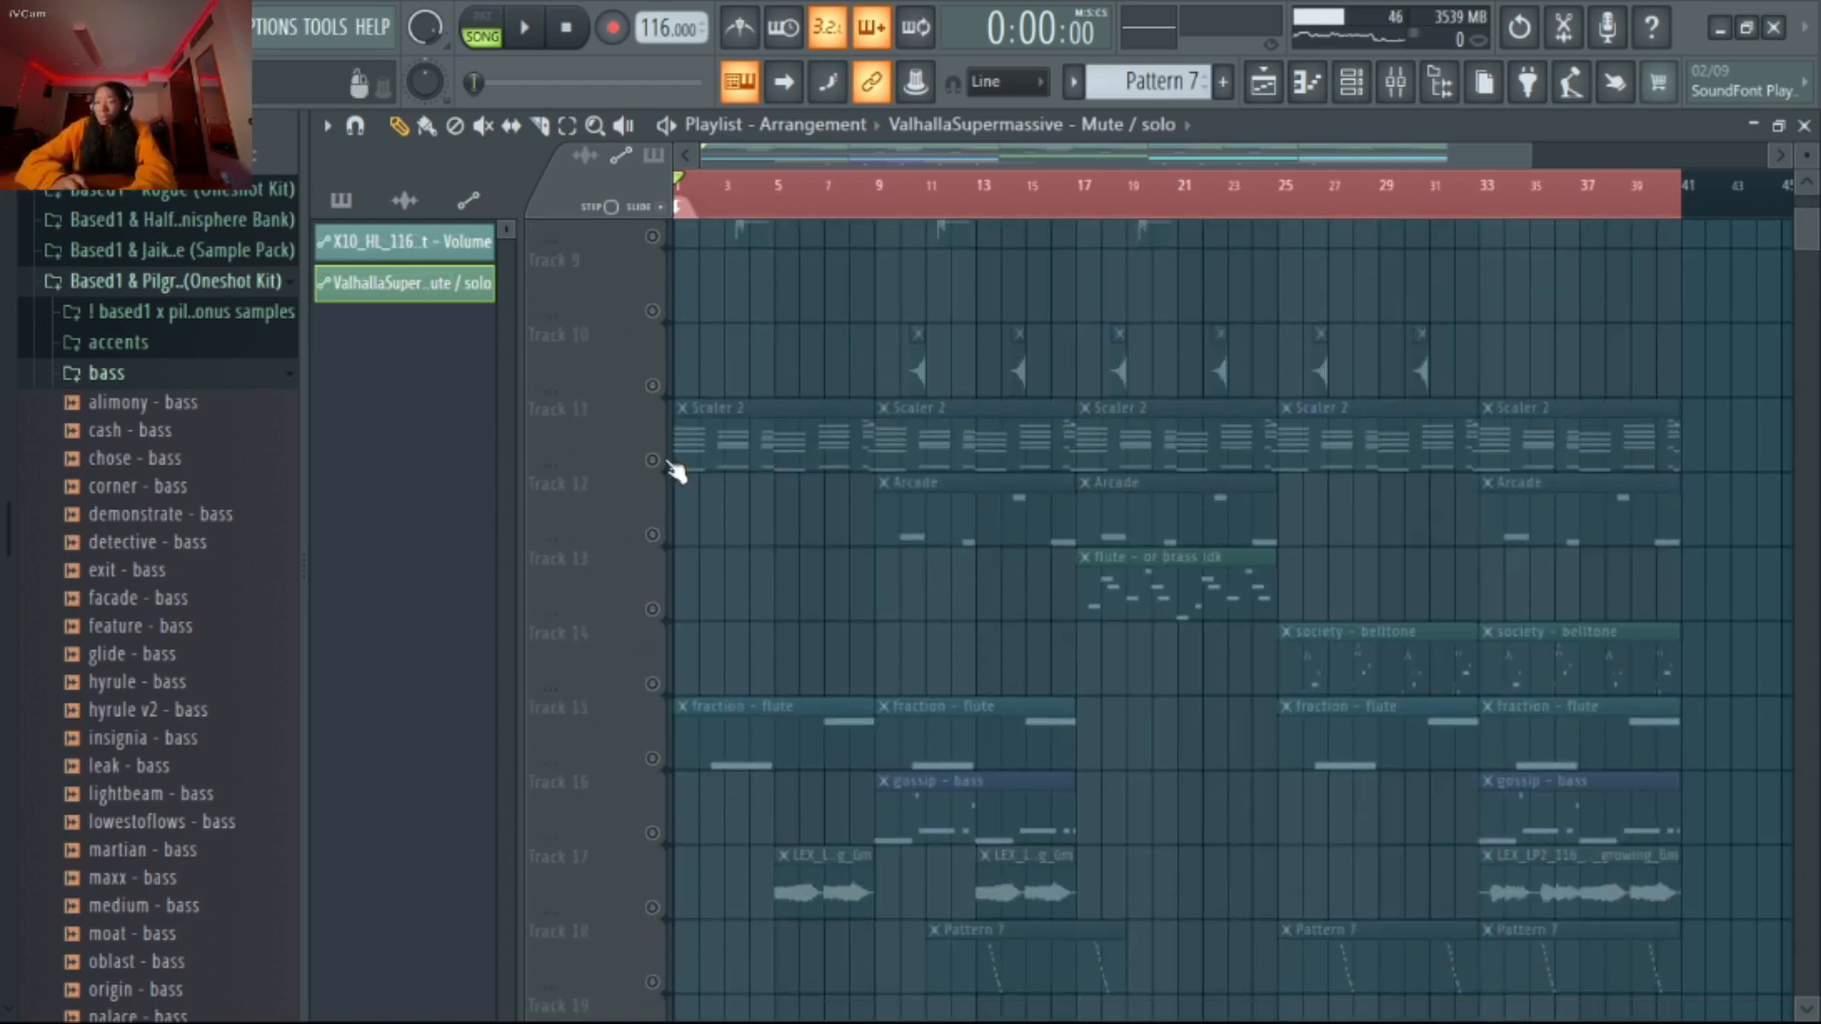
{"action": "left_click", "coordinate": [653, 461]}
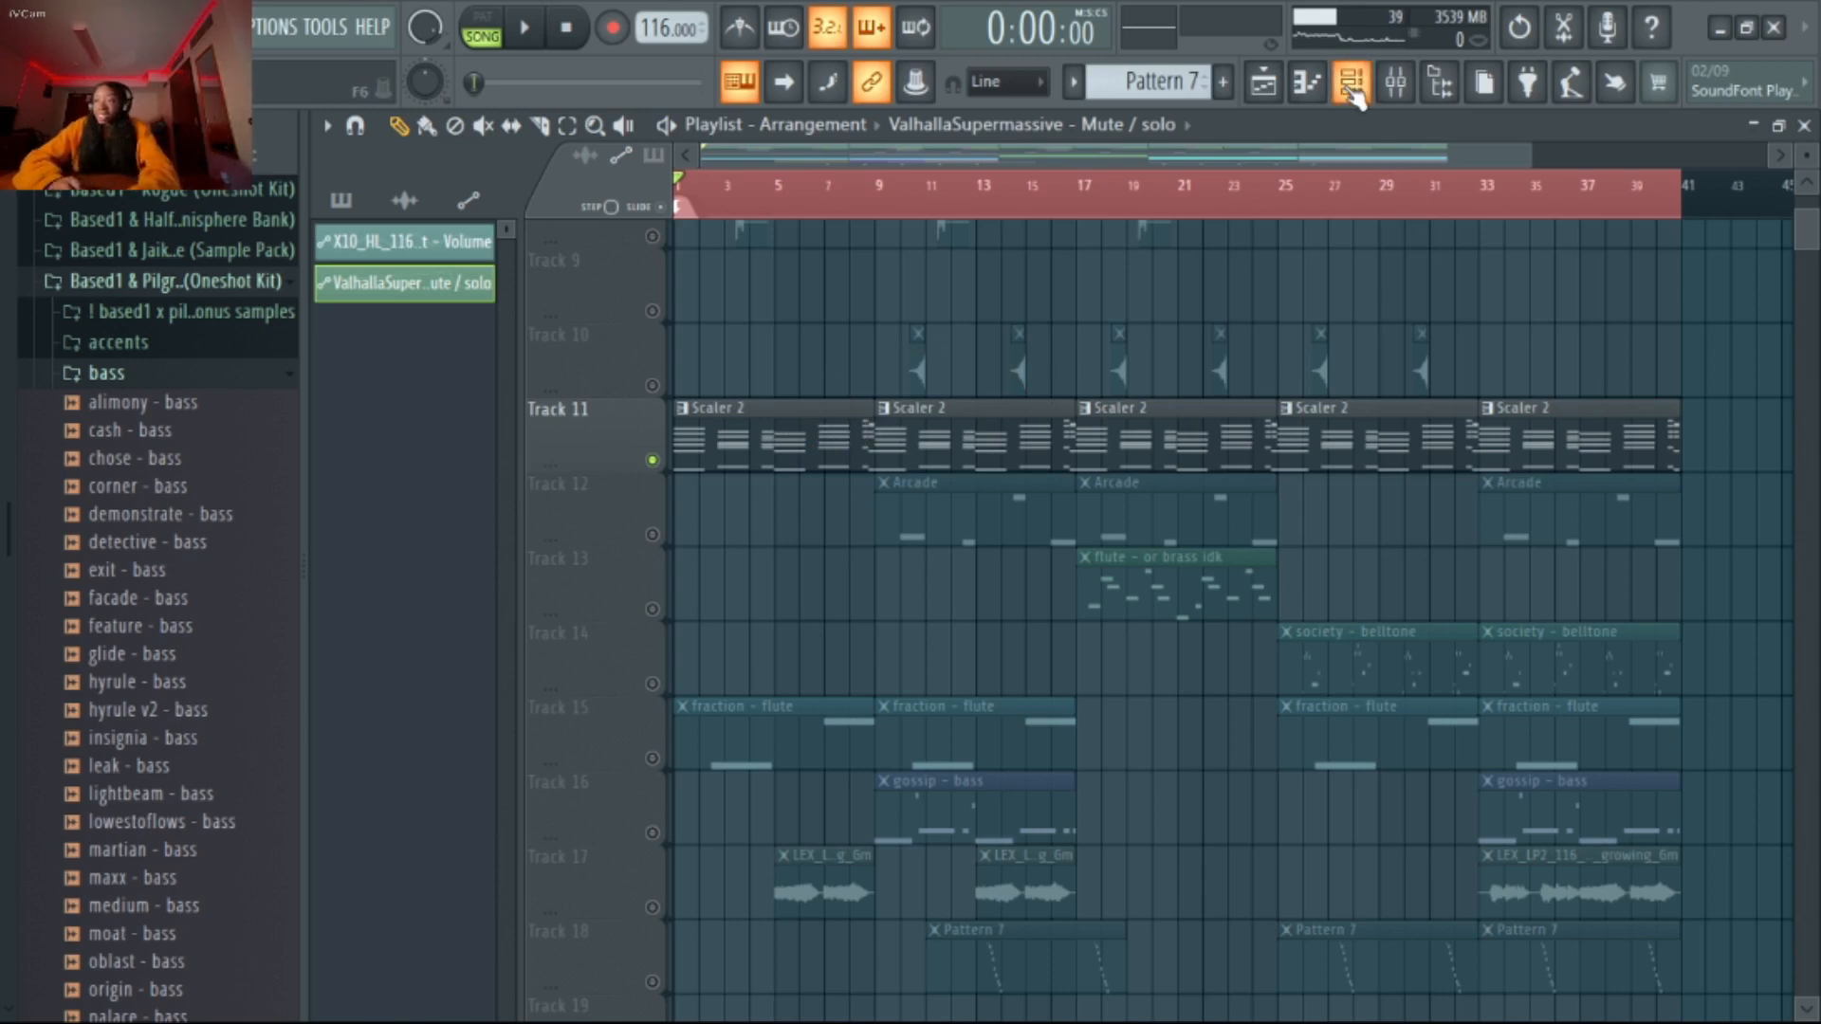
{"action": "left_click", "coordinate": [733, 451]}
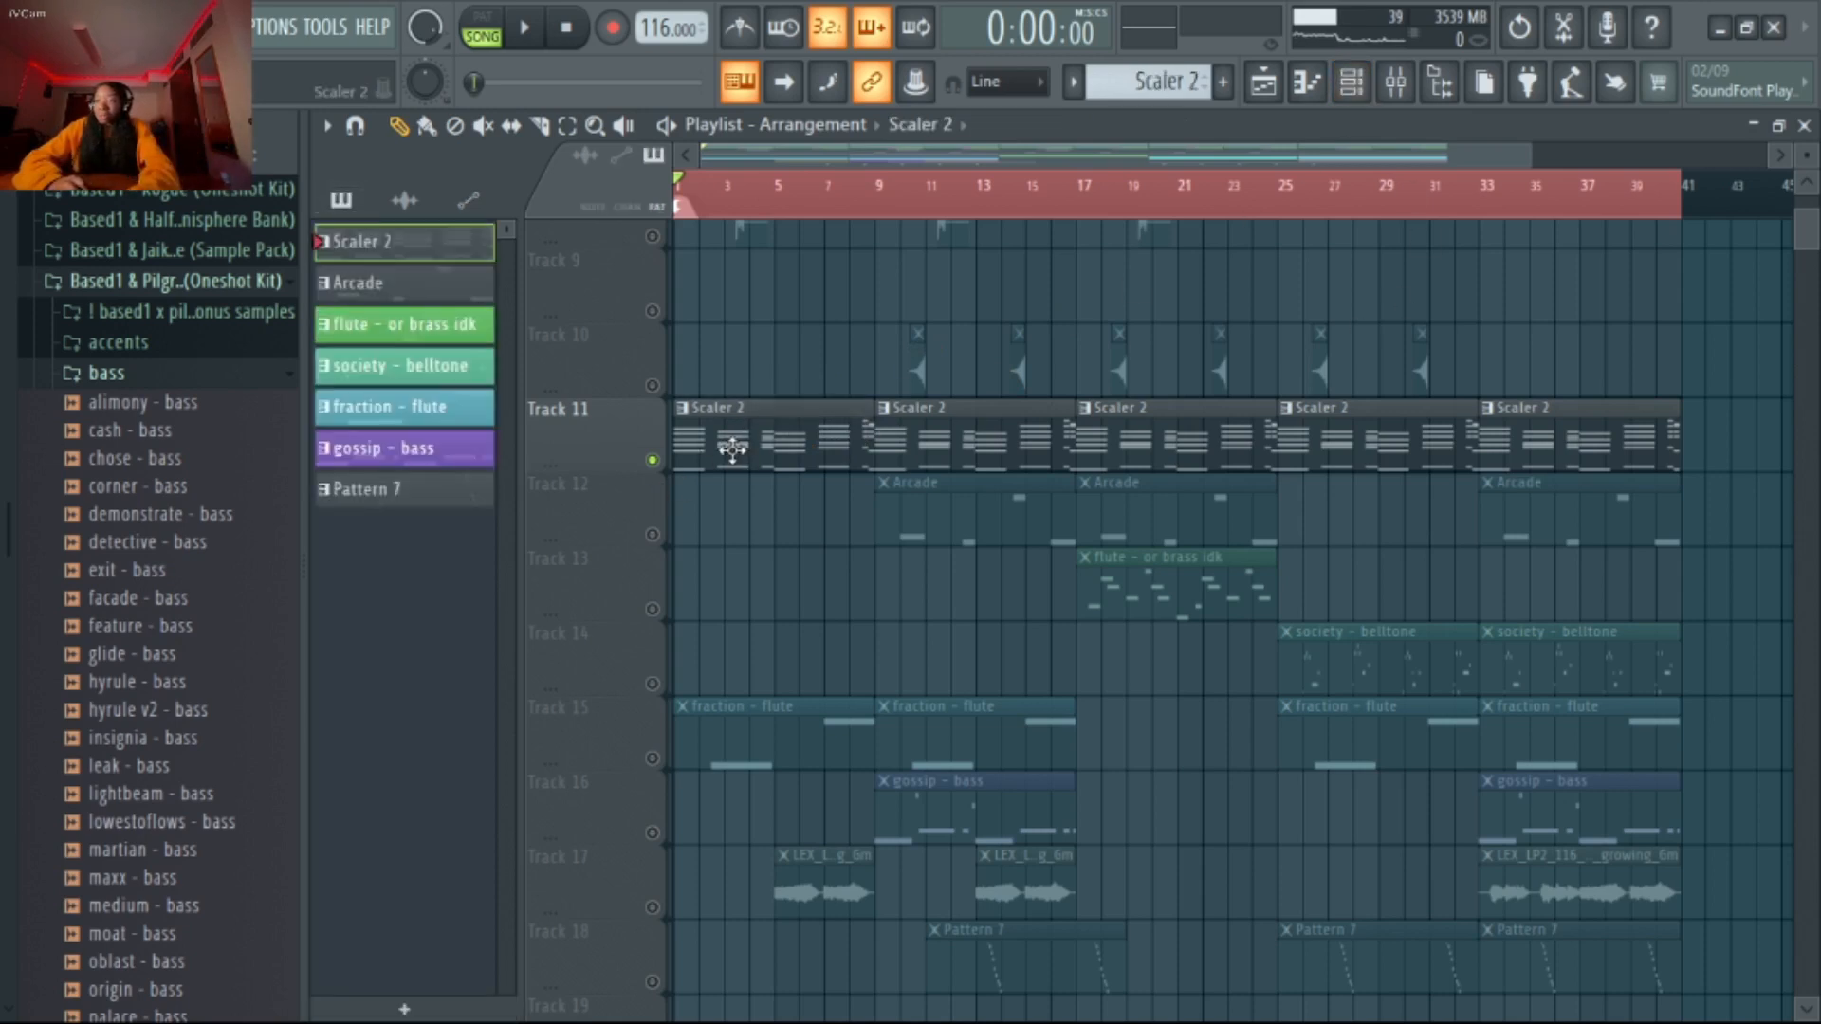
{"action": "double_click", "coordinate": [732, 451]}
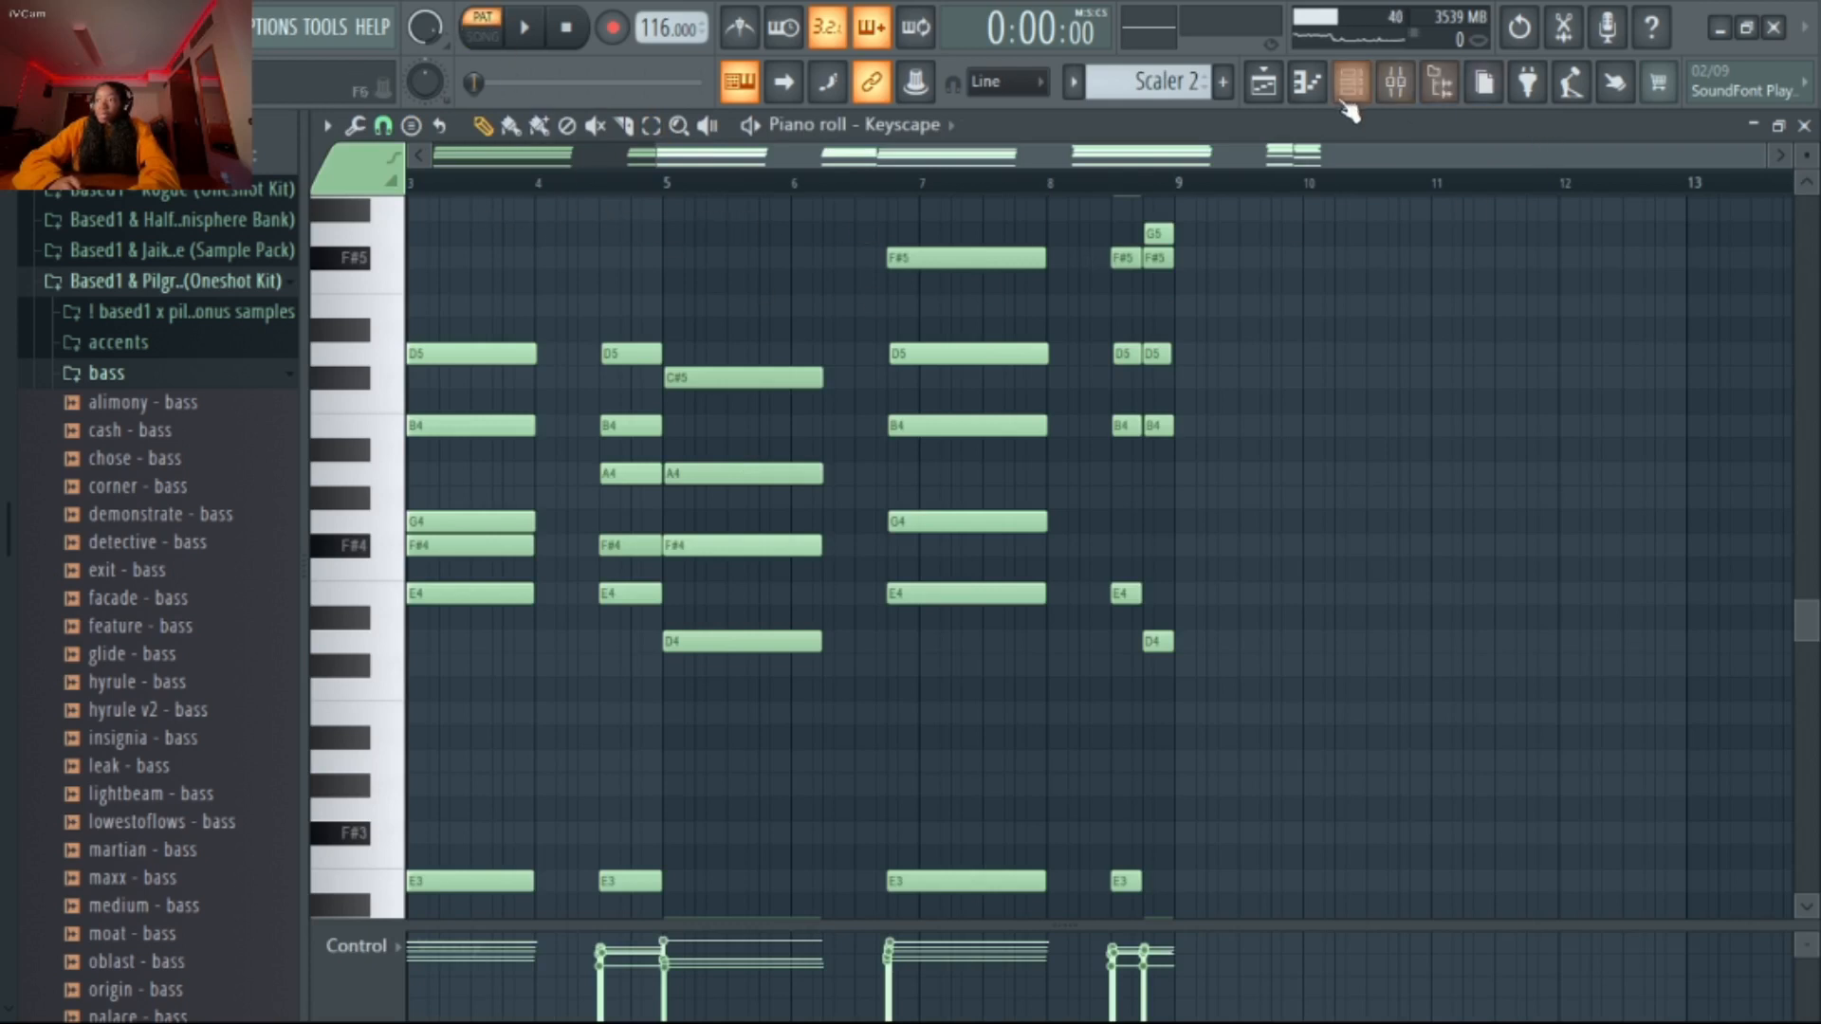
Look at the MELODY 1 mixer track and its effect slots, and return to the playlist
{"action": "left_click", "coordinate": [1396, 85]}
{"action": "left_click", "coordinate": [713, 261]}
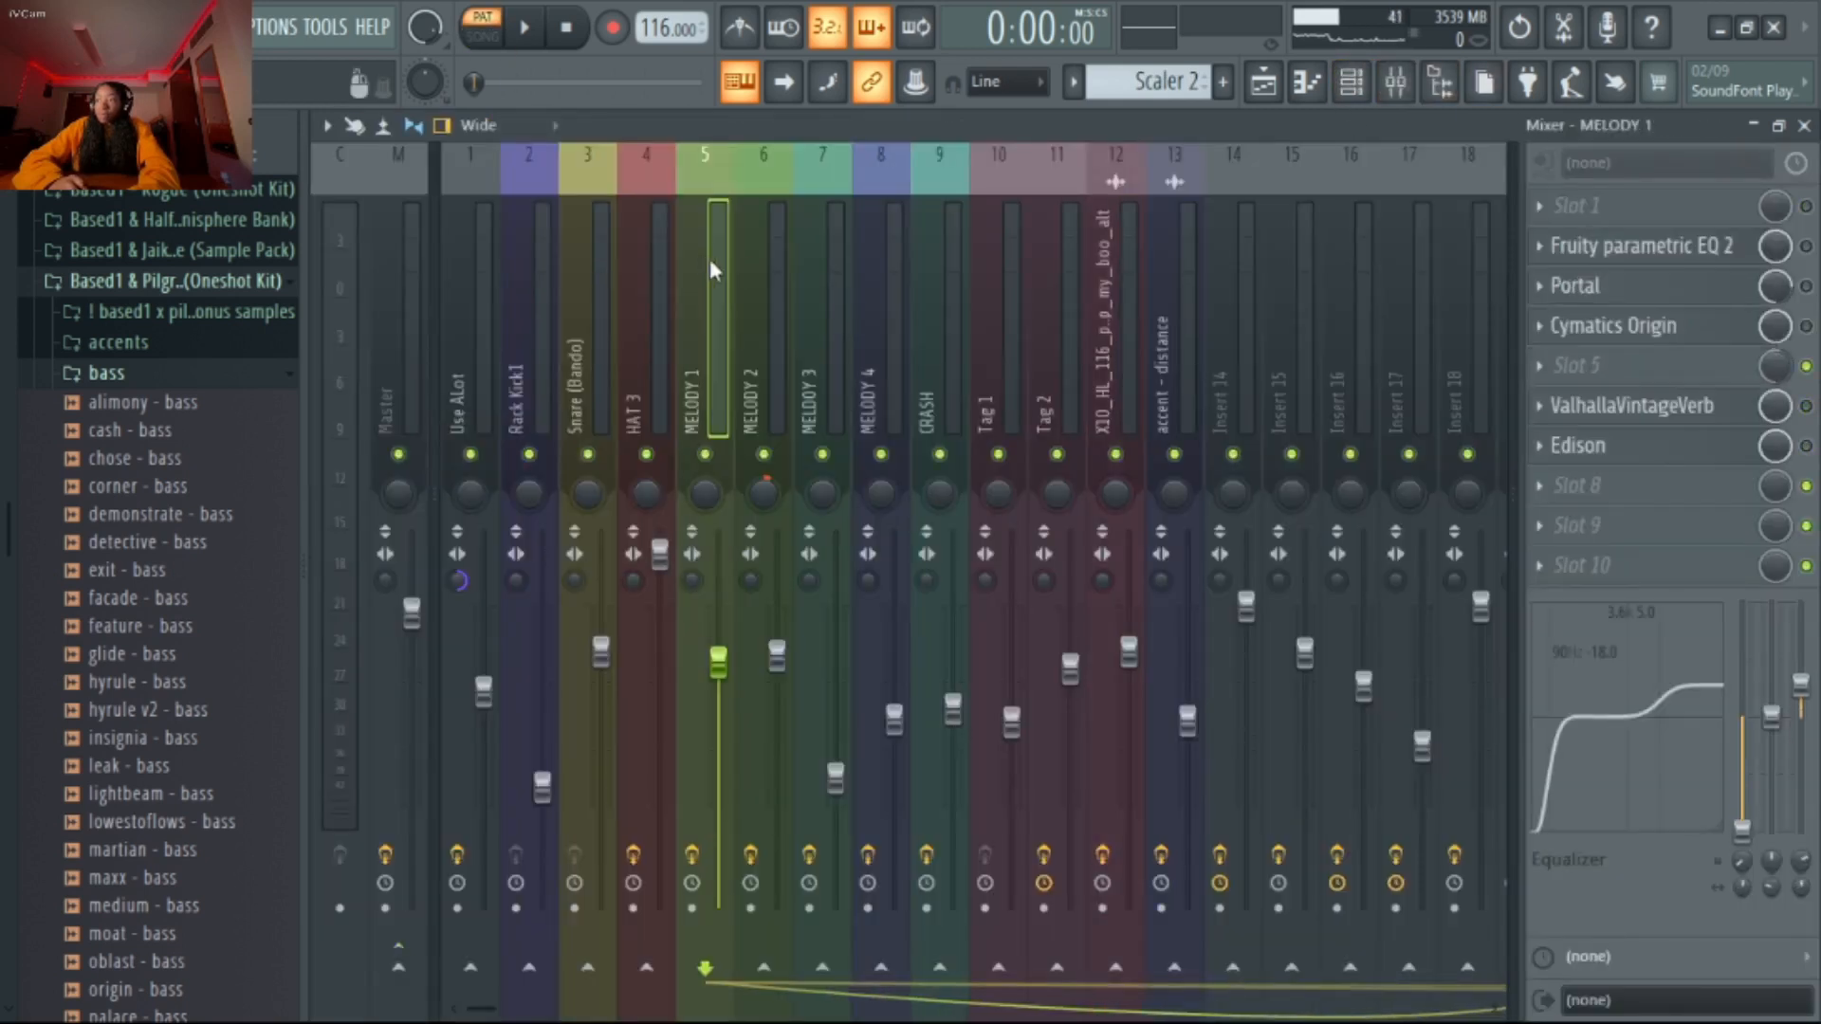
{"action": "left_click", "coordinate": [1263, 84]}
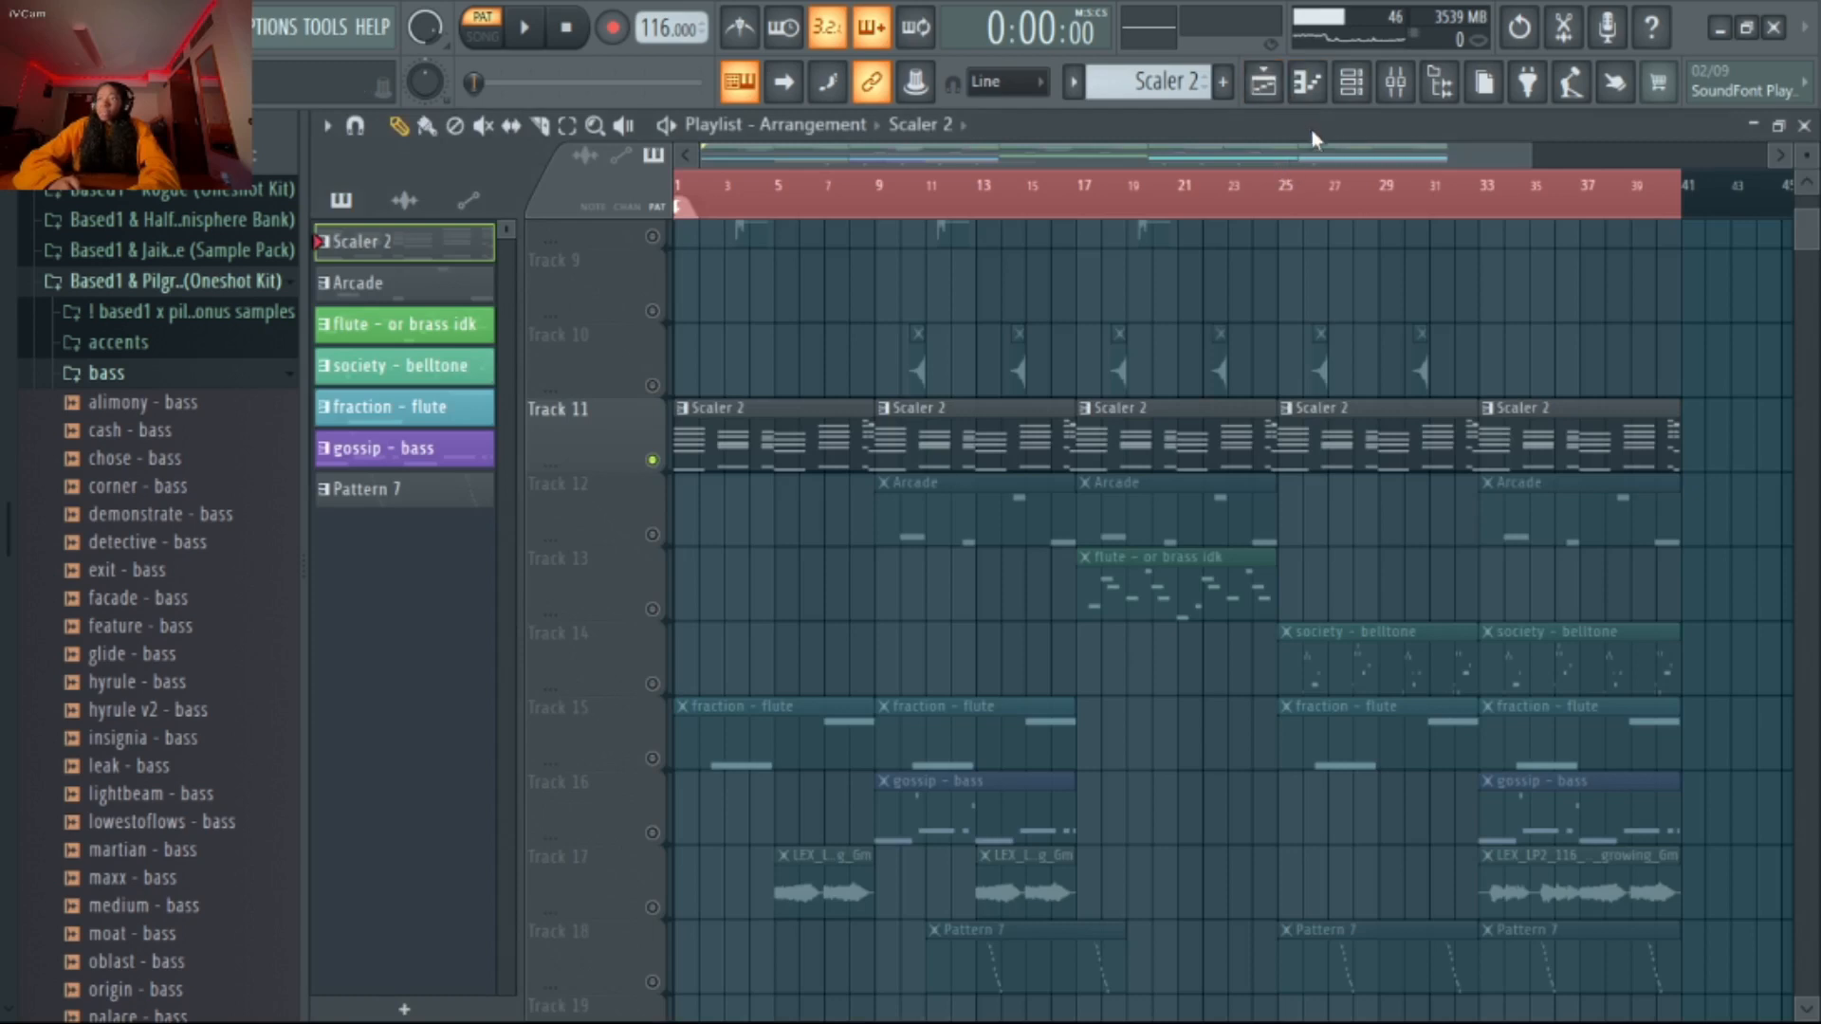
Reopen the Scaler 2 clip's Keyscape notes in the piano roll and play the chords from bar 1
{"action": "double_click", "coordinate": [799, 436]}
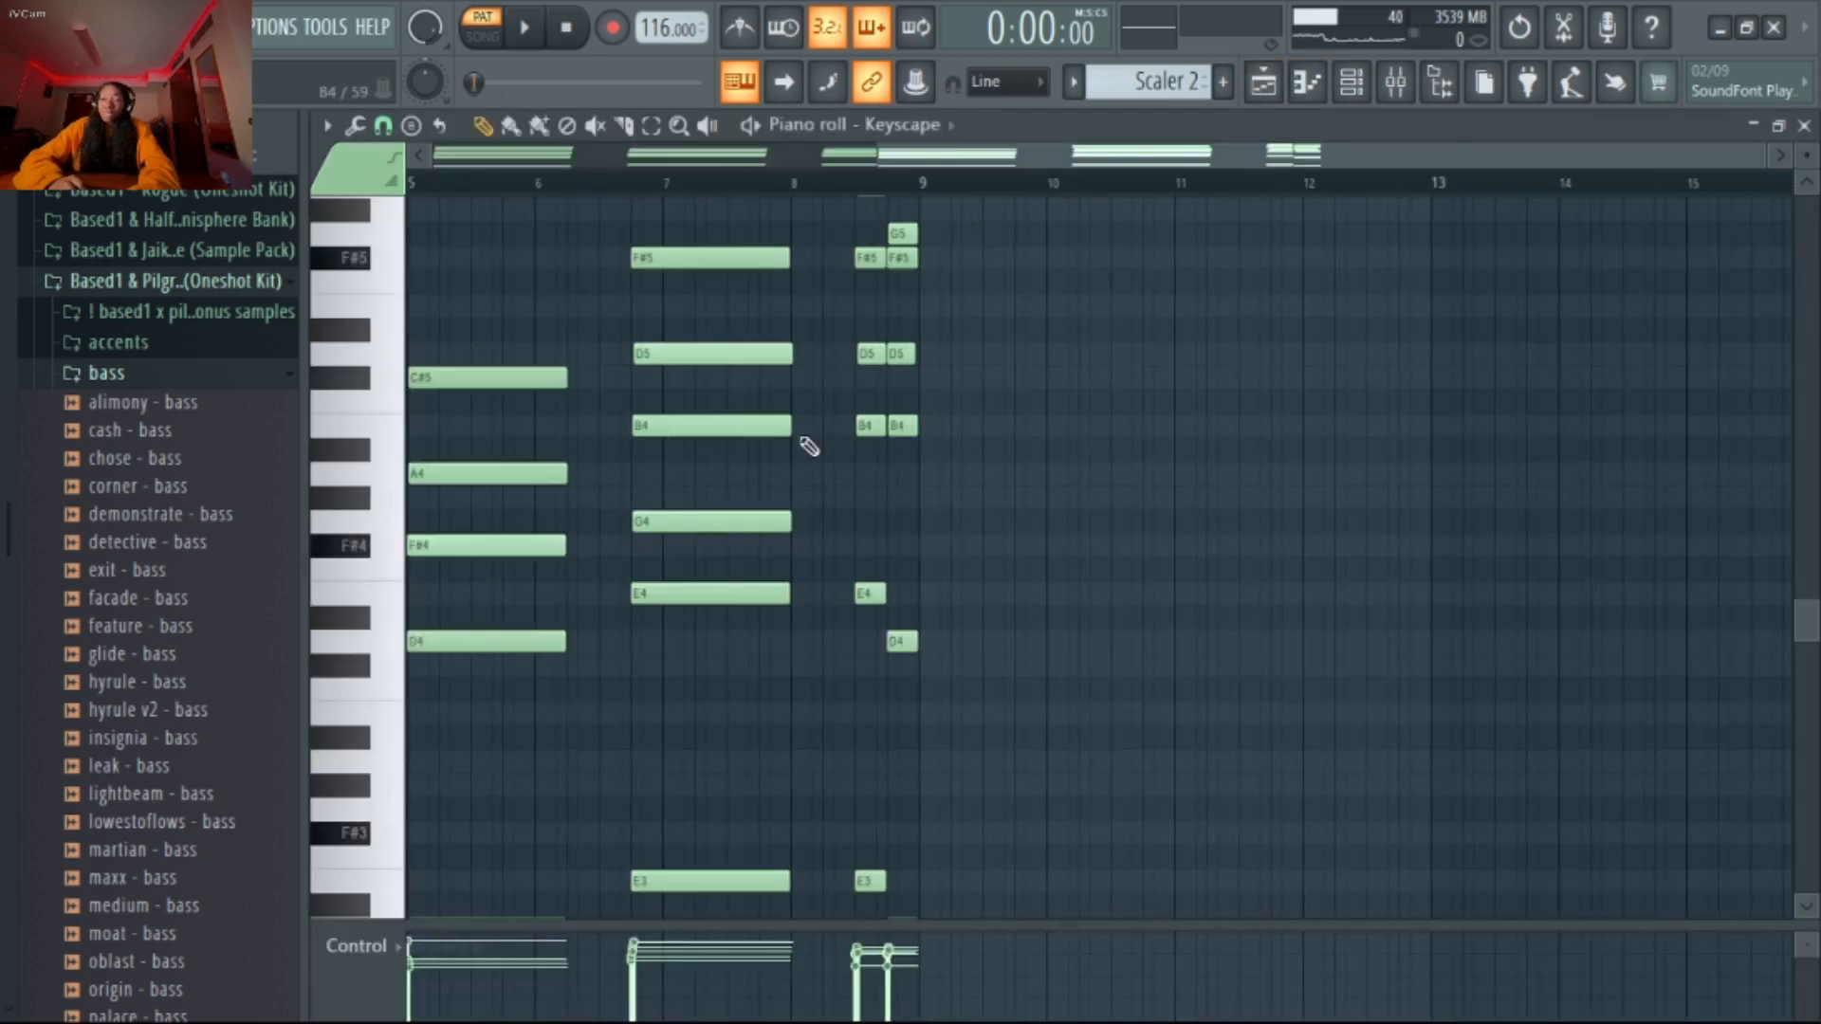
{"action": "left_click_drag", "start_coordinate": [1011, 165], "coordinate": [438, 215]}
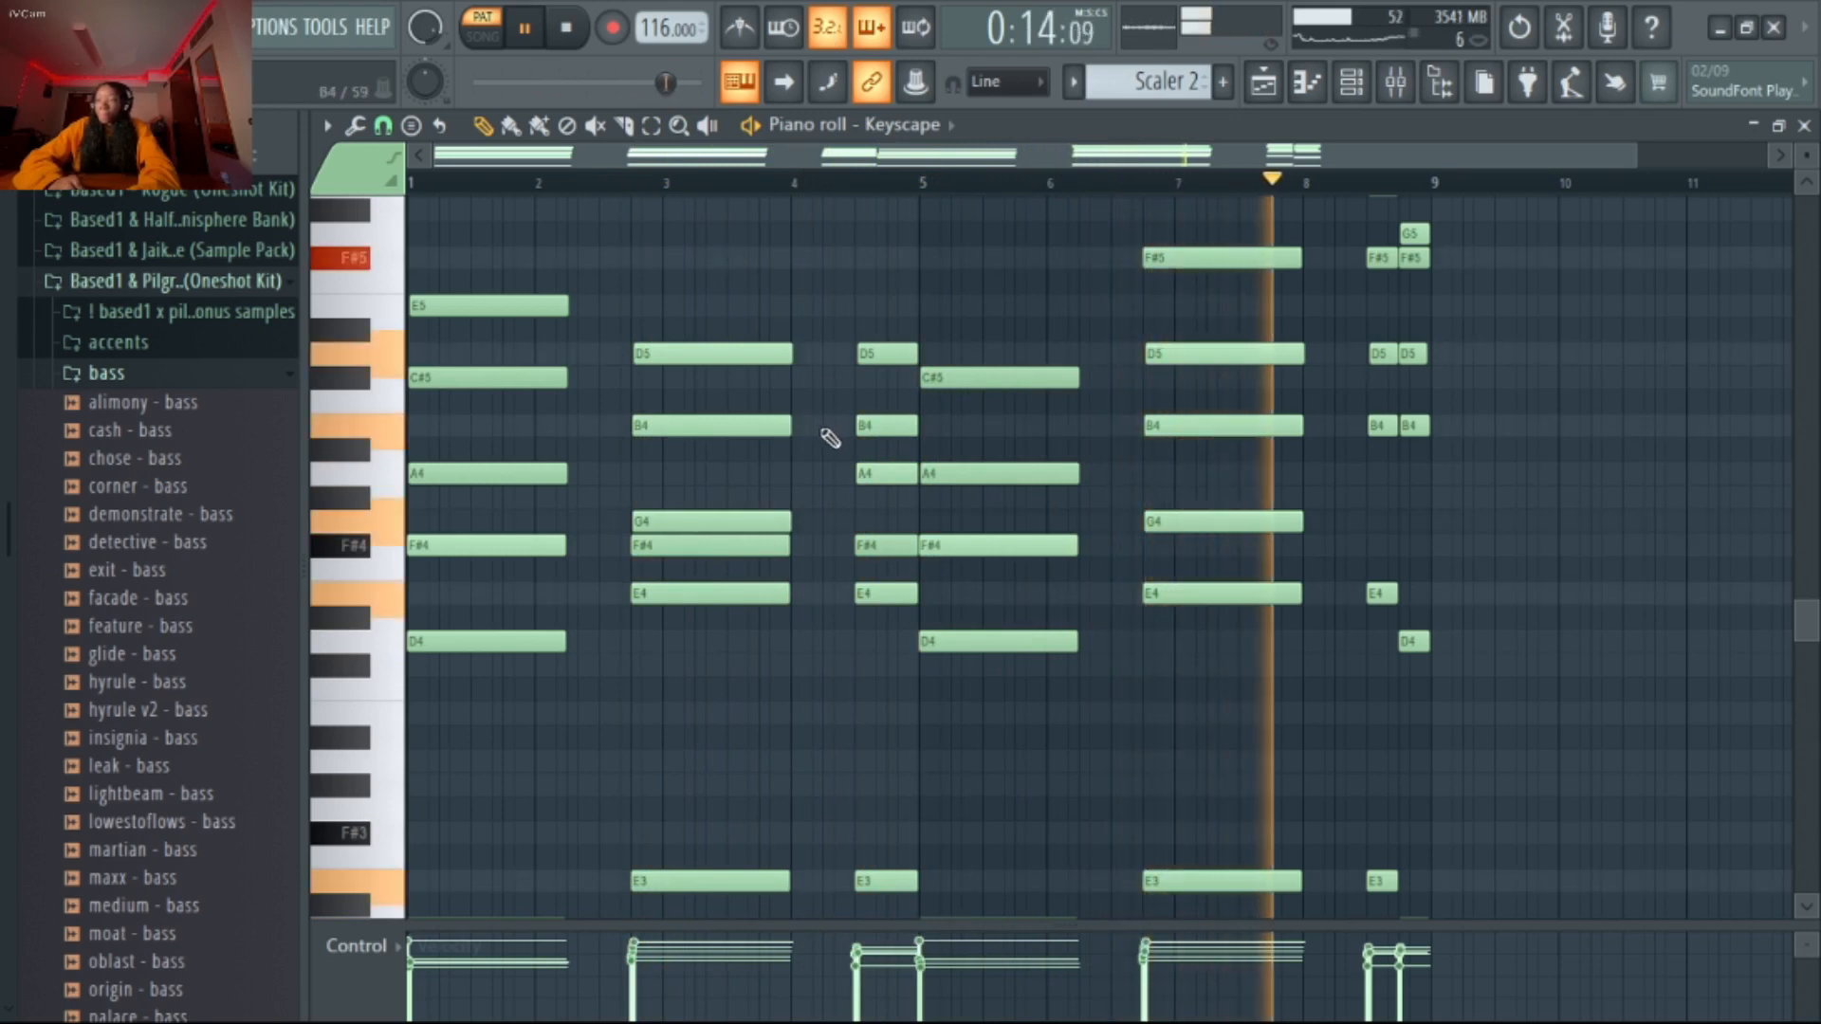
{"action": "scroll", "coordinate": [831, 439], "scroll_direction": "up", "scroll_amount": 2}
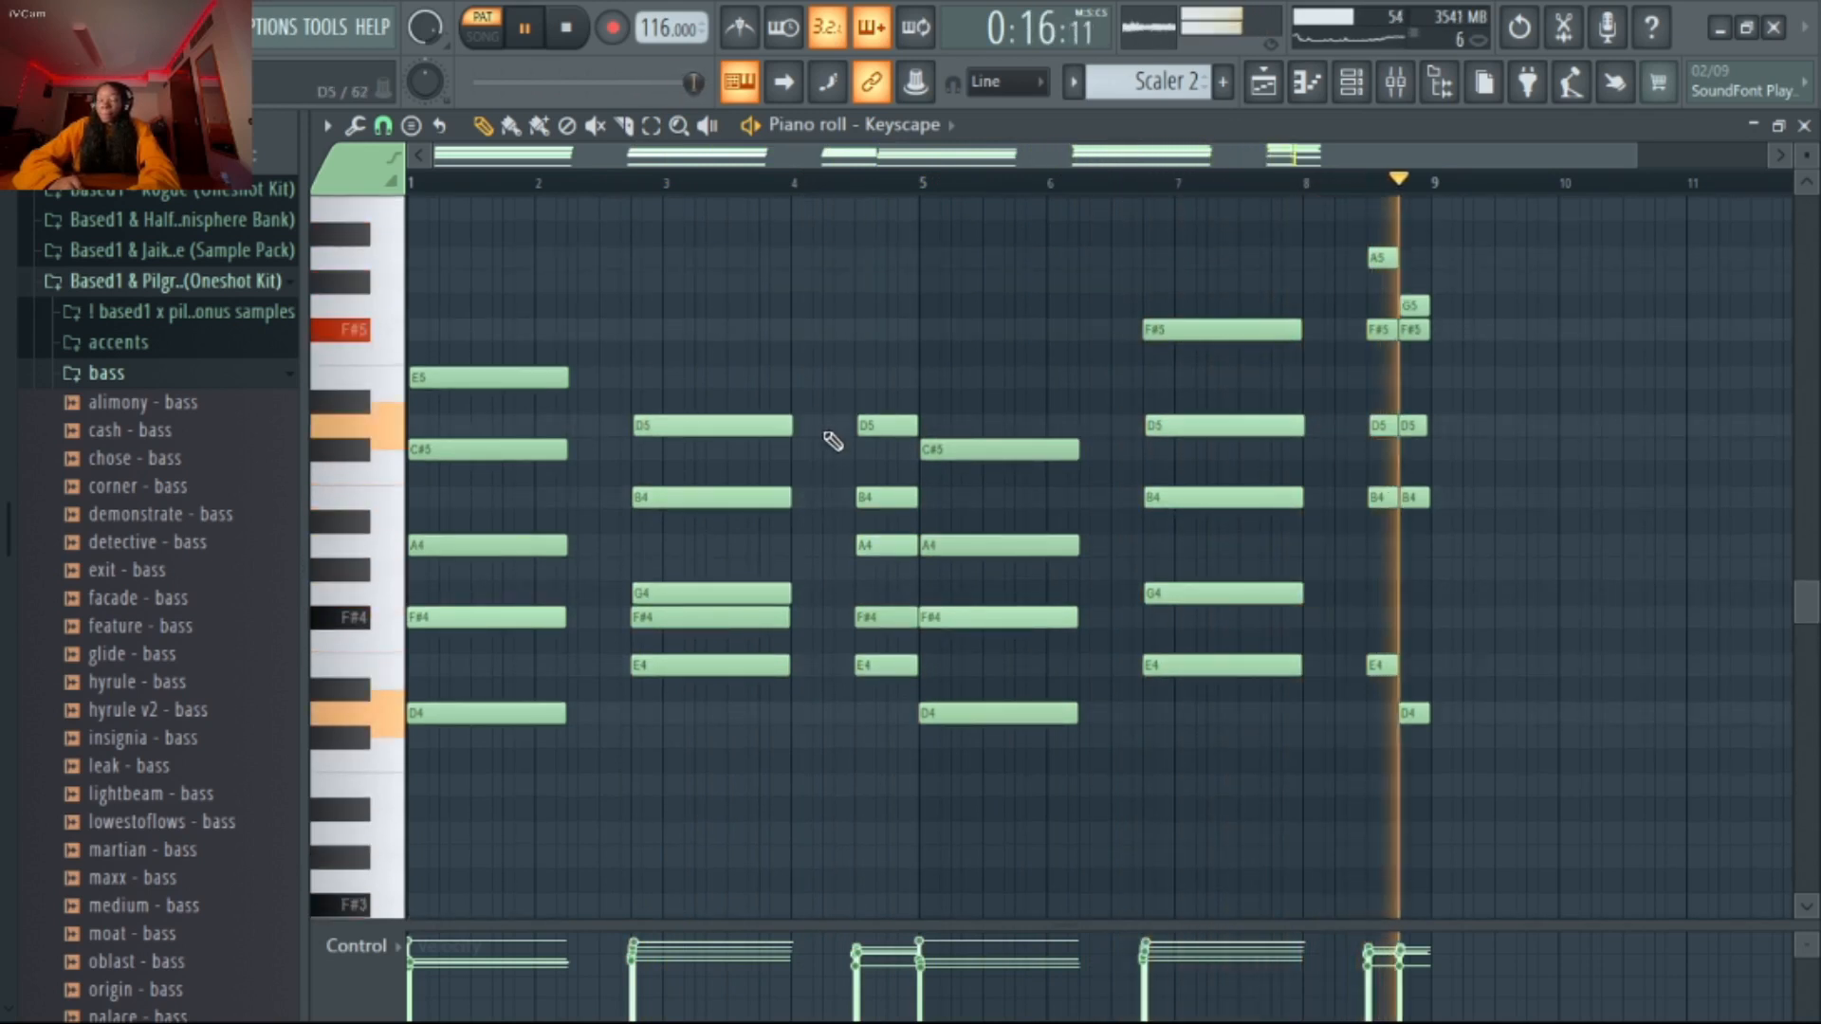
{"action": "key", "text": "space"}
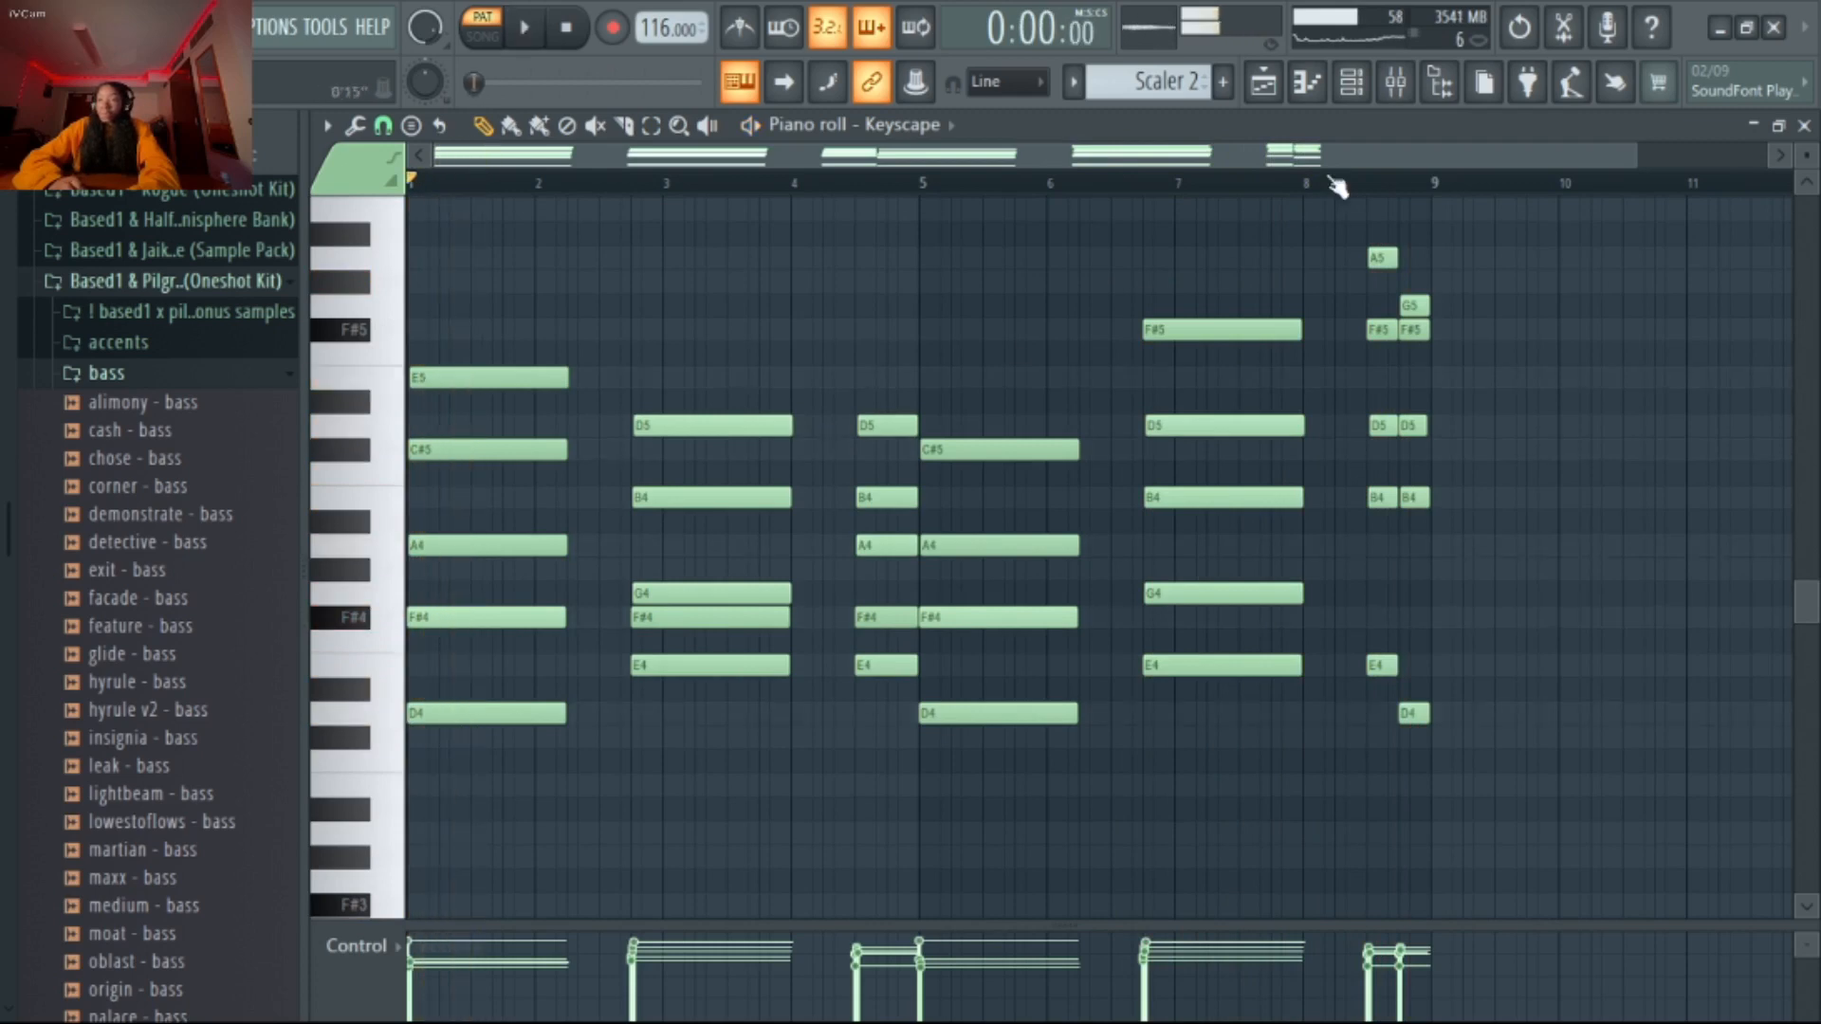
Inspect the Fruity parametric EQ 2 curve and the Portal settings on the MELODY 1 mixer track
{"action": "left_click", "coordinate": [1396, 93]}
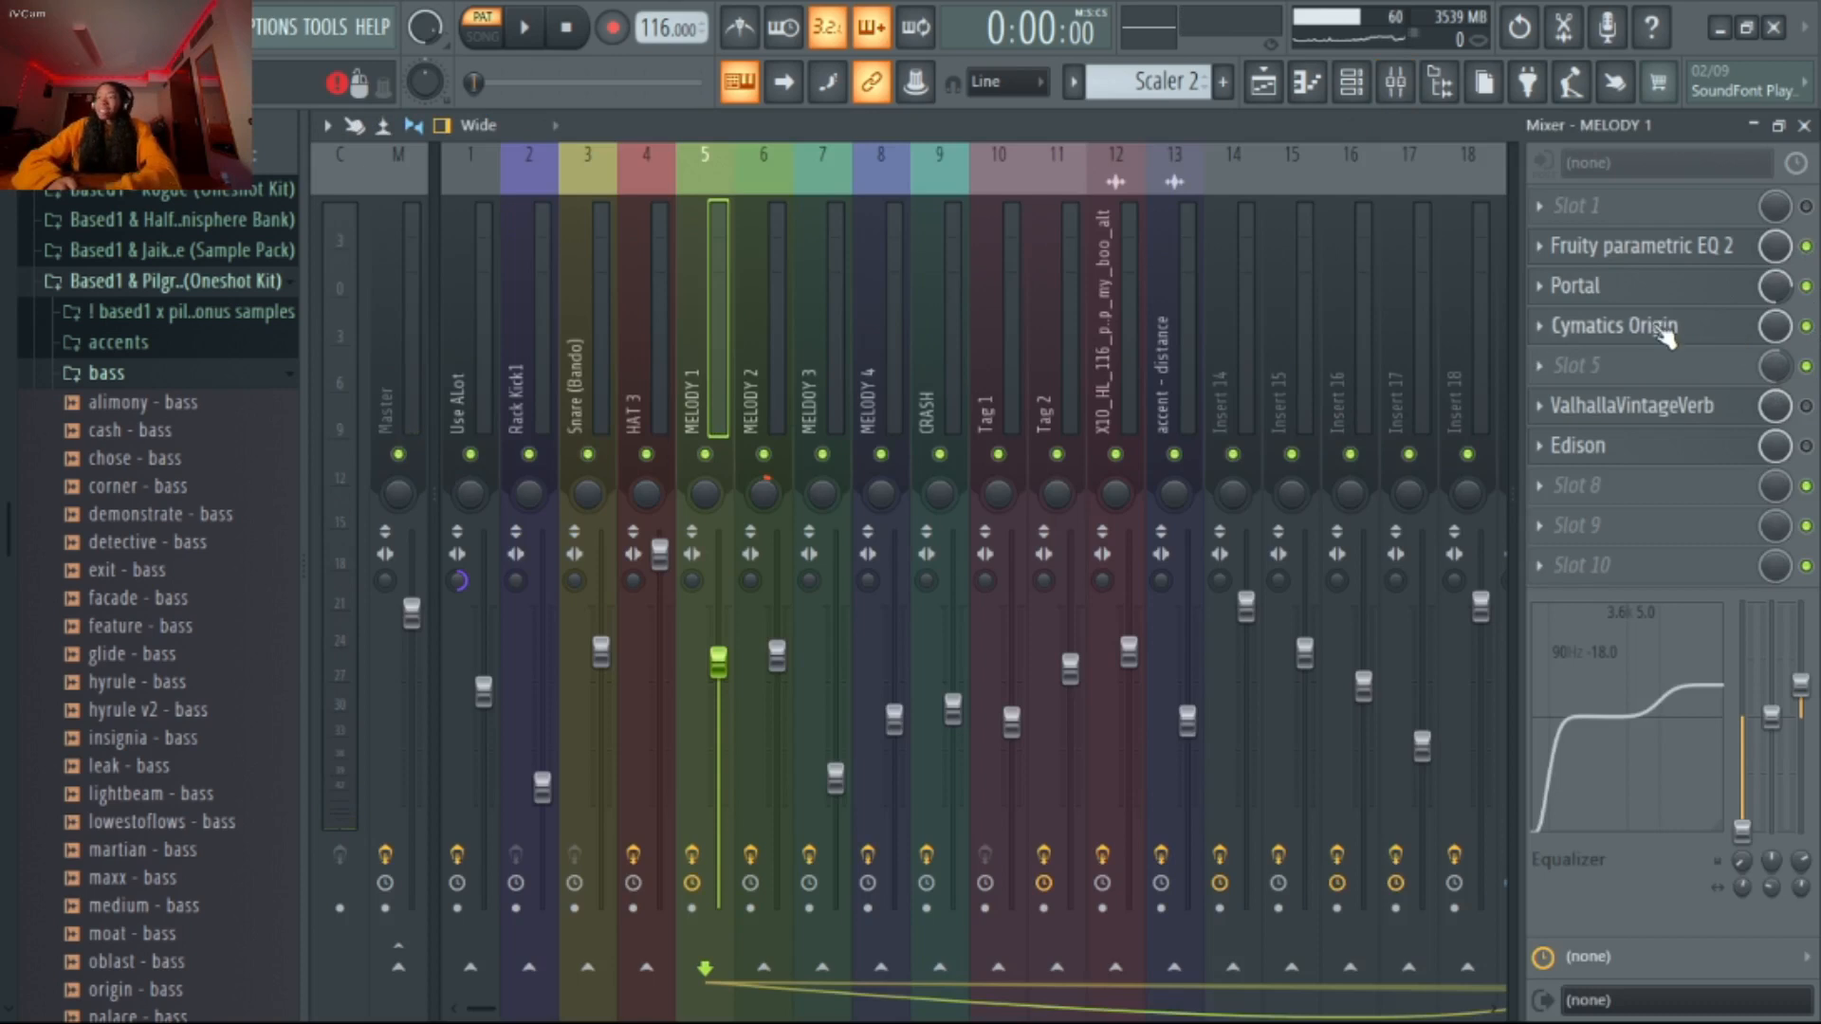
{"action": "left_click", "coordinate": [1670, 247]}
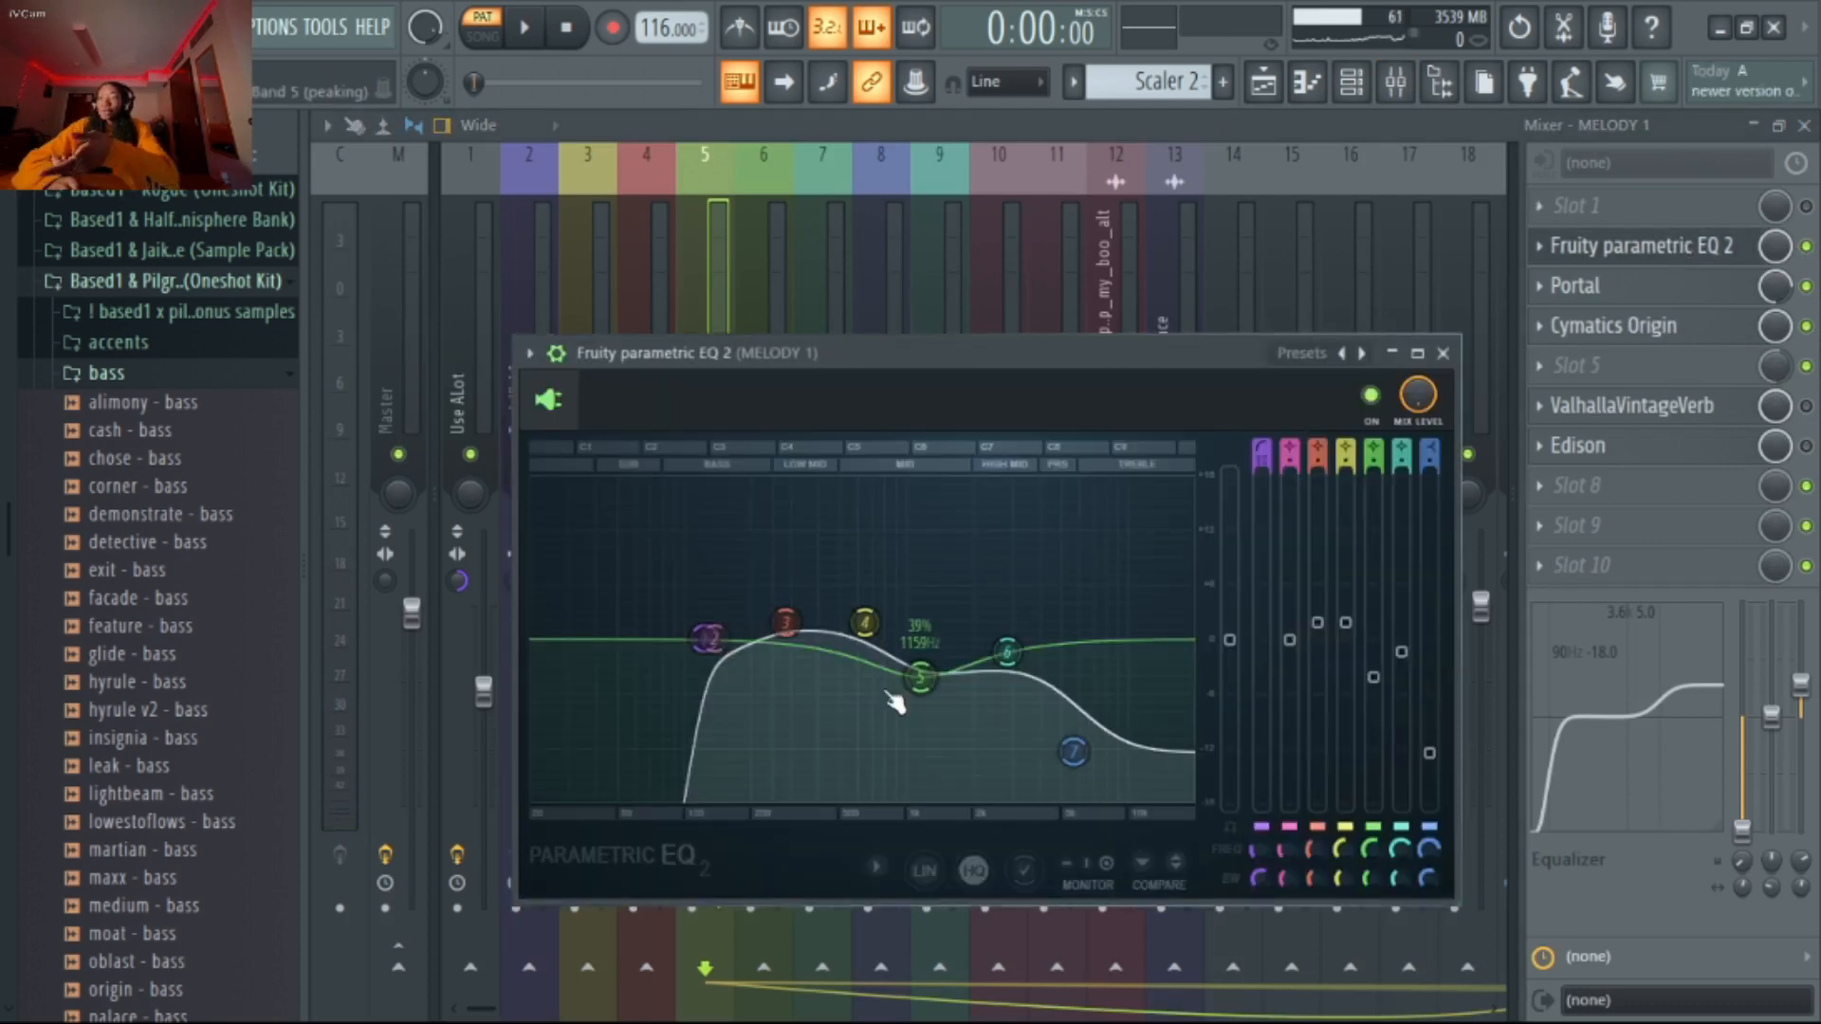
{"action": "left_click", "coordinate": [1442, 354]}
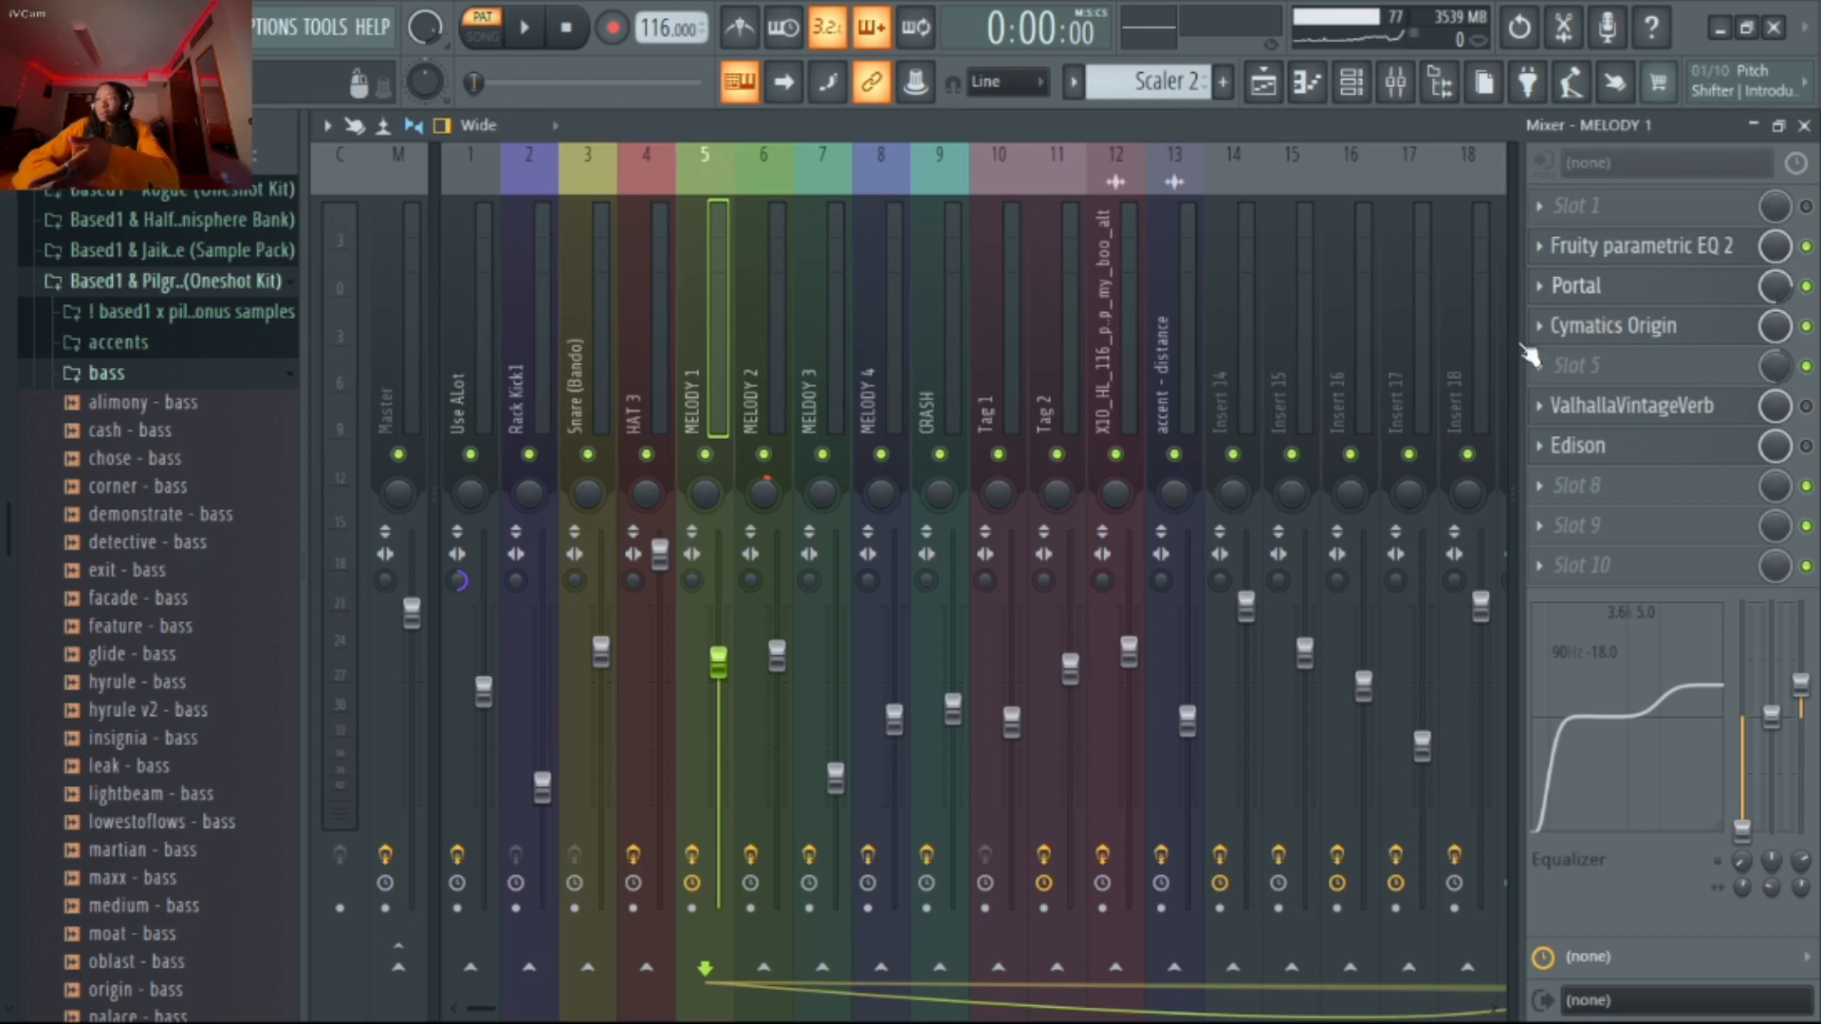
{"action": "left_click", "coordinate": [1593, 285]}
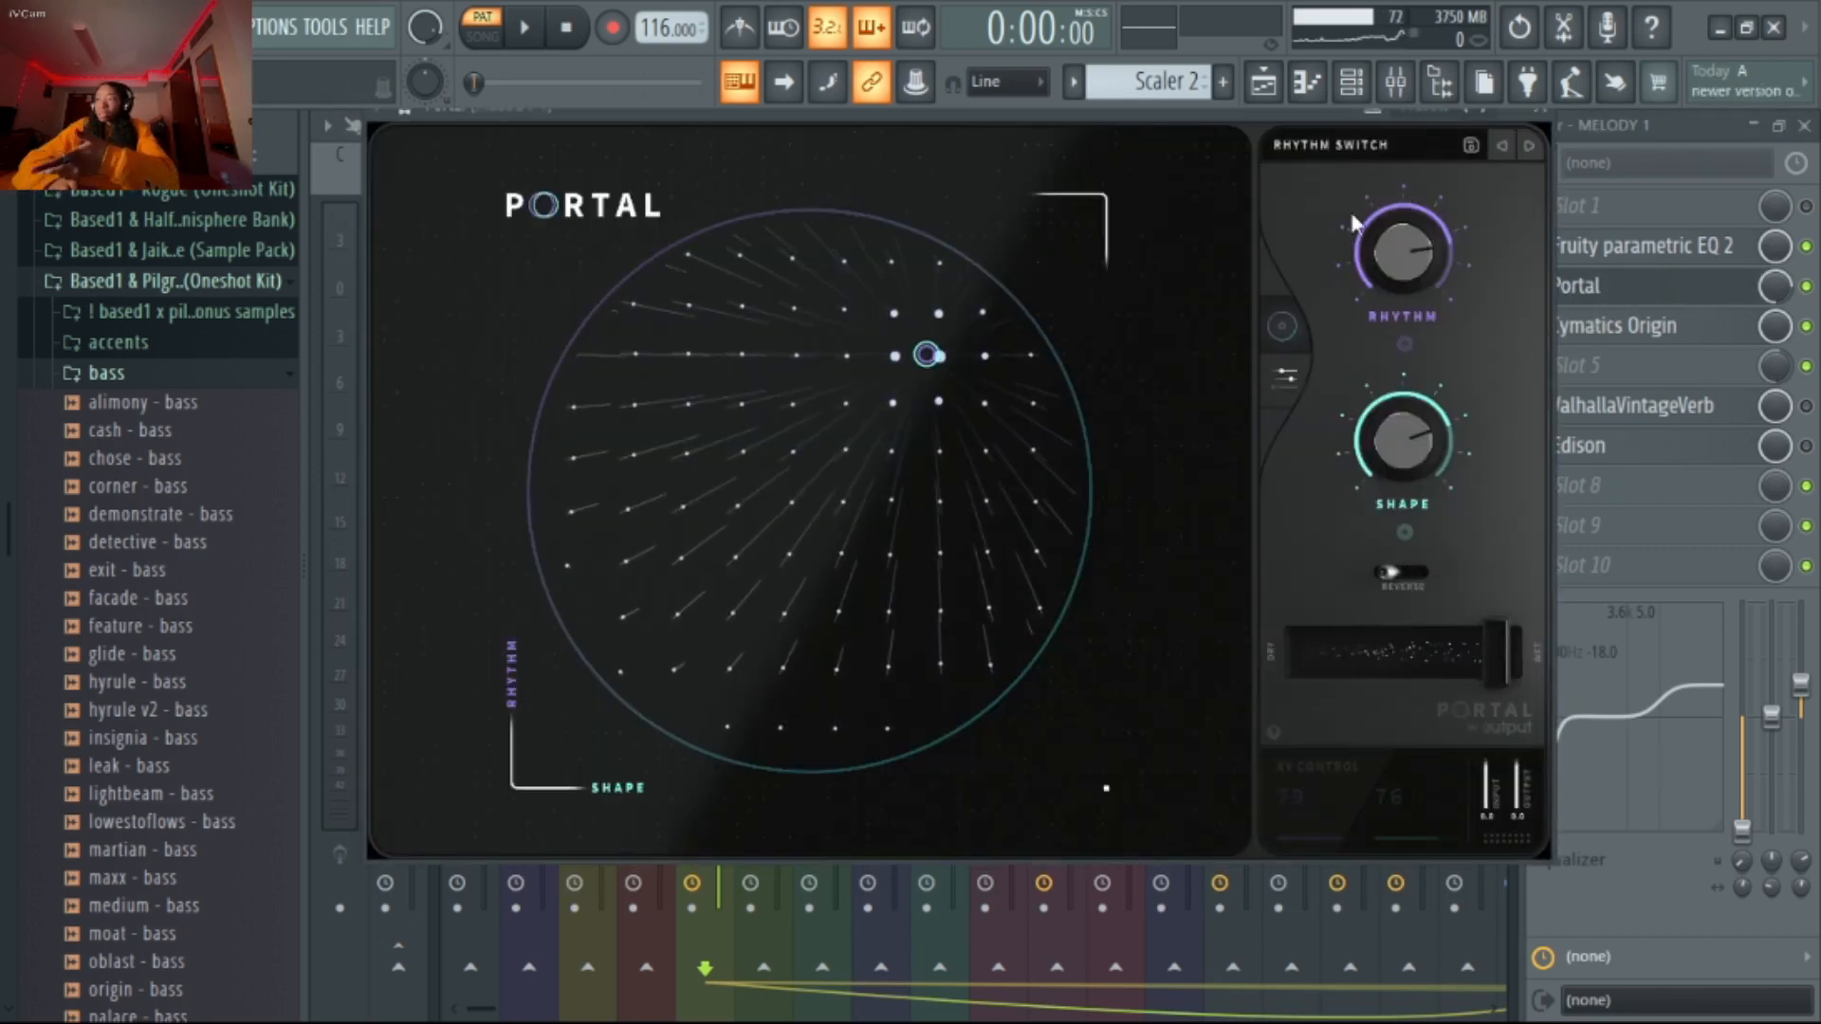
Solo the Portal effect slot on MELODY 1 and play the Scaler 2 pattern through it
{"action": "right_click", "coordinate": [1807, 286]}
{"action": "right_click", "coordinate": [1799, 283]}
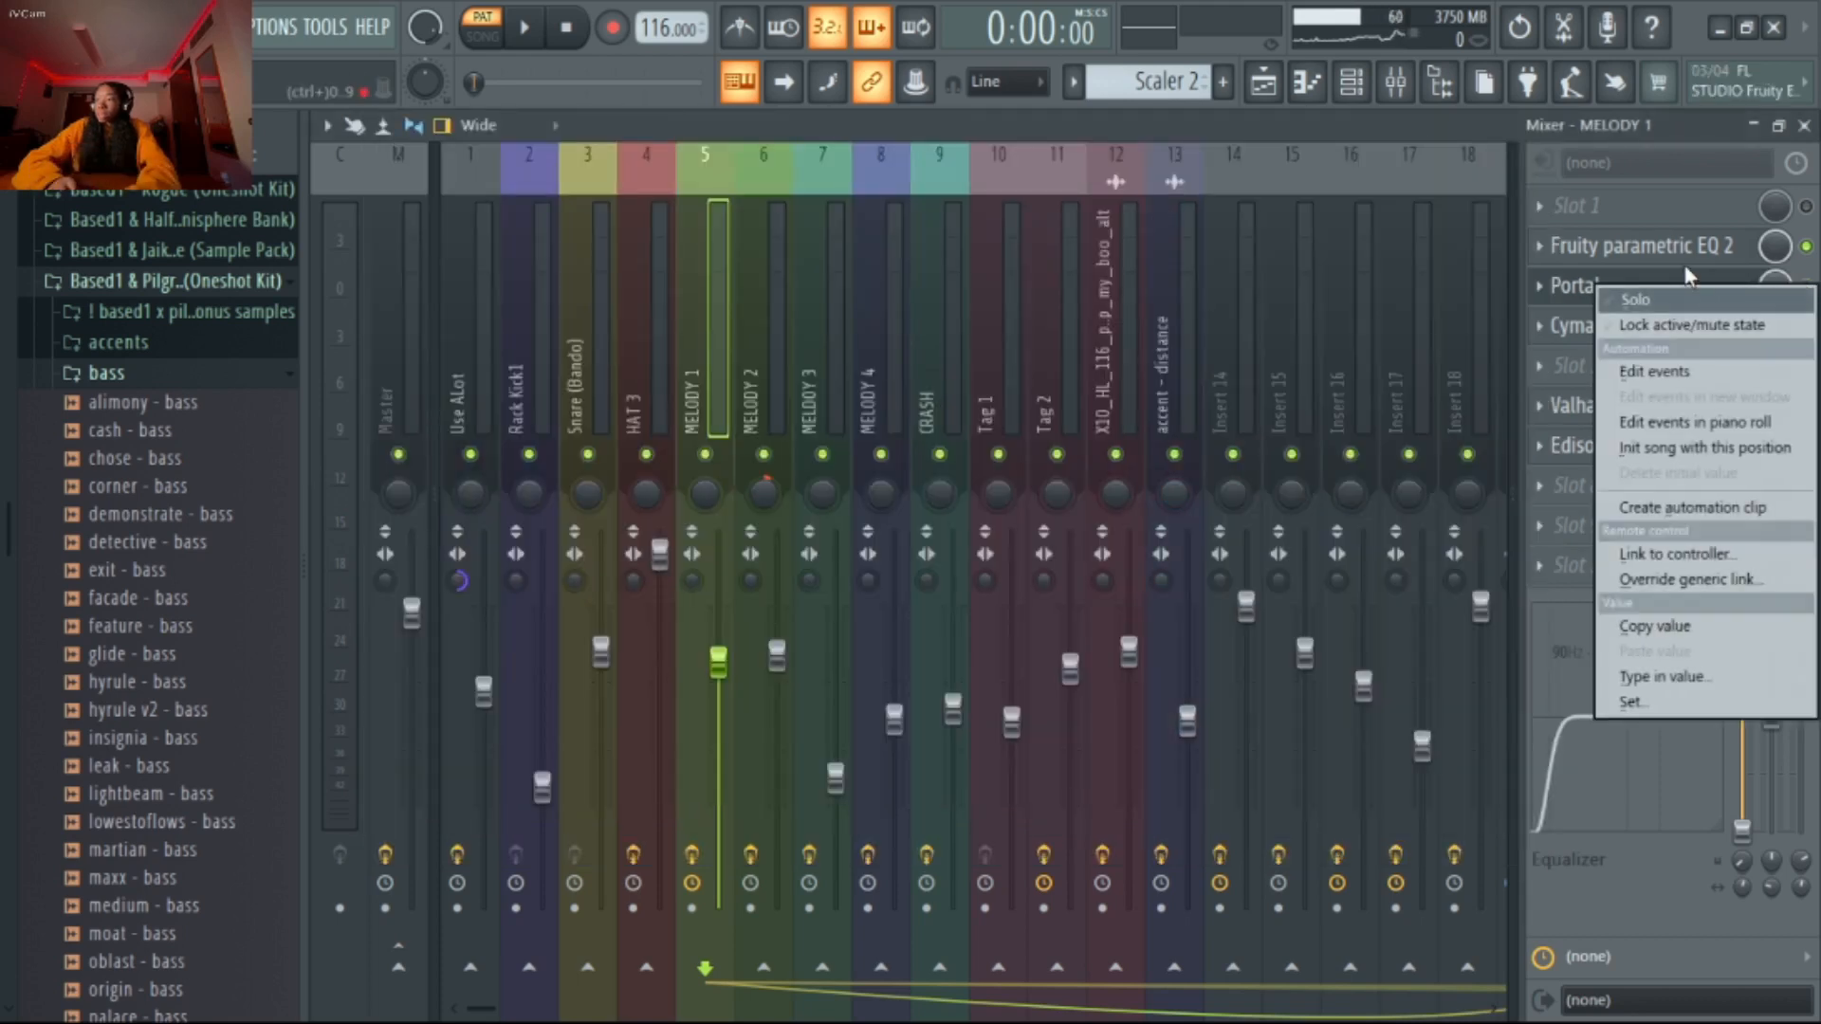
{"action": "left_click", "coordinate": [1706, 299]}
{"action": "key", "text": "space"}
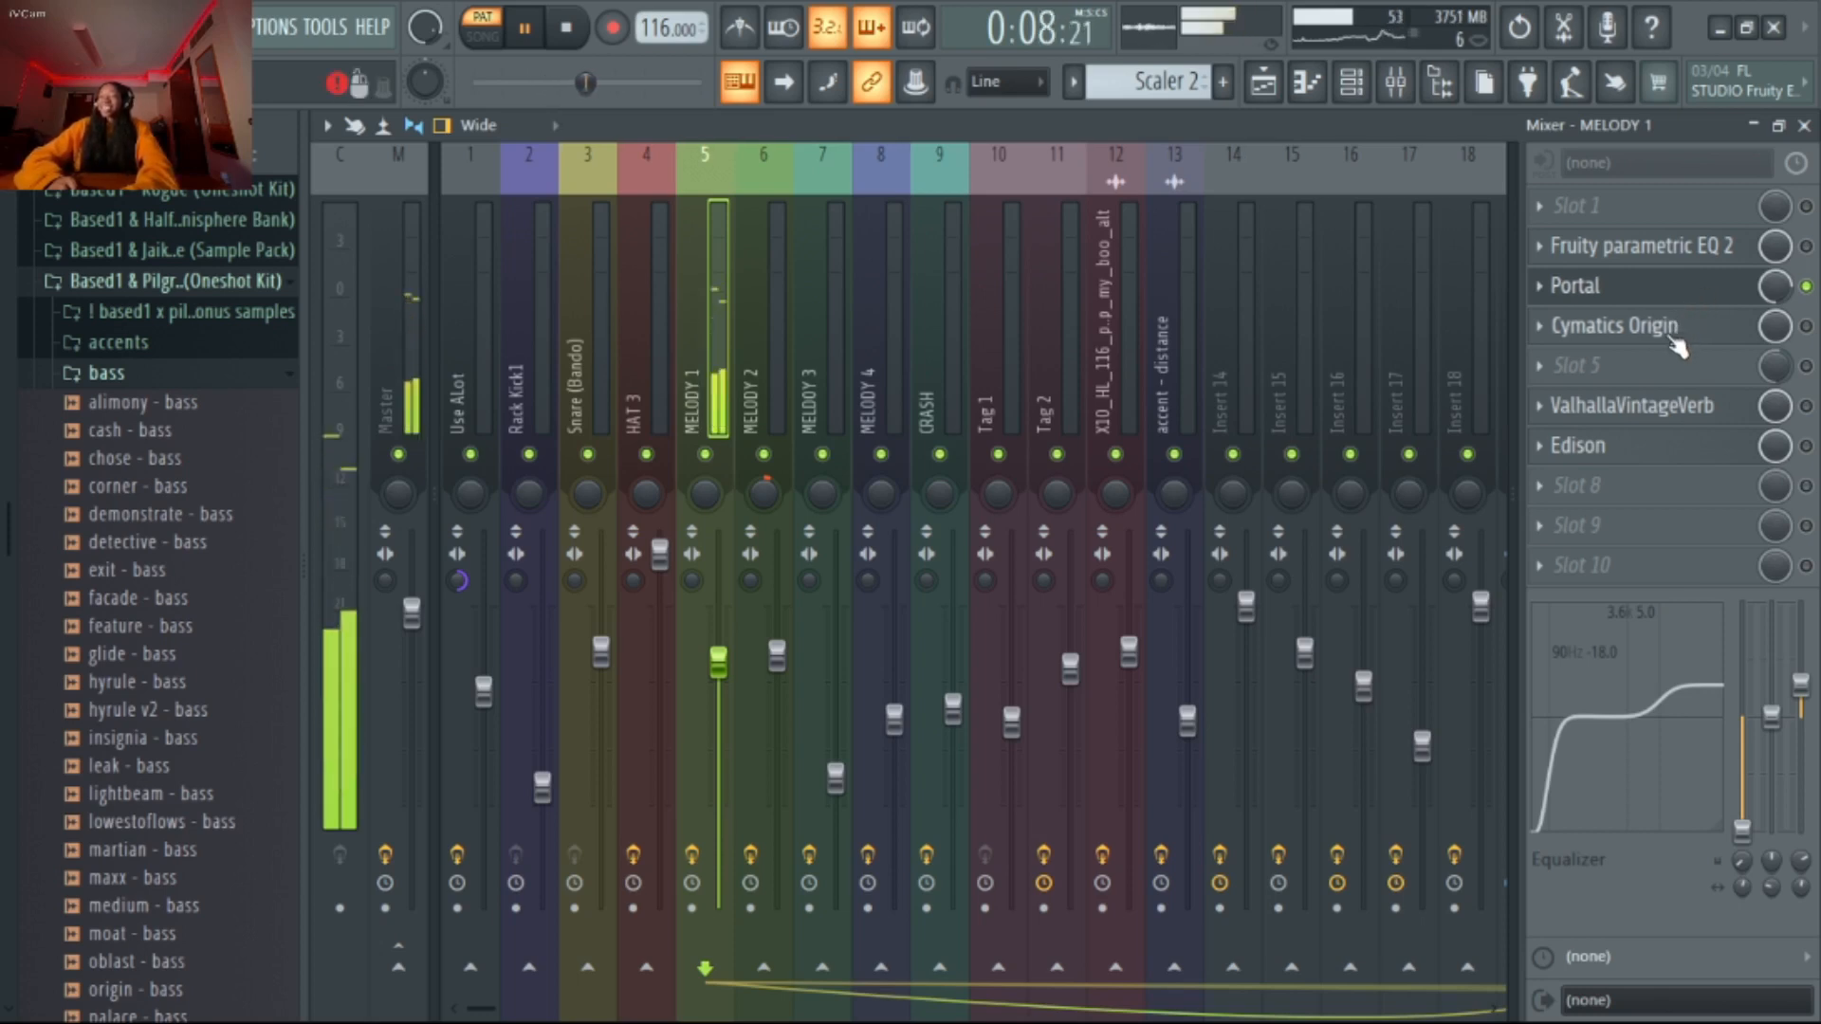
{"action": "key", "text": "space"}
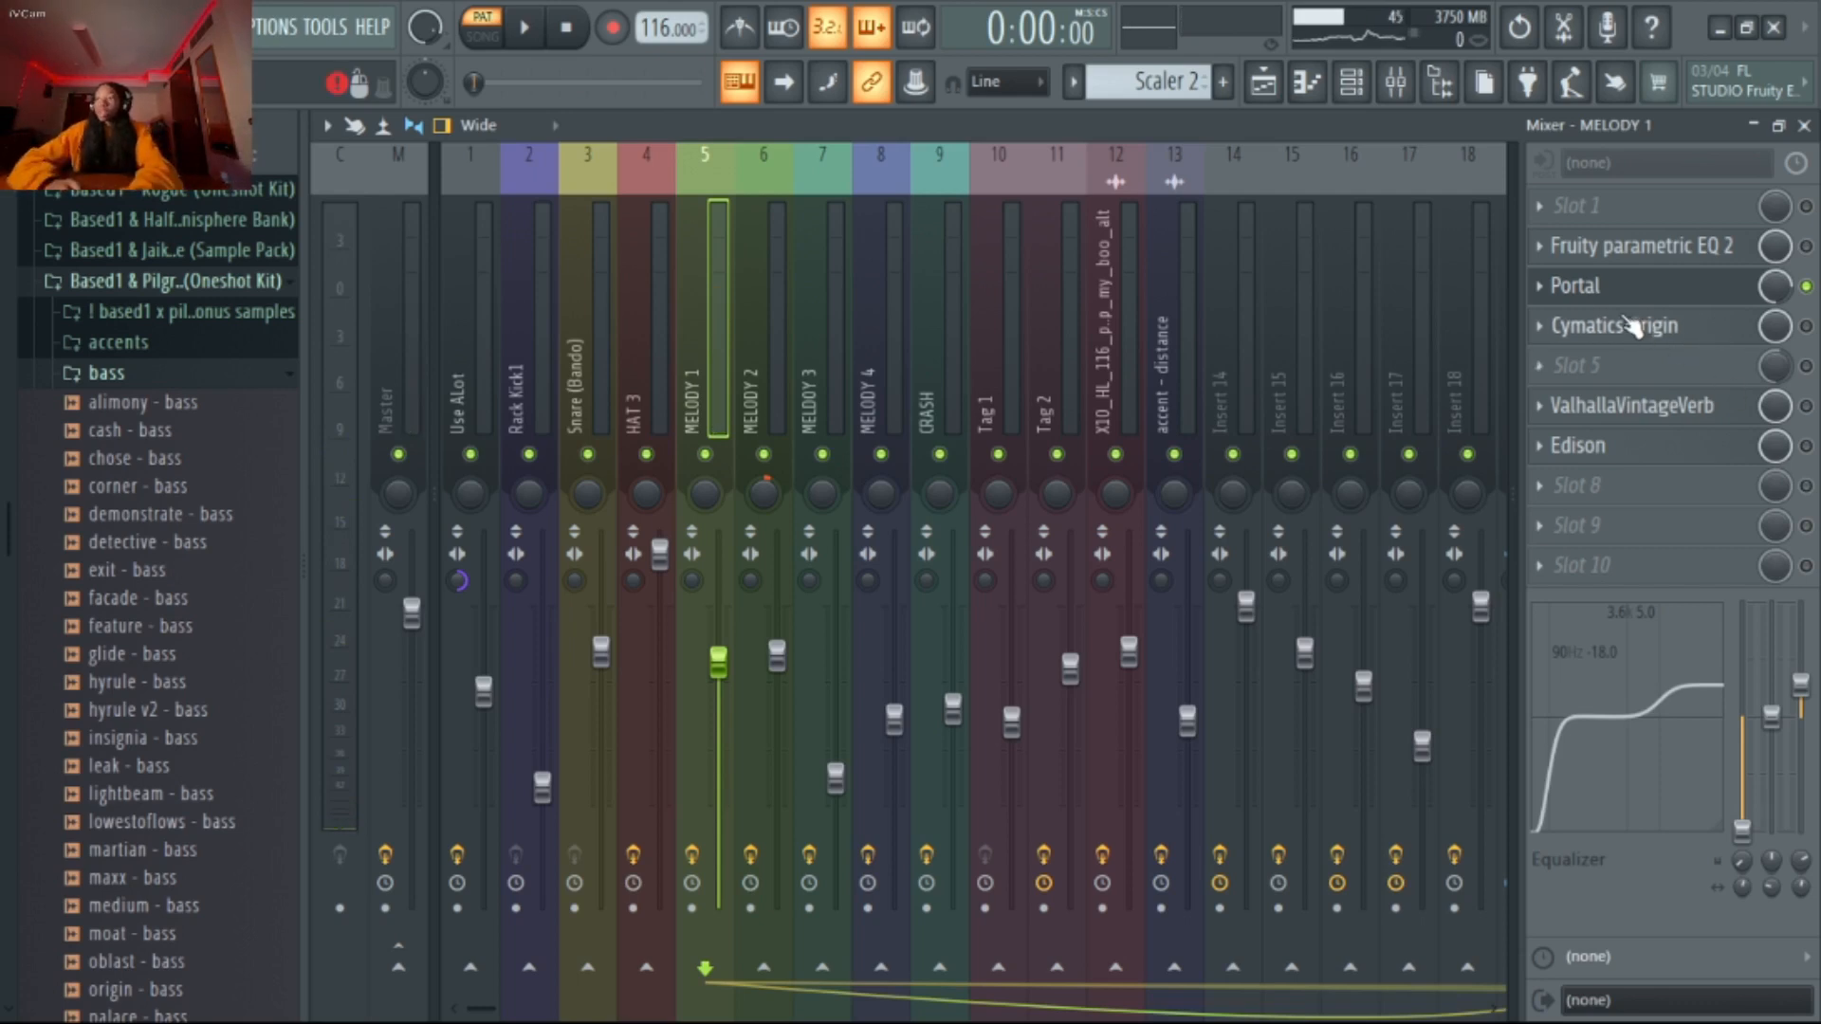
Turn all MELODY 1 effect slots back on by unsoloing Portal, and play the pattern through the full effect chain
{"action": "right_click", "coordinate": [1810, 340]}
{"action": "left_click", "coordinate": [1670, 332]}
{"action": "right_click", "coordinate": [1807, 296]}
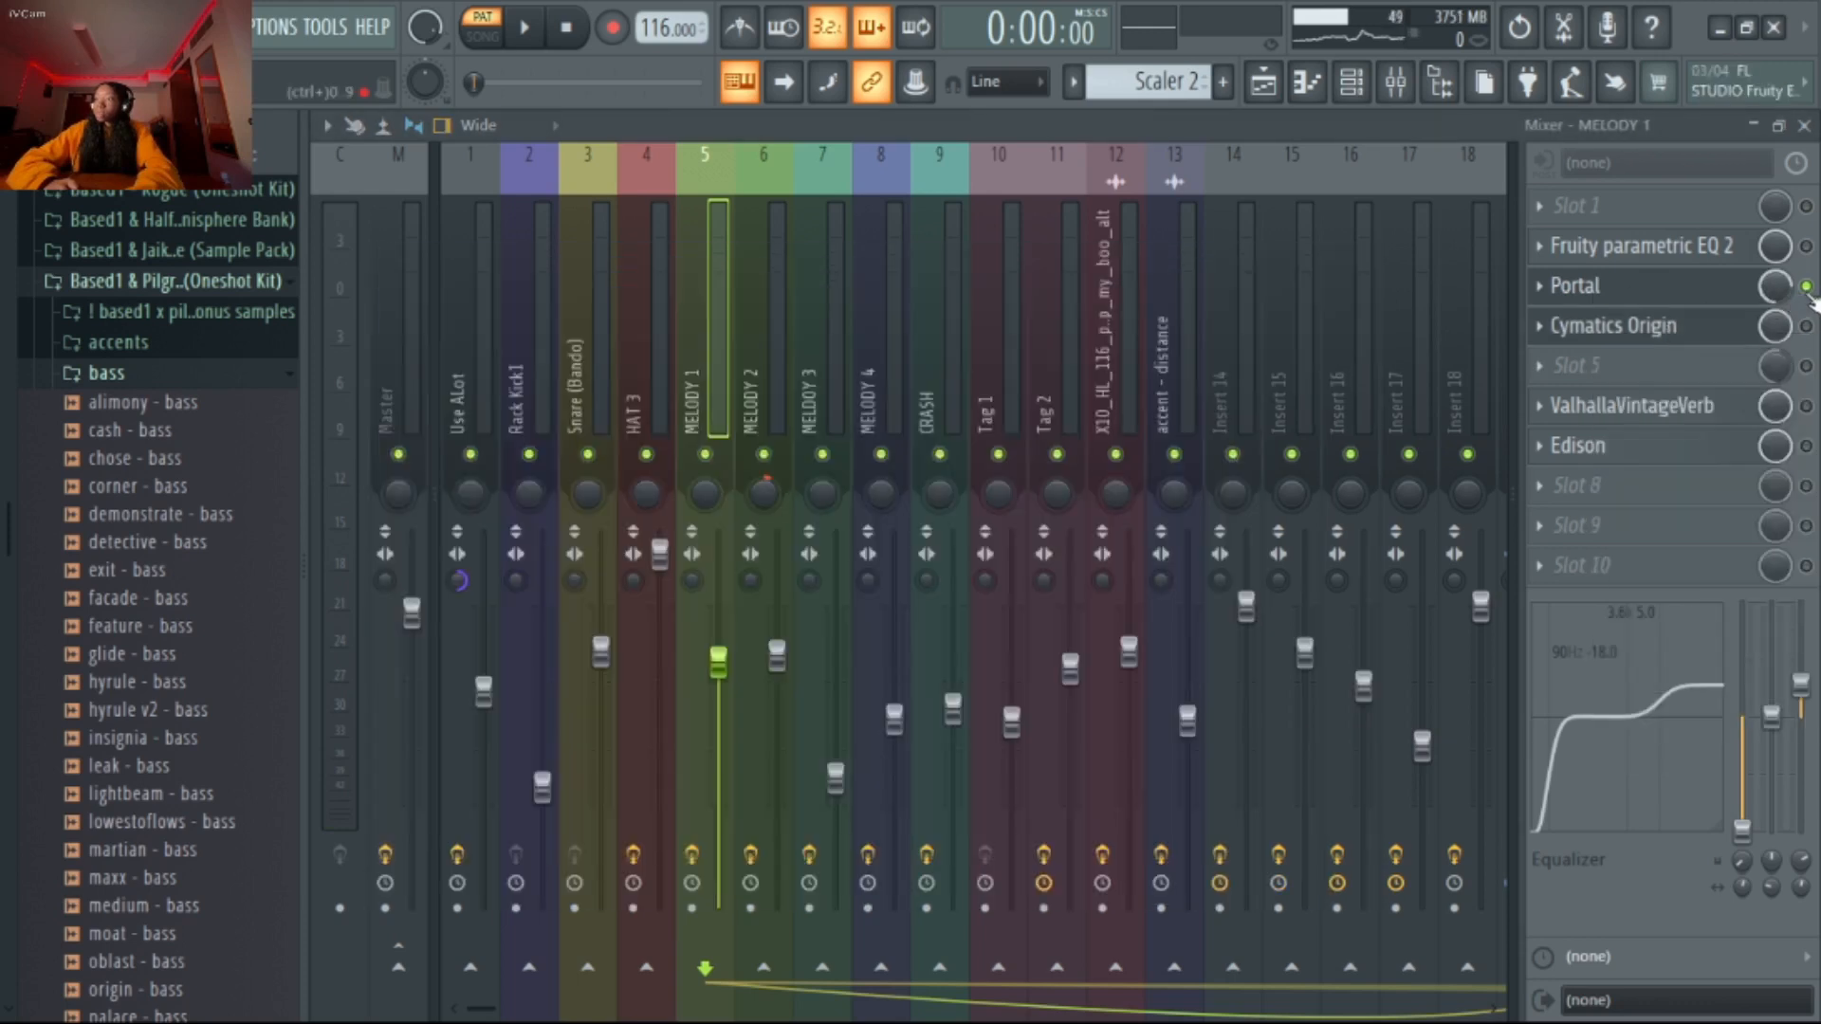
{"action": "left_click", "coordinate": [1800, 311]}
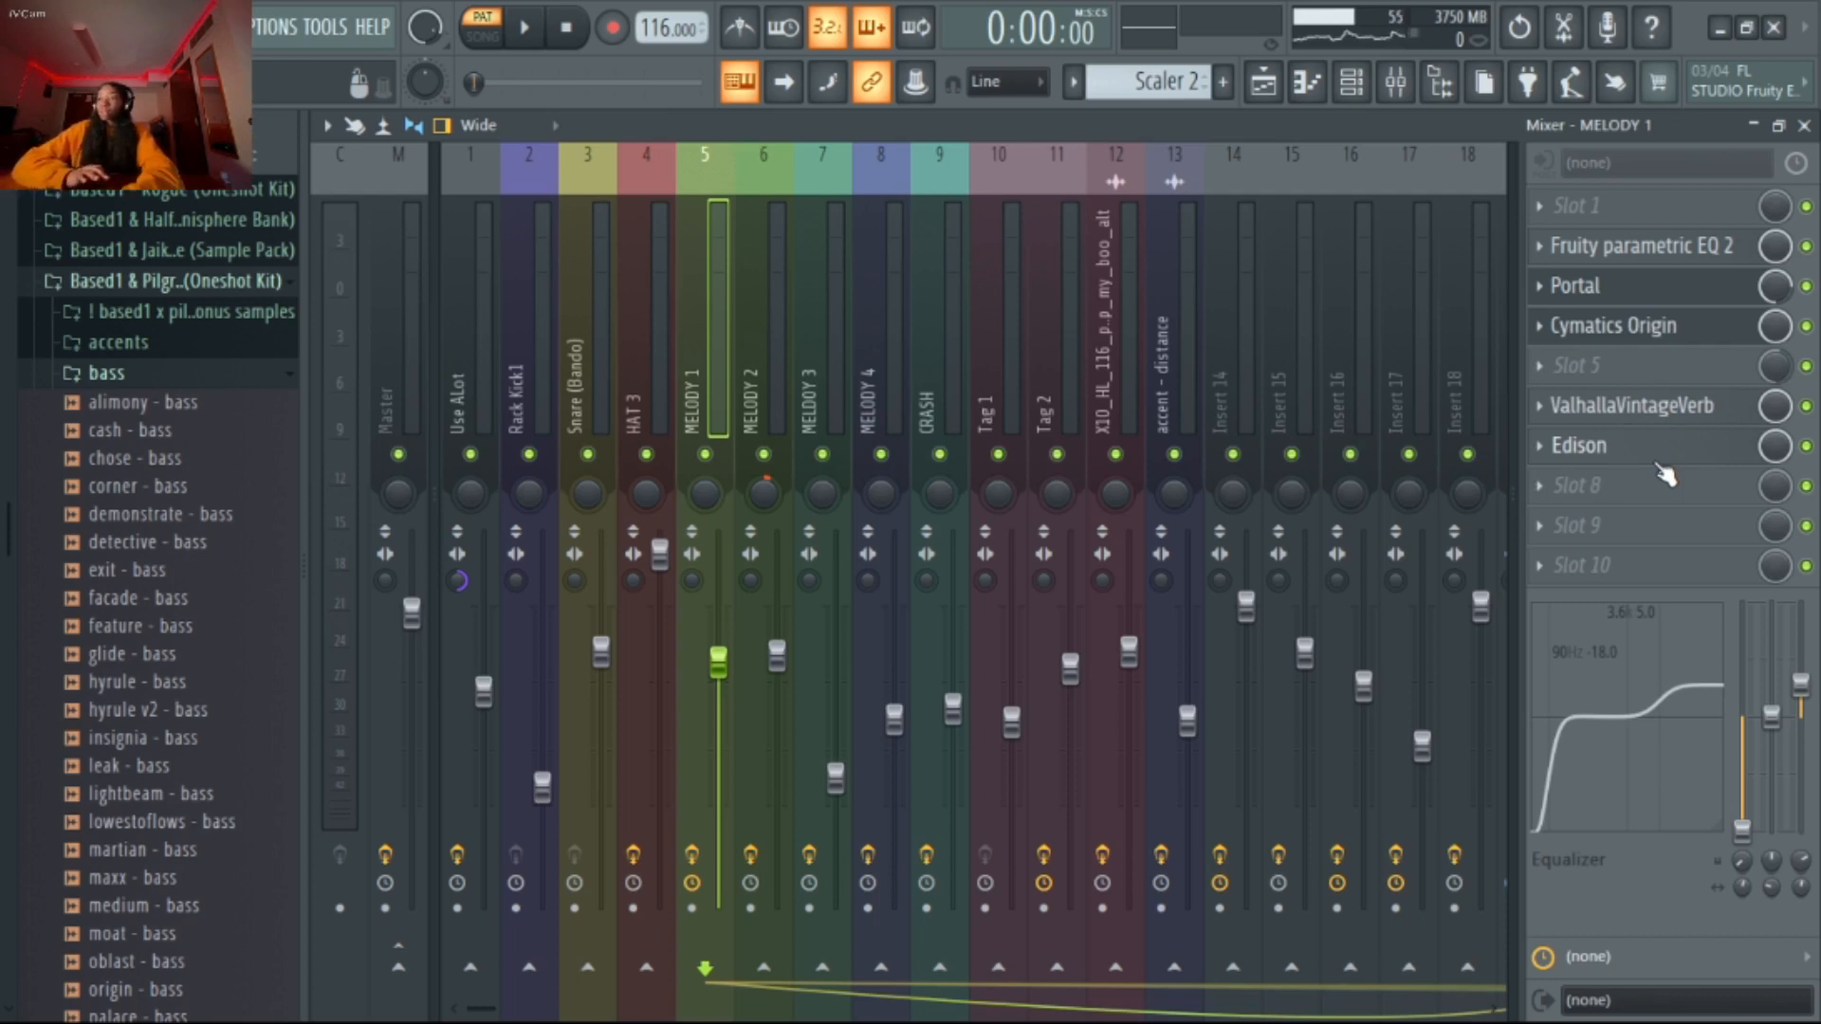
{"action": "key", "text": "space"}
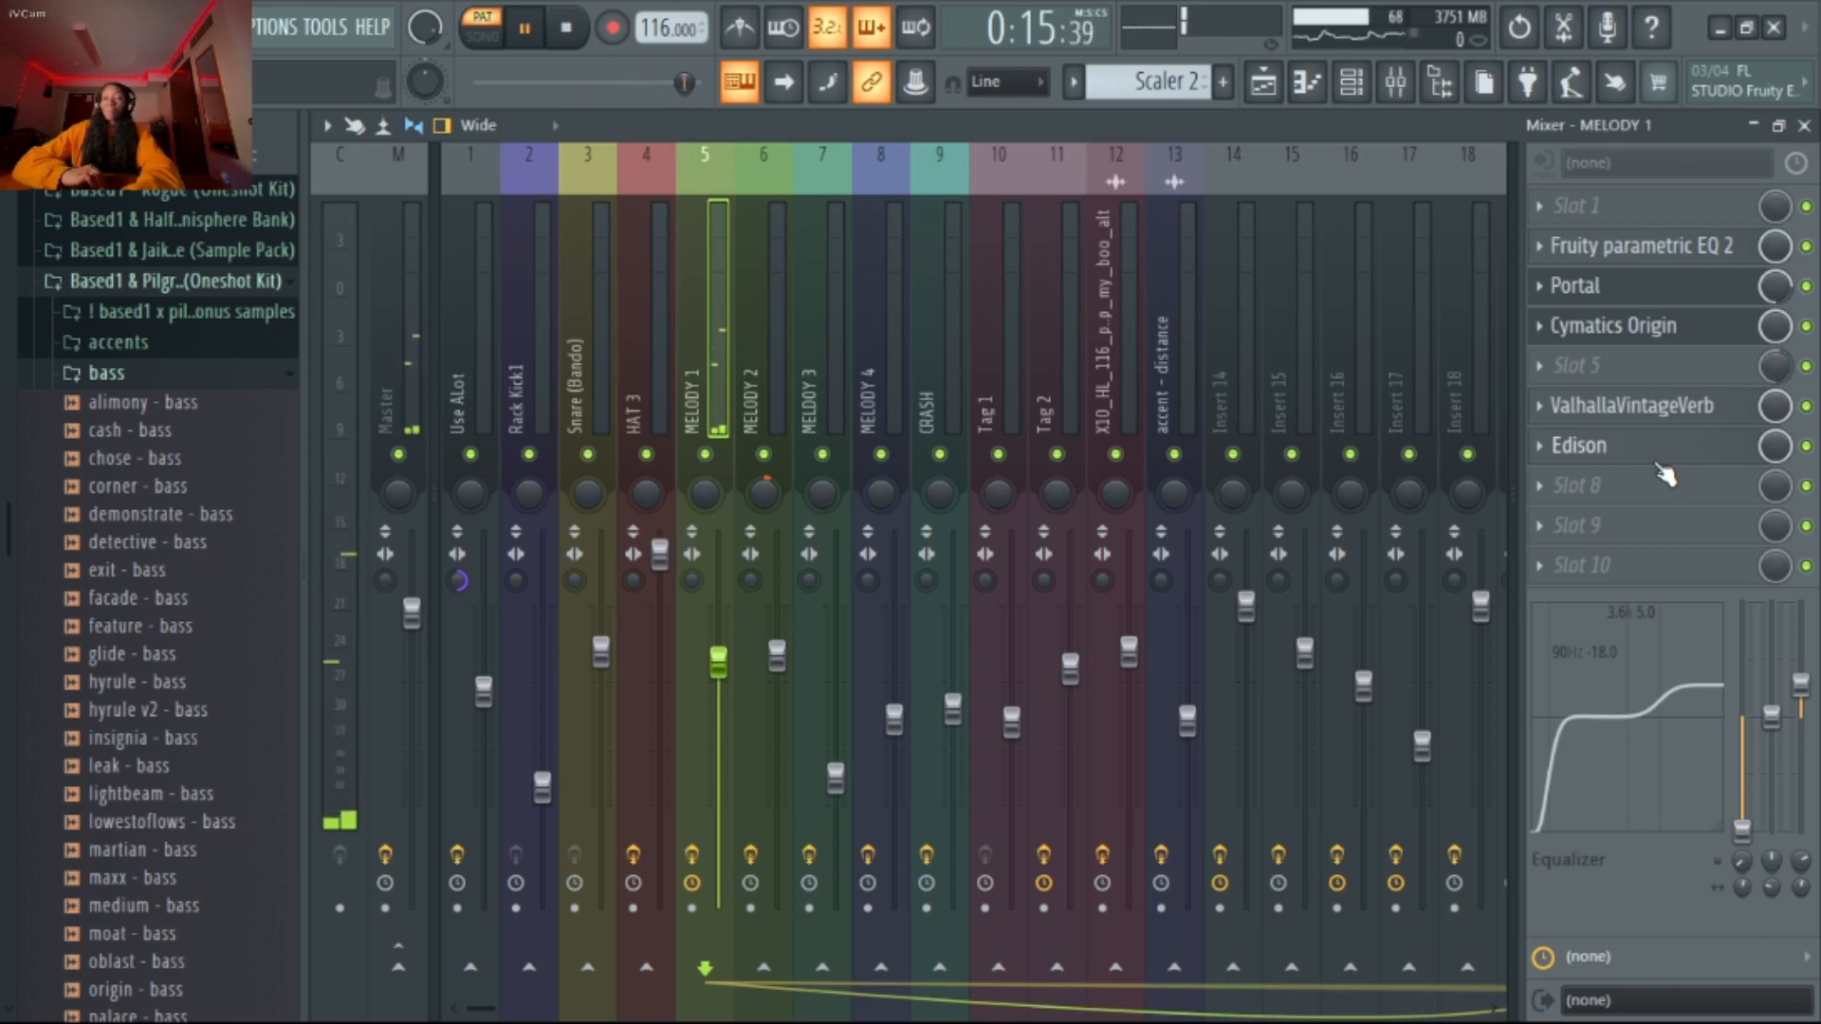
{"action": "key", "text": "space"}
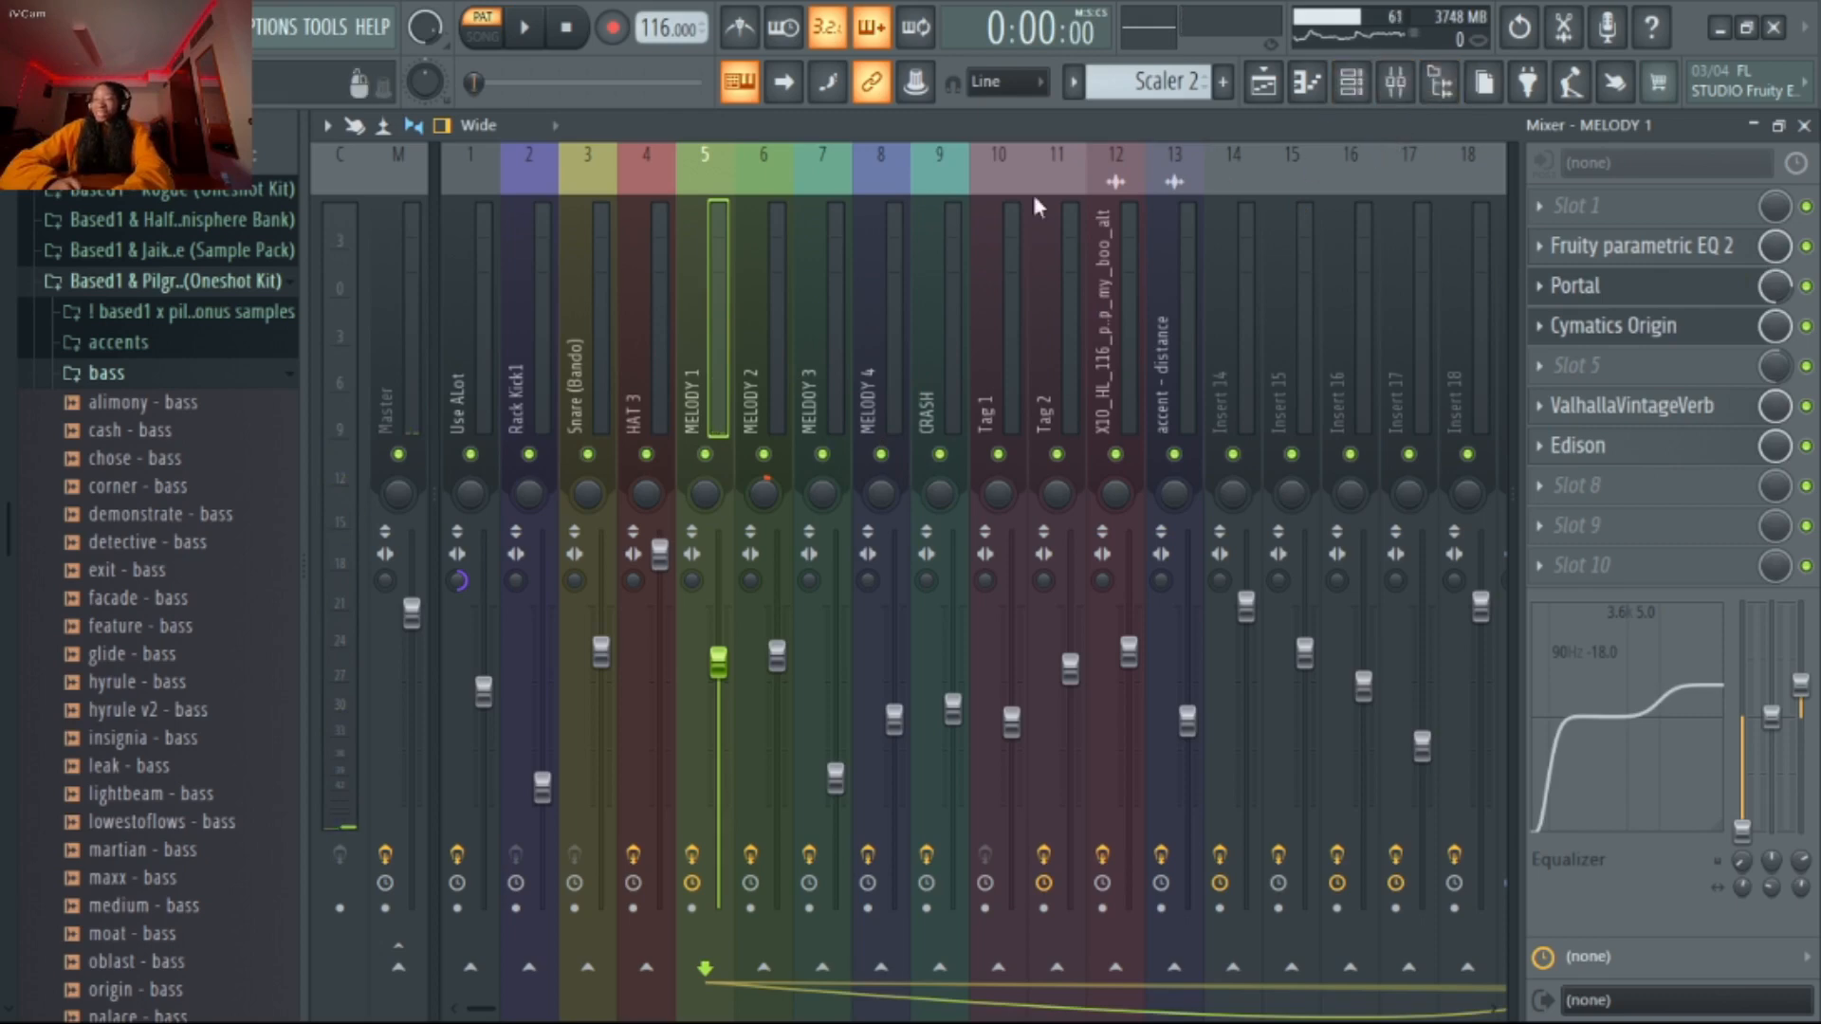
Switch to the Arcade pattern and bypass the loaded effects on the MELODY 1 mixer track
{"action": "left_click", "coordinate": [1366, 85]}
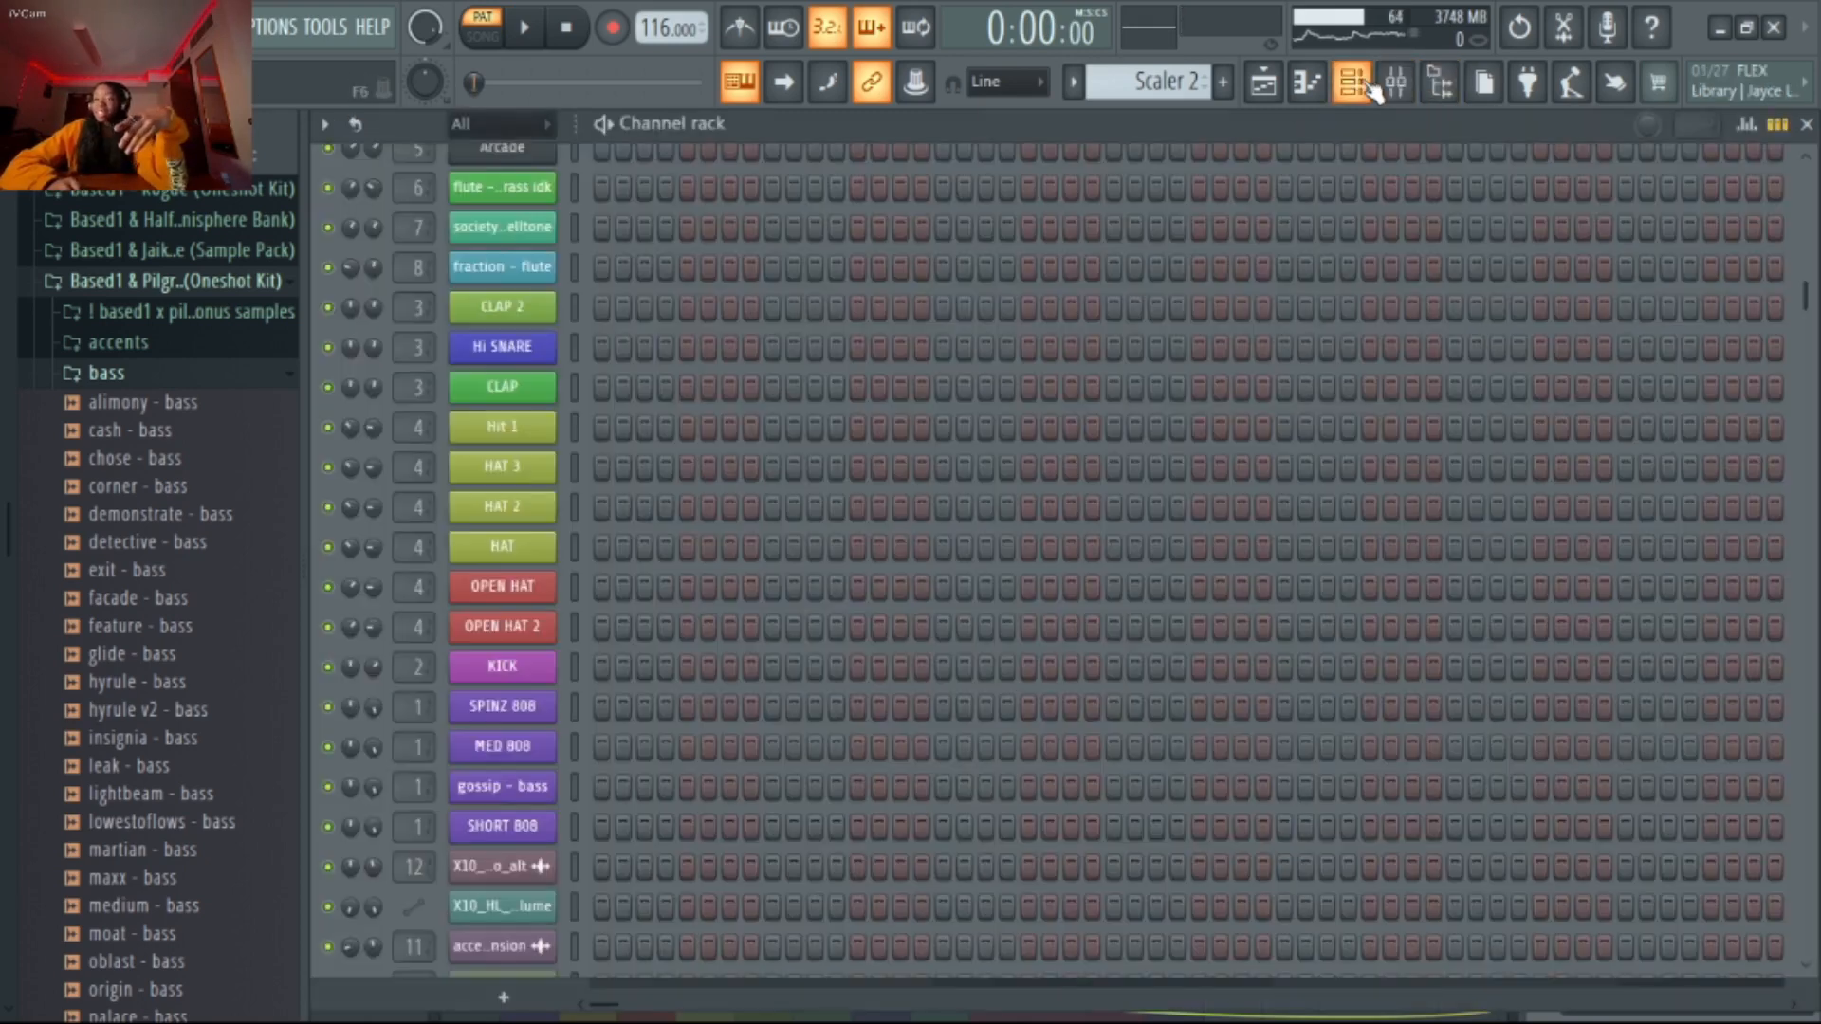
{"action": "scroll", "coordinate": [522, 446], "scroll_direction": "up", "scroll_amount": 3}
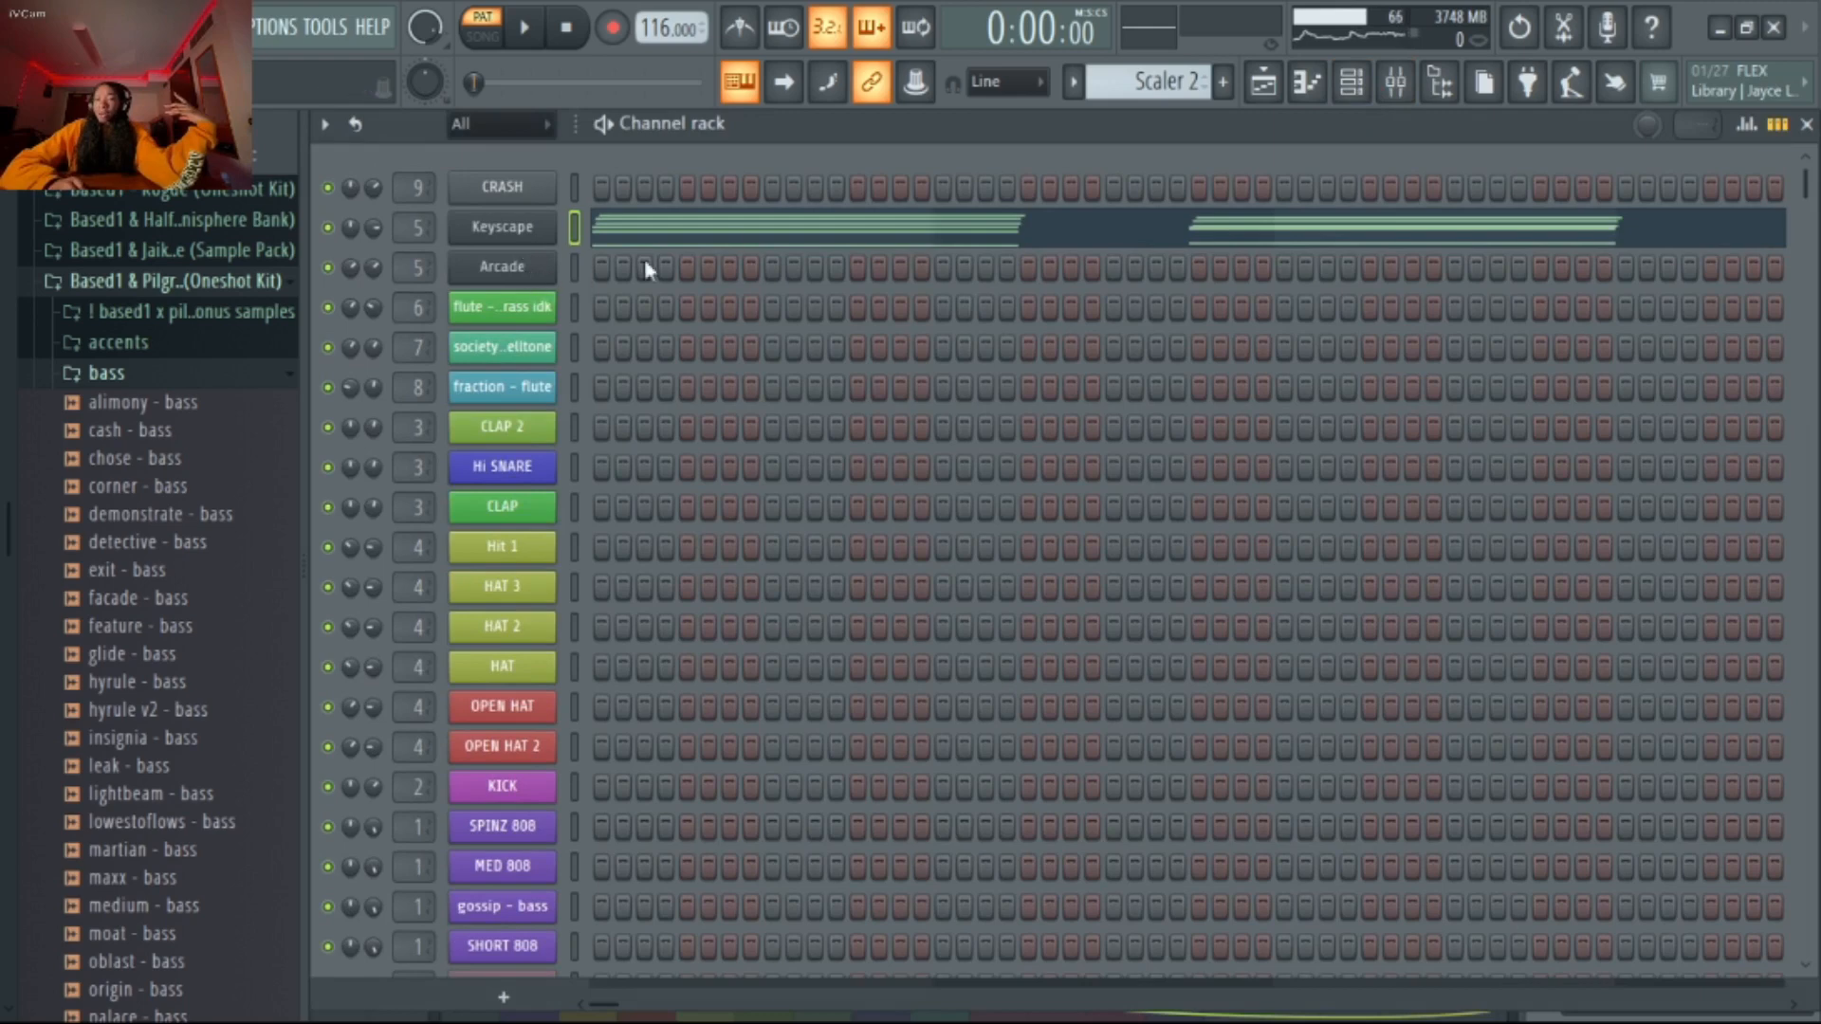
{"action": "scroll", "coordinate": [1165, 85], "scroll_direction": "down", "scroll_amount": 1}
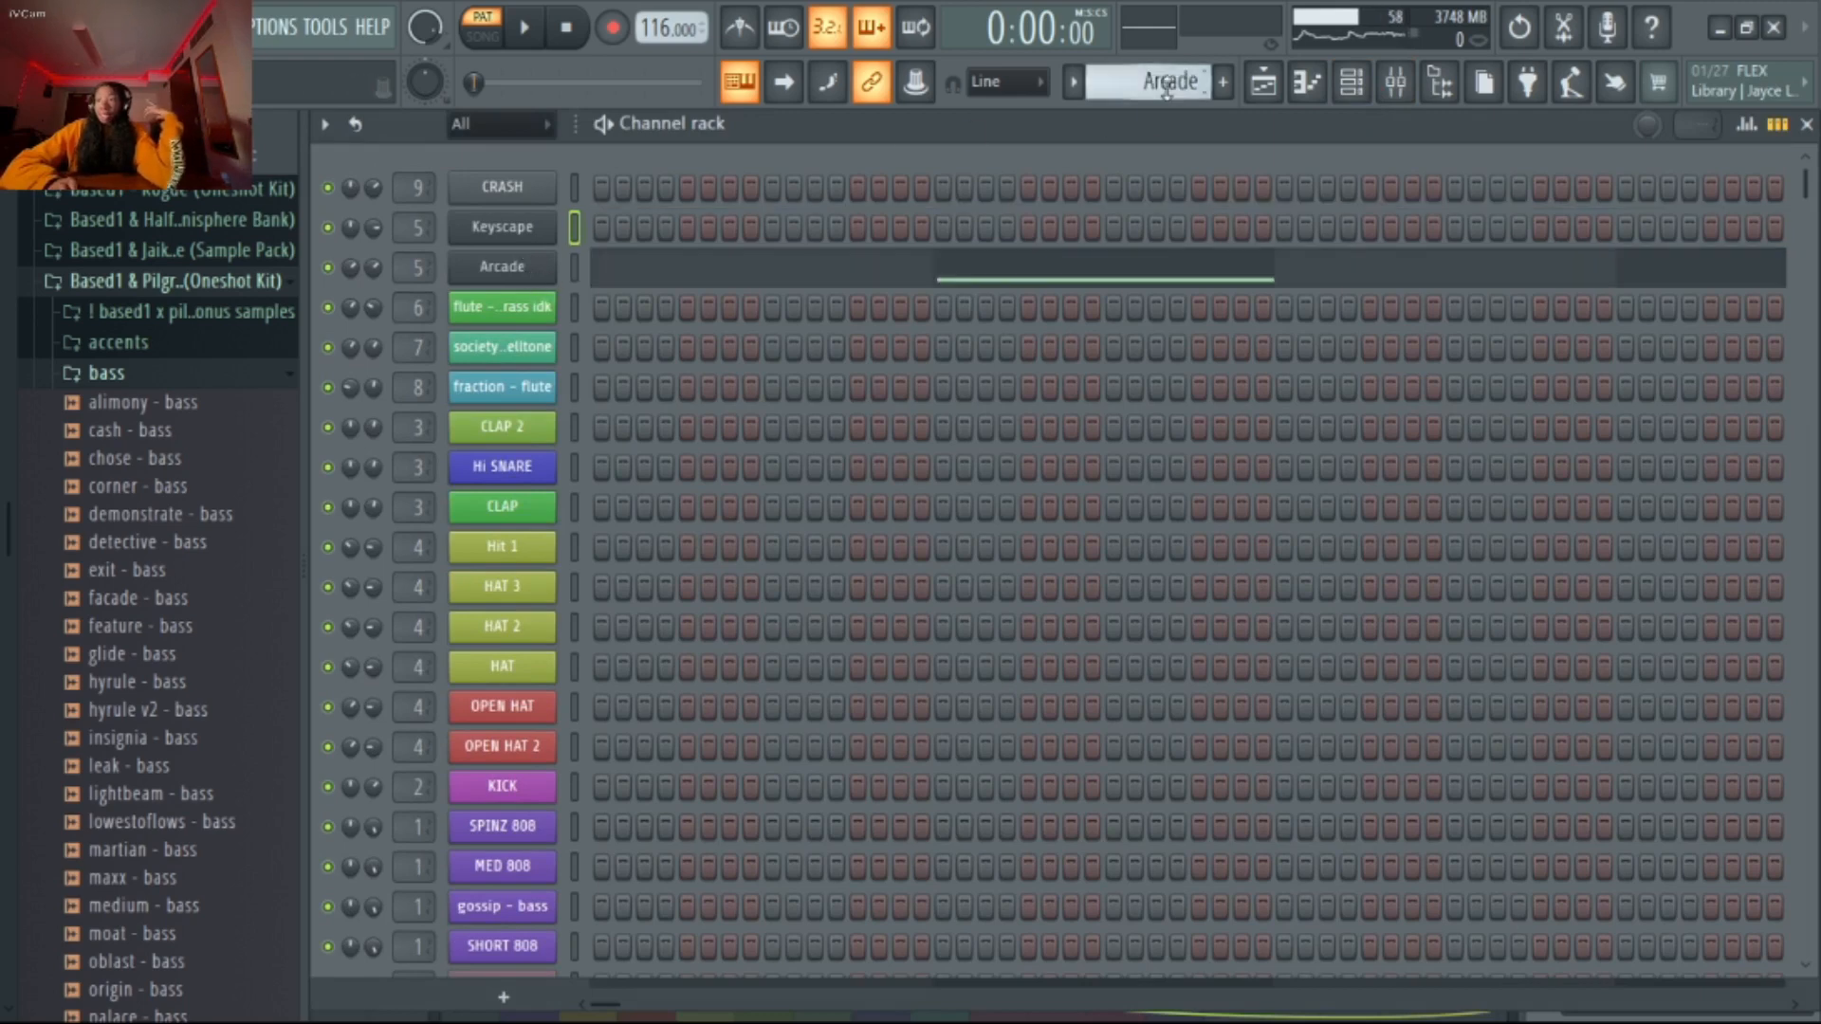
{"action": "left_click", "coordinate": [1351, 90]}
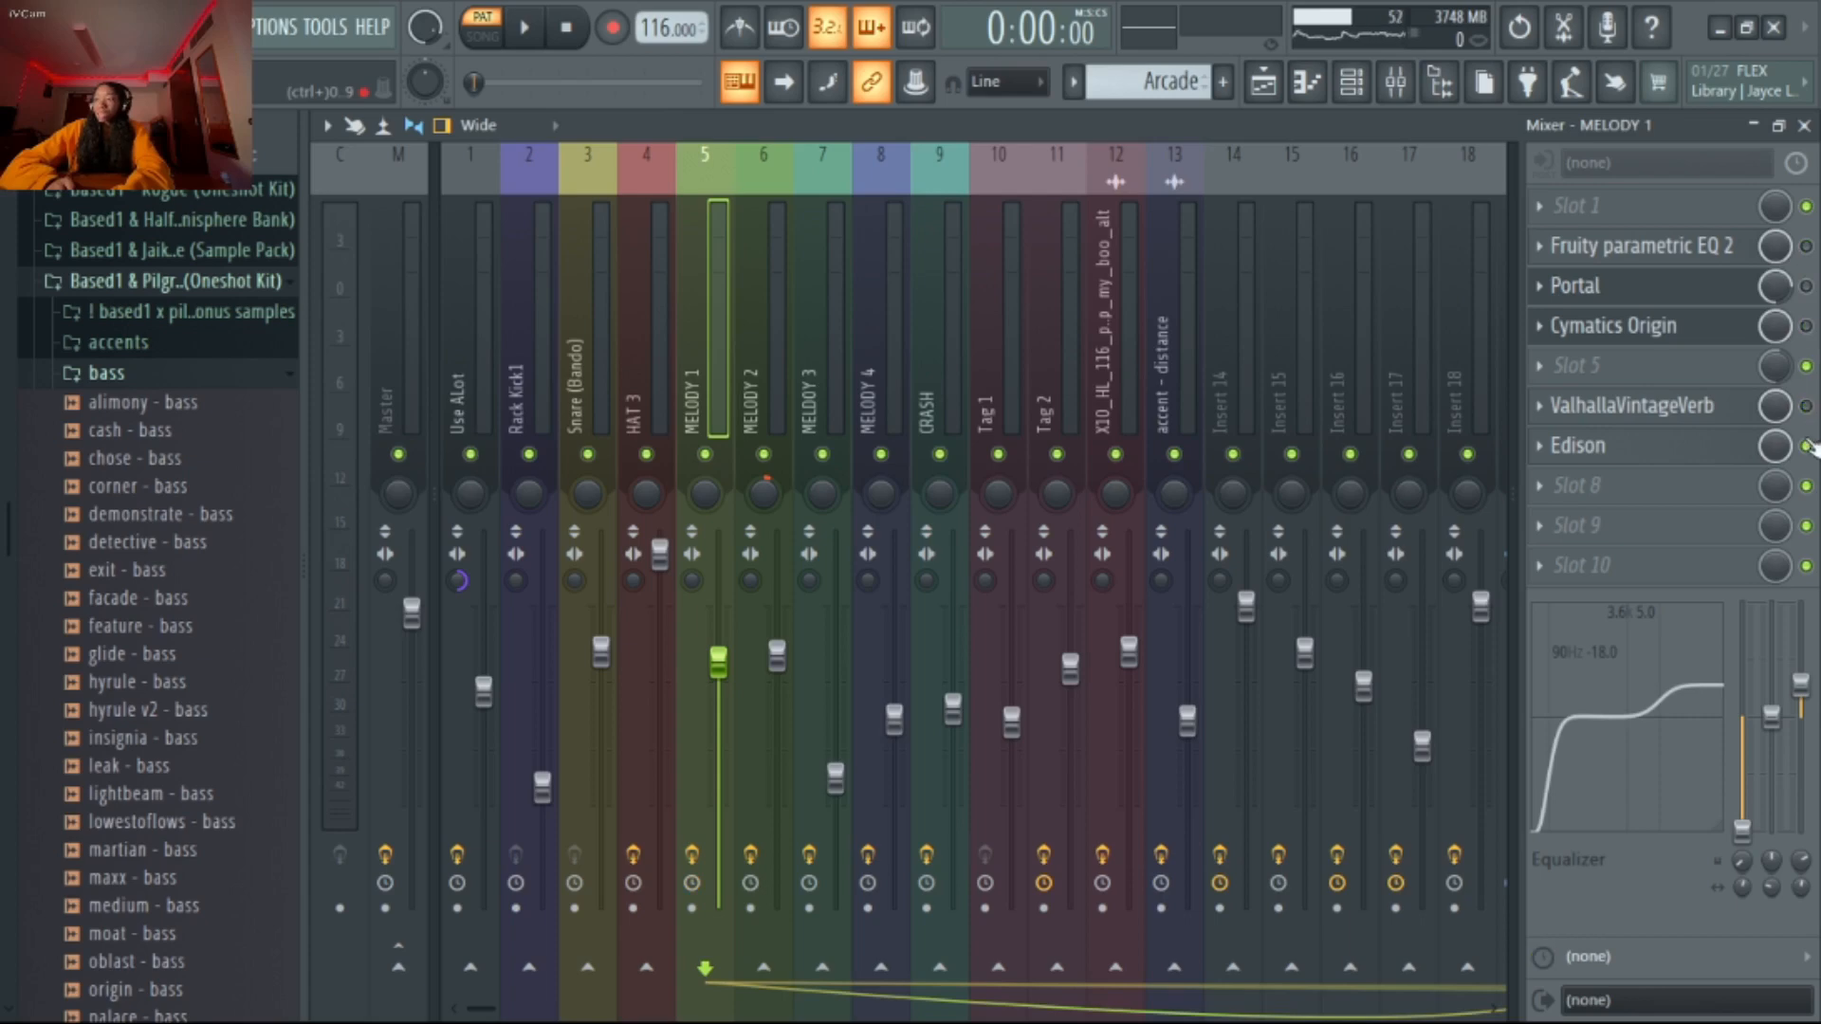
{"action": "left_click", "coordinate": [1352, 83]}
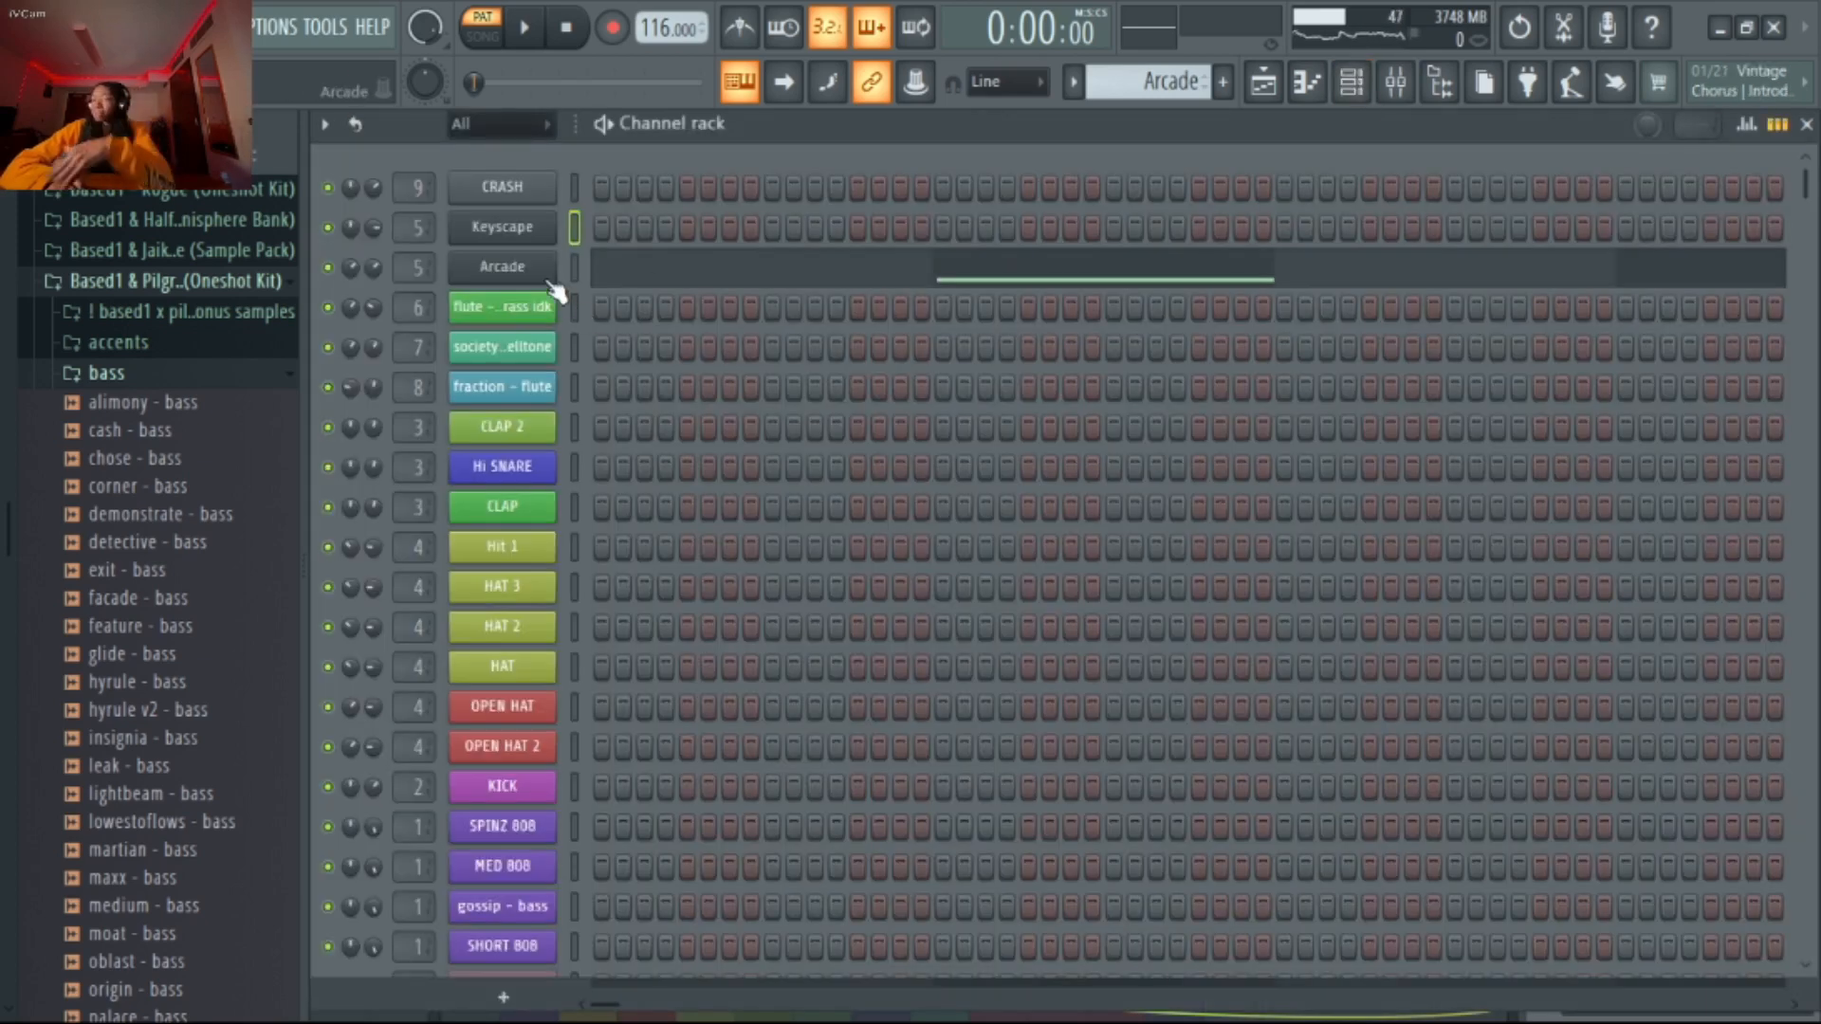
Inspect the Optimism Prism preset in Arcade and the Weltmeister Claviset EP - Spacey patch in Keyscape
{"action": "left_click", "coordinate": [517, 269]}
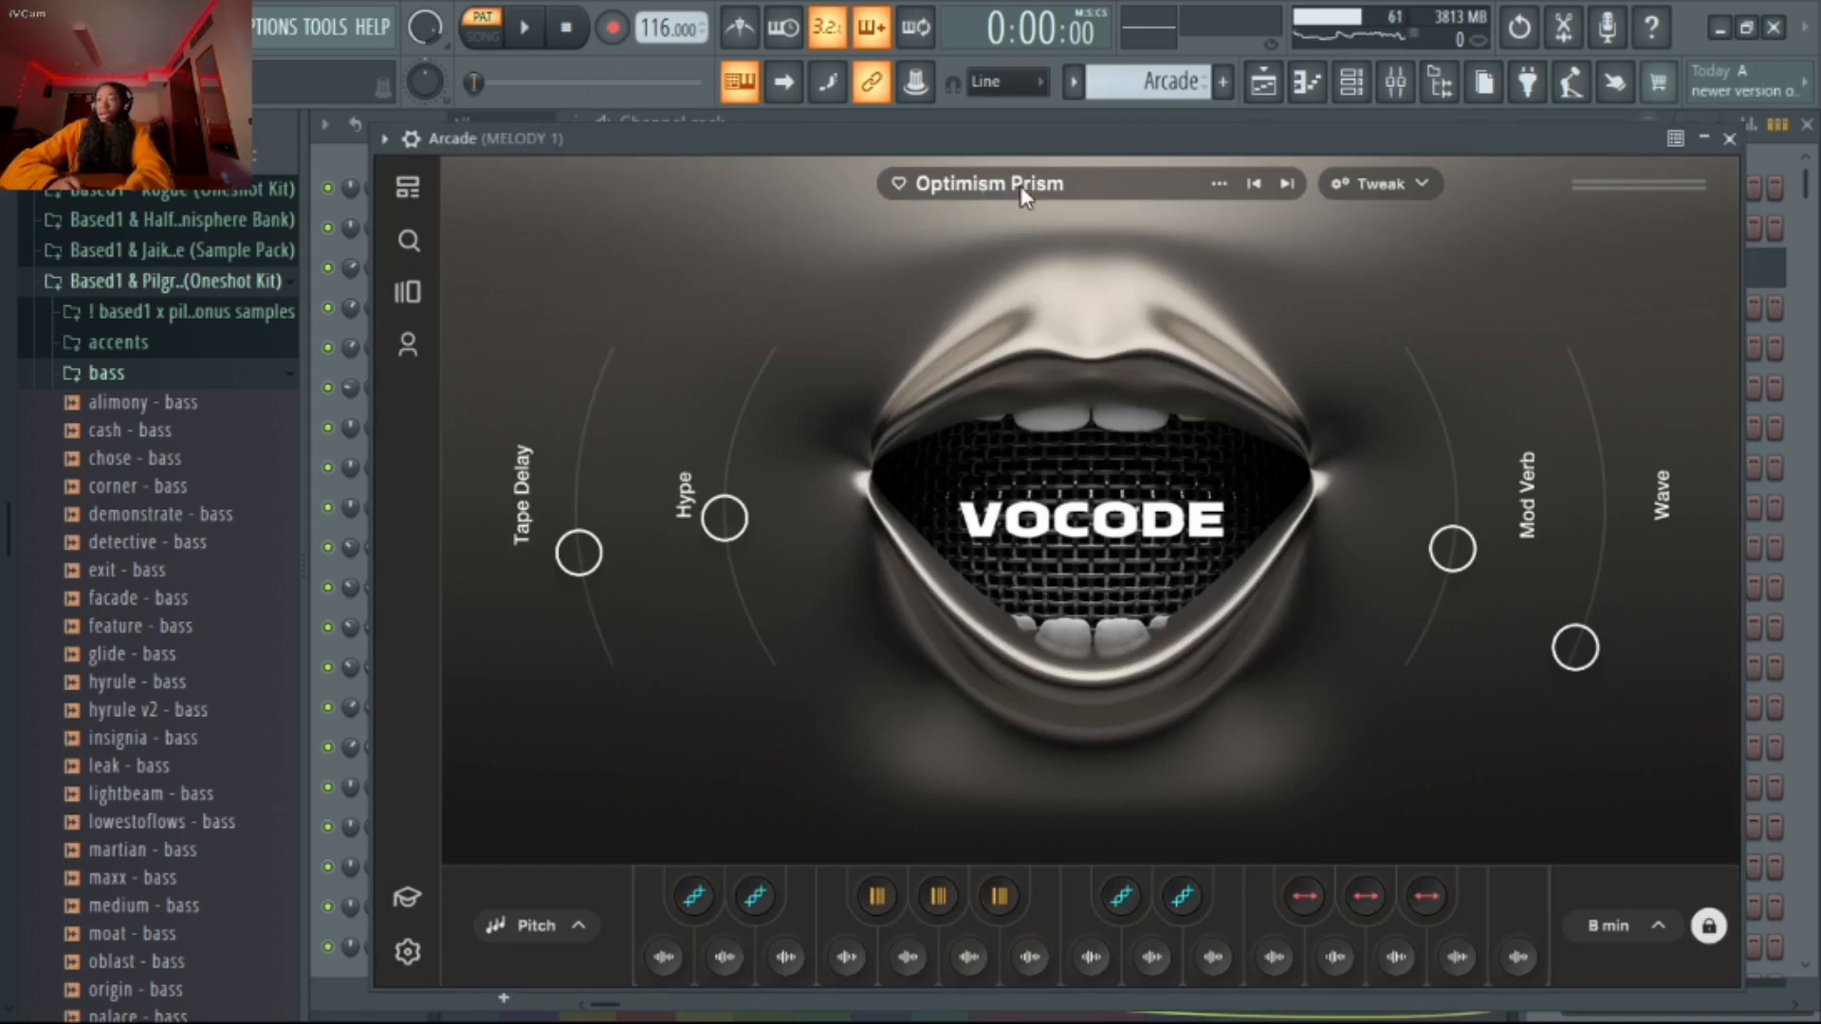
{"action": "left_click", "coordinate": [1729, 138]}
{"action": "left_click", "coordinate": [533, 230]}
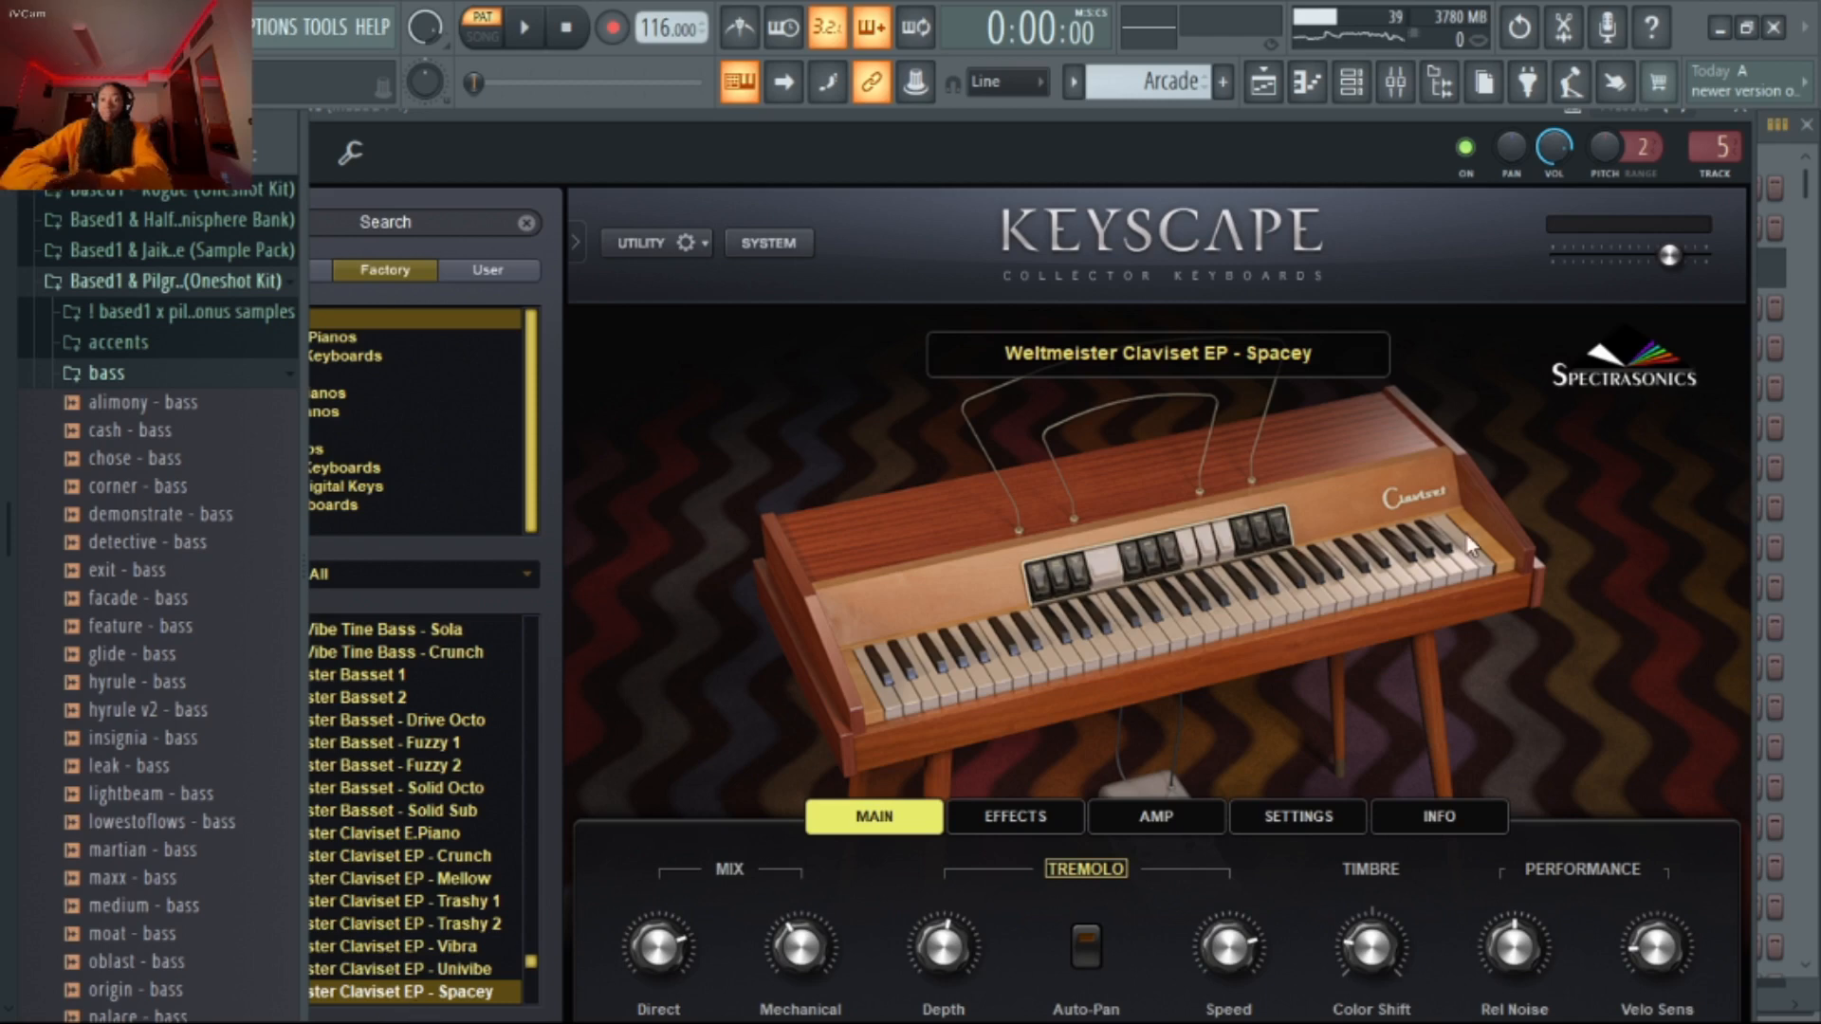
{"action": "left_click", "coordinate": [1759, 130]}
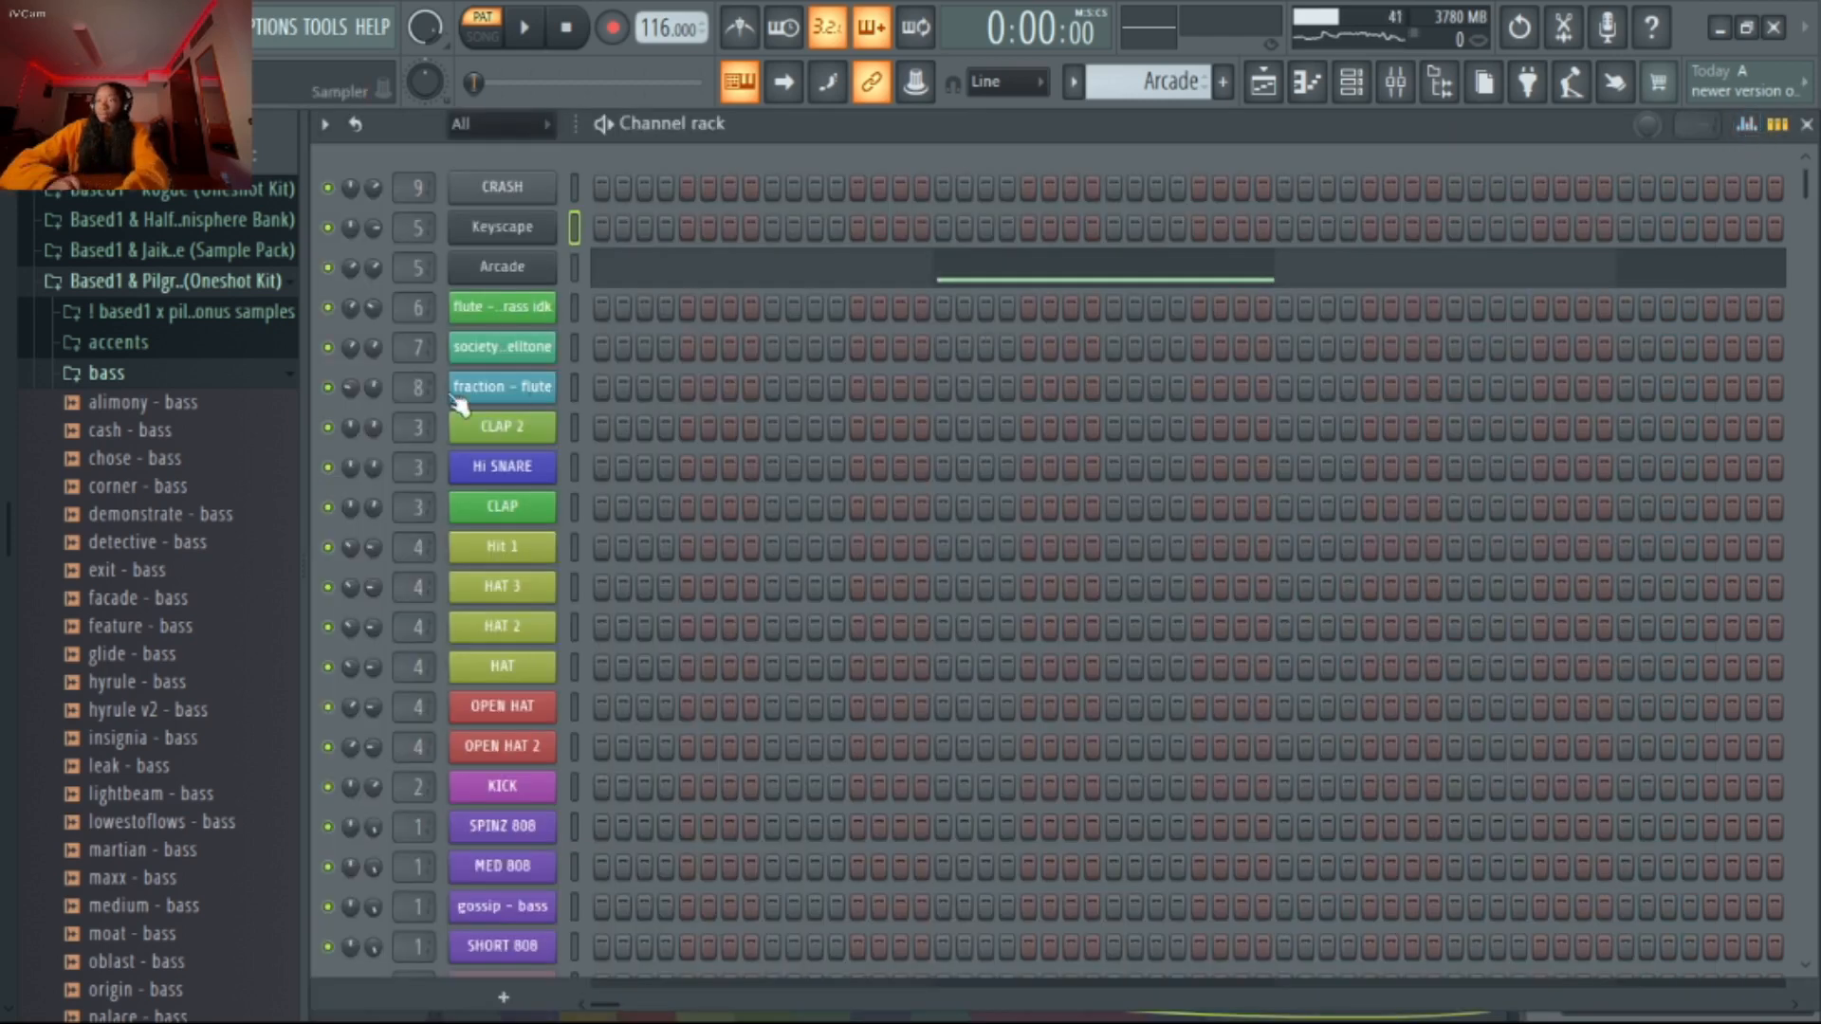
{"action": "left_click", "coordinate": [536, 280]}
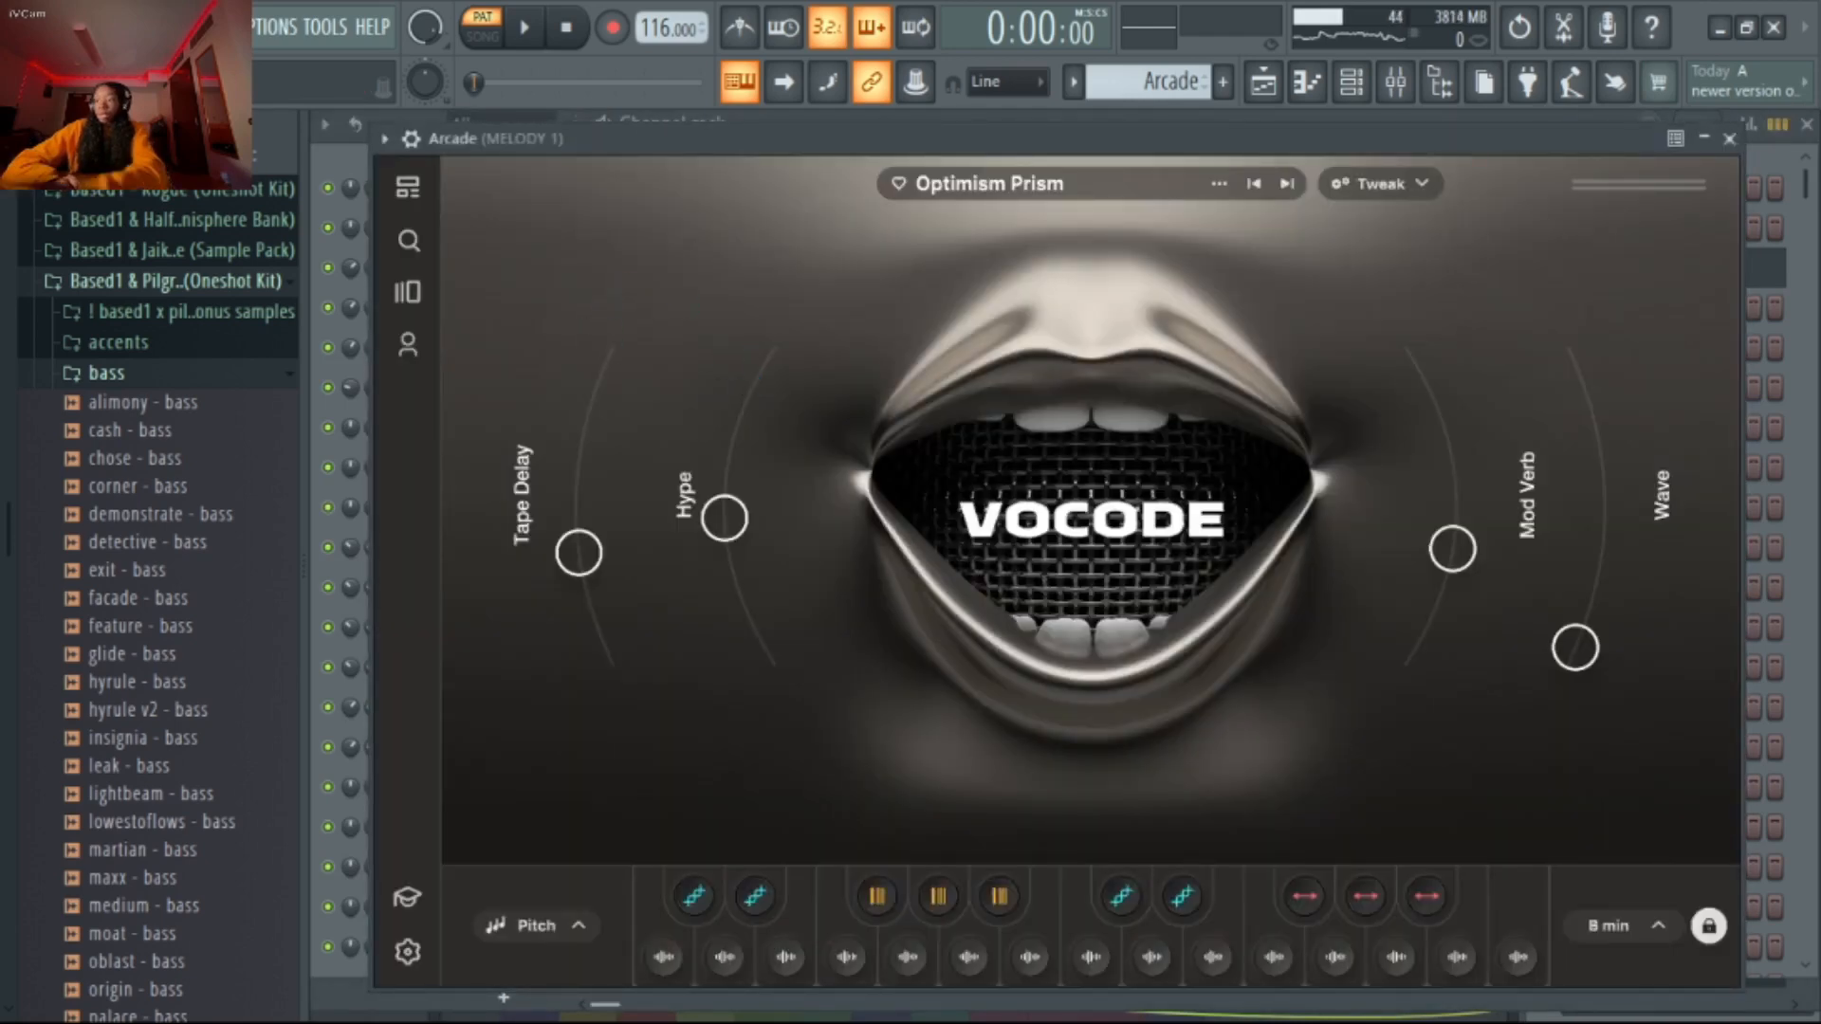
{"action": "left_click", "coordinate": [1730, 140]}
Open the Arcade notes in the piano roll and play the pattern from bar 1 with the effects bypassed
{"action": "left_click", "coordinate": [1210, 284]}
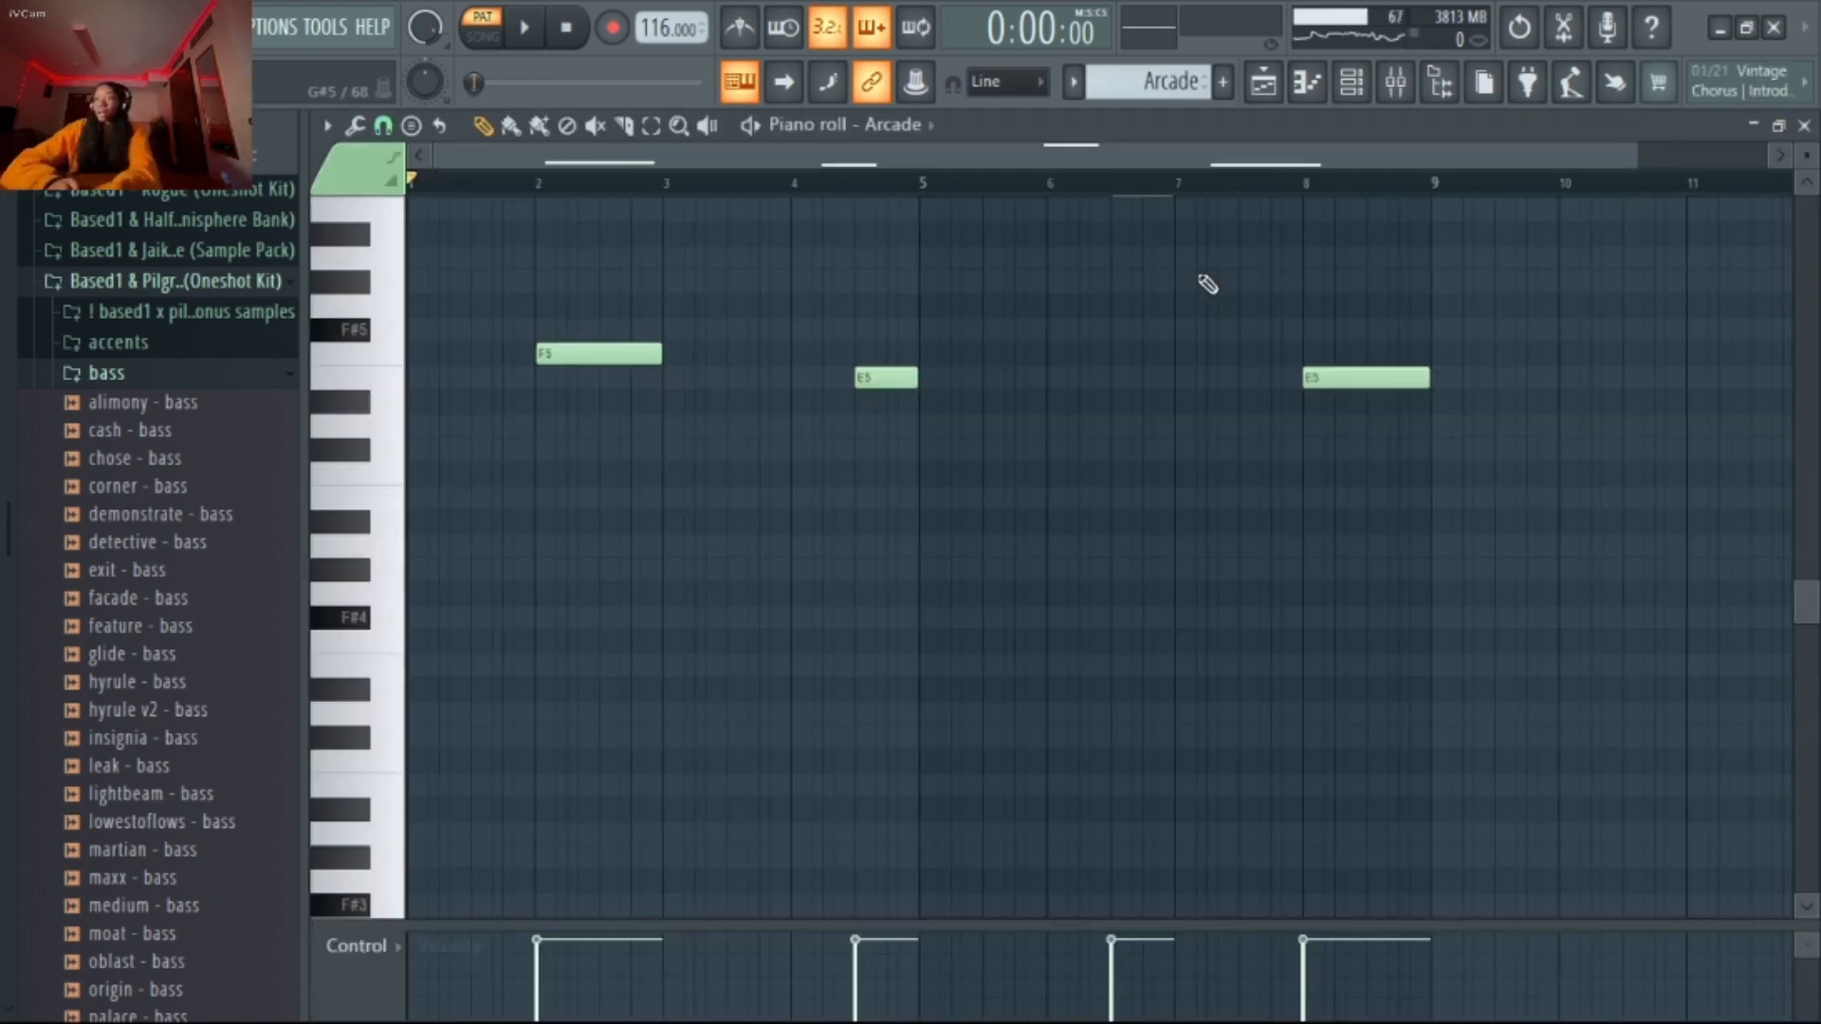
{"action": "scroll", "coordinate": [878, 595], "scroll_direction": "up", "scroll_amount": 4}
{"action": "key", "text": "space"}
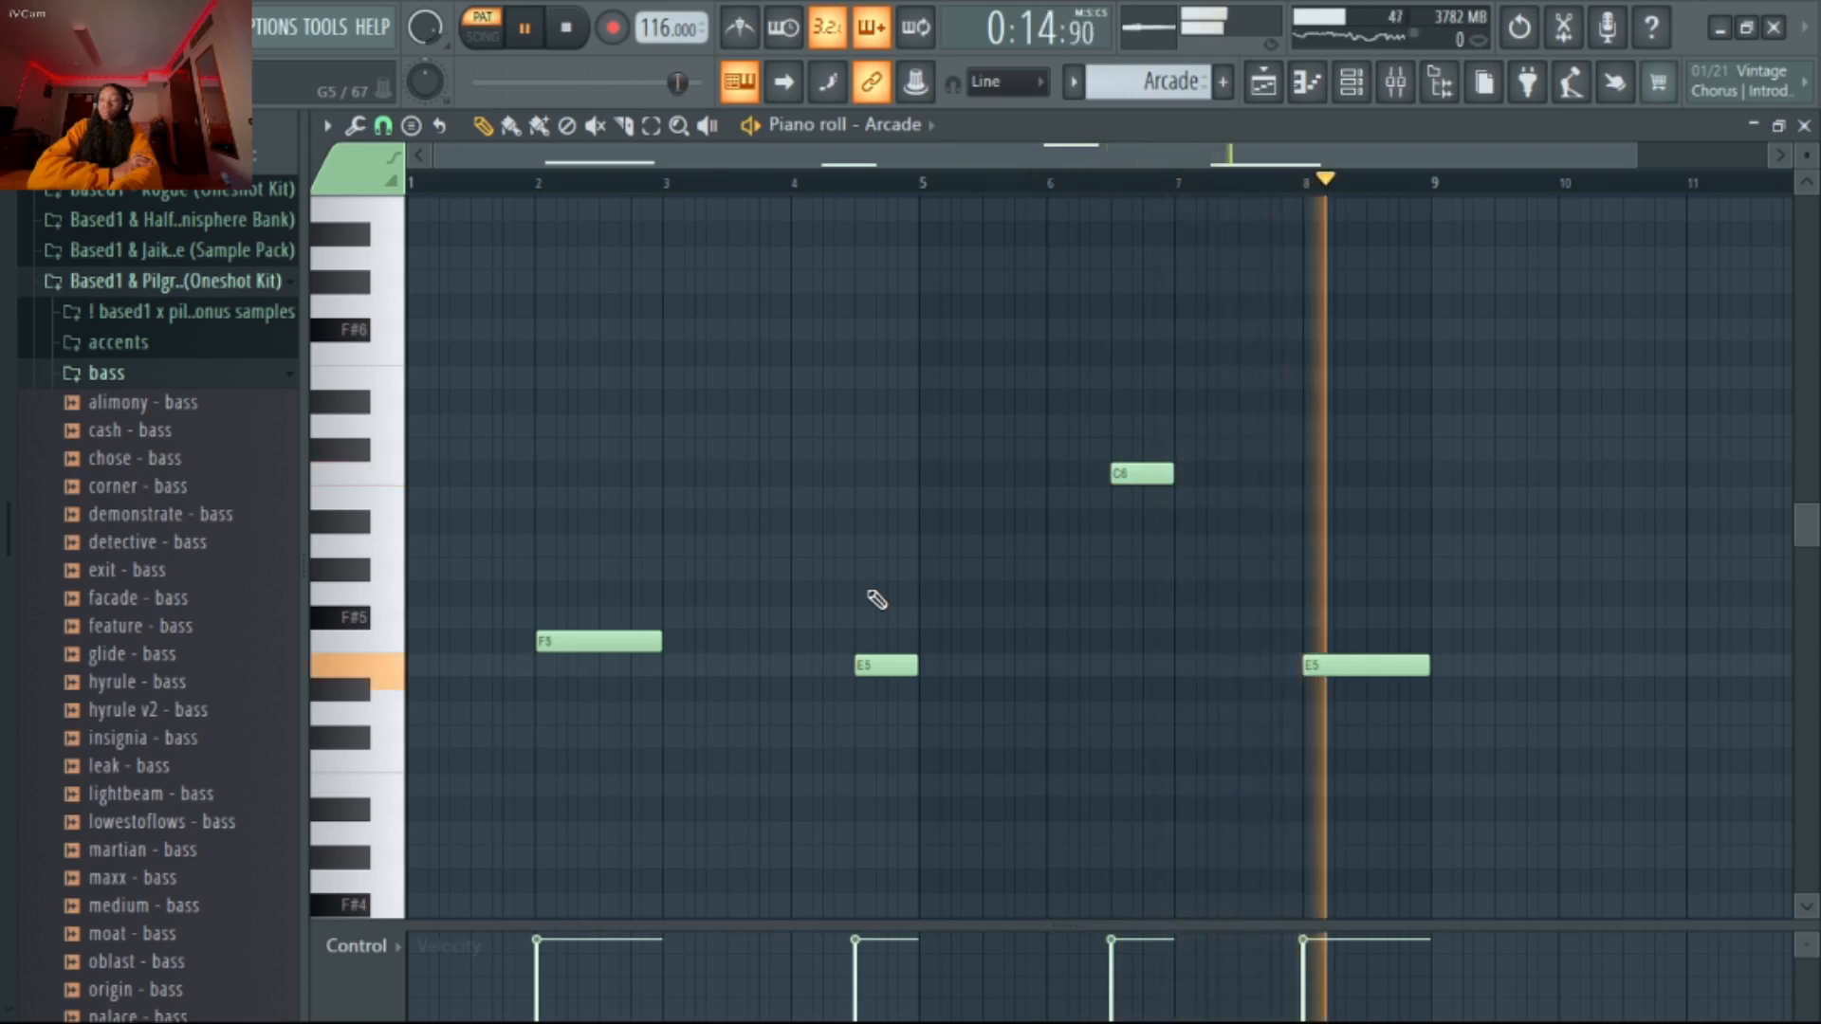
{"action": "key", "text": "space"}
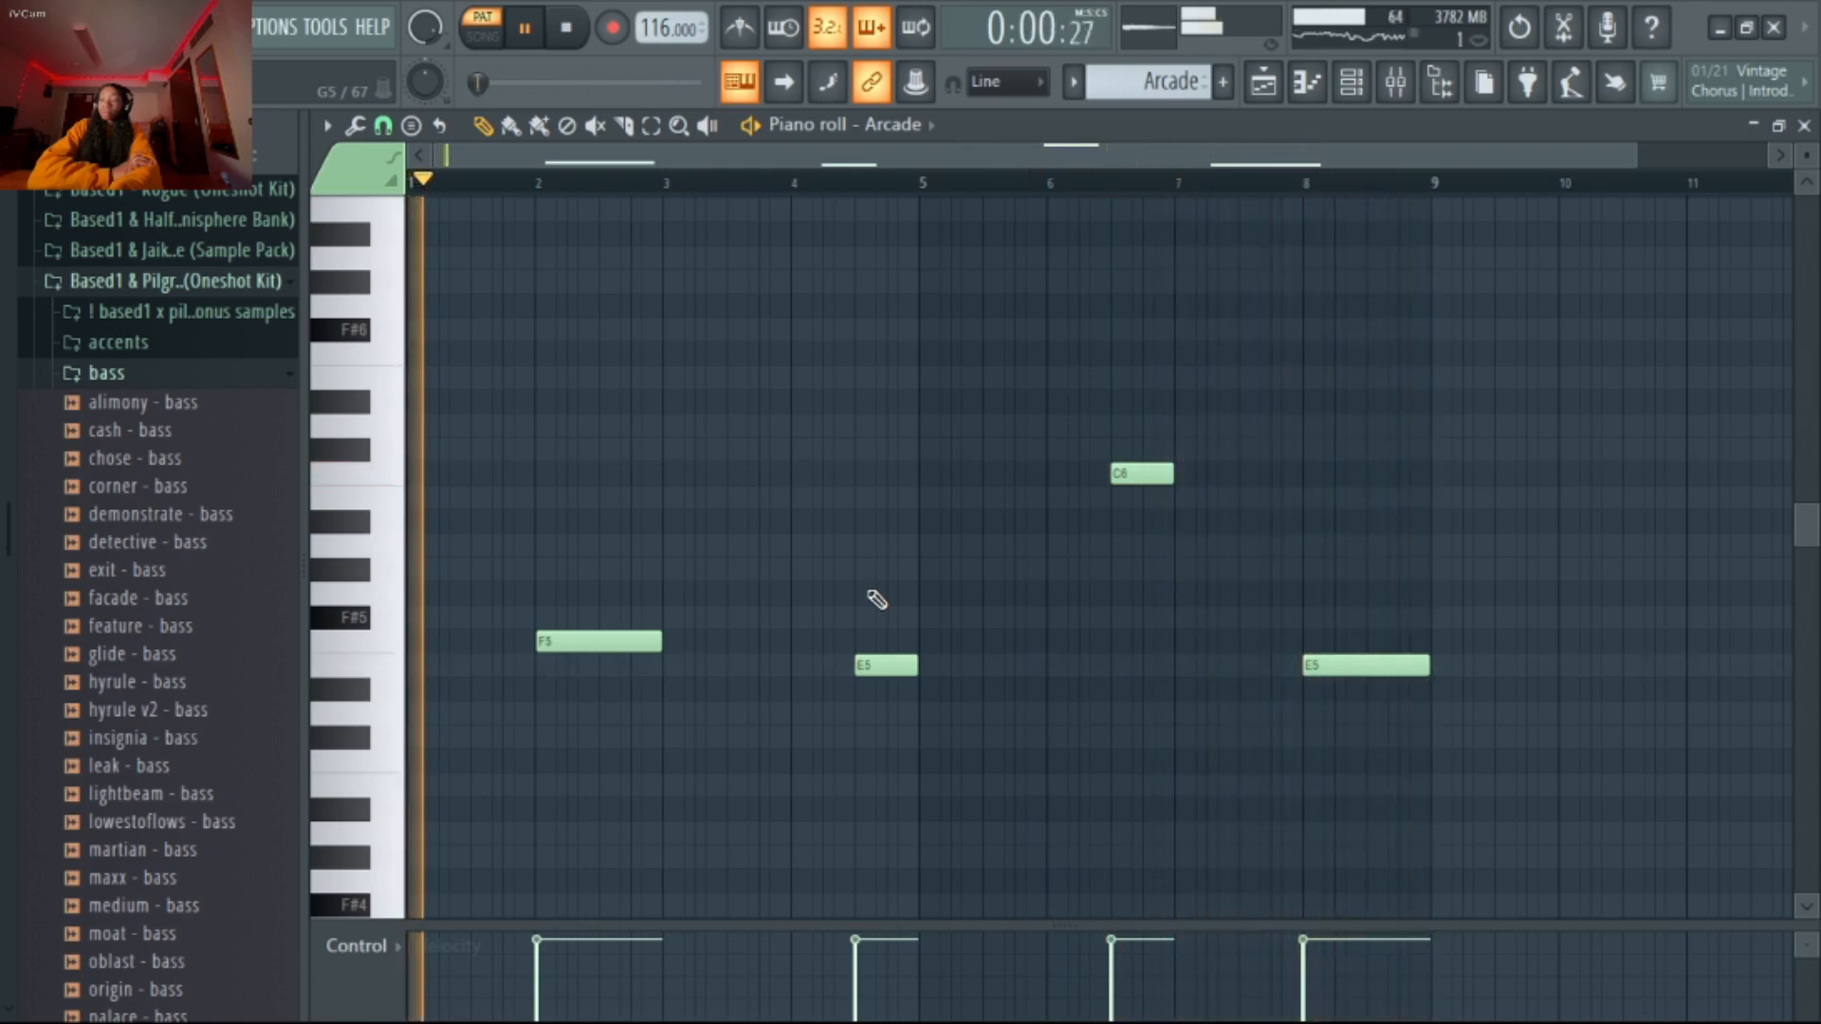
Turn the MELODY 1 effects back on, play the Arcade pattern through them, and view the playlist arrangement
{"action": "left_click", "coordinate": [1397, 85]}
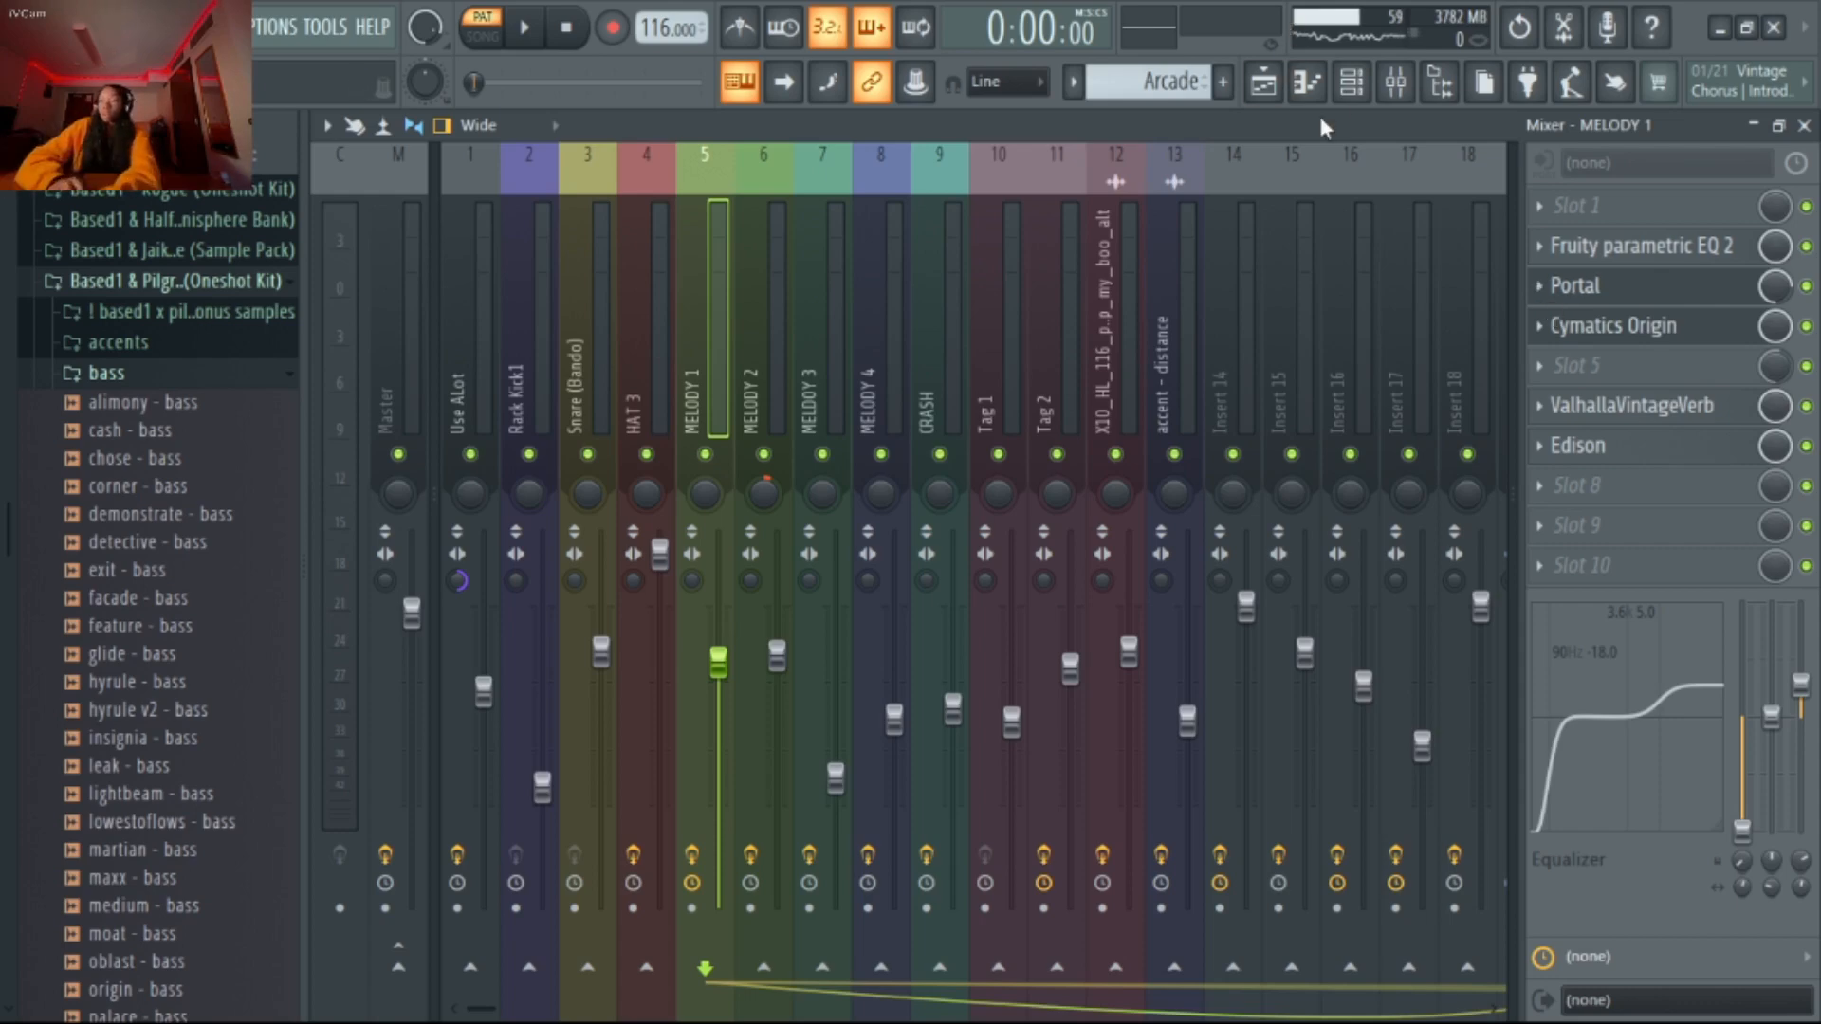
{"action": "left_click", "coordinate": [1366, 90]}
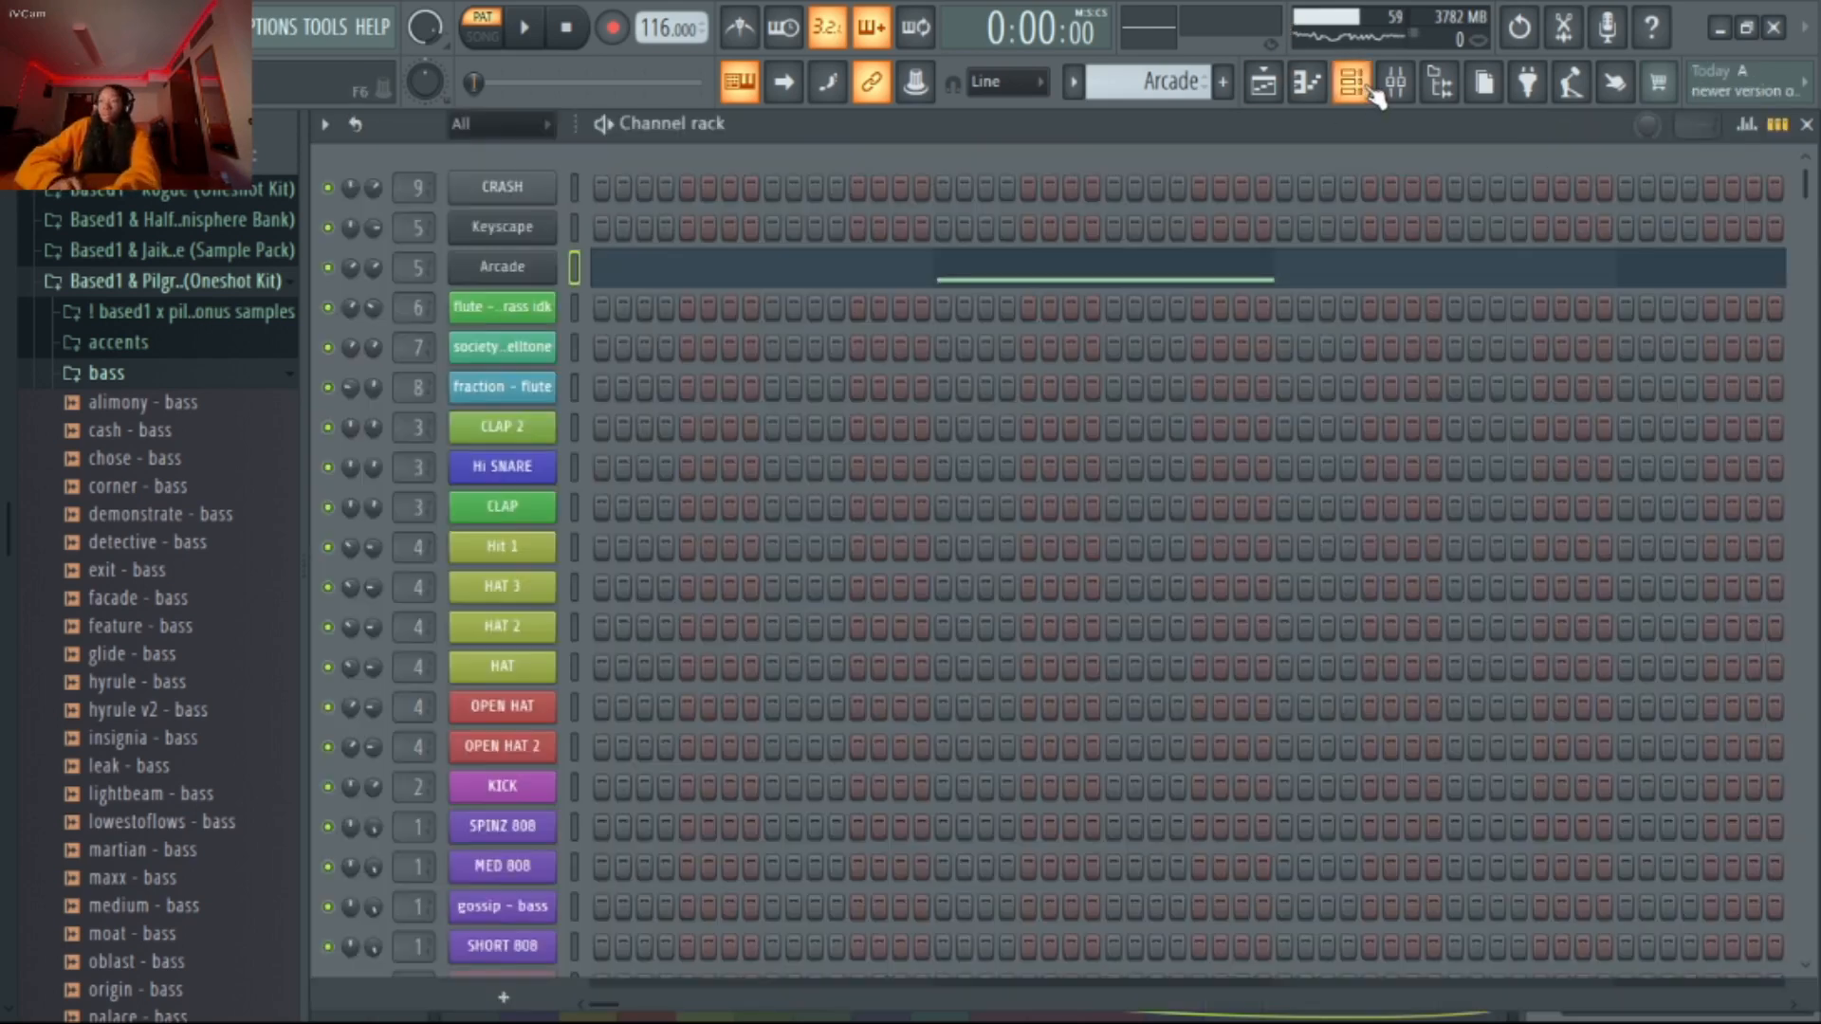
{"action": "left_click", "coordinate": [1036, 278]}
{"action": "key", "text": "space"}
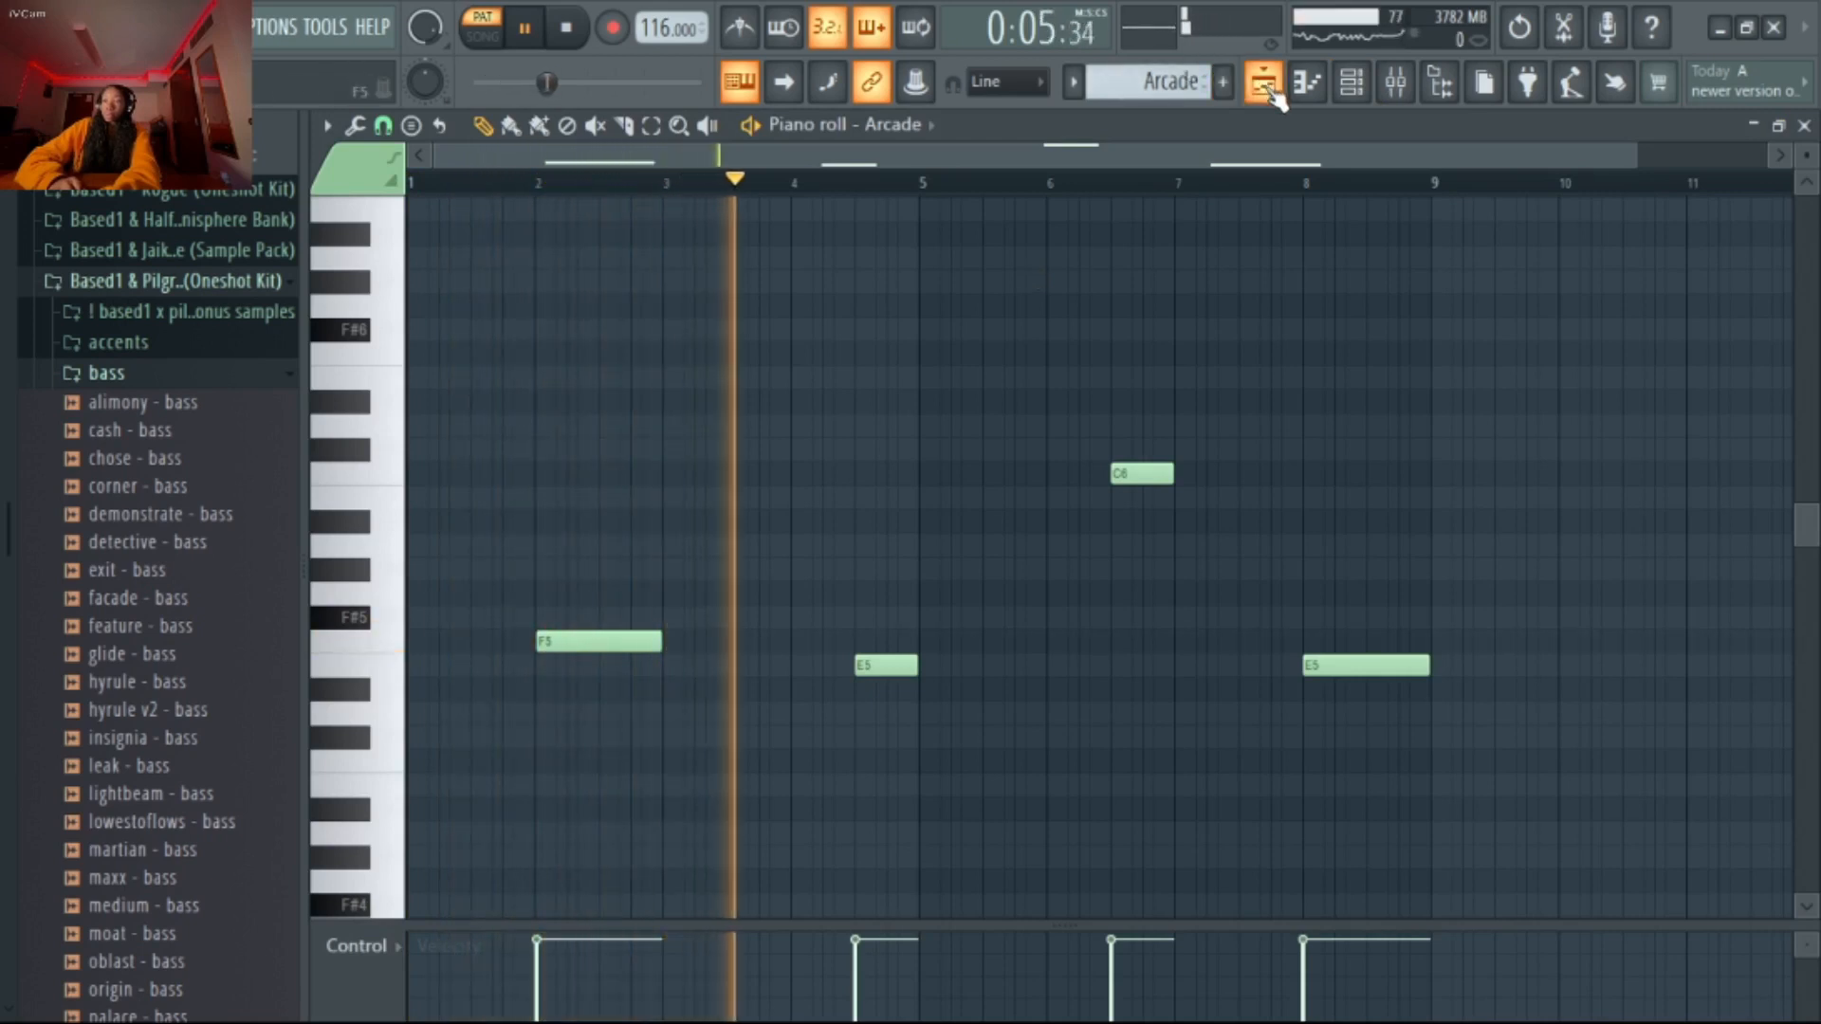
{"action": "left_click", "coordinate": [1348, 95]}
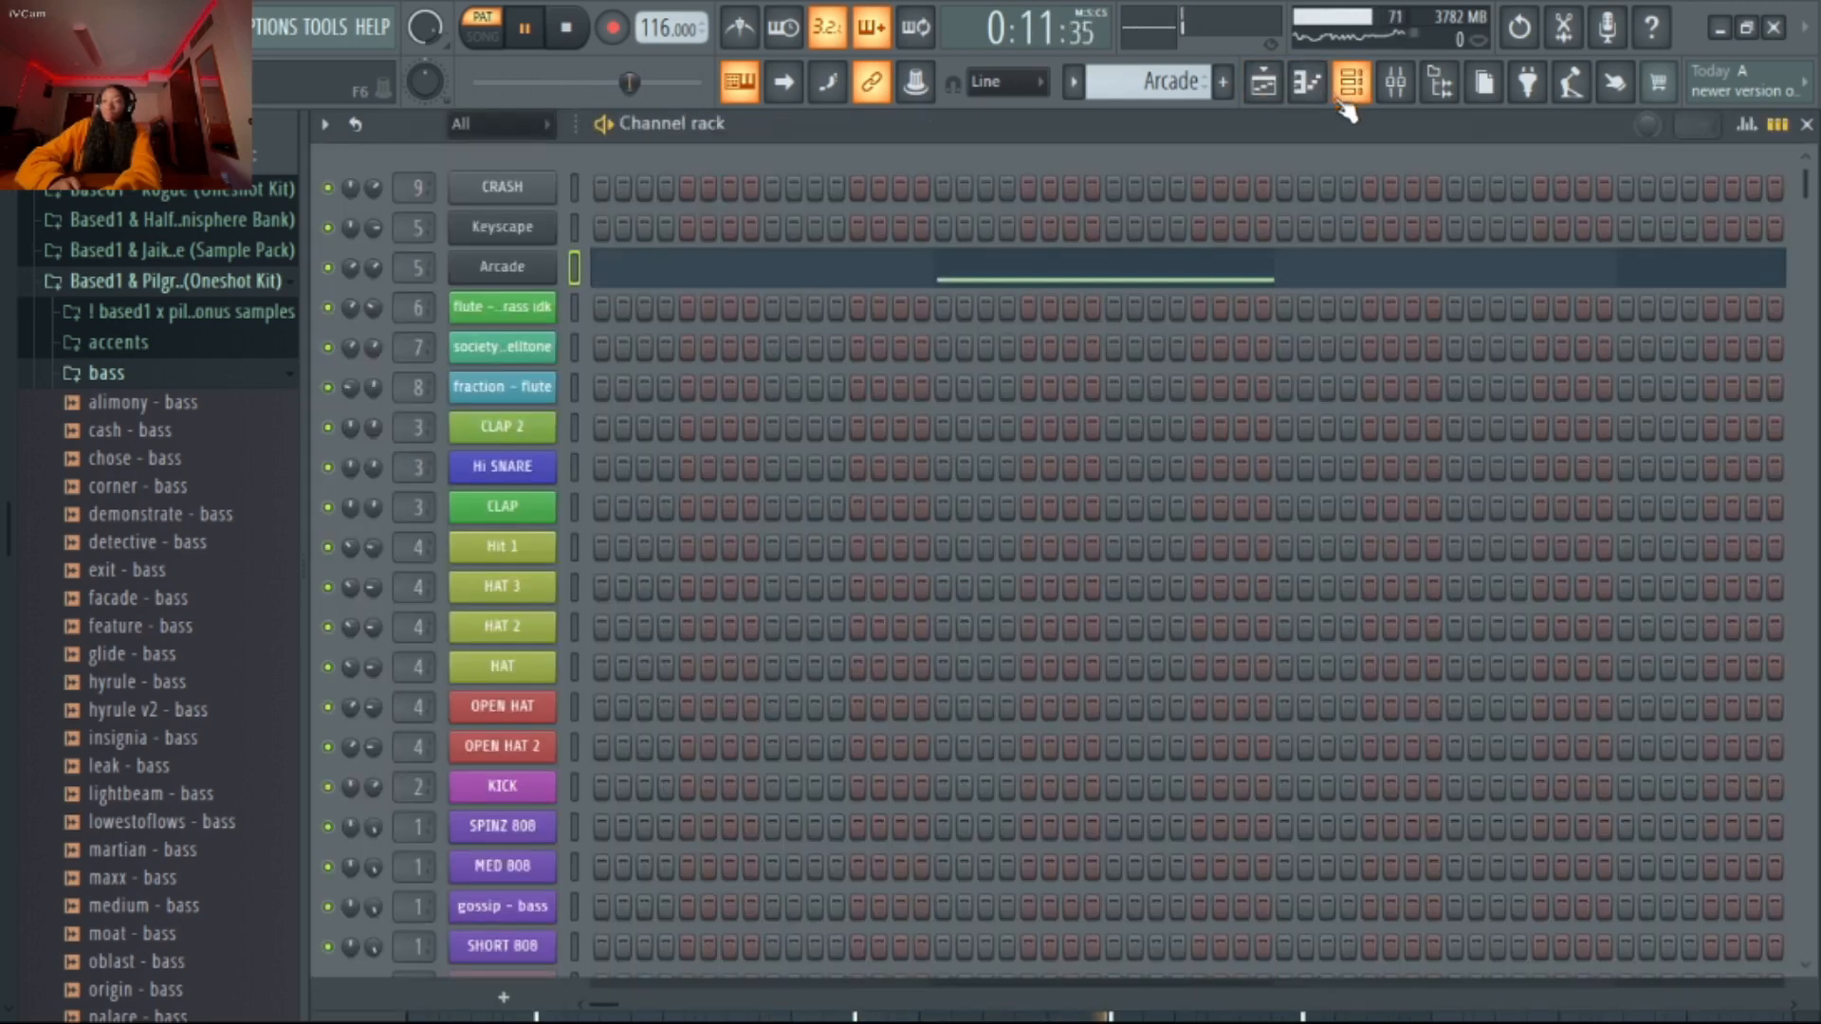
{"action": "left_click", "coordinate": [1306, 83]}
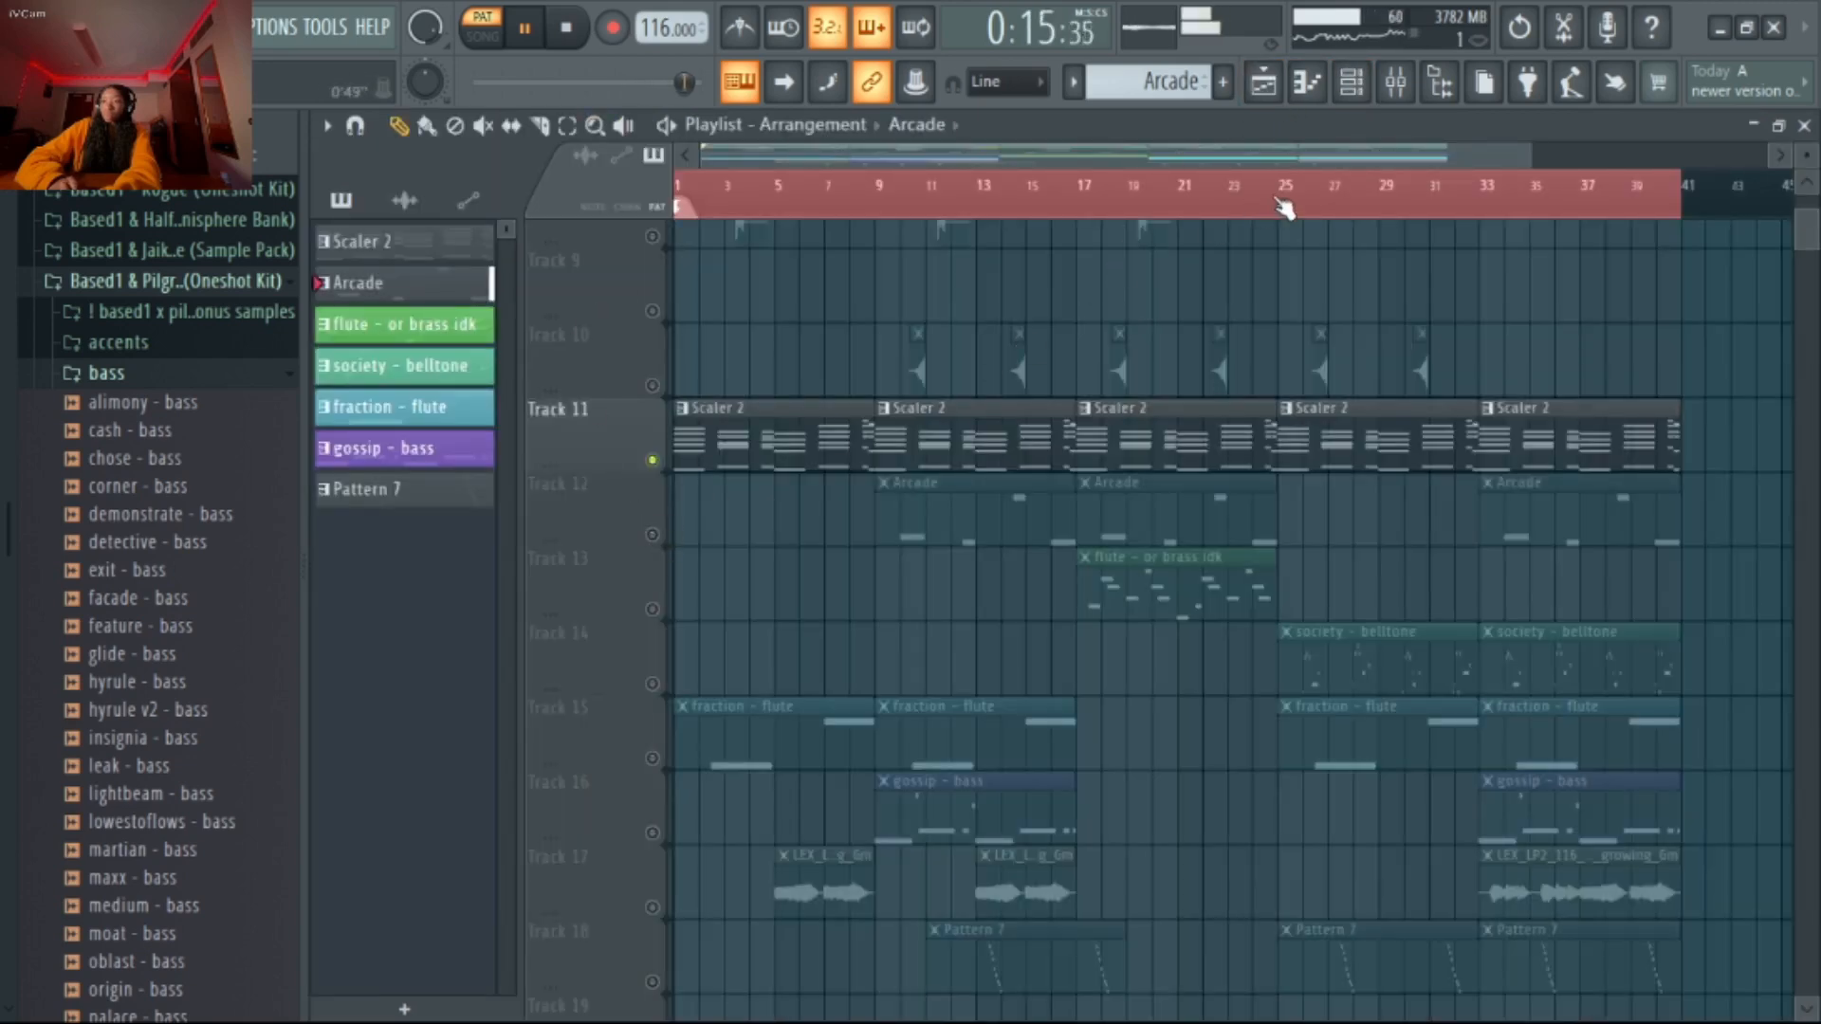
Switch to the flute - or brass idk pattern and look through the flute samples in the Based1 & Pilgr..c (Oneshot Kit) folder
{"action": "left_click", "coordinate": [1354, 99]}
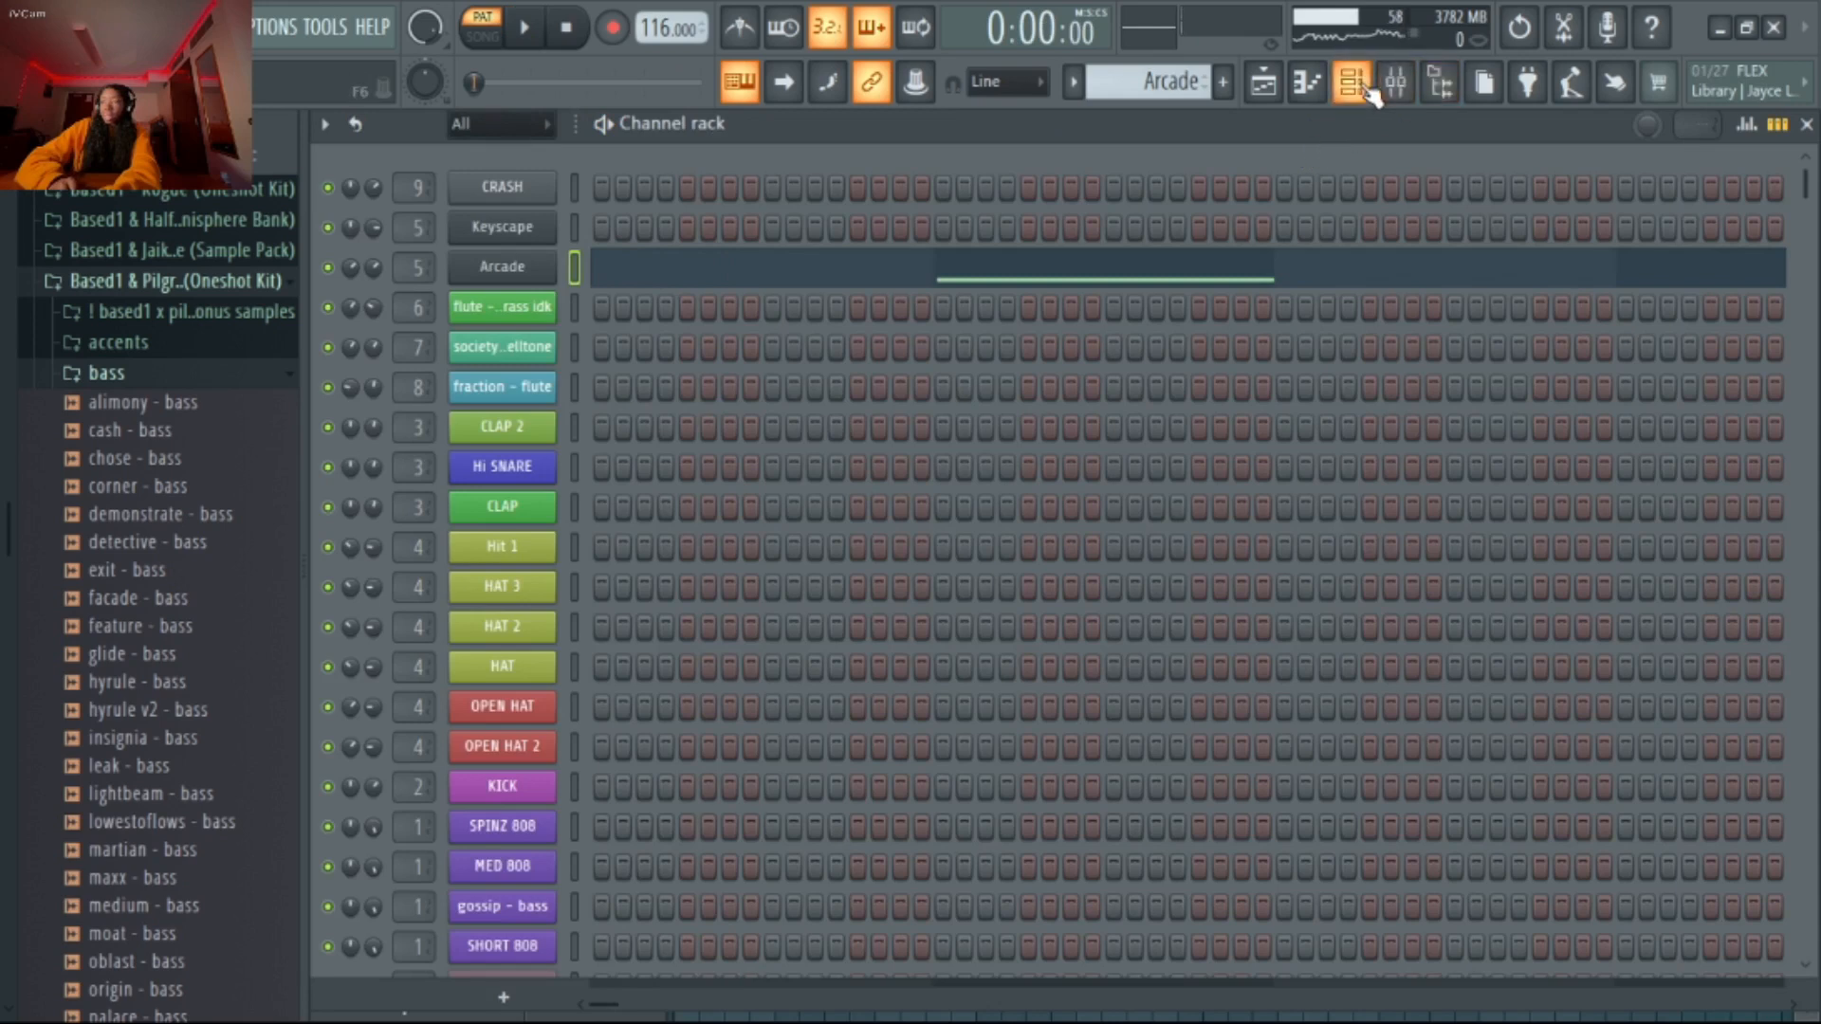
{"action": "scroll", "coordinate": [1176, 90], "scroll_direction": "down", "scroll_amount": 1}
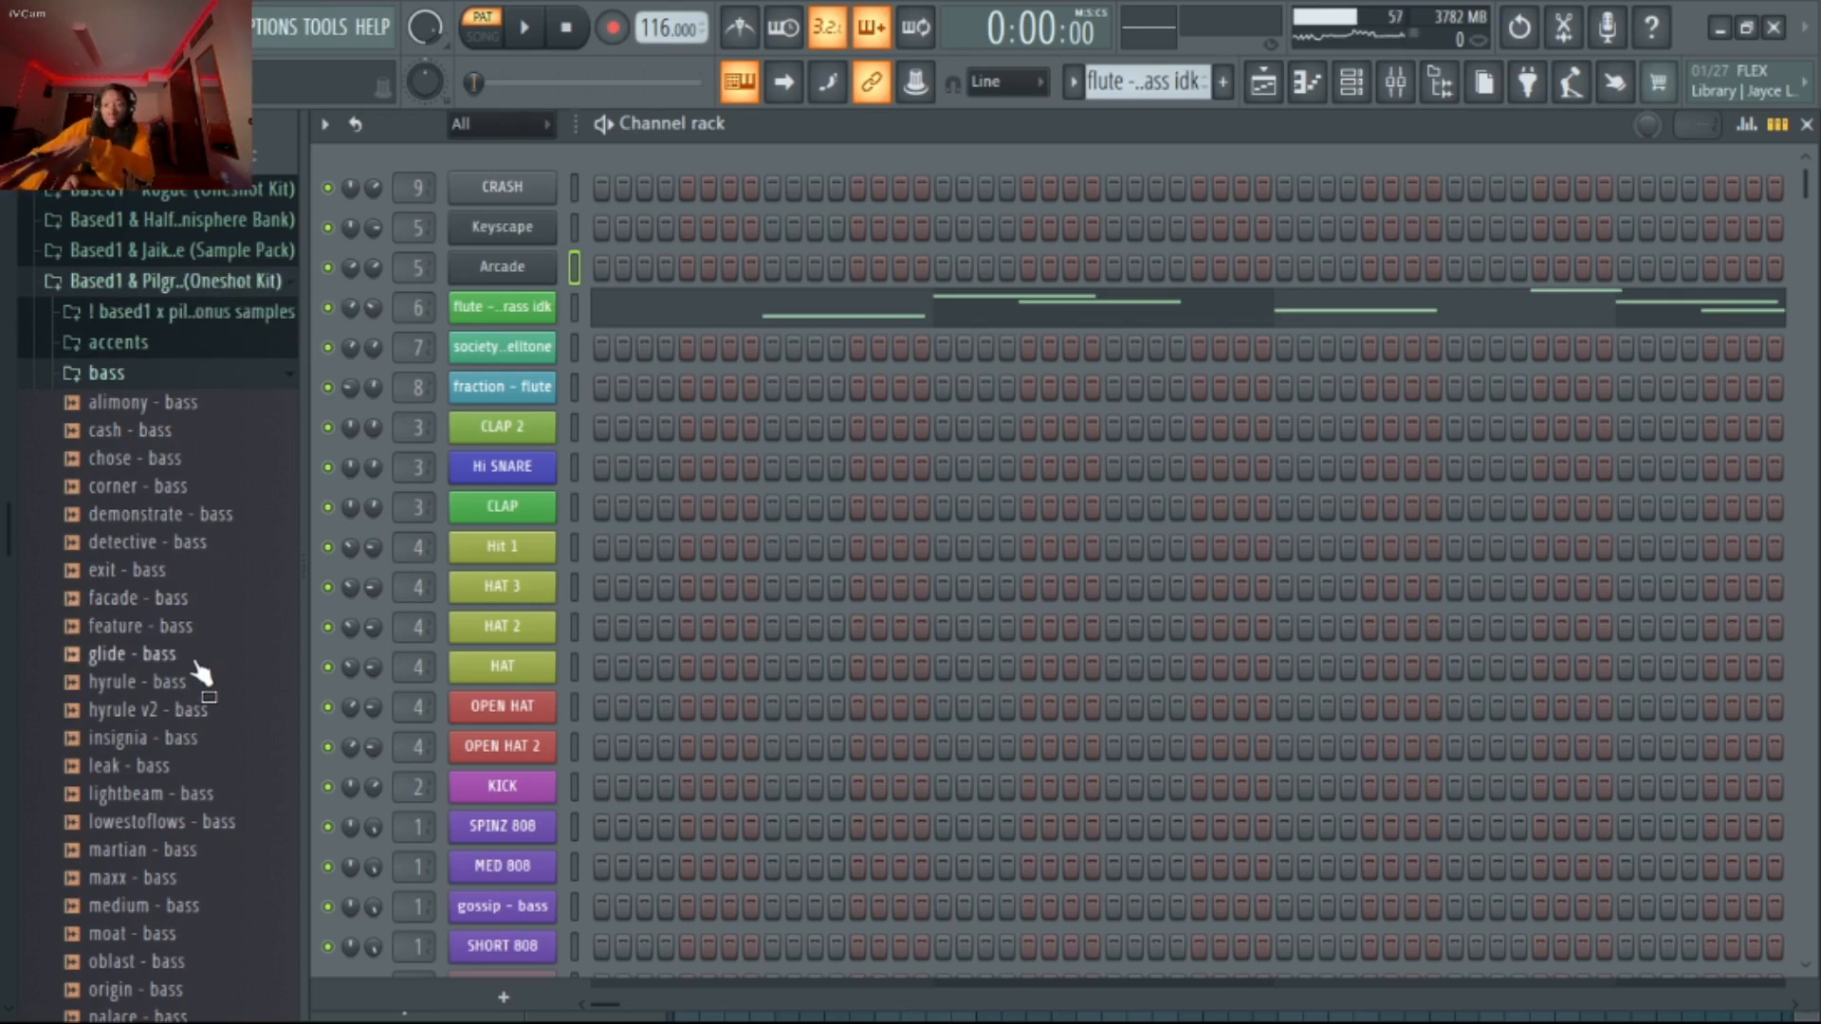
{"action": "left_click", "coordinate": [157, 376]}
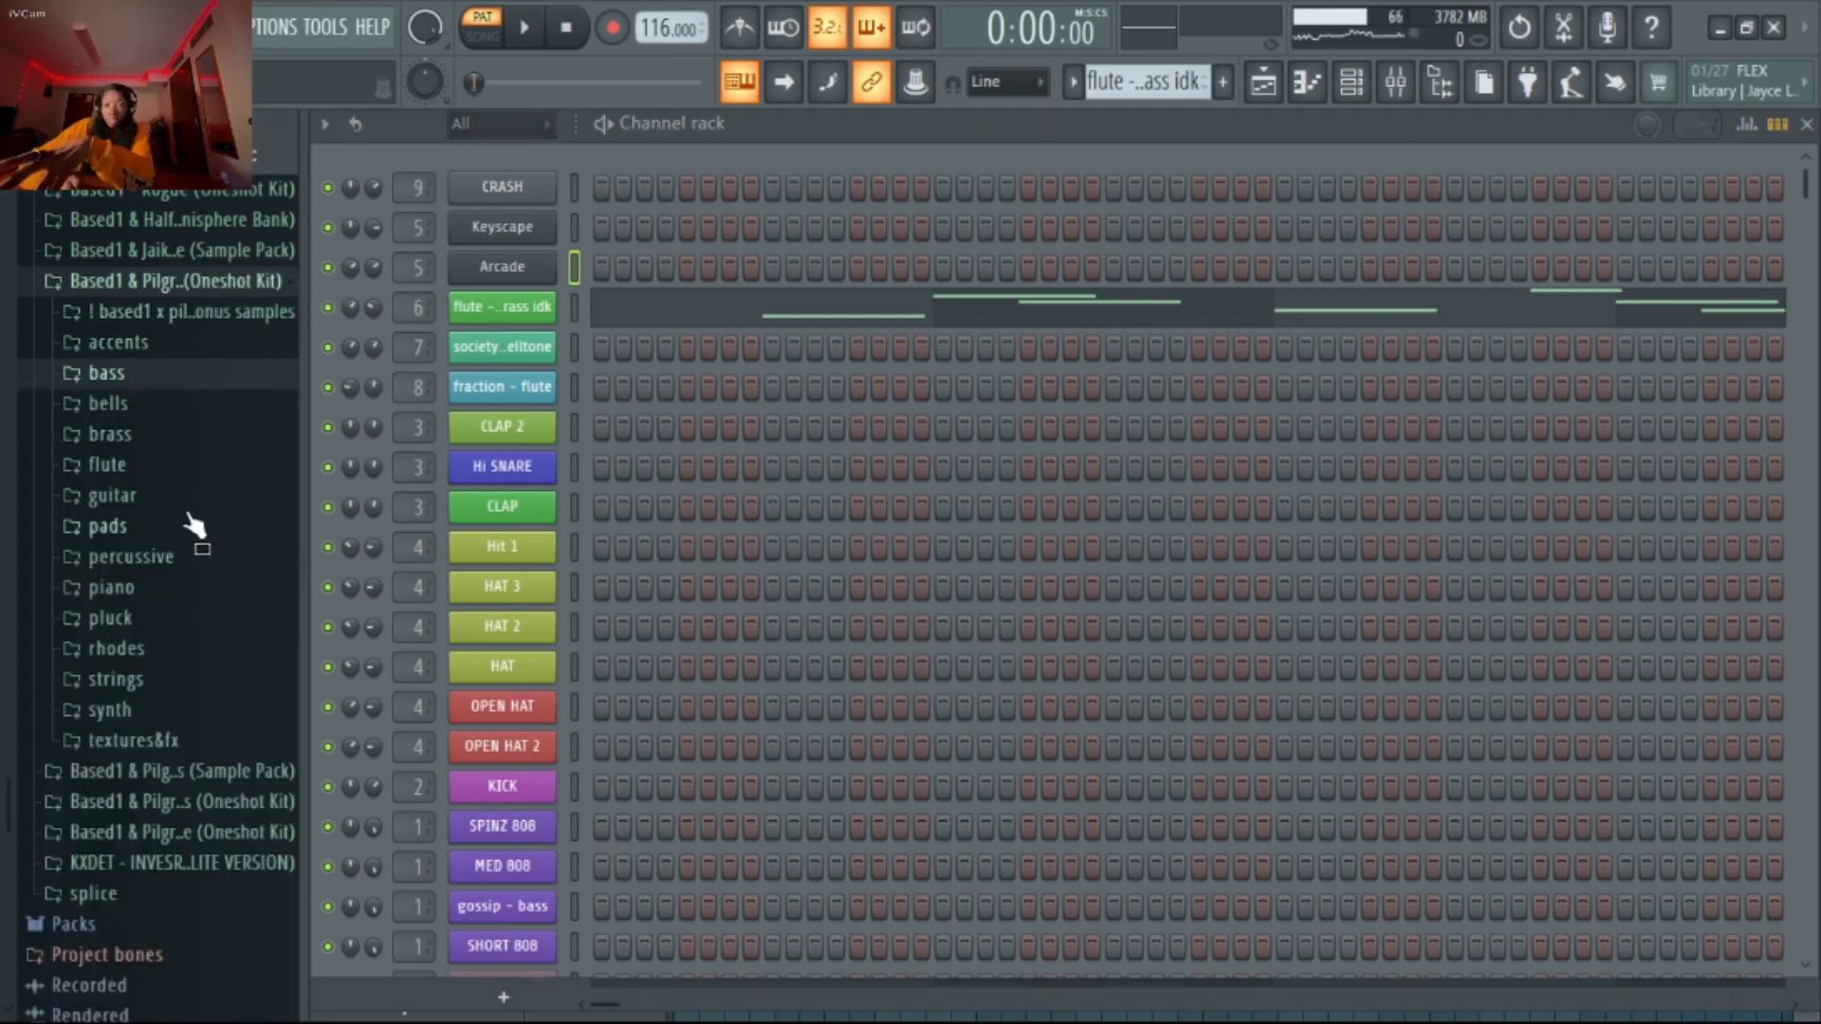
{"action": "left_click", "coordinate": [177, 468]}
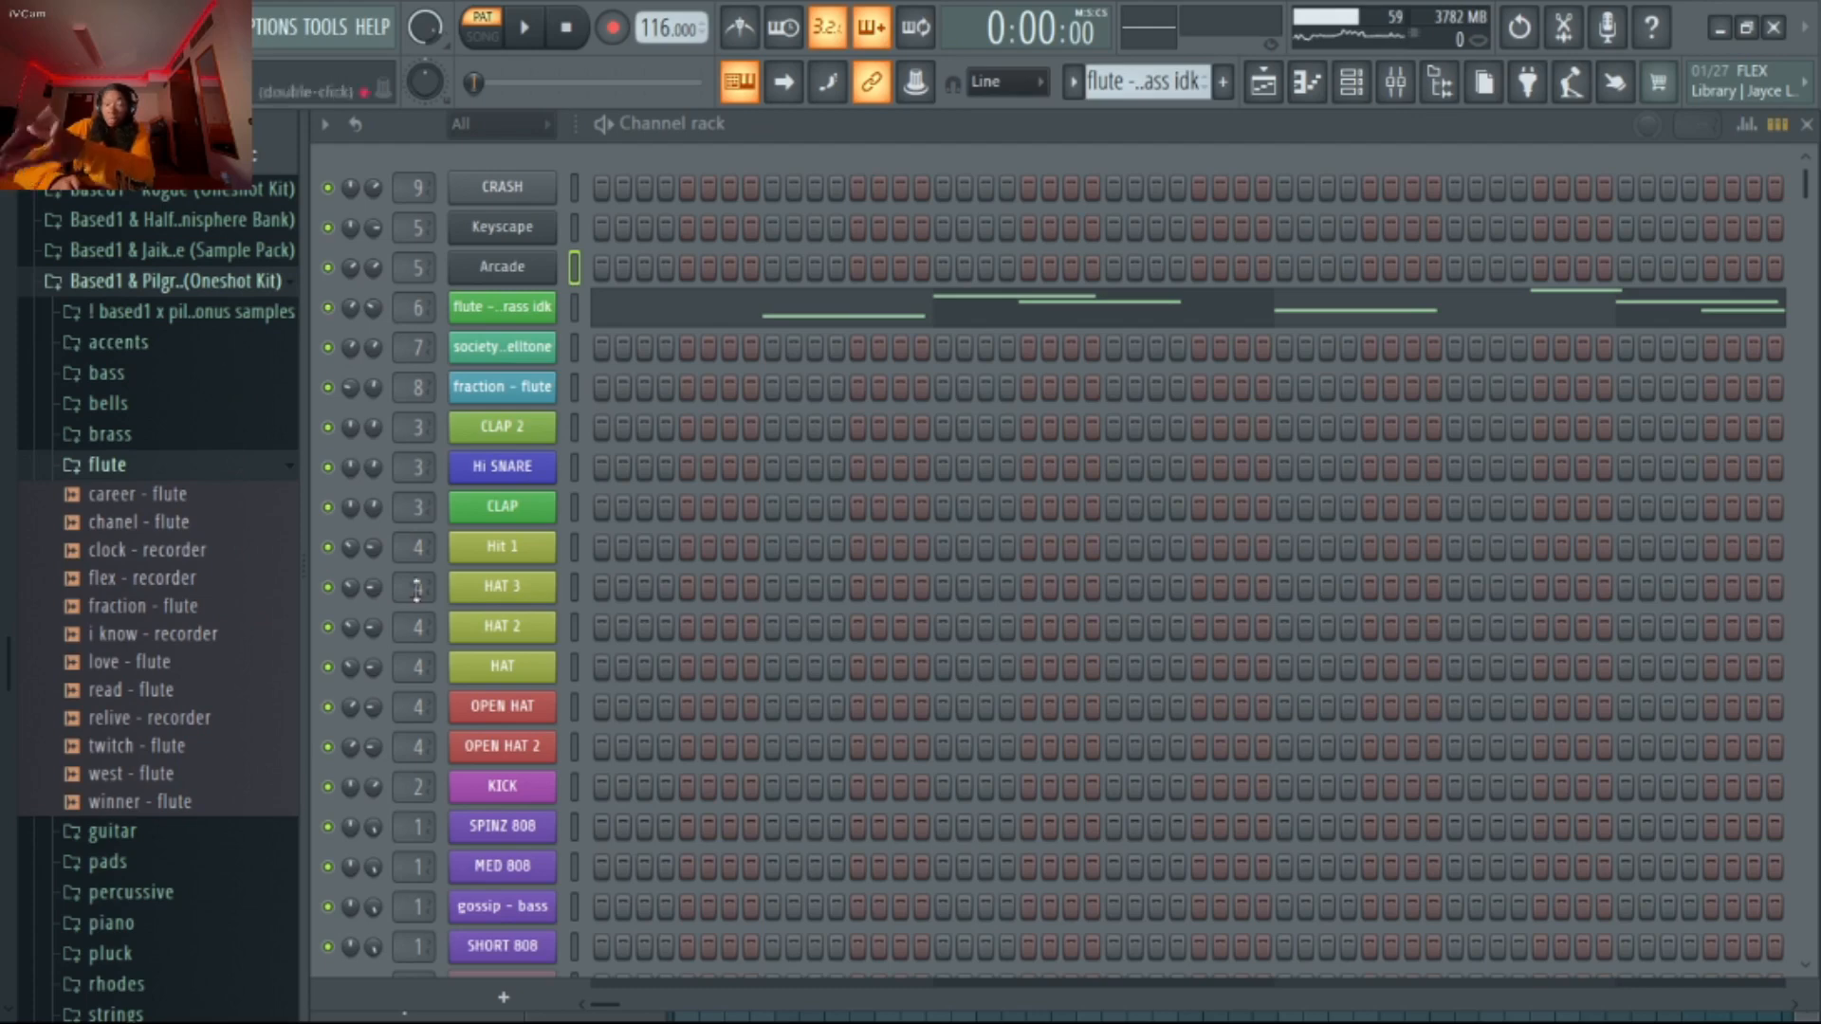
{"action": "left_click", "coordinate": [203, 281]}
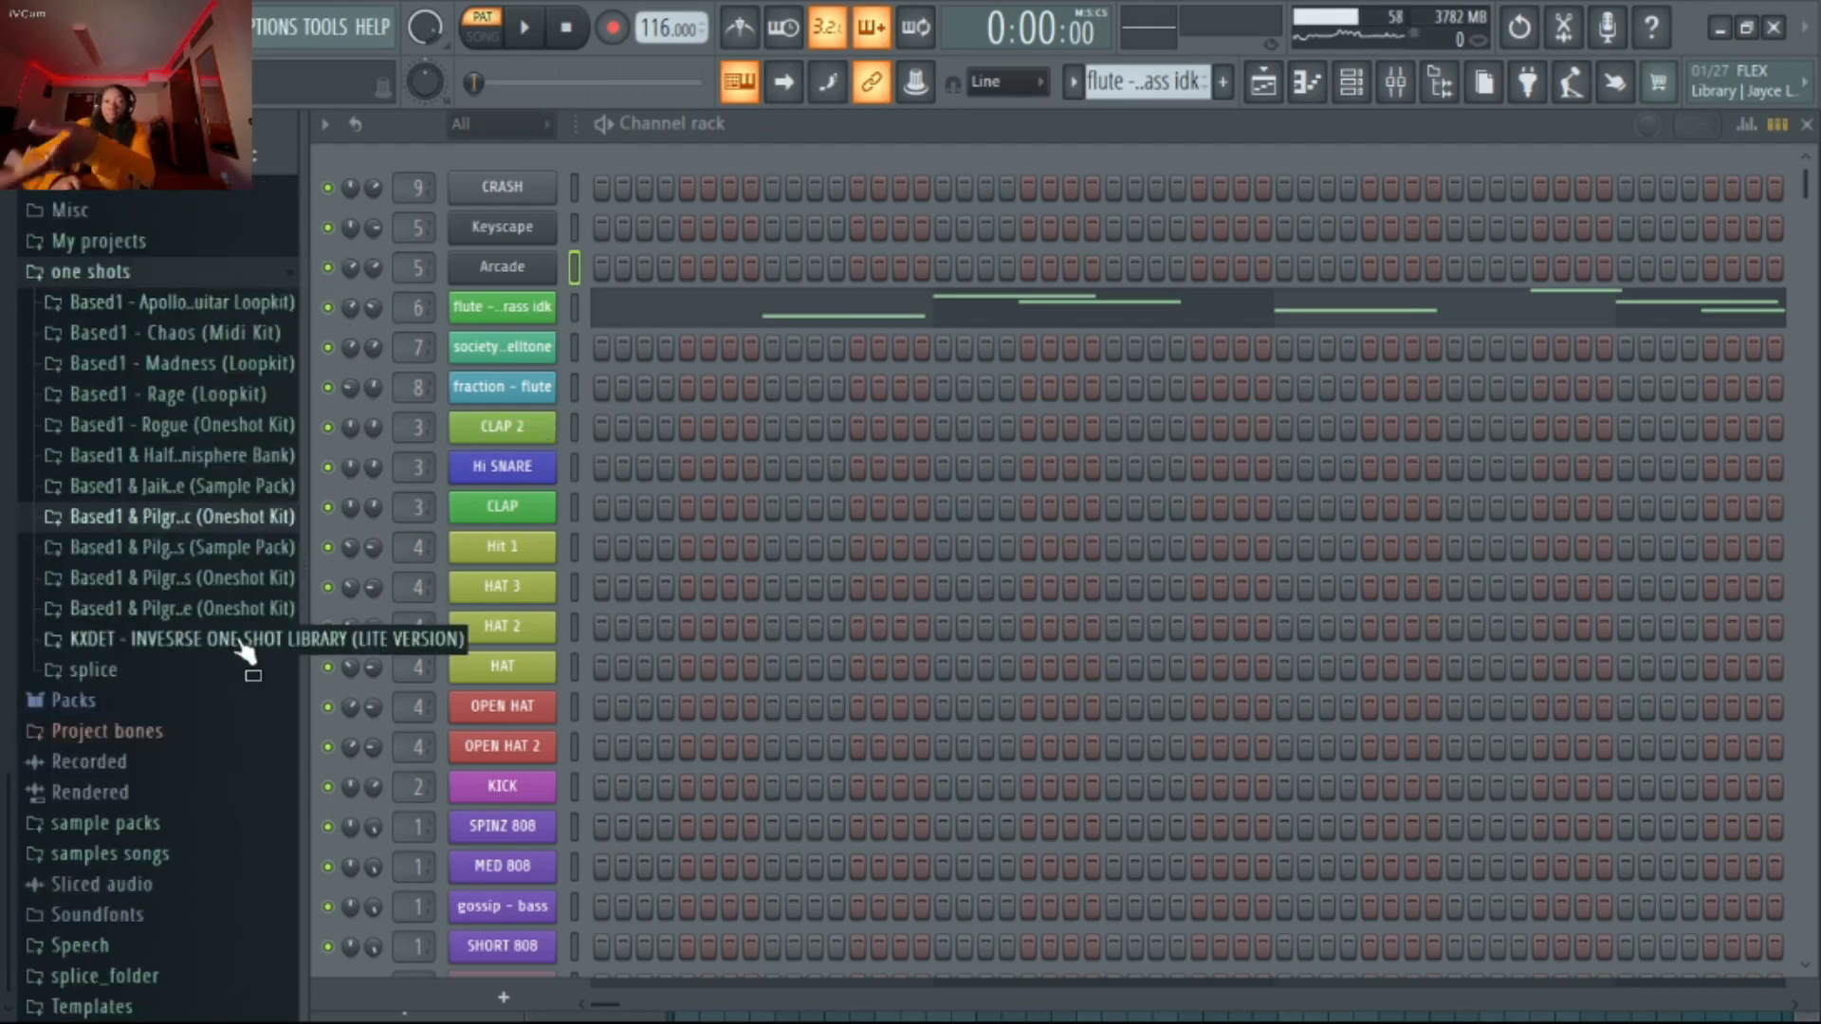
Open the flute - or brass idk notes in the piano roll and play the whole melody from bar 1
{"action": "left_click", "coordinate": [695, 313]}
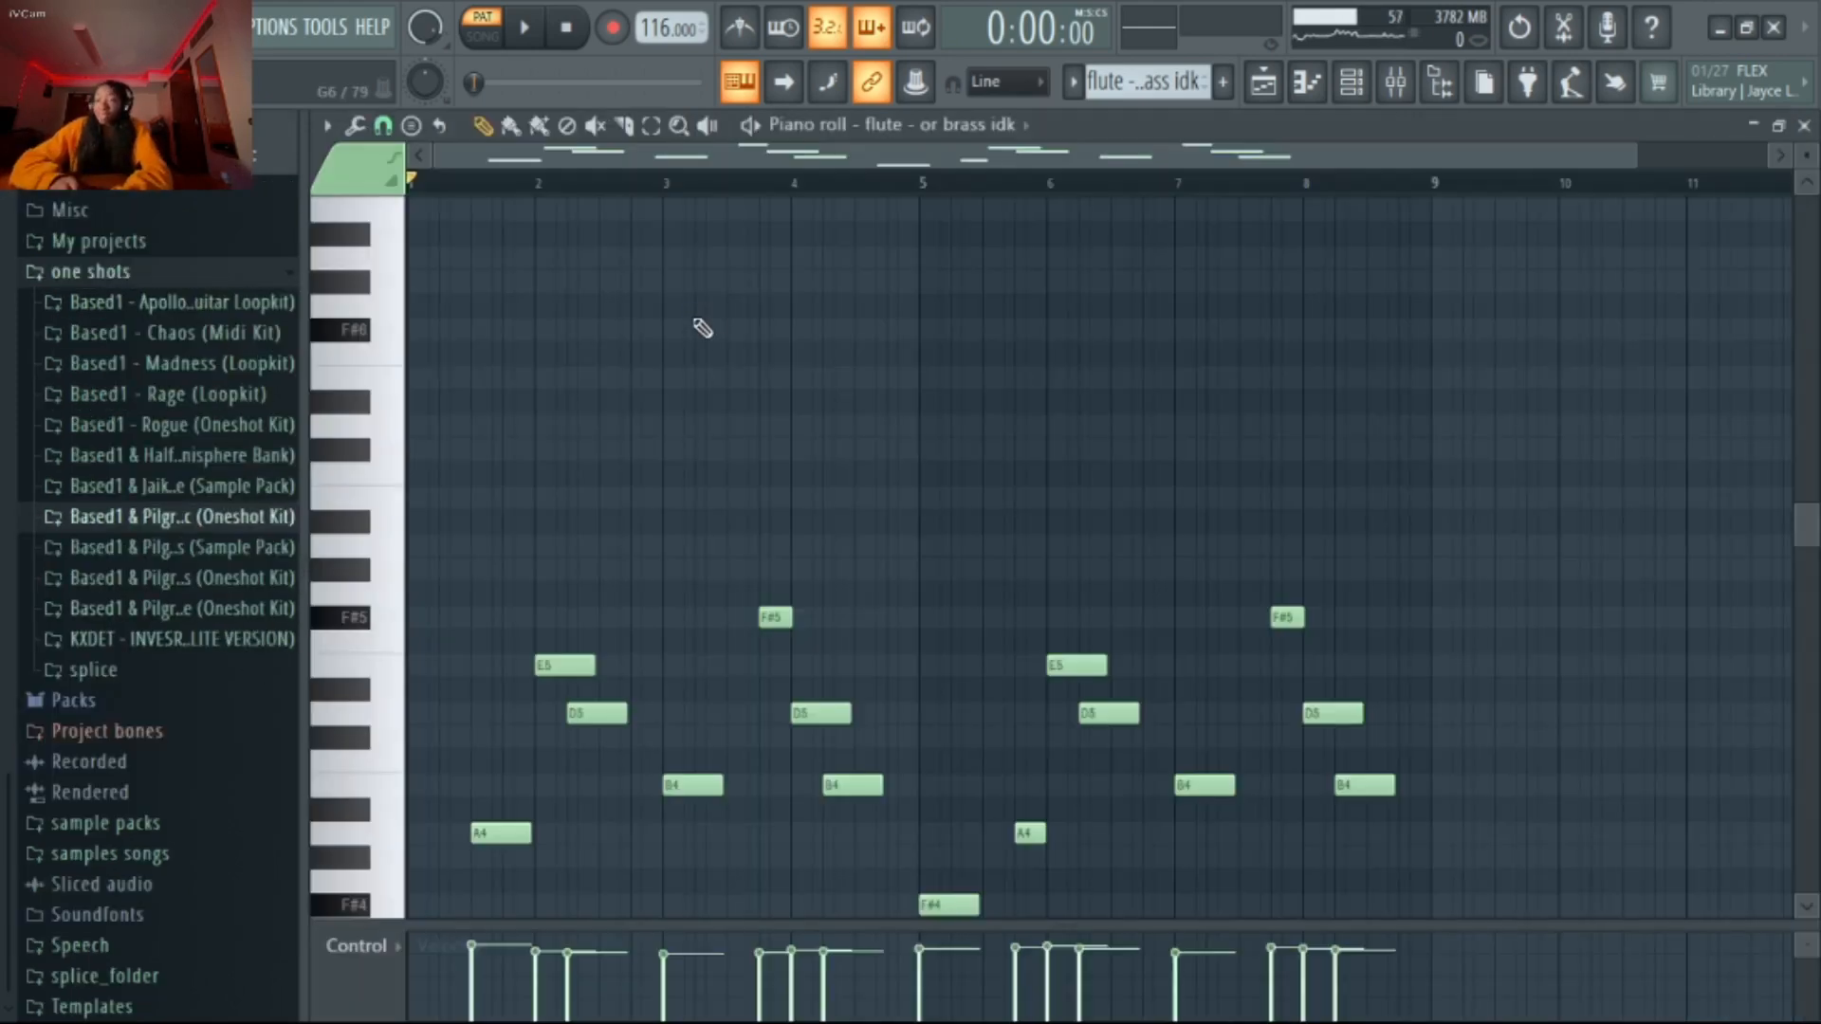
{"action": "scroll", "coordinate": [720, 624], "scroll_direction": "down", "scroll_amount": 3}
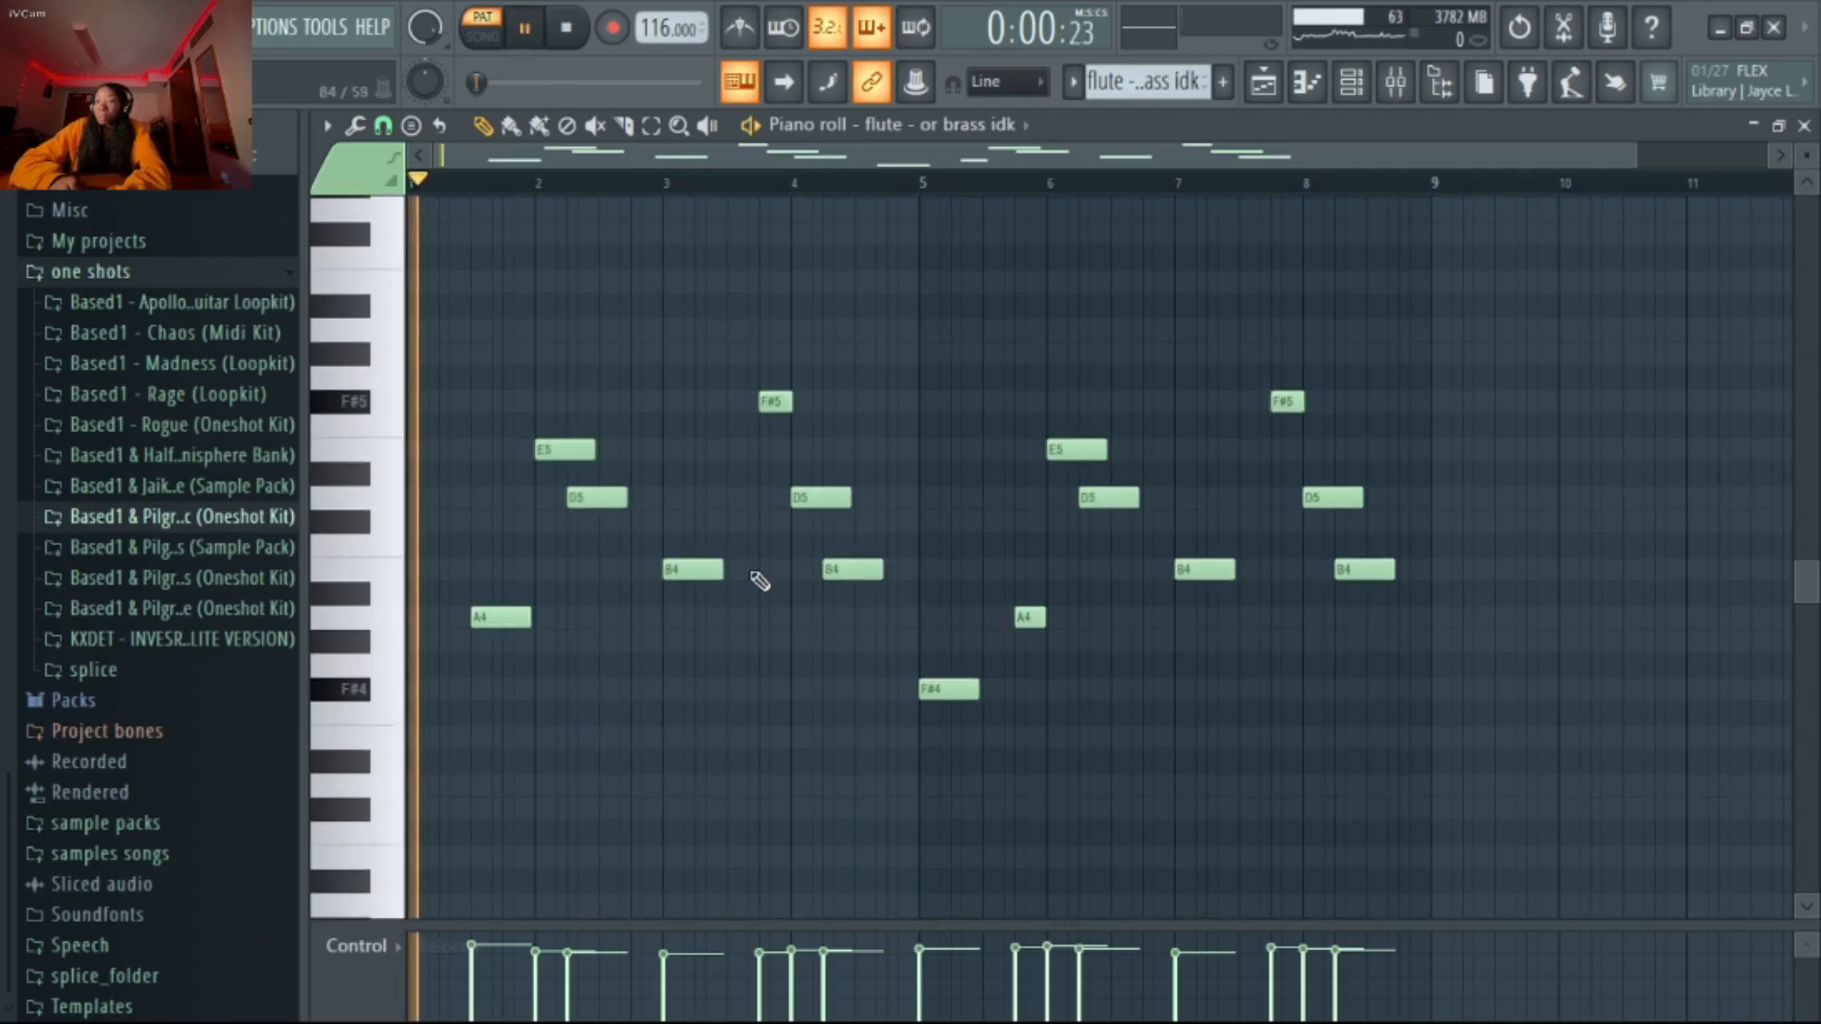
{"action": "left_click", "coordinate": [1352, 91]}
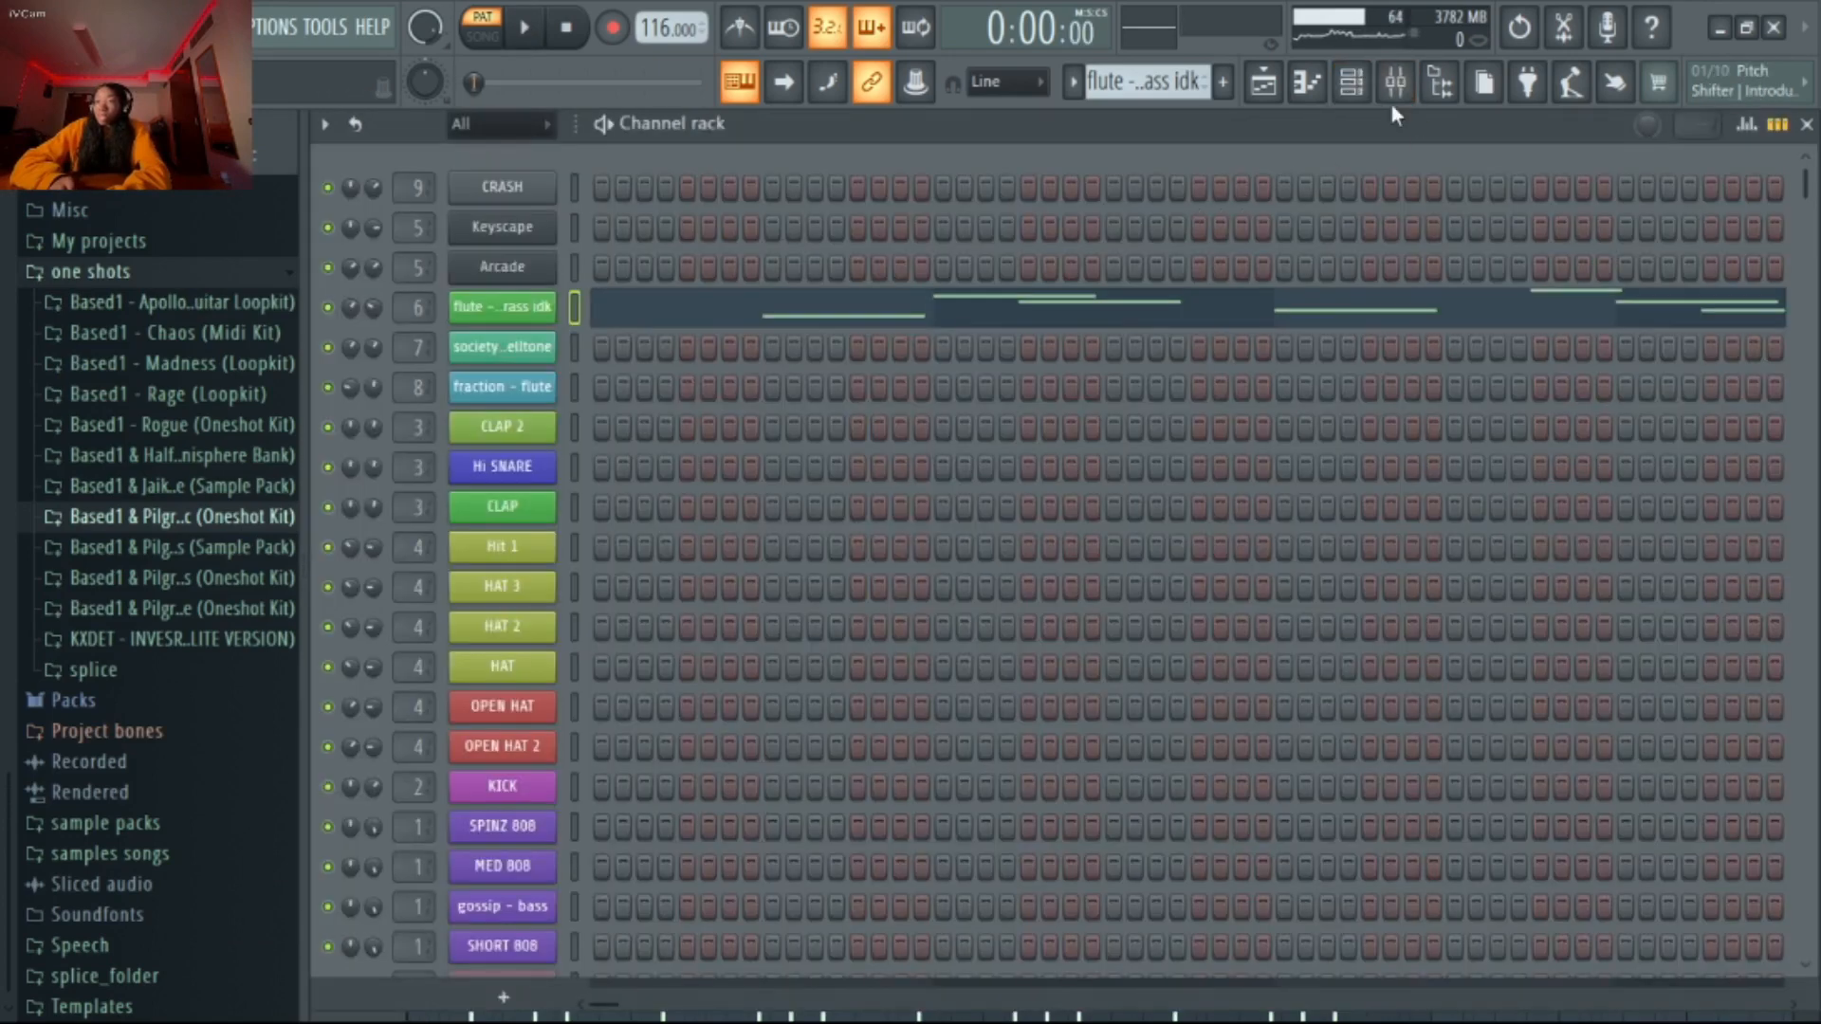
{"action": "left_click", "coordinate": [1398, 88]}
{"action": "left_click", "coordinate": [1403, 95]}
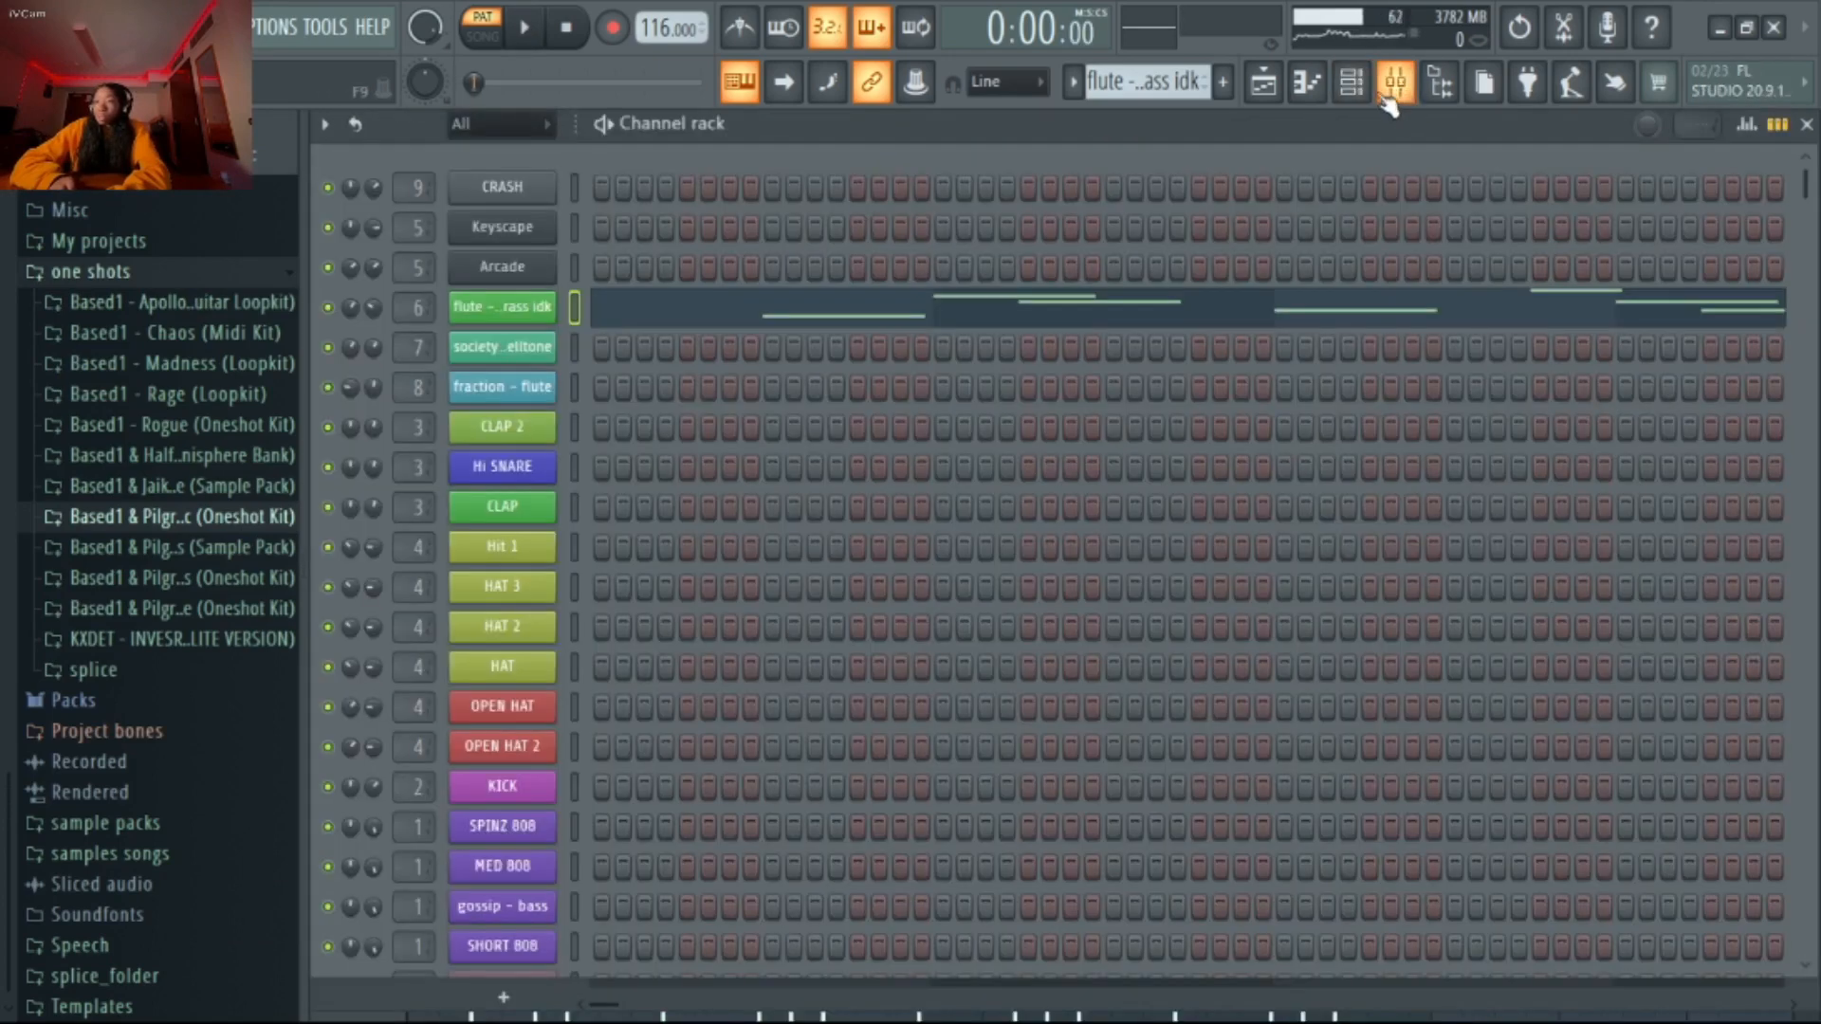
{"action": "key", "text": "F7"}
{"action": "key", "text": "space"}
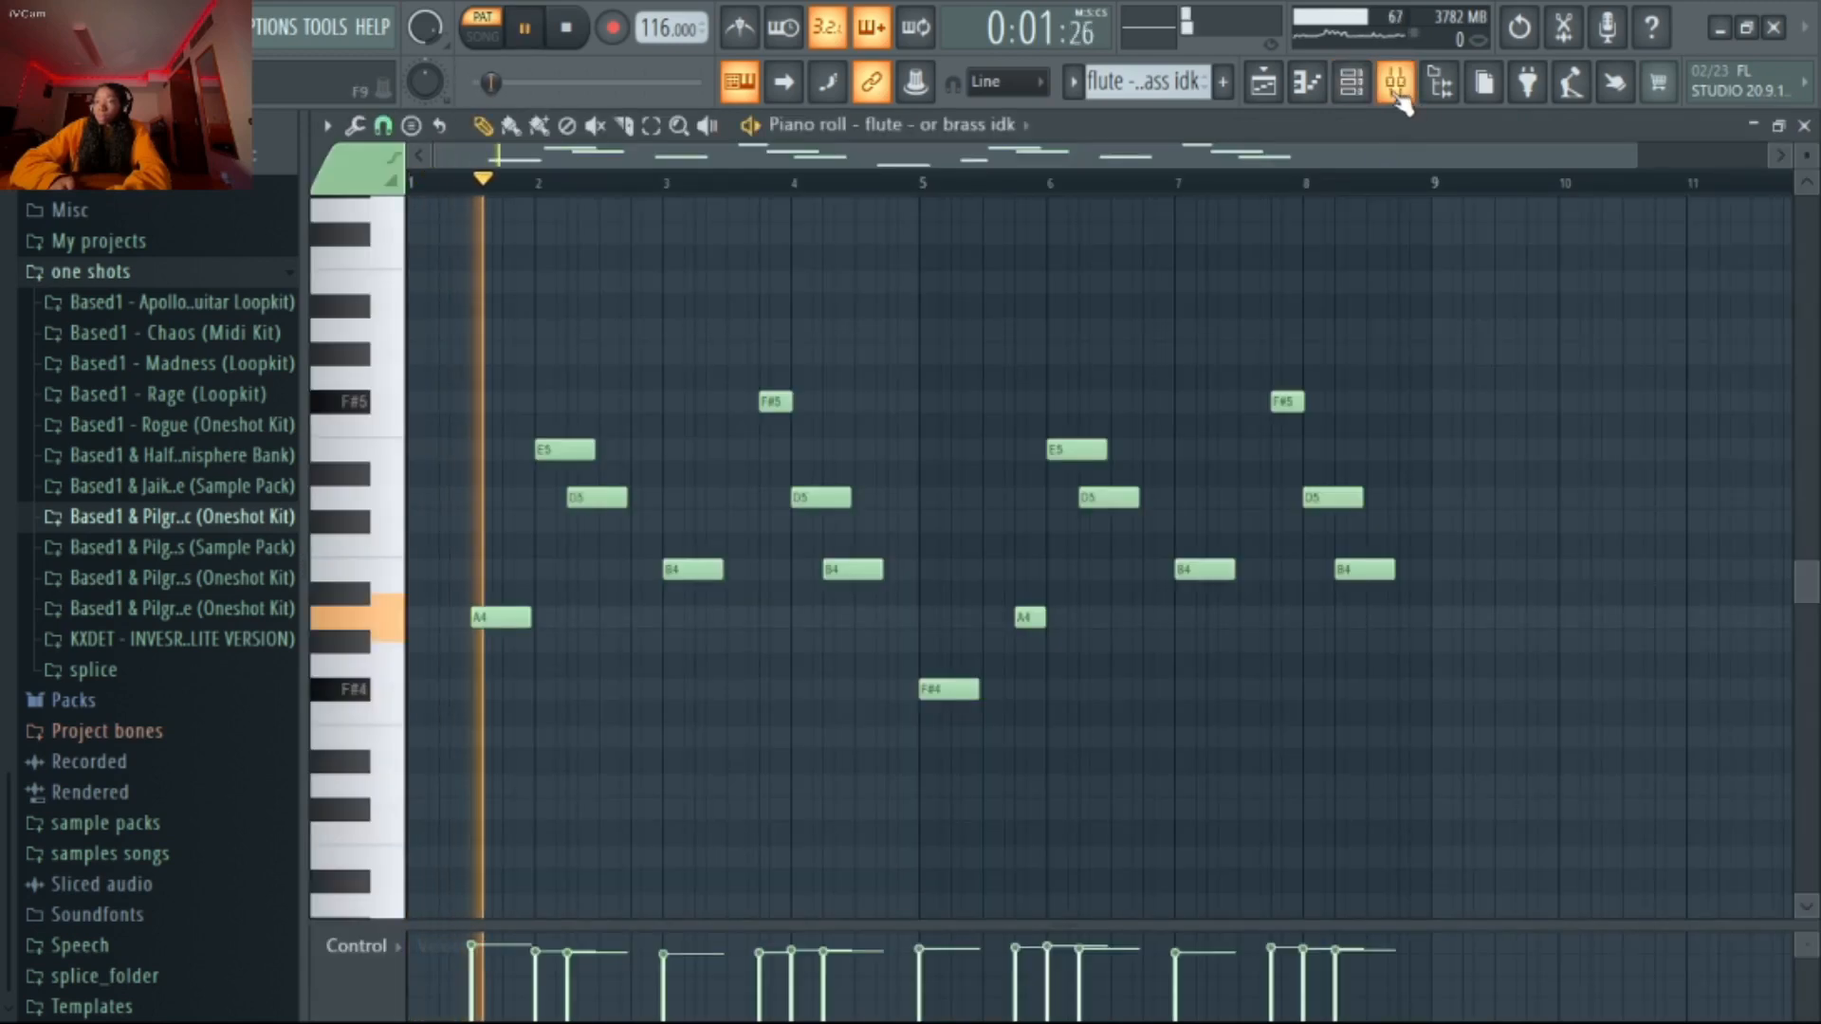
{"action": "left_click", "coordinate": [1025, 122]}
{"action": "left_click", "coordinate": [718, 275]}
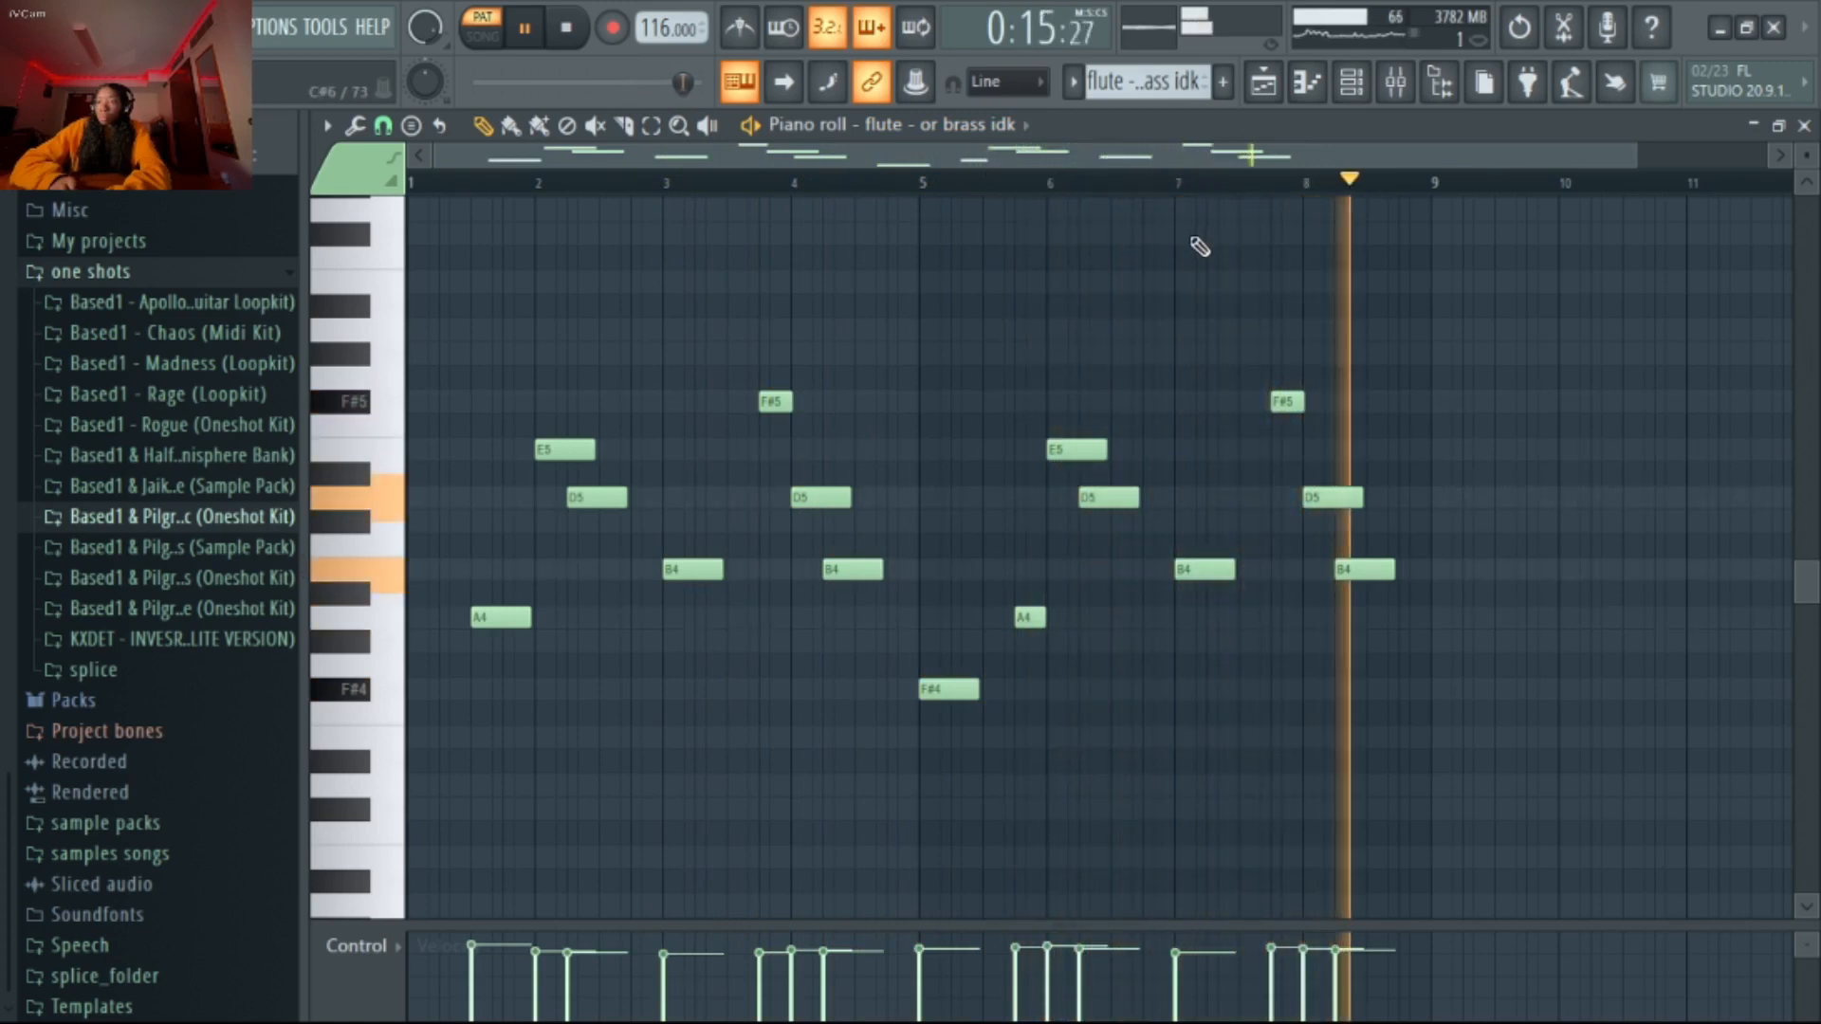
{"action": "key", "text": "space"}
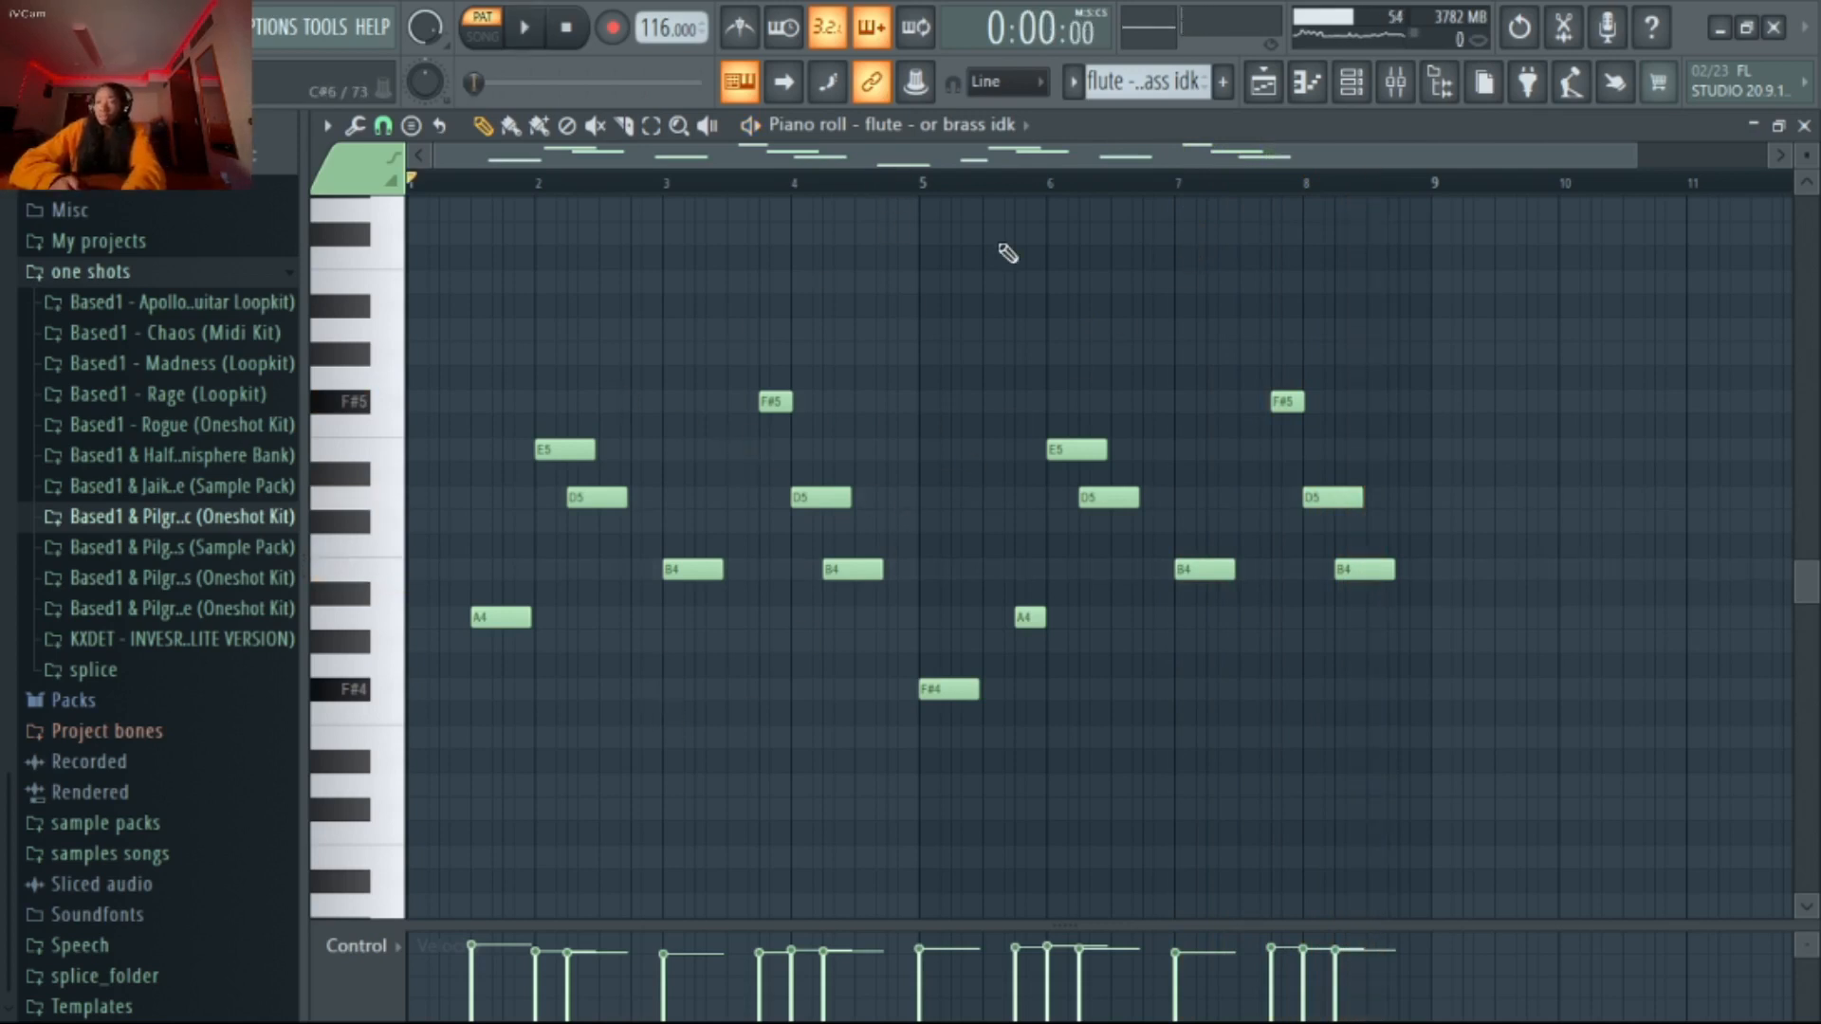
Switch to the society - belltone pattern and bypass the loaded effects on the MELODY 3 mixer track
{"action": "left_click", "coordinate": [1365, 97]}
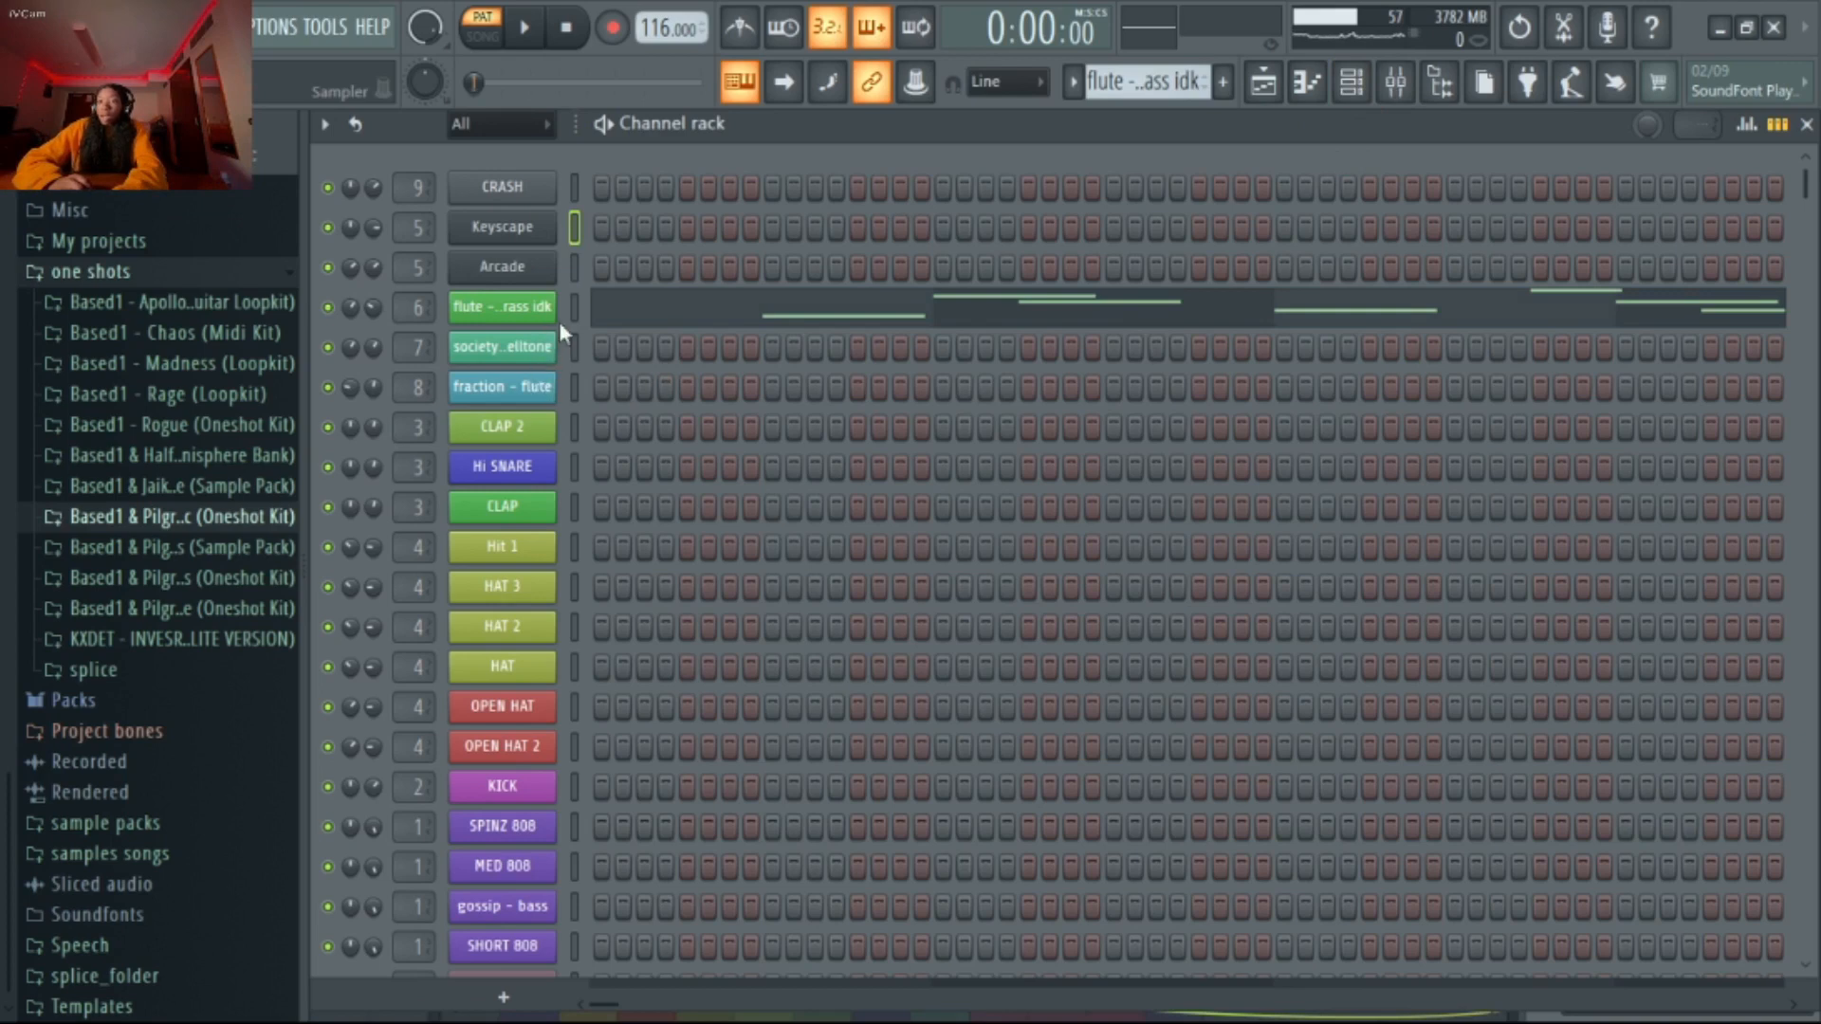
{"action": "scroll", "coordinate": [1188, 92], "scroll_direction": "down", "scroll_amount": 1}
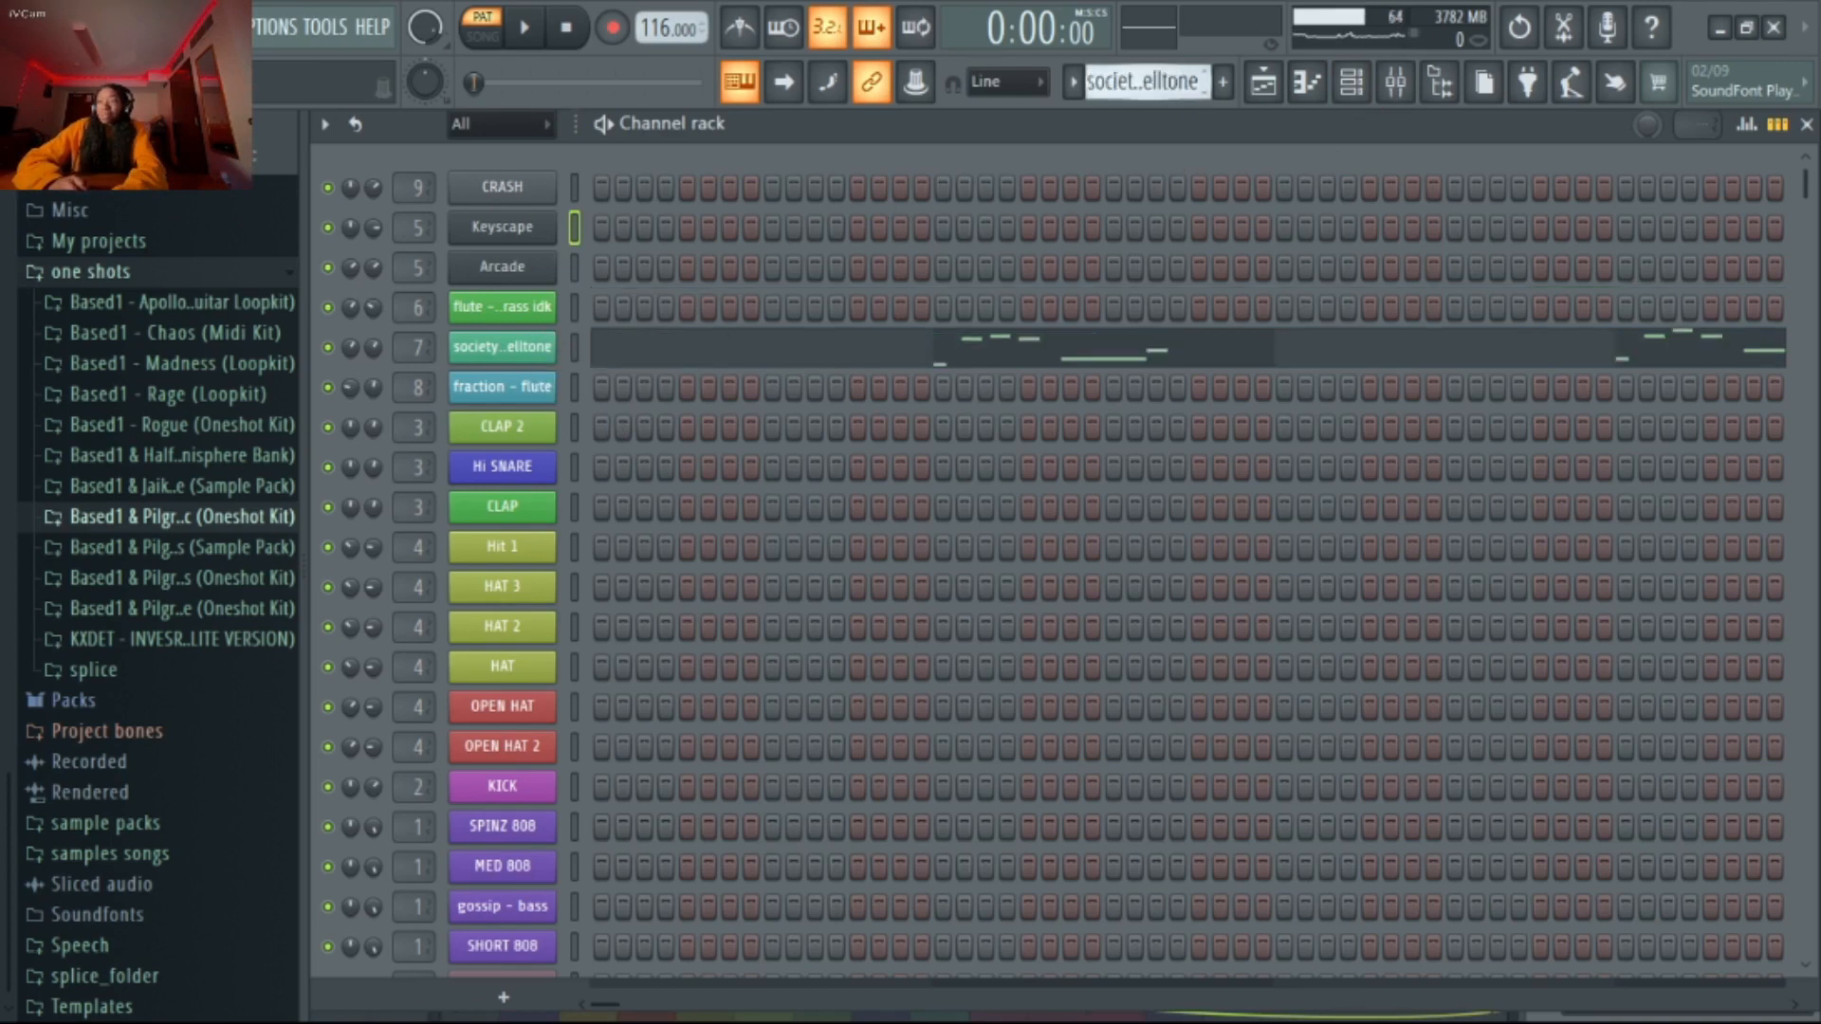
{"action": "left_click", "coordinate": [1359, 84]}
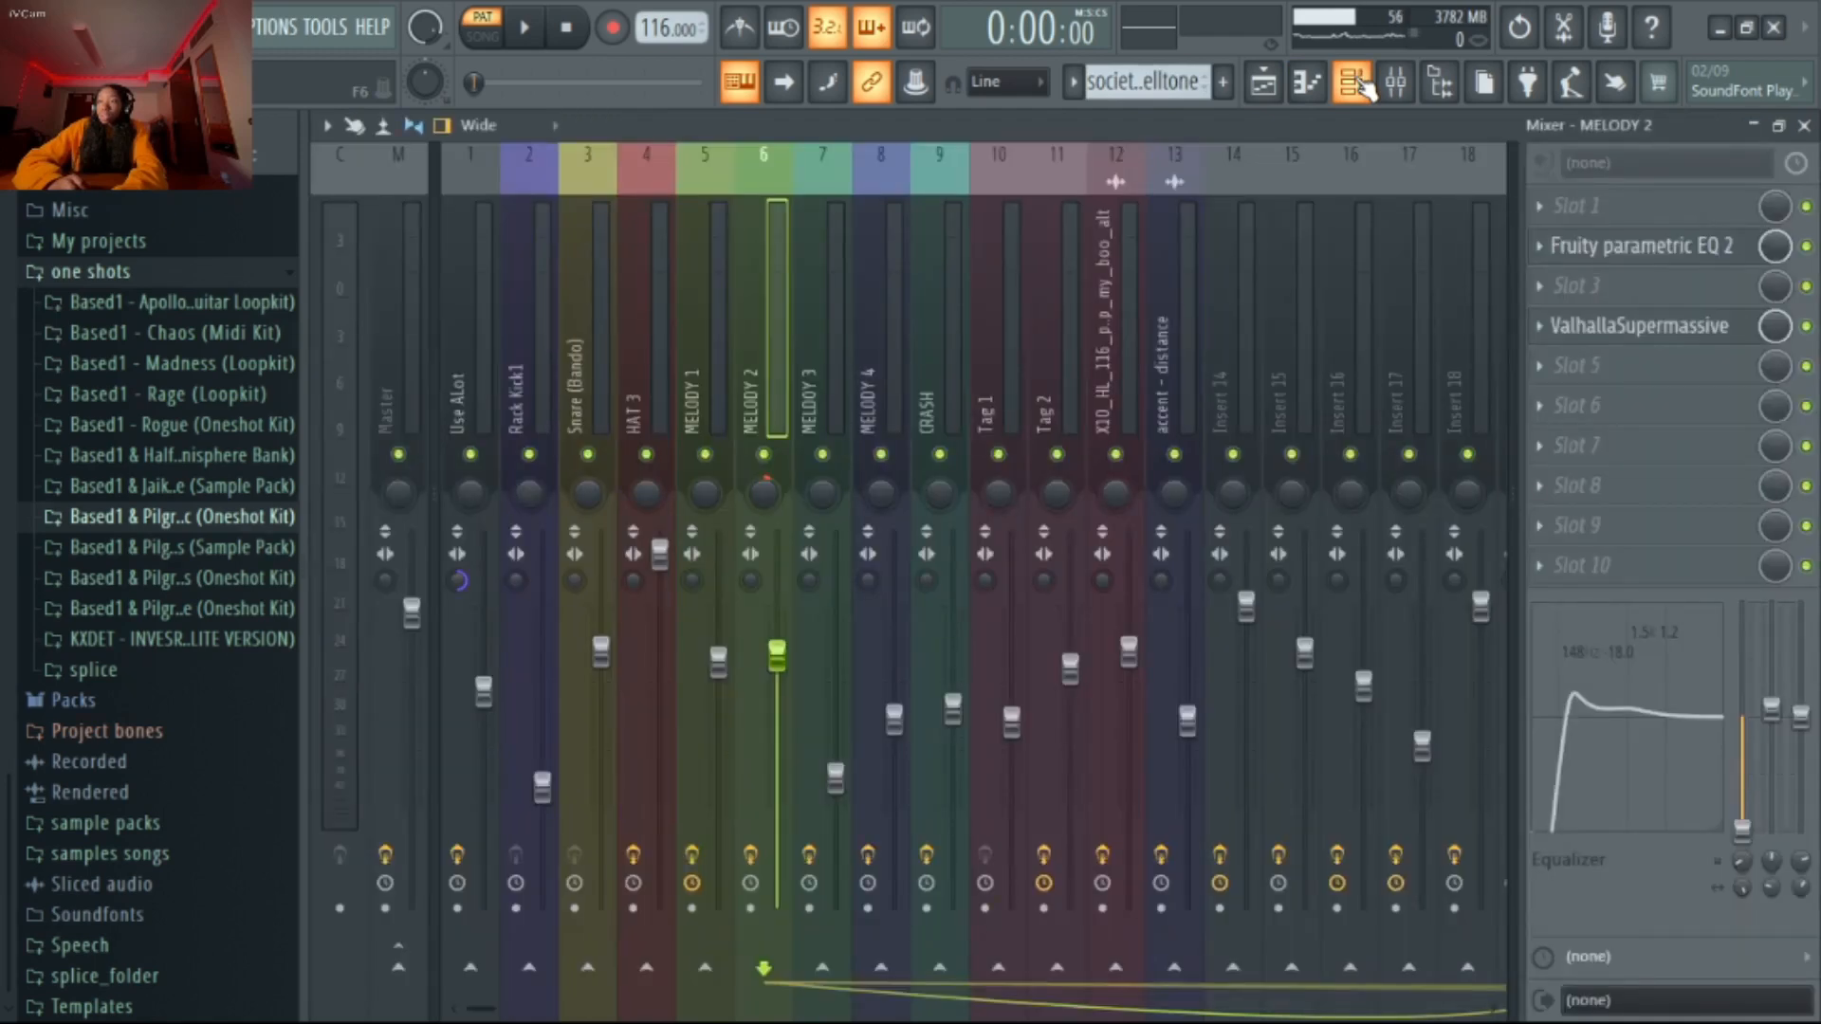
{"action": "left_click", "coordinate": [830, 256]}
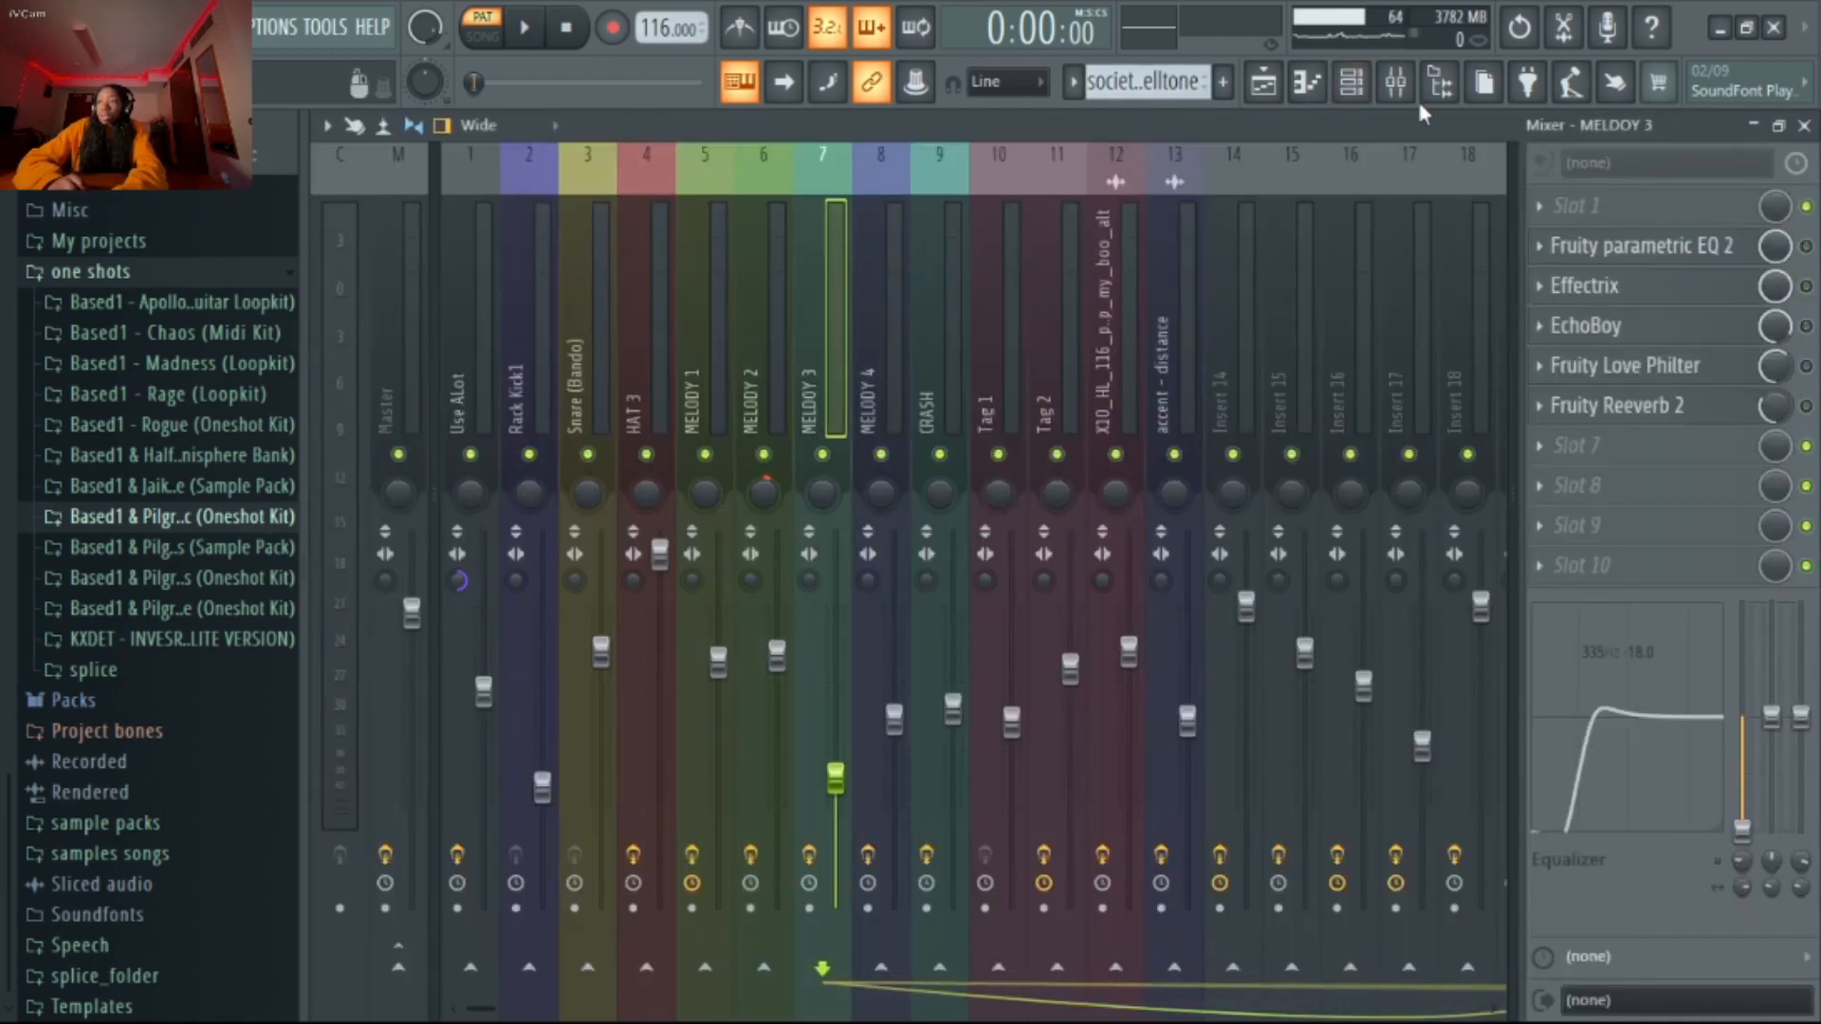
Open the society - belltone notes in the piano roll and play the pattern with its effects bypassed
{"action": "left_click", "coordinate": [1352, 84]}
{"action": "left_click", "coordinate": [716, 366]}
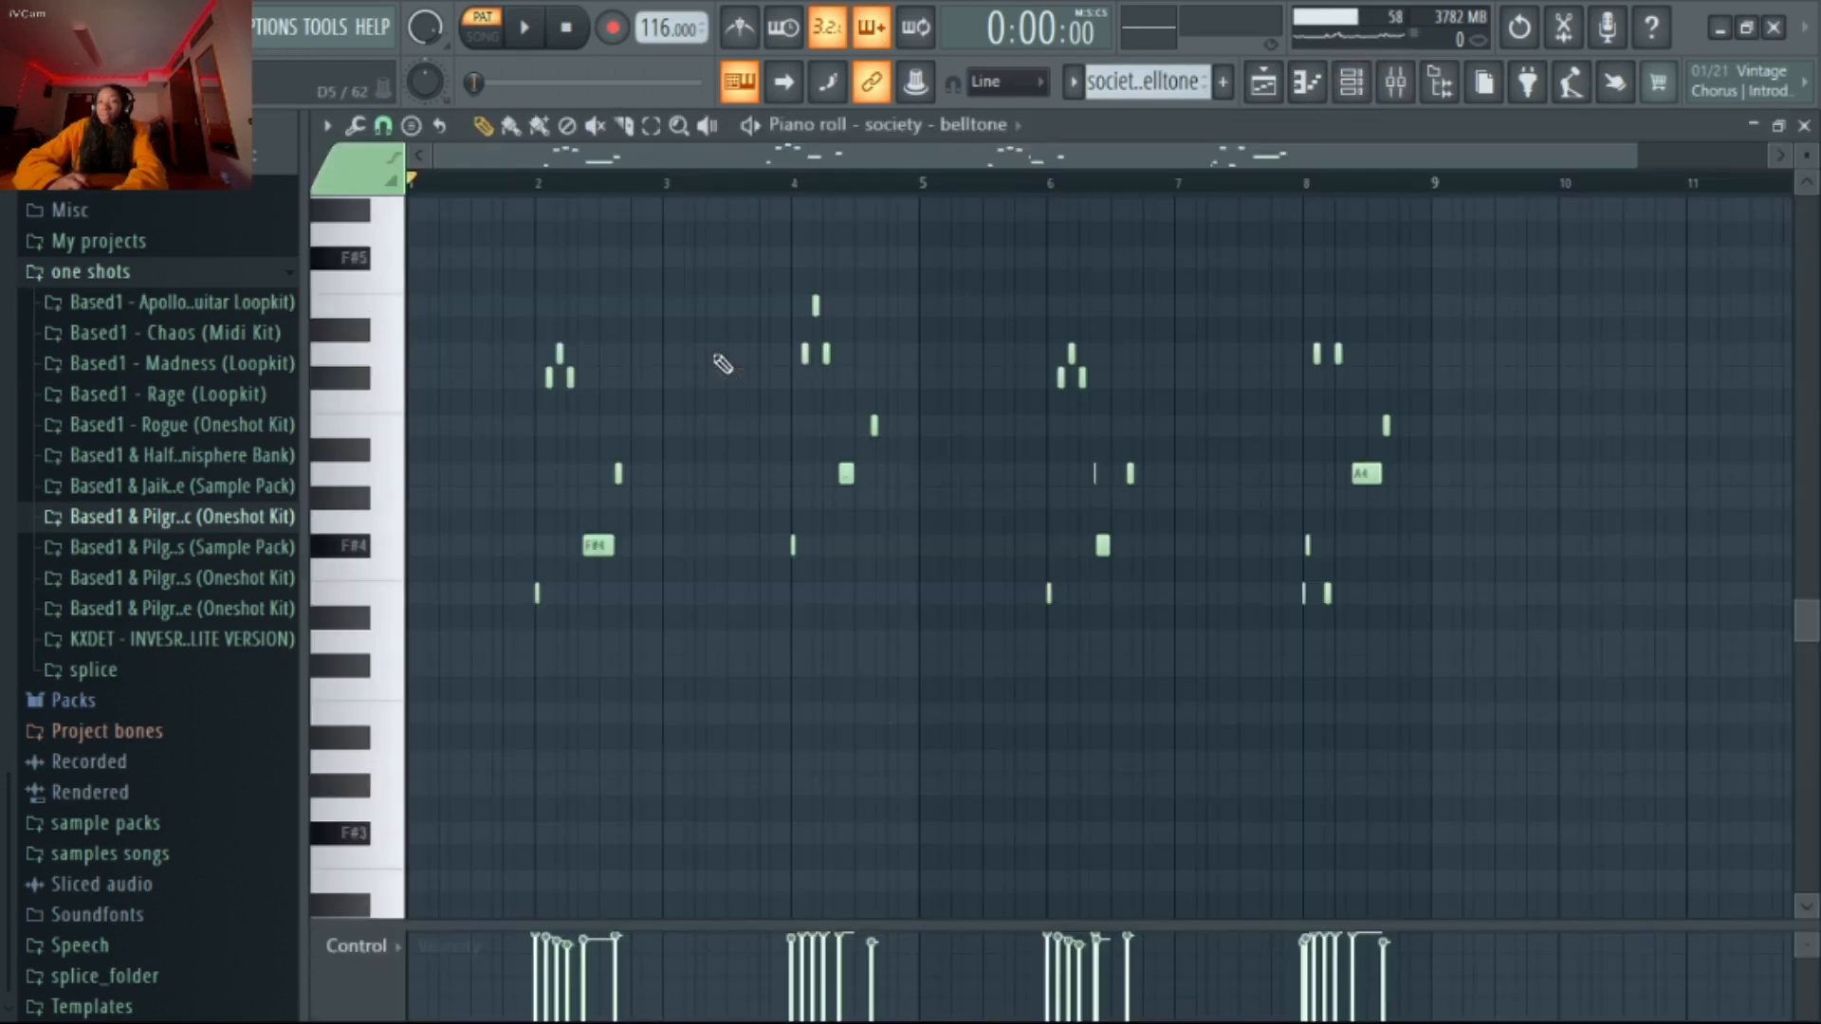
{"action": "key", "text": "space"}
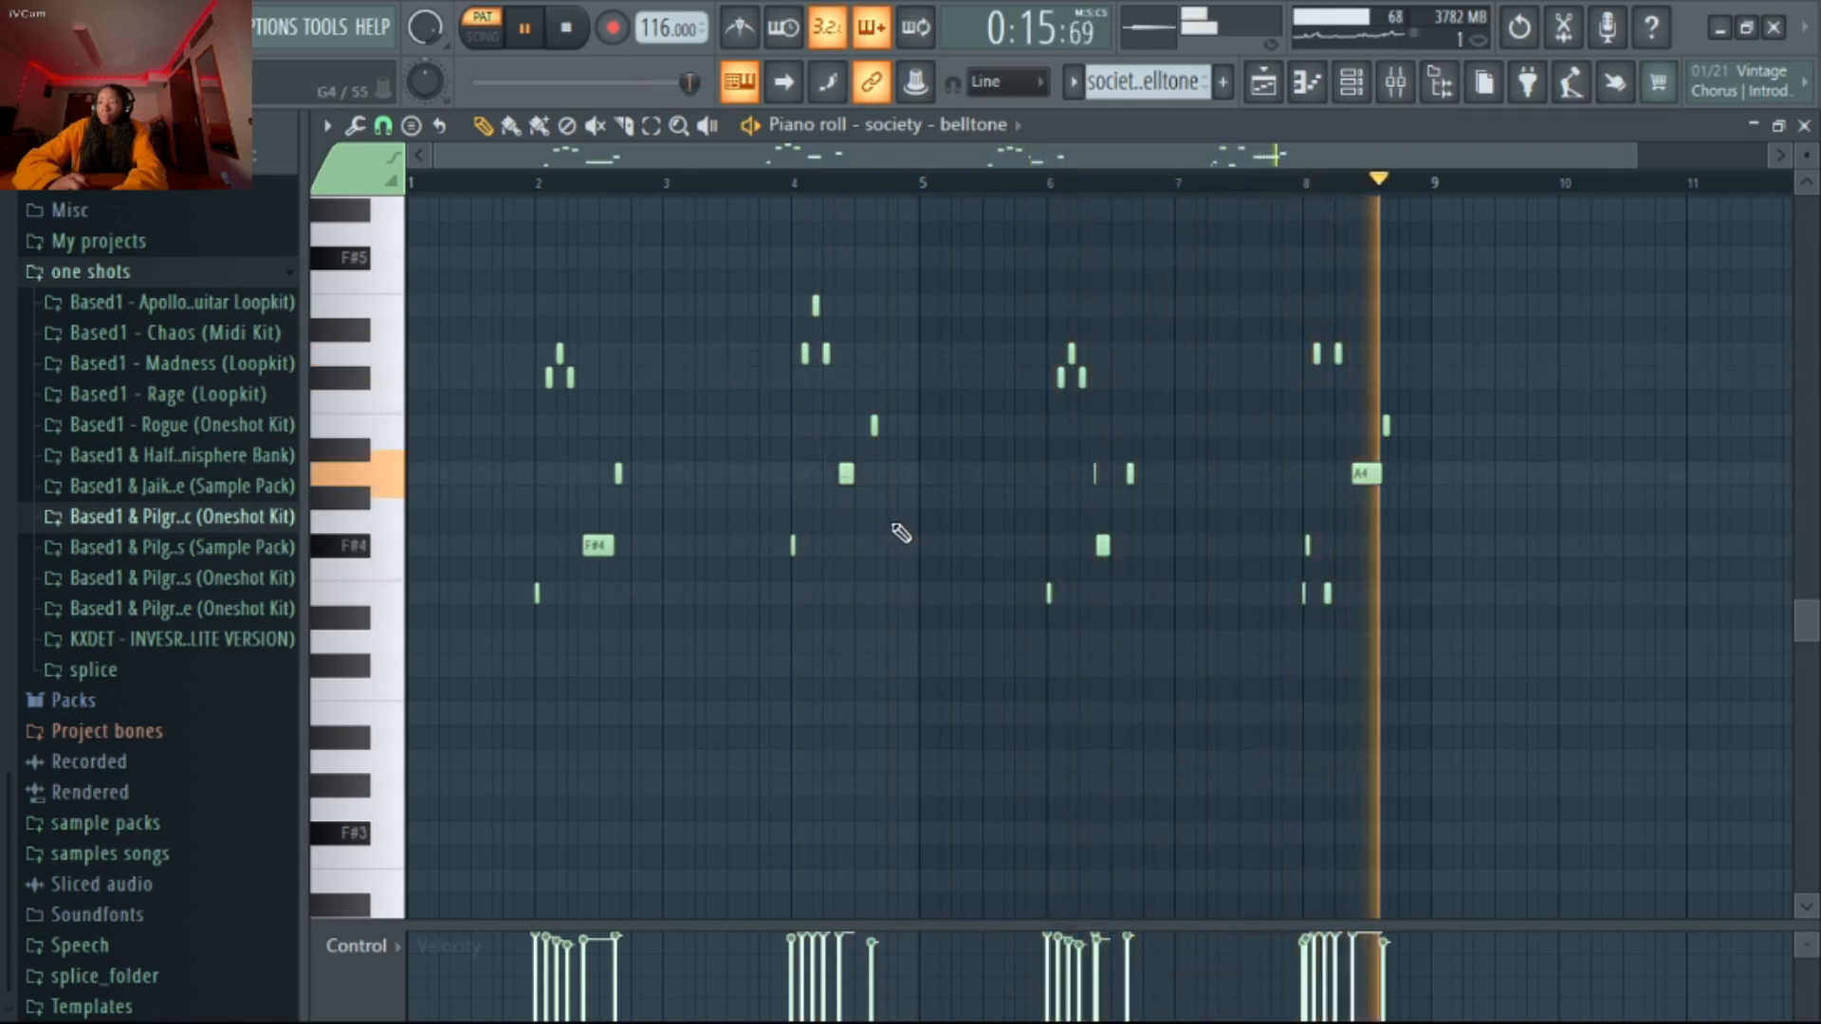
Stop playback and inspect the Effectrix step pattern on the MELODY 3 mixer track
{"action": "key", "text": "space"}
{"action": "left_click", "coordinate": [1397, 83]}
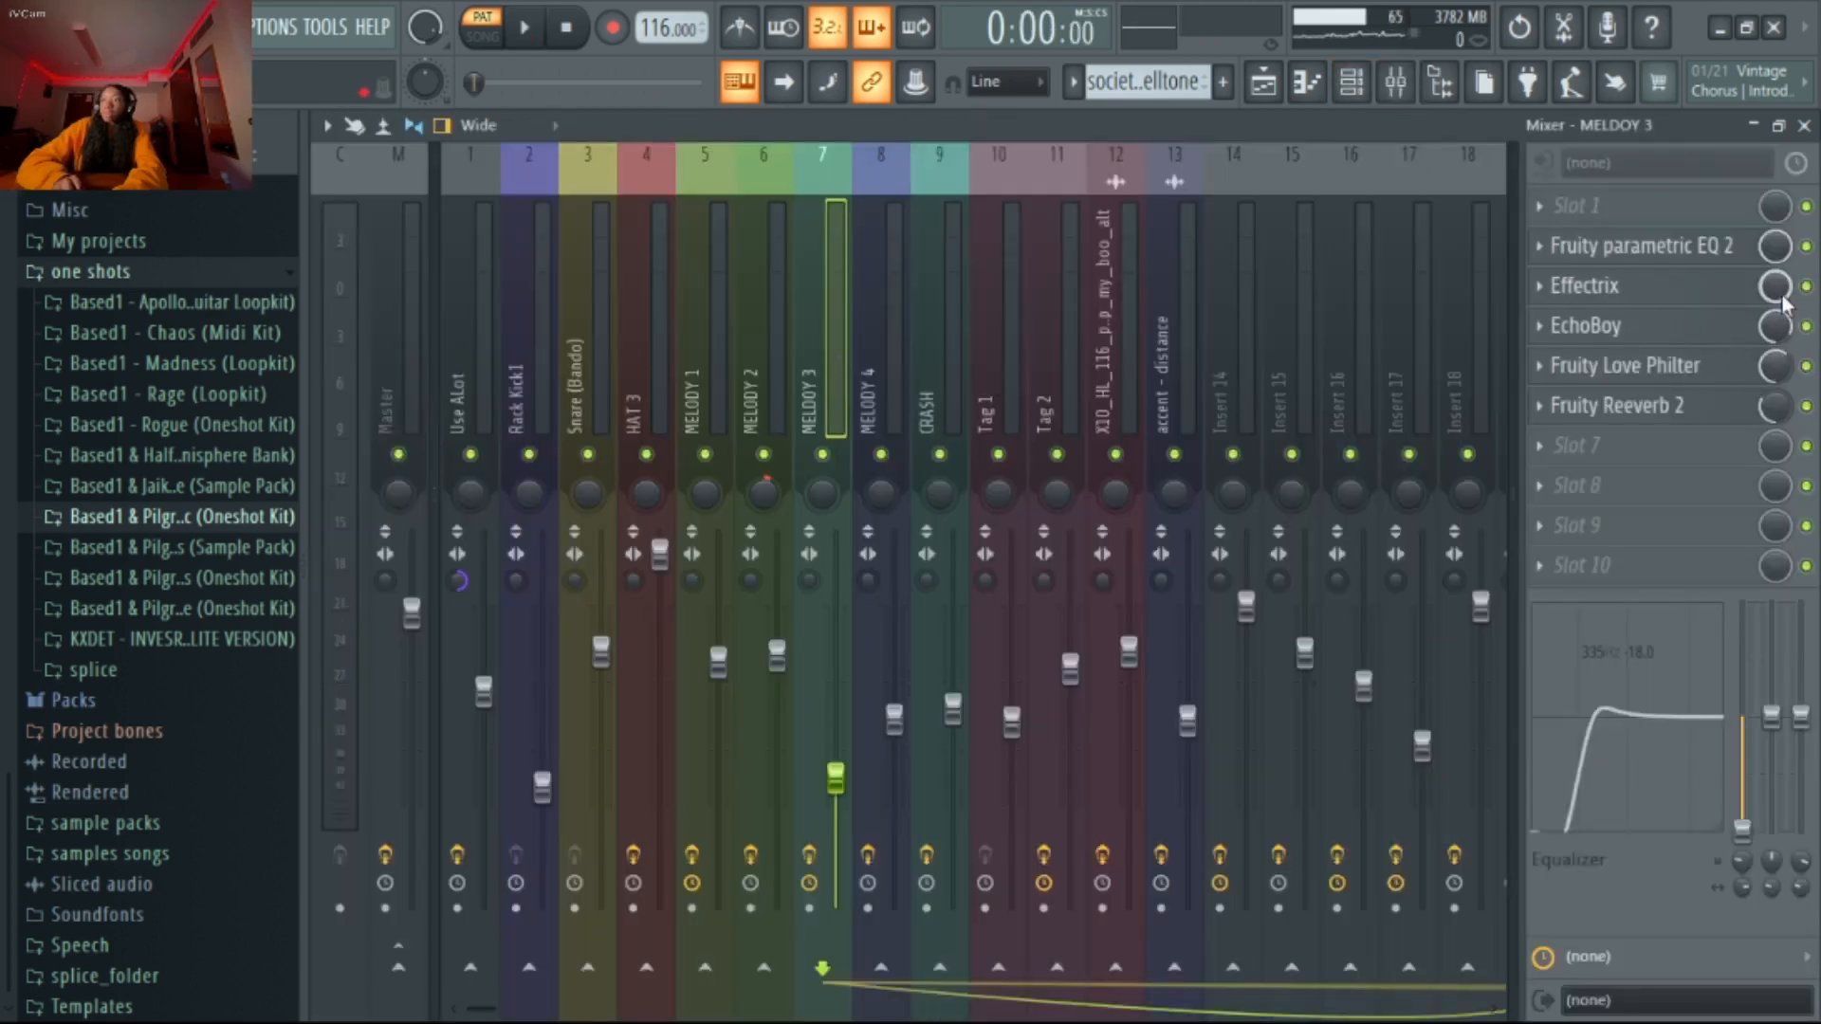
{"action": "left_click", "coordinate": [1662, 292]}
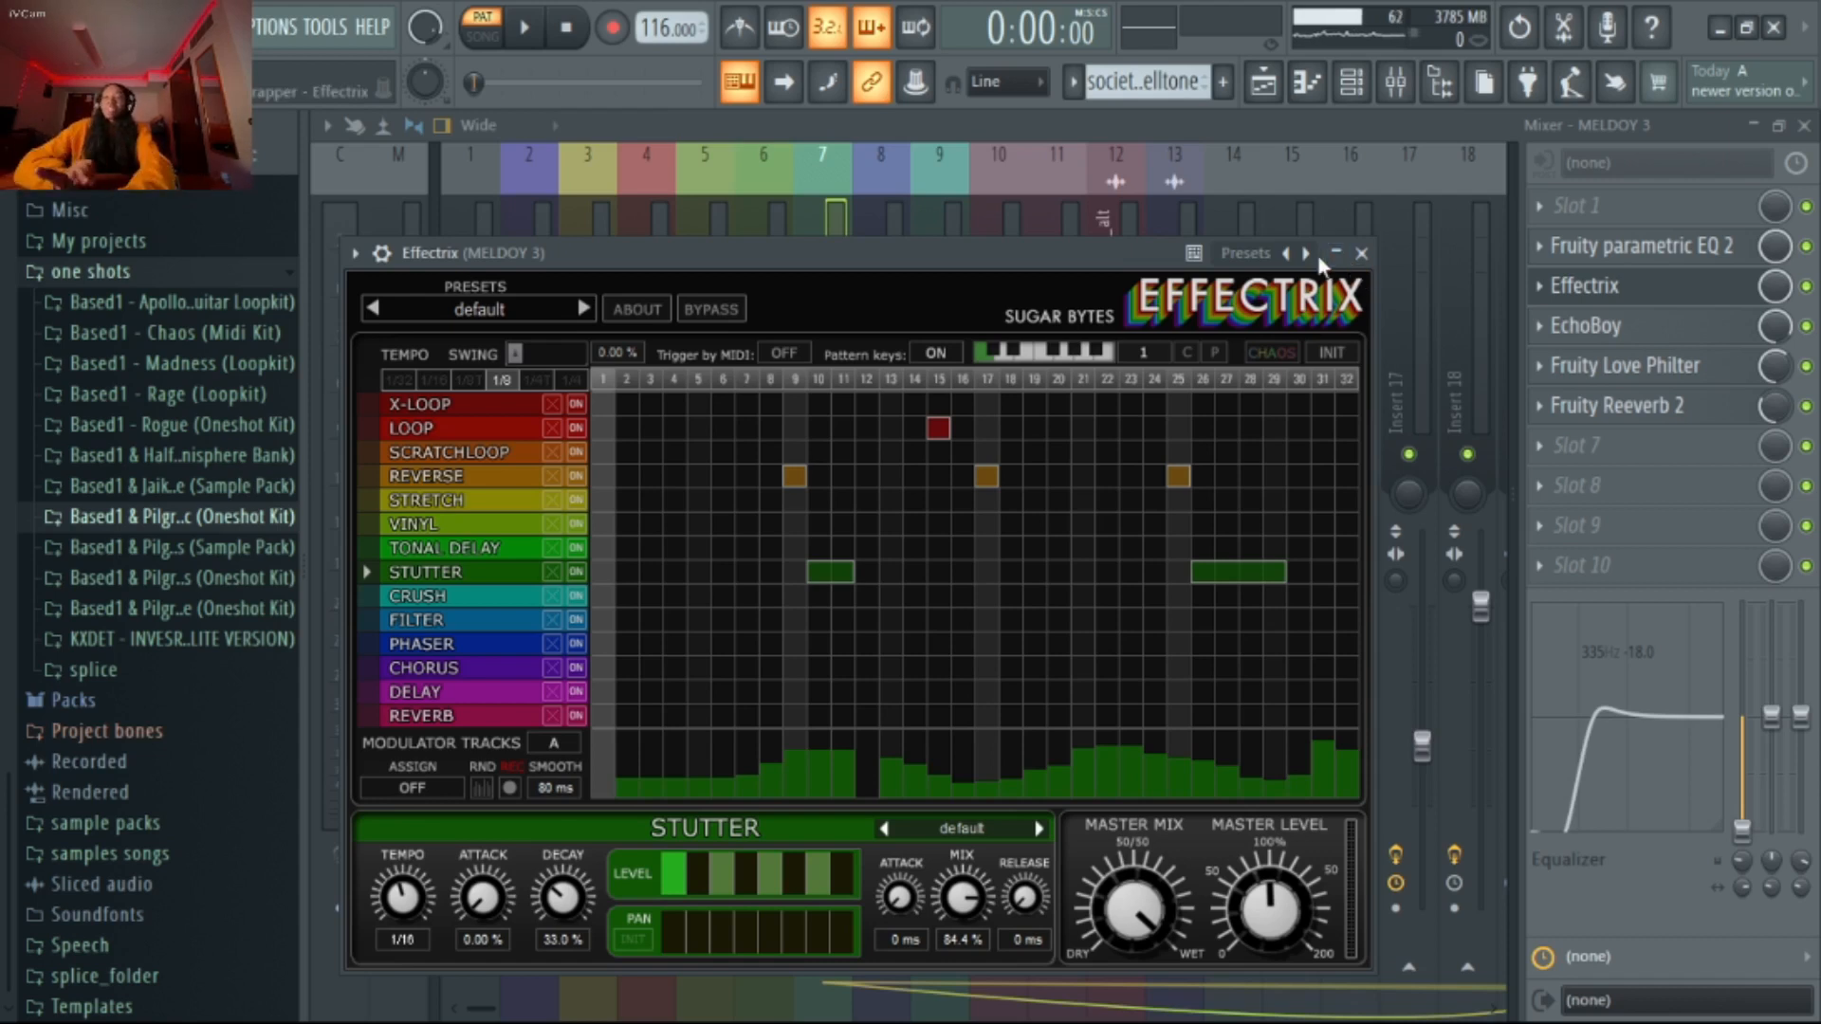
{"action": "left_click", "coordinate": [1362, 253]}
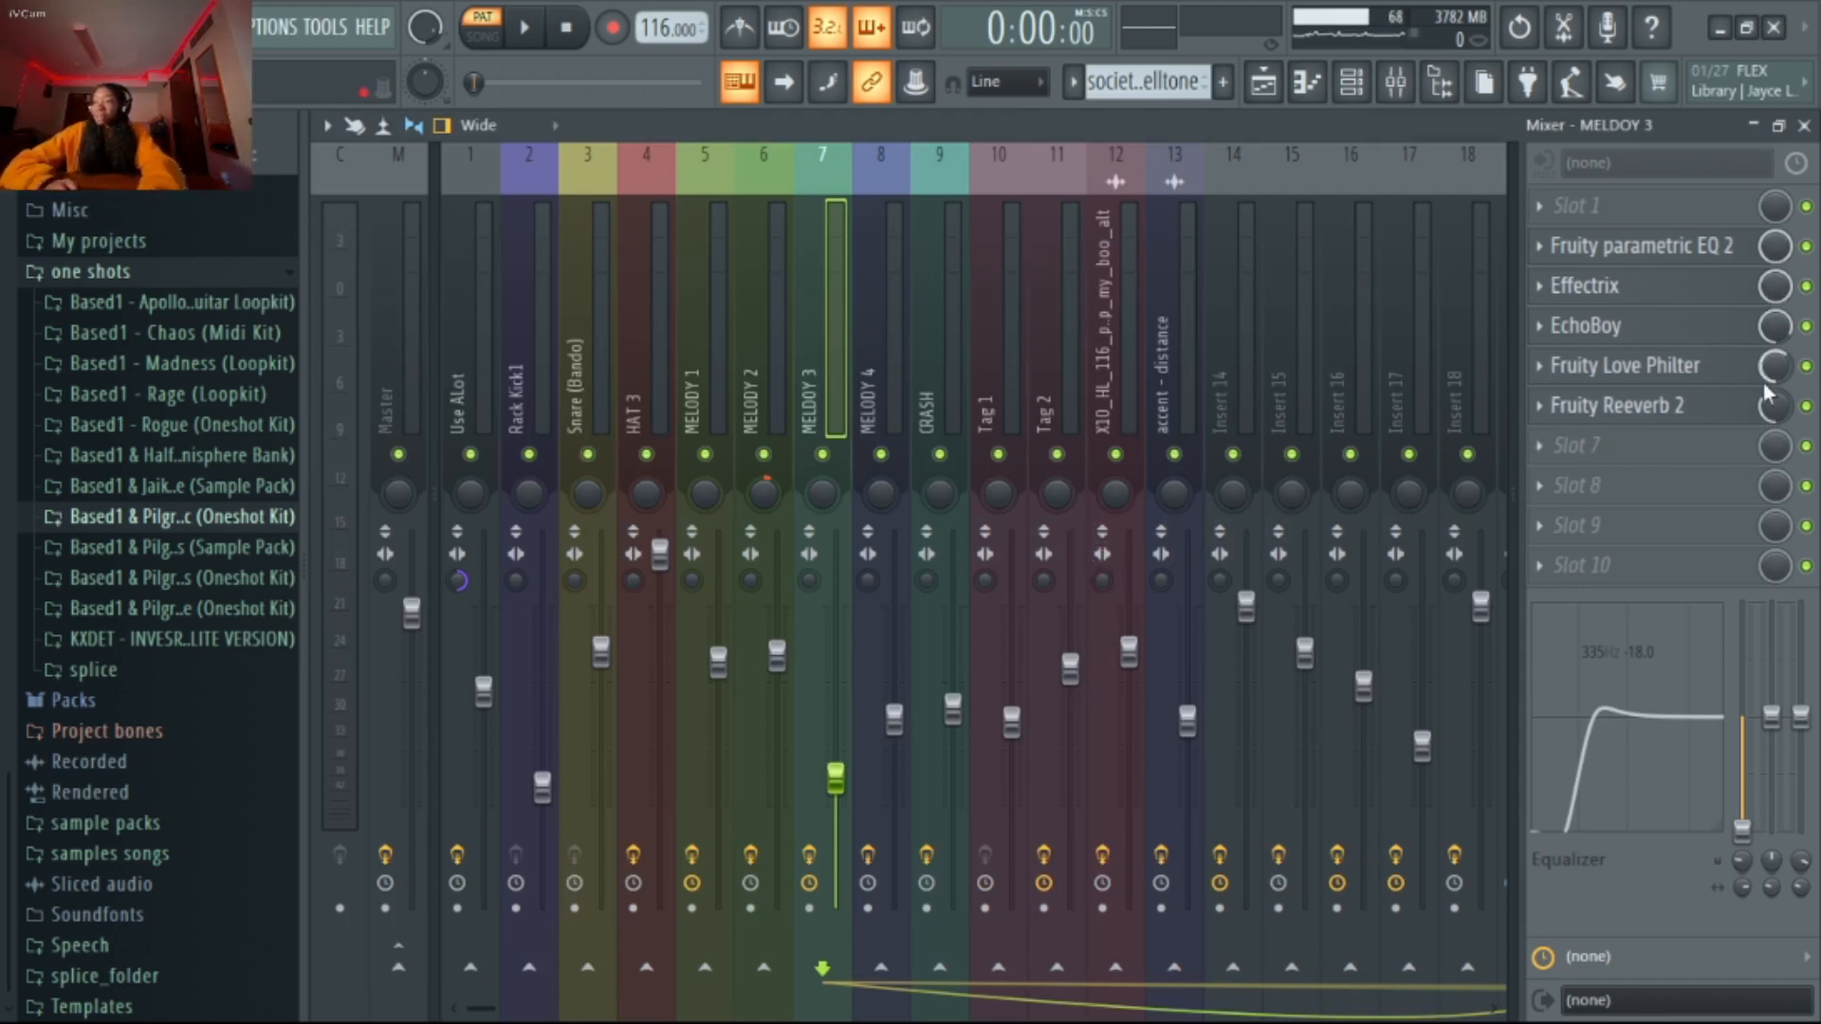
Look over the Fruity Love Philter and EchoBoy settings on the MELODY 3 mixer track
{"action": "left_click", "coordinate": [1679, 368]}
{"action": "left_click", "coordinate": [1671, 363]}
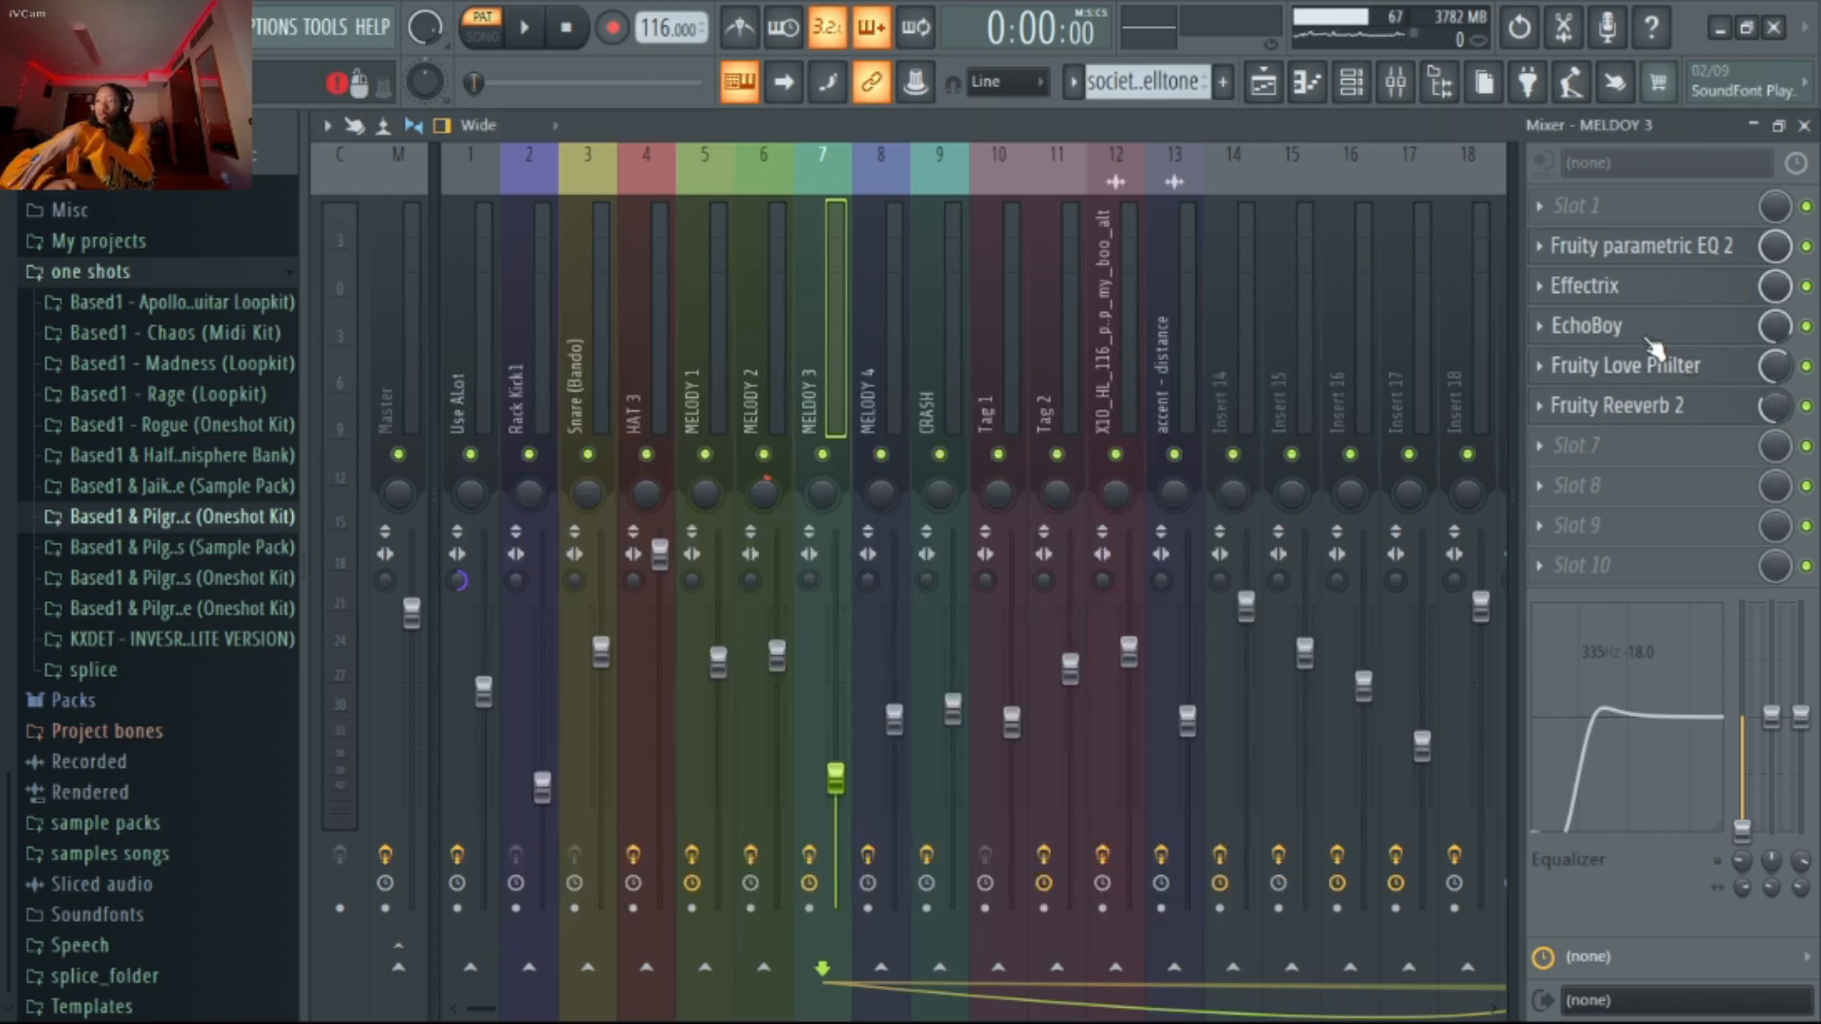
{"action": "left_click", "coordinate": [1650, 334]}
{"action": "left_click", "coordinate": [1511, 217]}
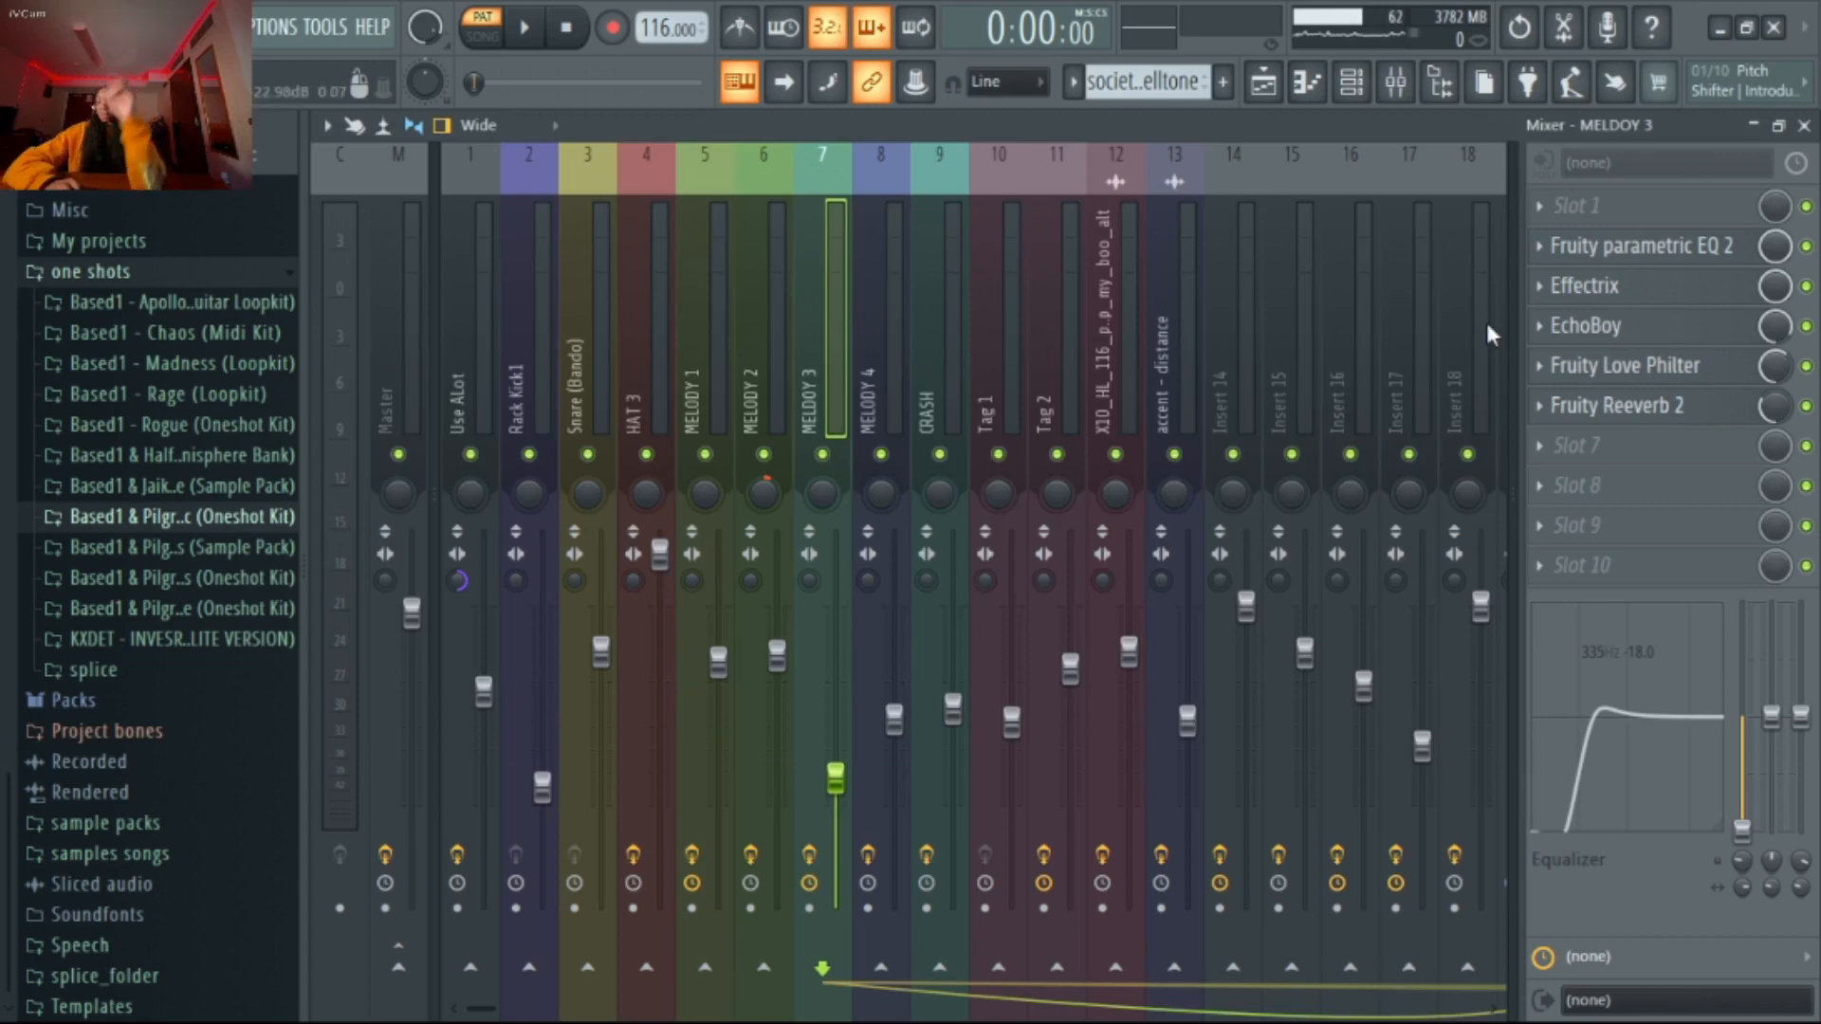
Switch to the fraction - flute pattern and bypass the loaded effects on the MELODY 4 mixer track
{"action": "left_click", "coordinate": [1373, 95]}
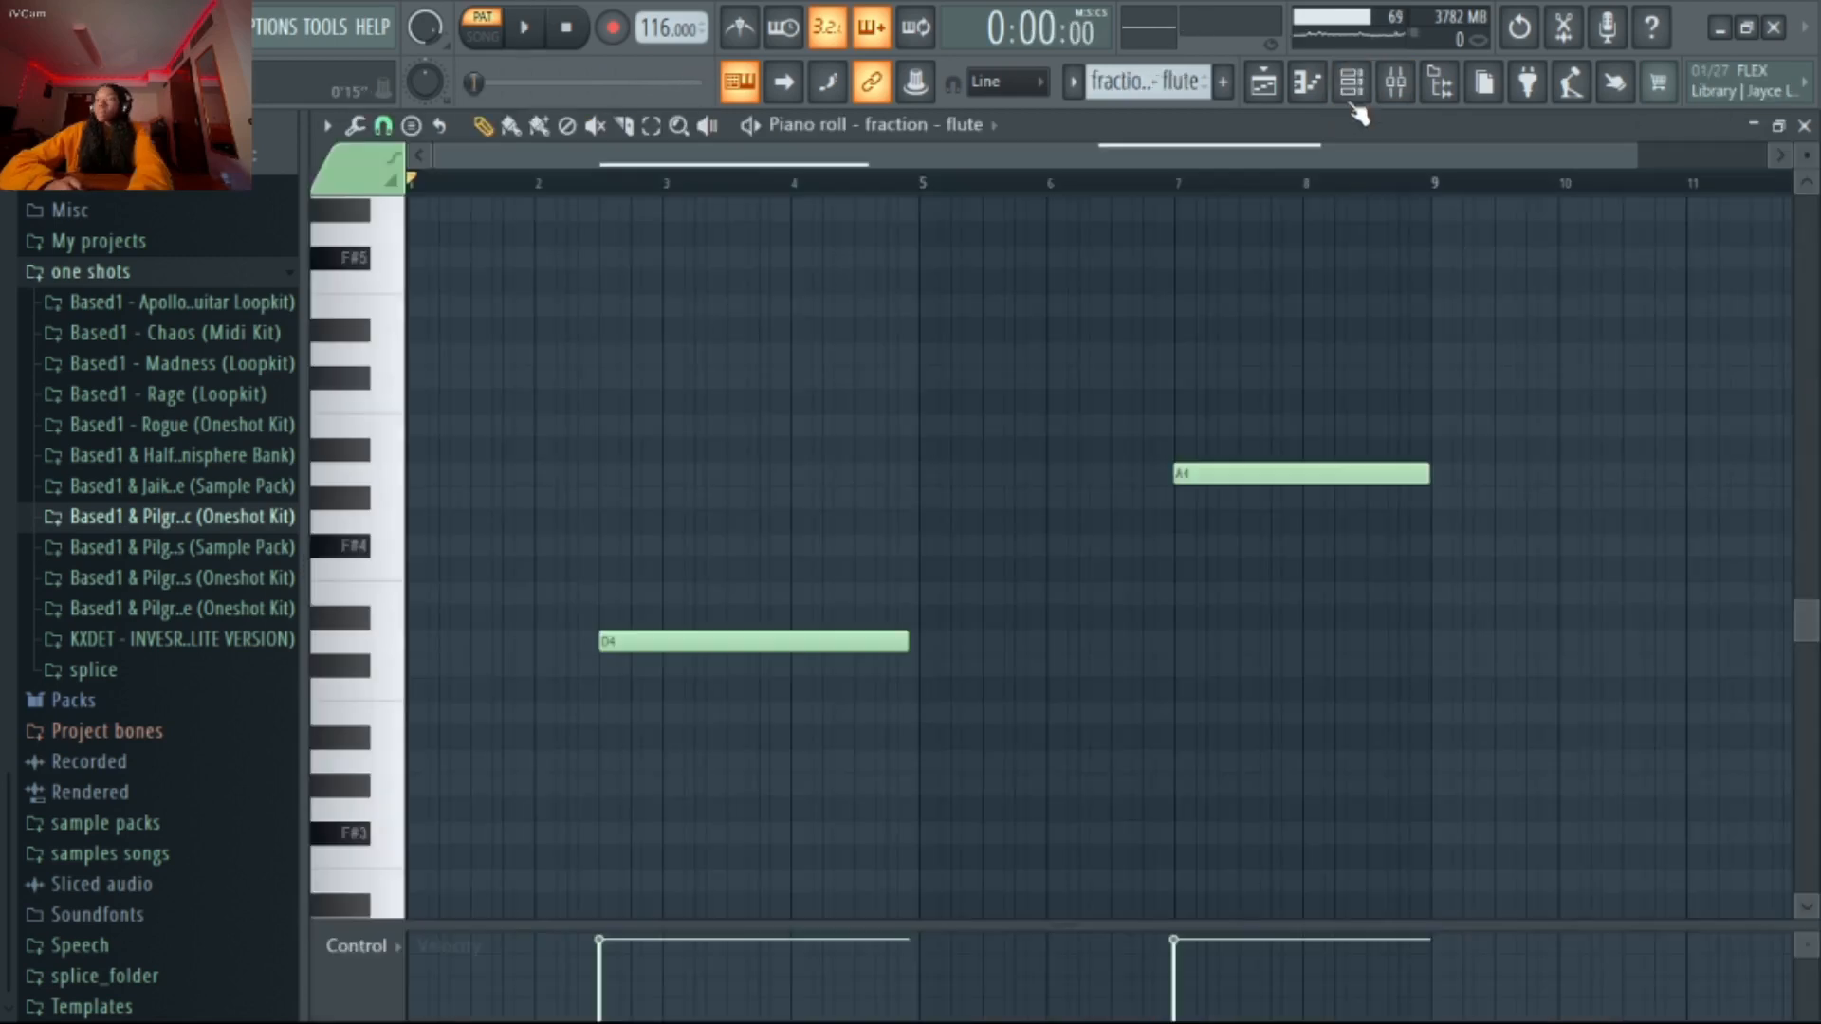
{"action": "left_click", "coordinate": [1354, 92]}
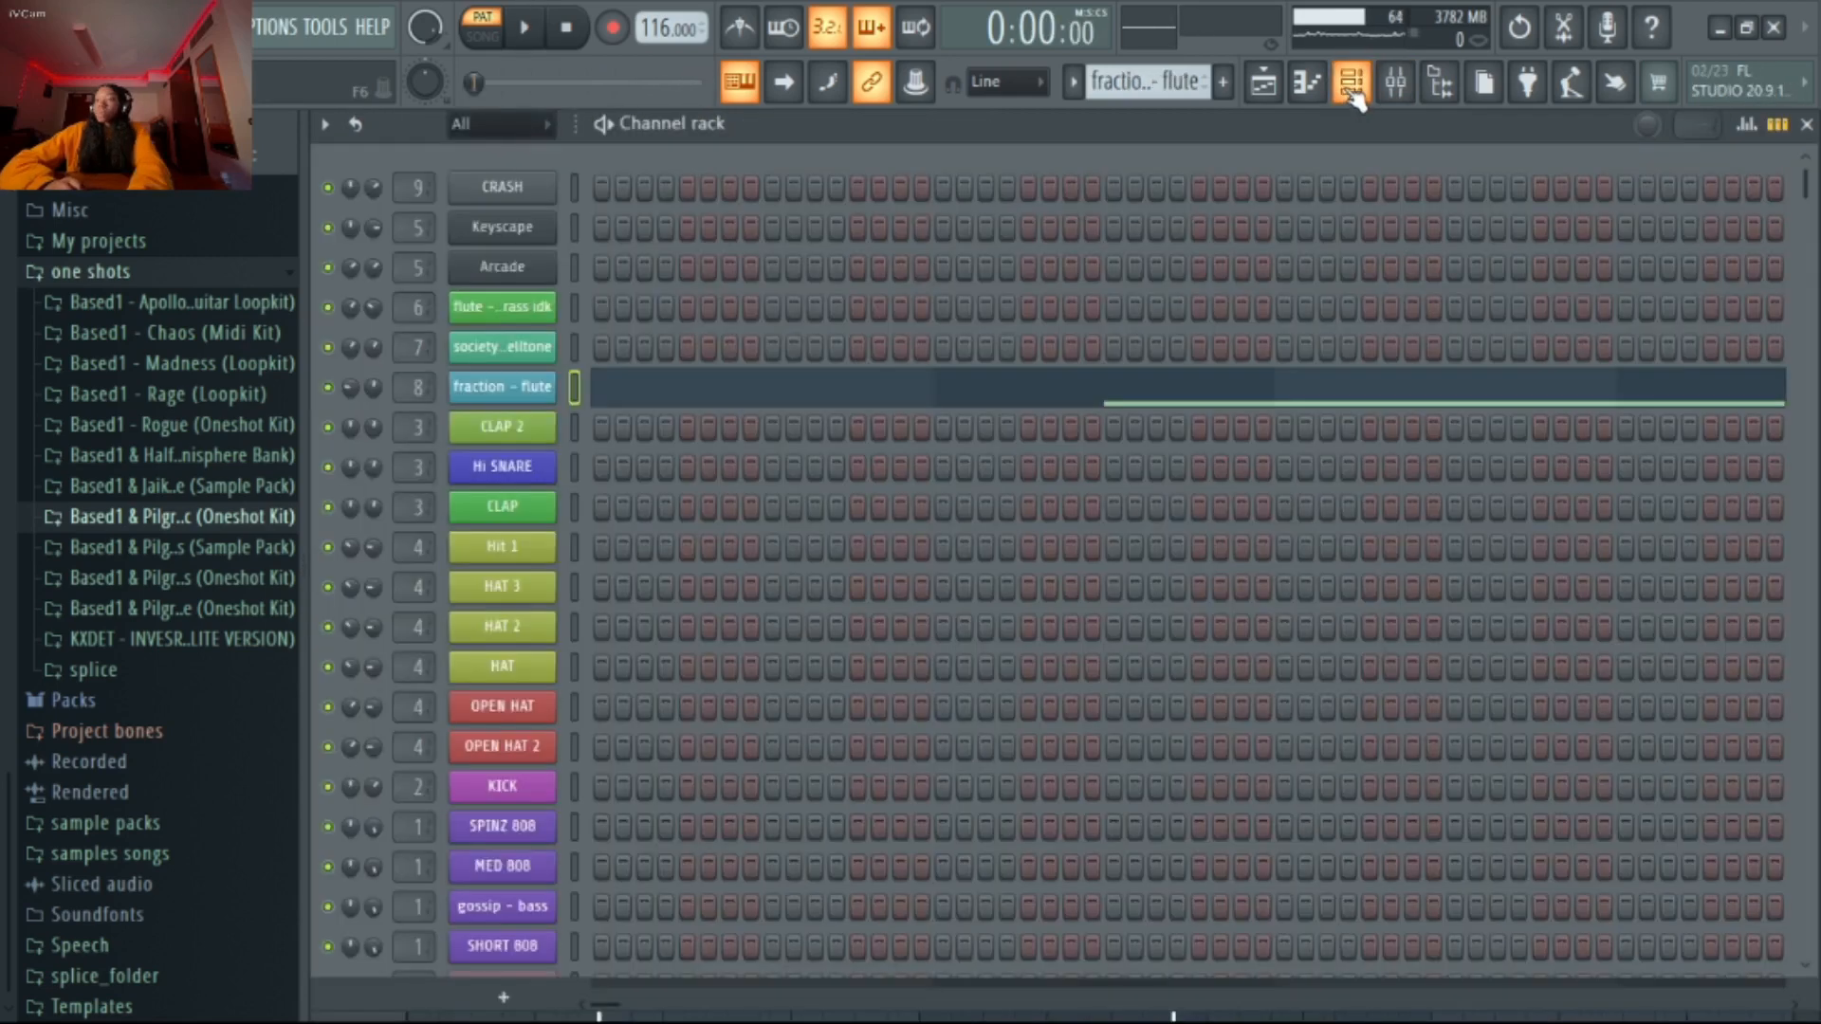
{"action": "left_click", "coordinate": [1395, 83]}
{"action": "left_click", "coordinate": [891, 267]}
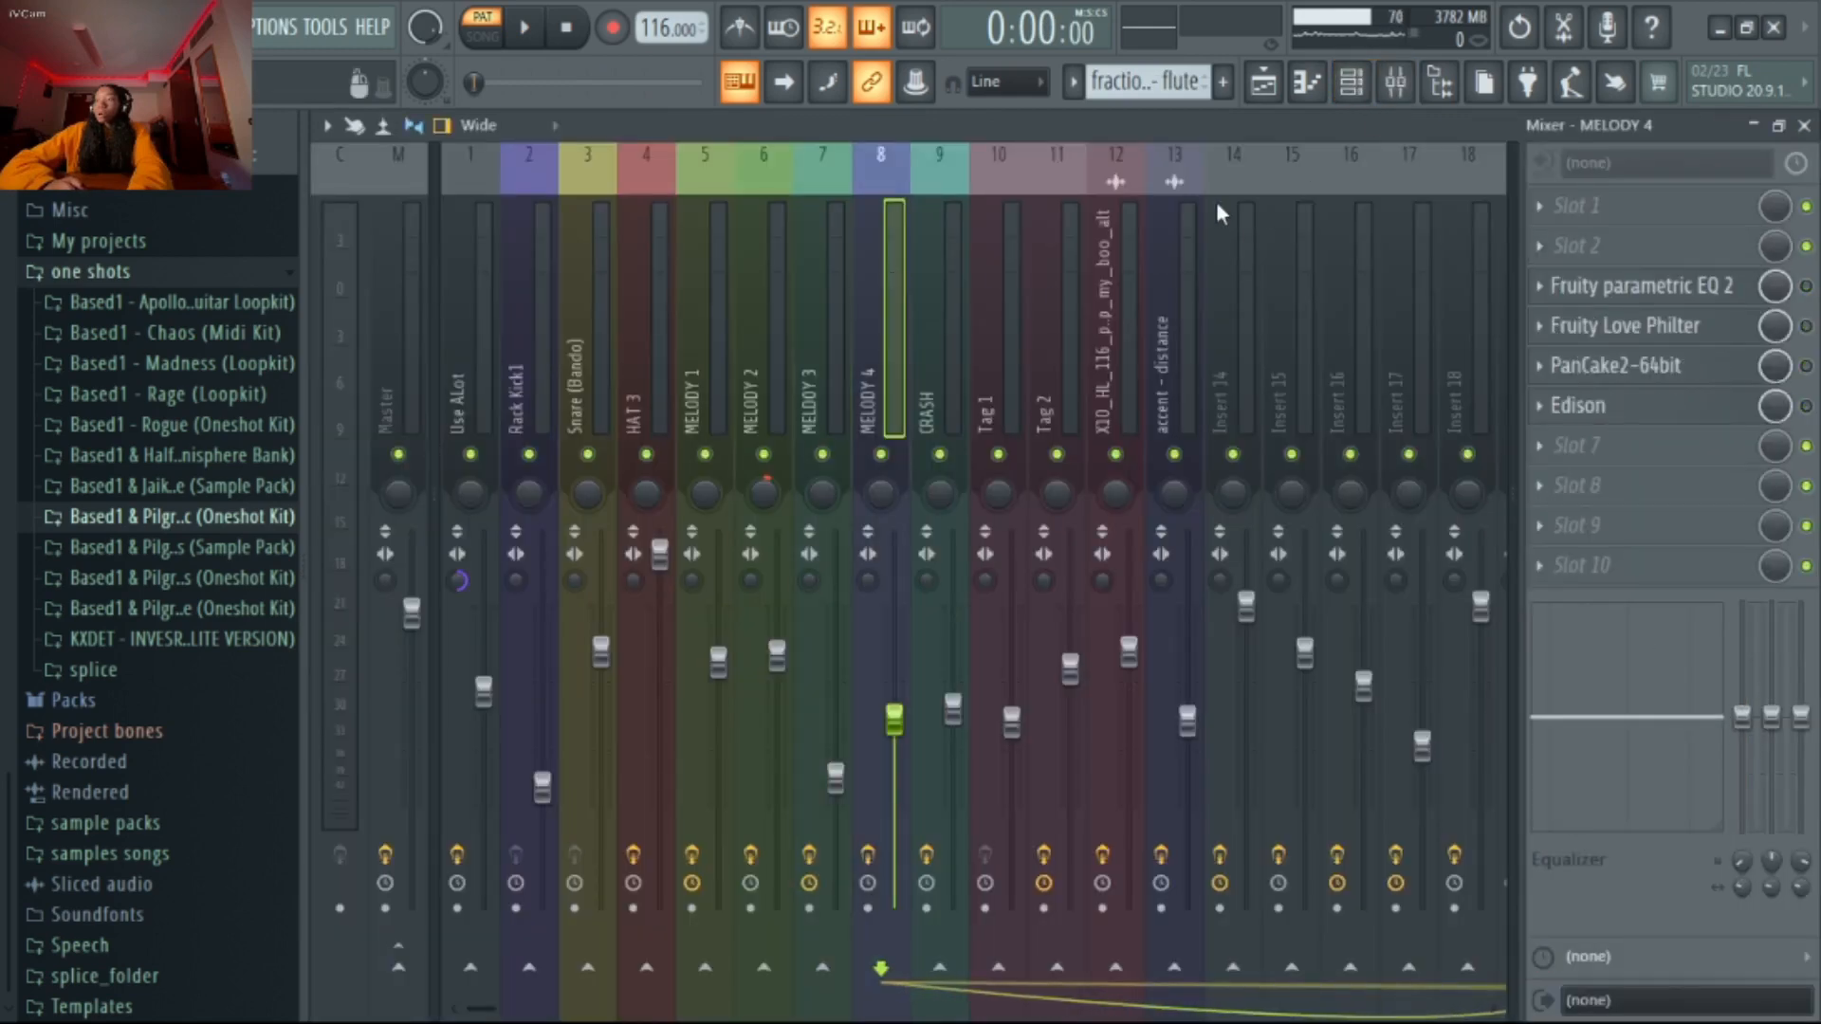
Open the fraction - flute notes in the piano roll and play the pattern with its effects bypassed
{"action": "left_click", "coordinate": [1353, 84]}
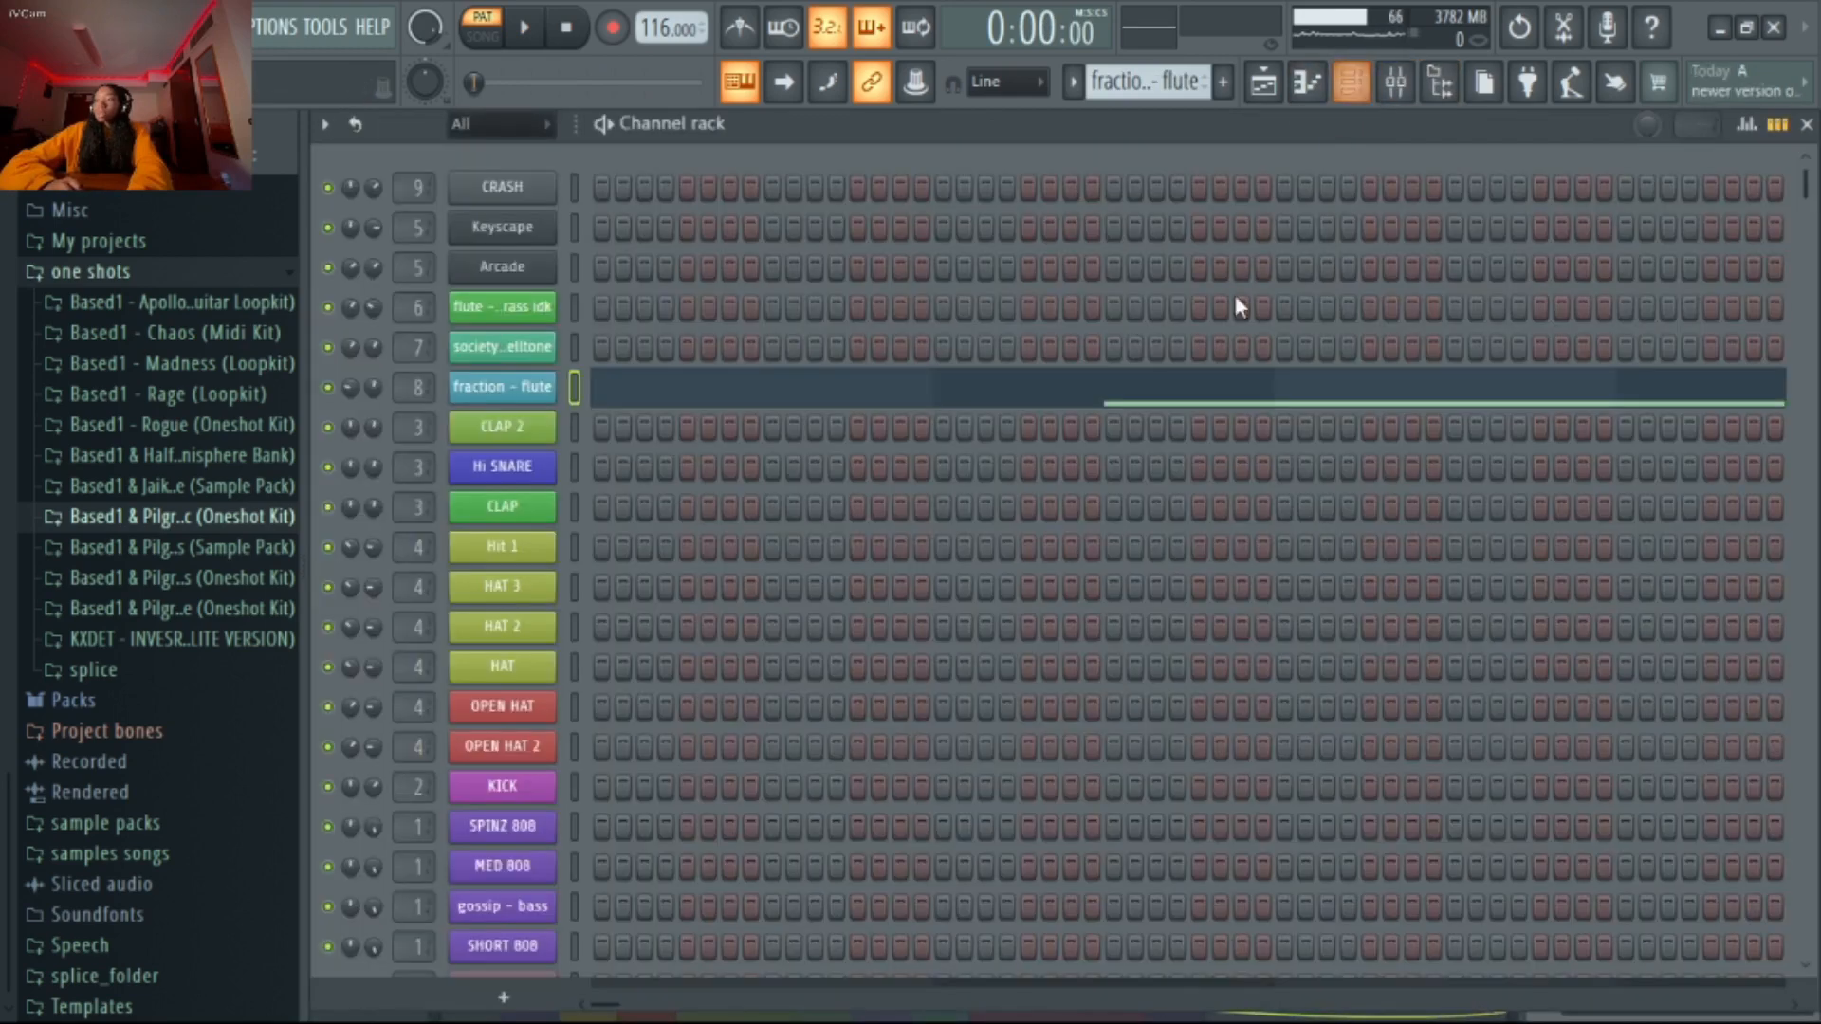
{"action": "left_click", "coordinate": [1250, 389]}
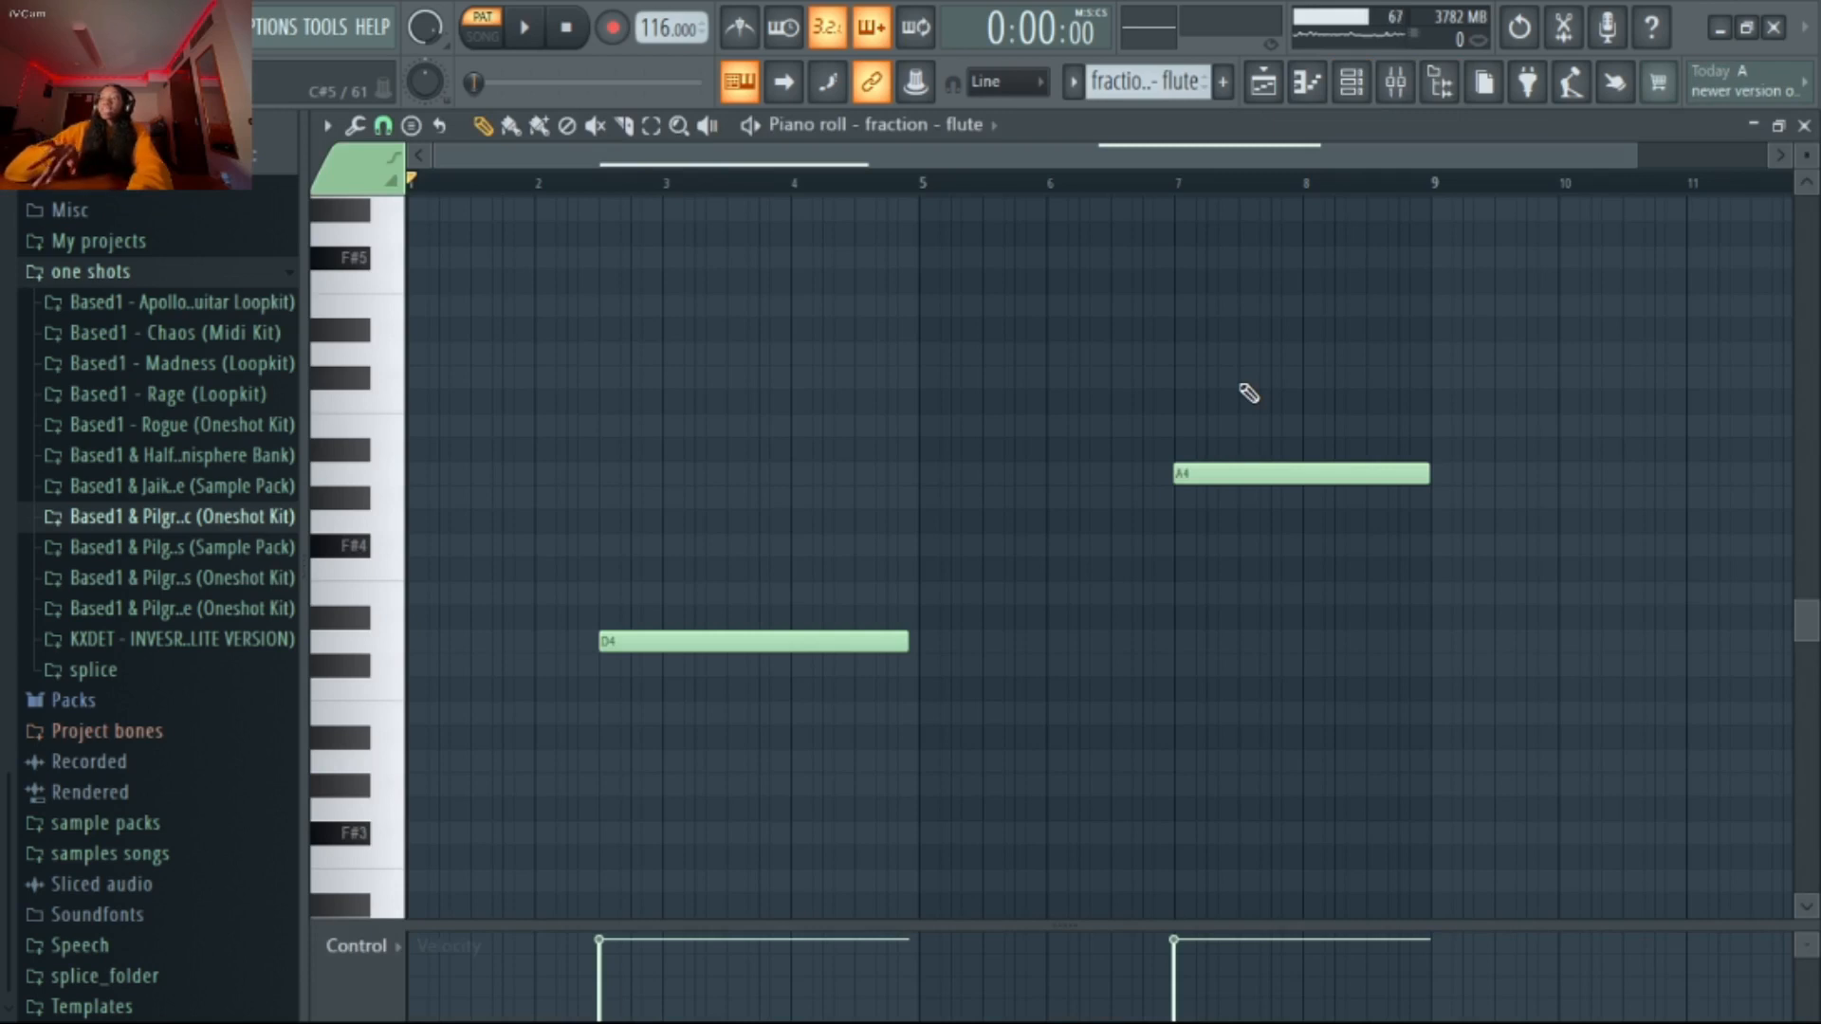
{"action": "key", "text": "space"}
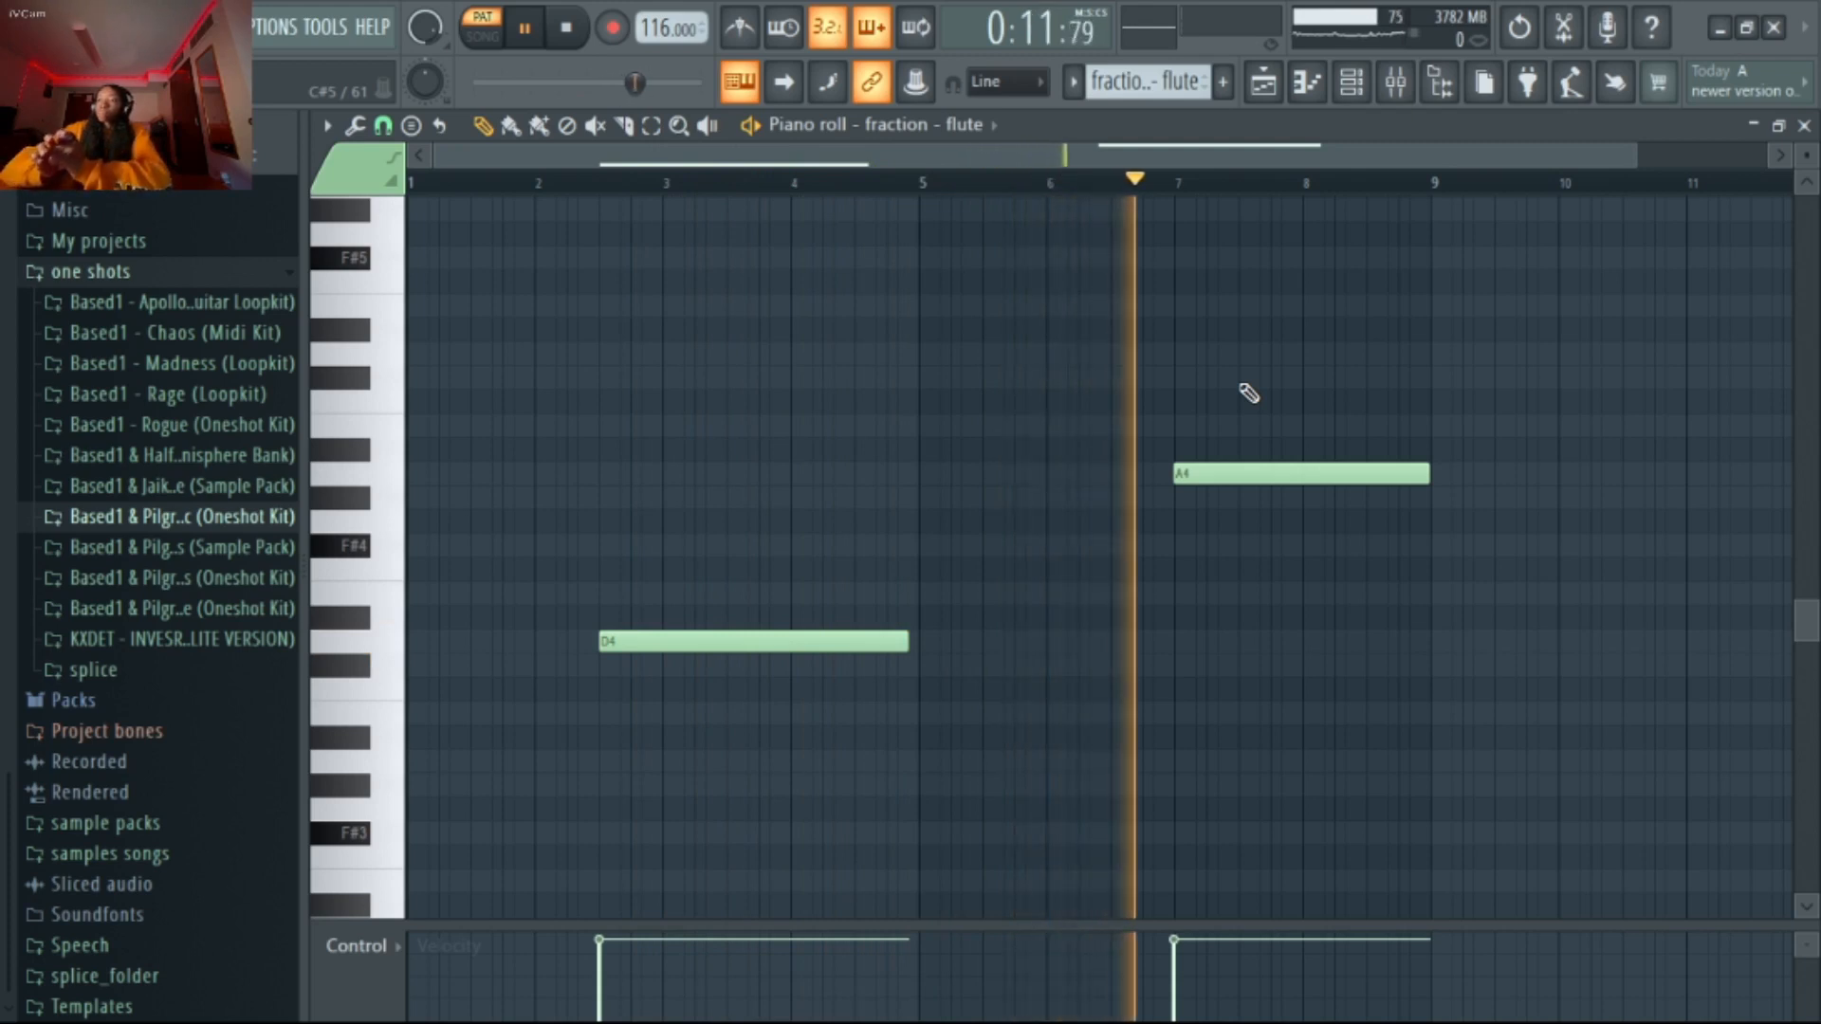
{"action": "left_click", "coordinate": [1368, 85]}
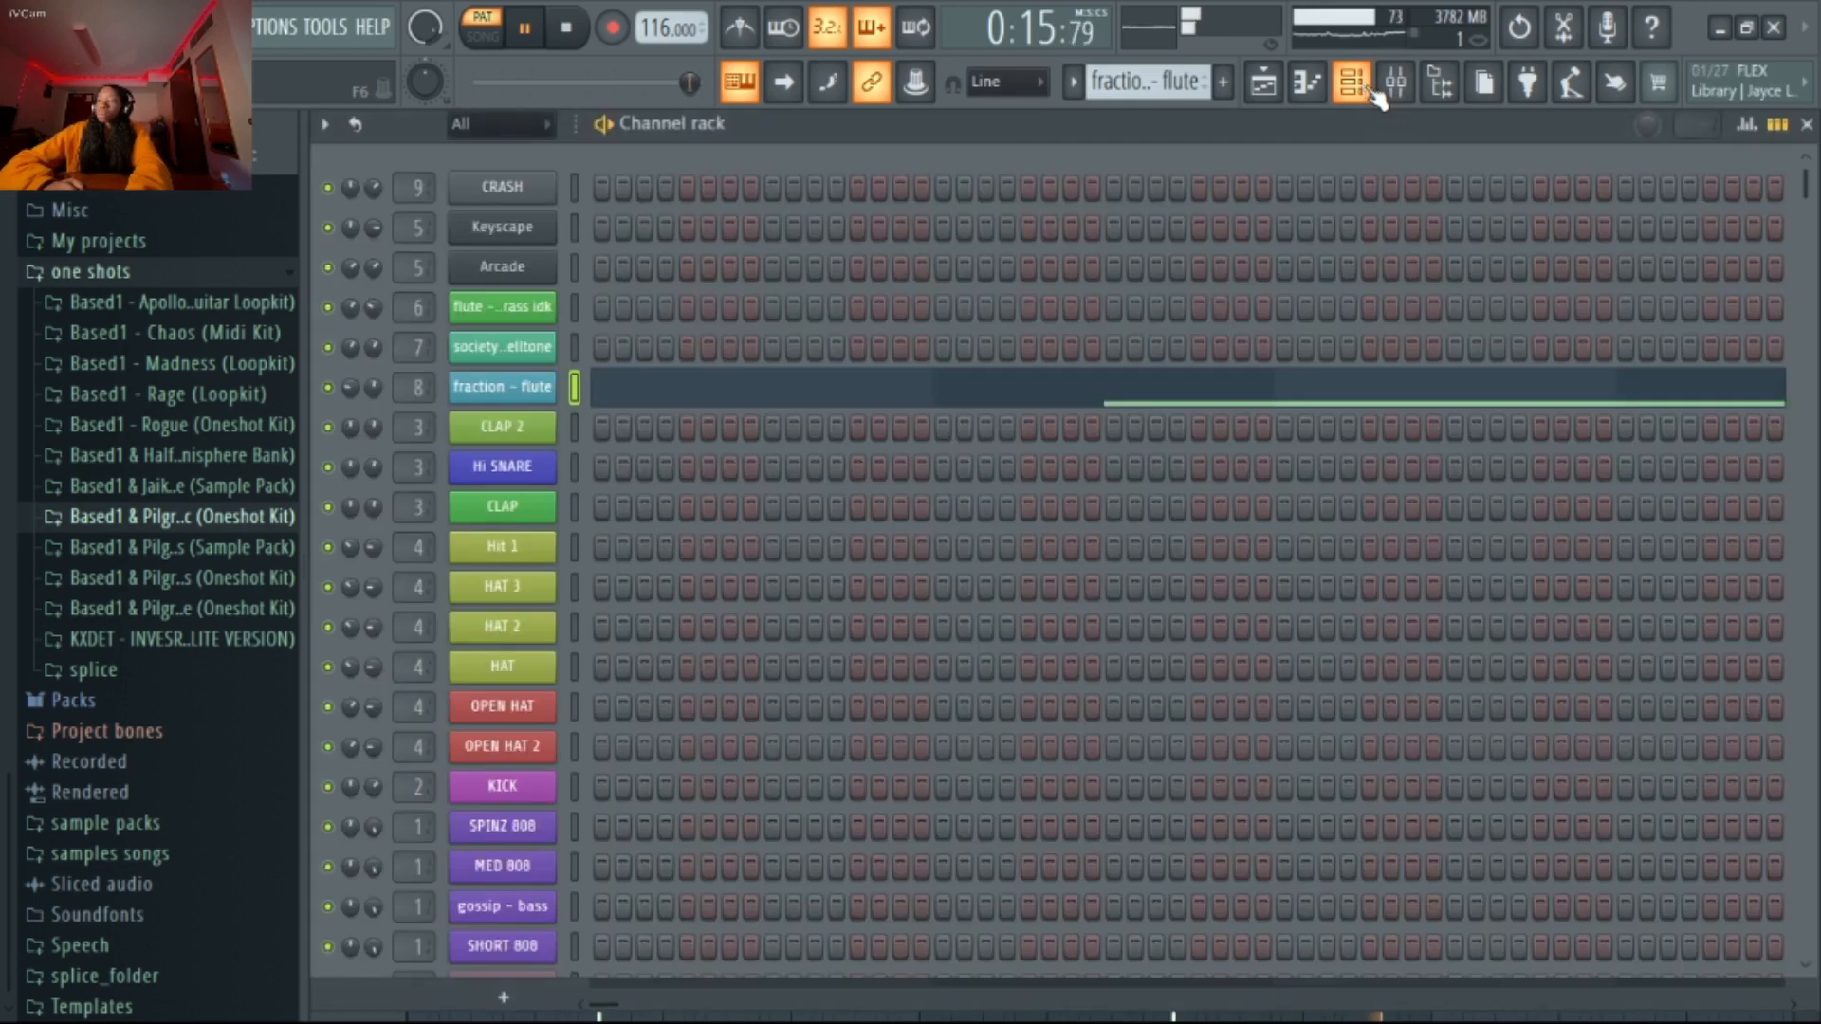
Audition the flute with MELODY 4's effects re-enabled, and inspect the PanCake2-64bit panning curve and LFO settings
{"action": "left_click", "coordinate": [1394, 90]}
{"action": "key", "text": "space"}
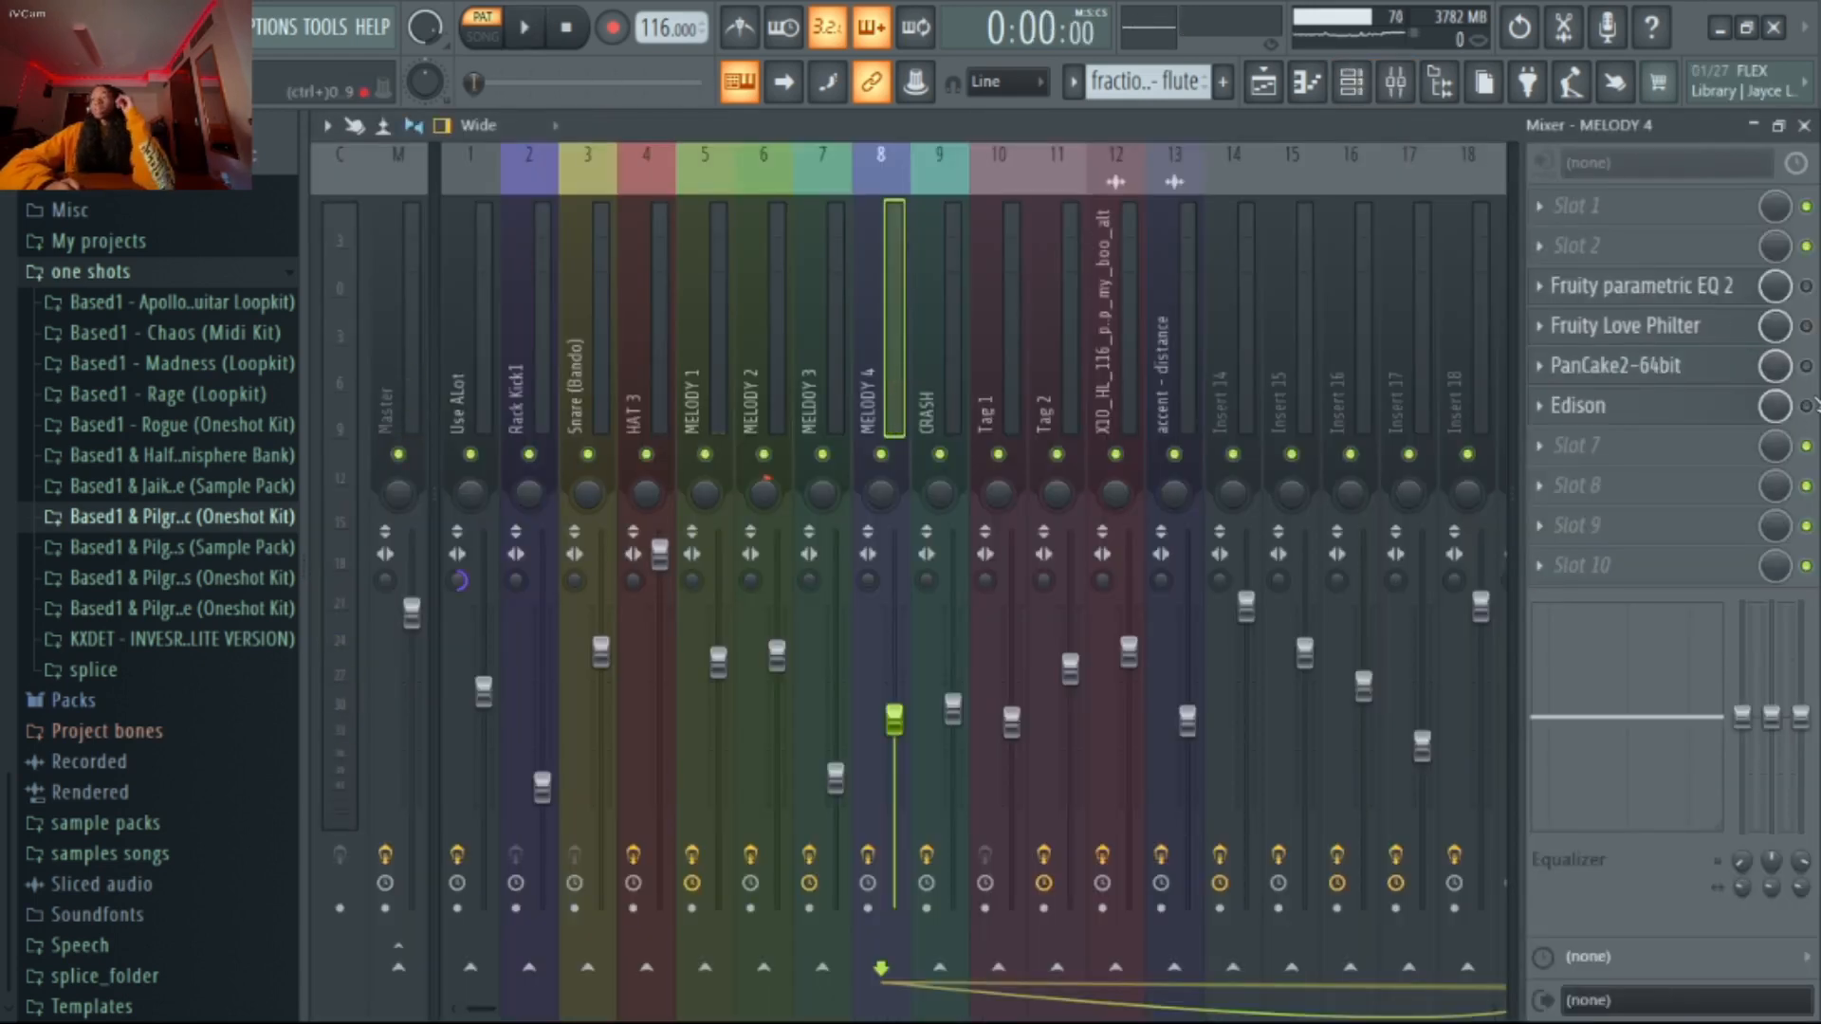
{"action": "left_click", "coordinate": [1807, 366]}
{"action": "left_click", "coordinate": [1807, 326]}
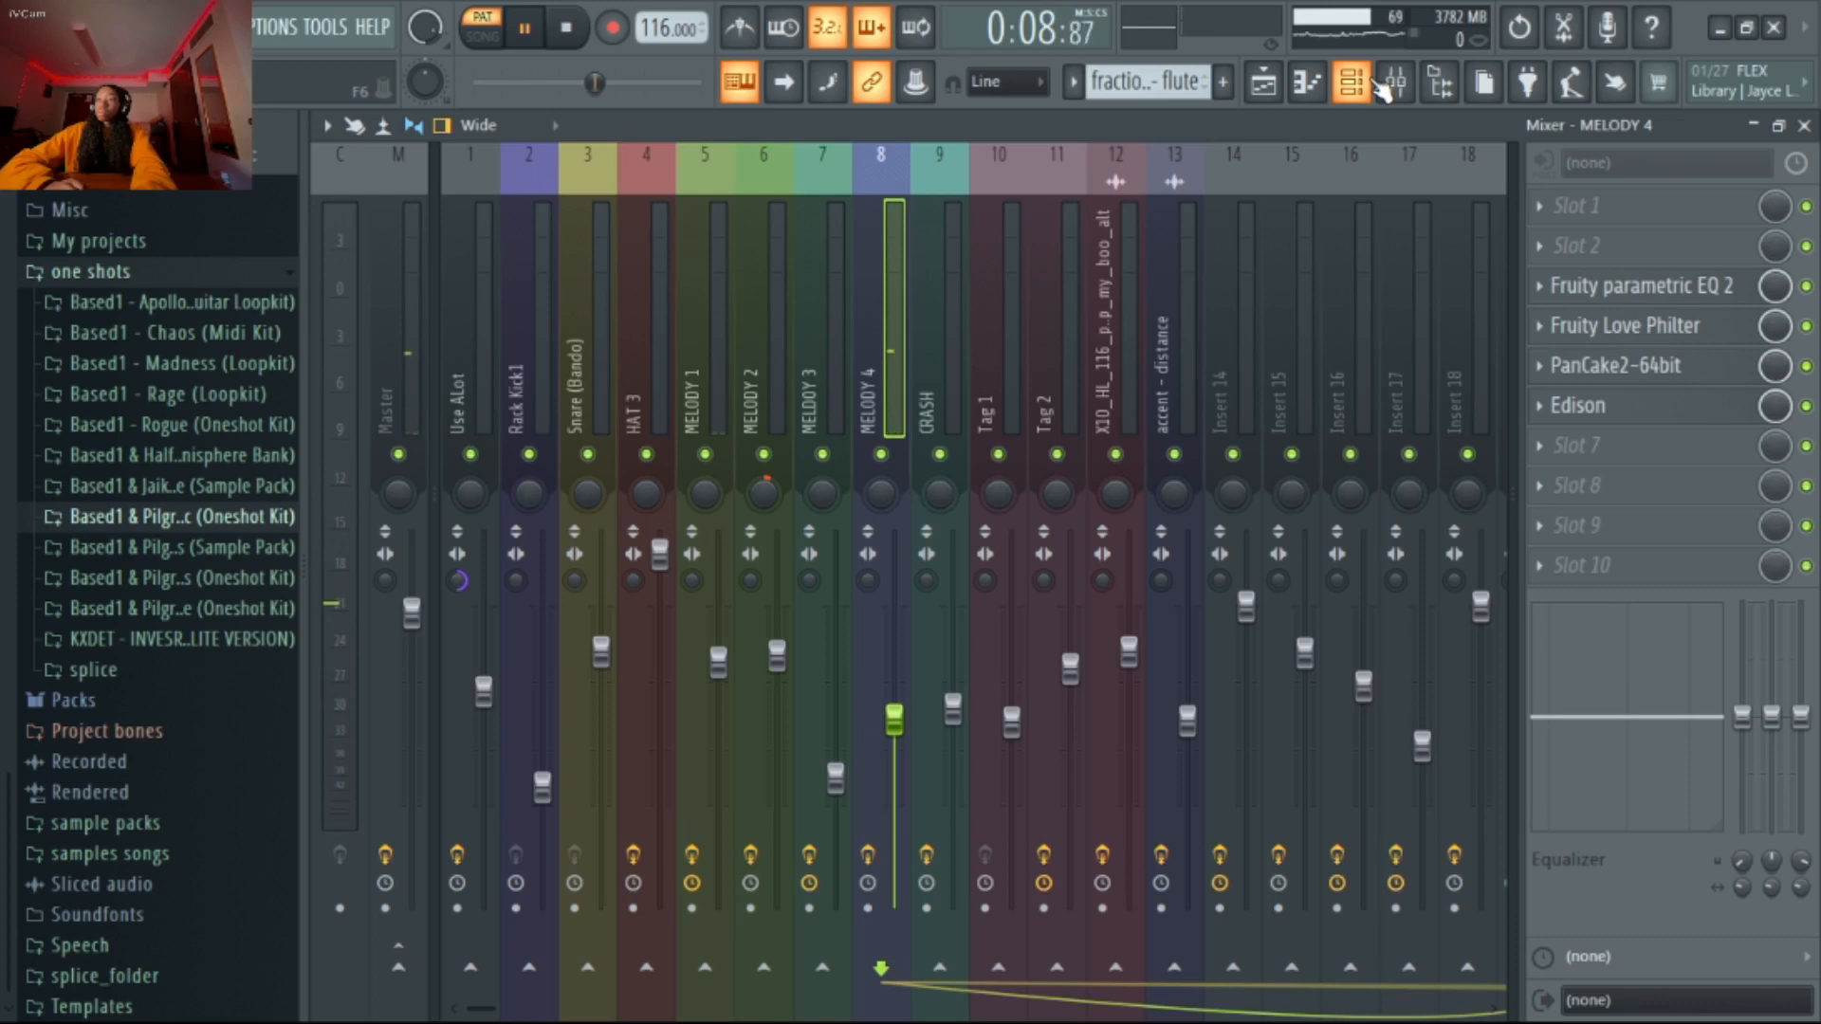
{"action": "key", "text": "space"}
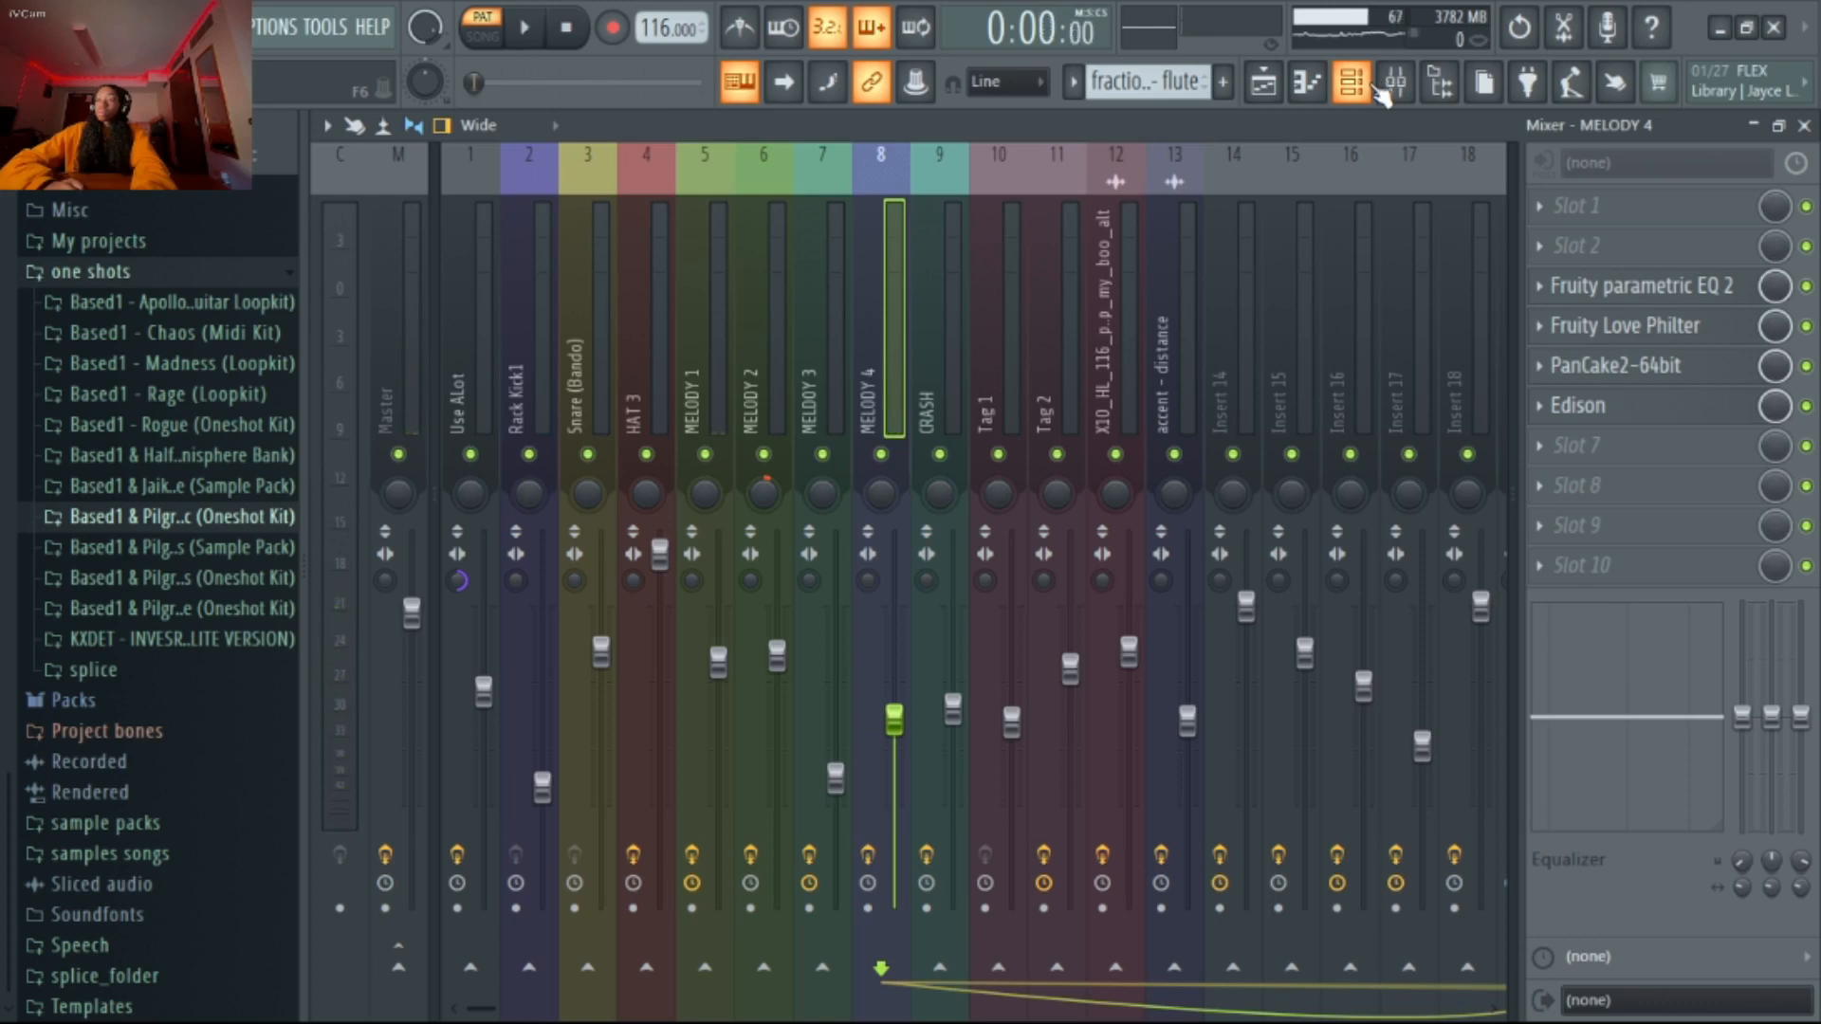
{"action": "left_click", "coordinate": [1618, 365]}
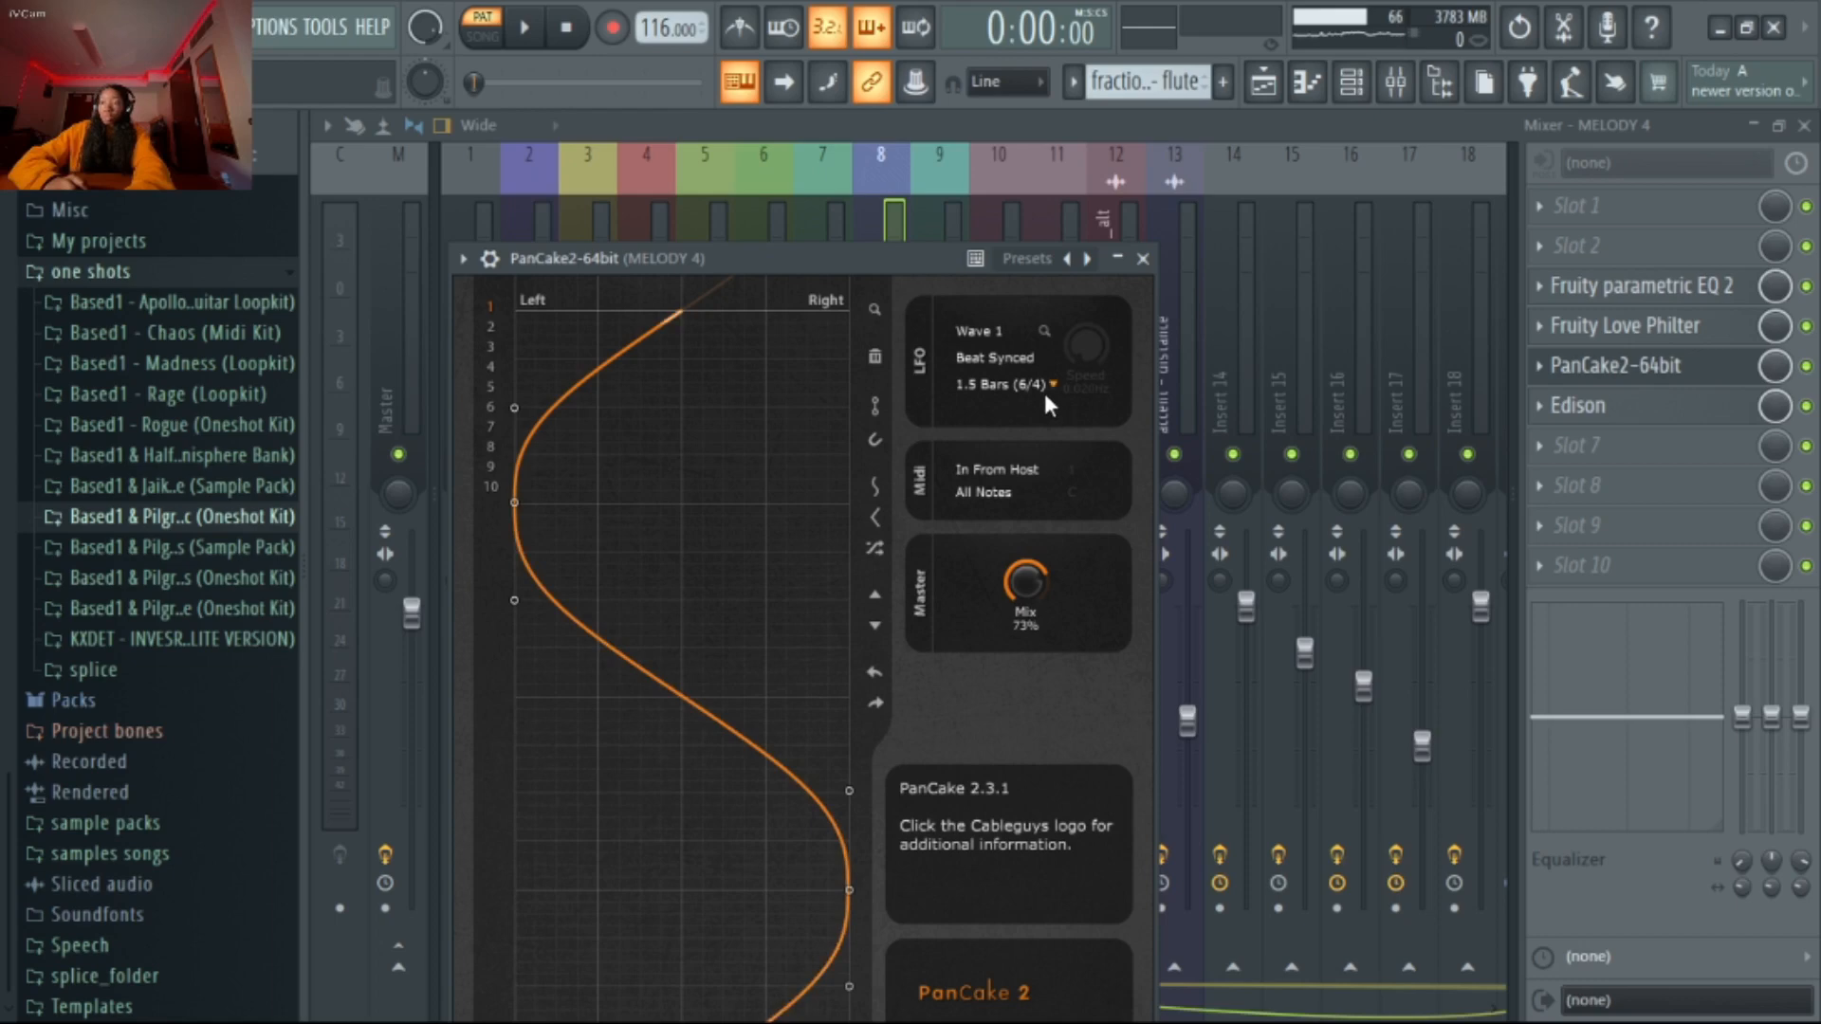
{"action": "left_click", "coordinate": [1145, 259]}
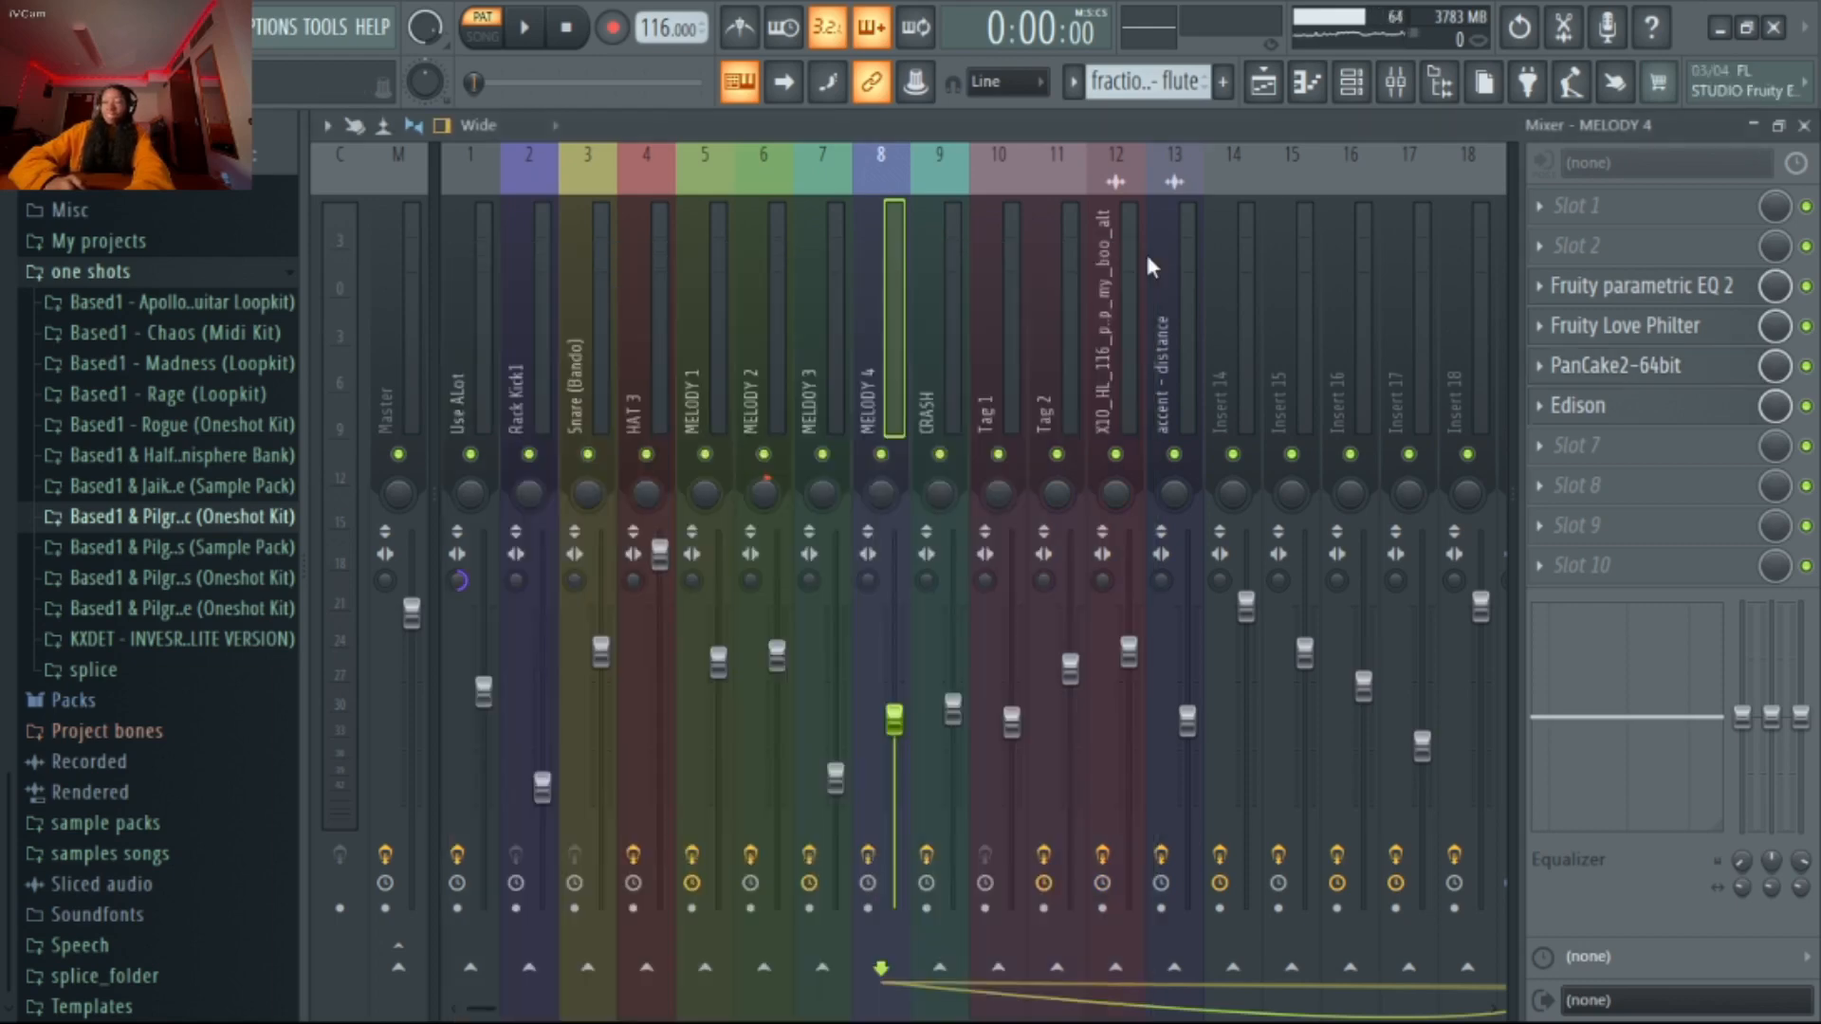
Switch to the gossip - bass pattern, open its notes in the piano roll and play them
{"action": "left_click", "coordinate": [1353, 82]}
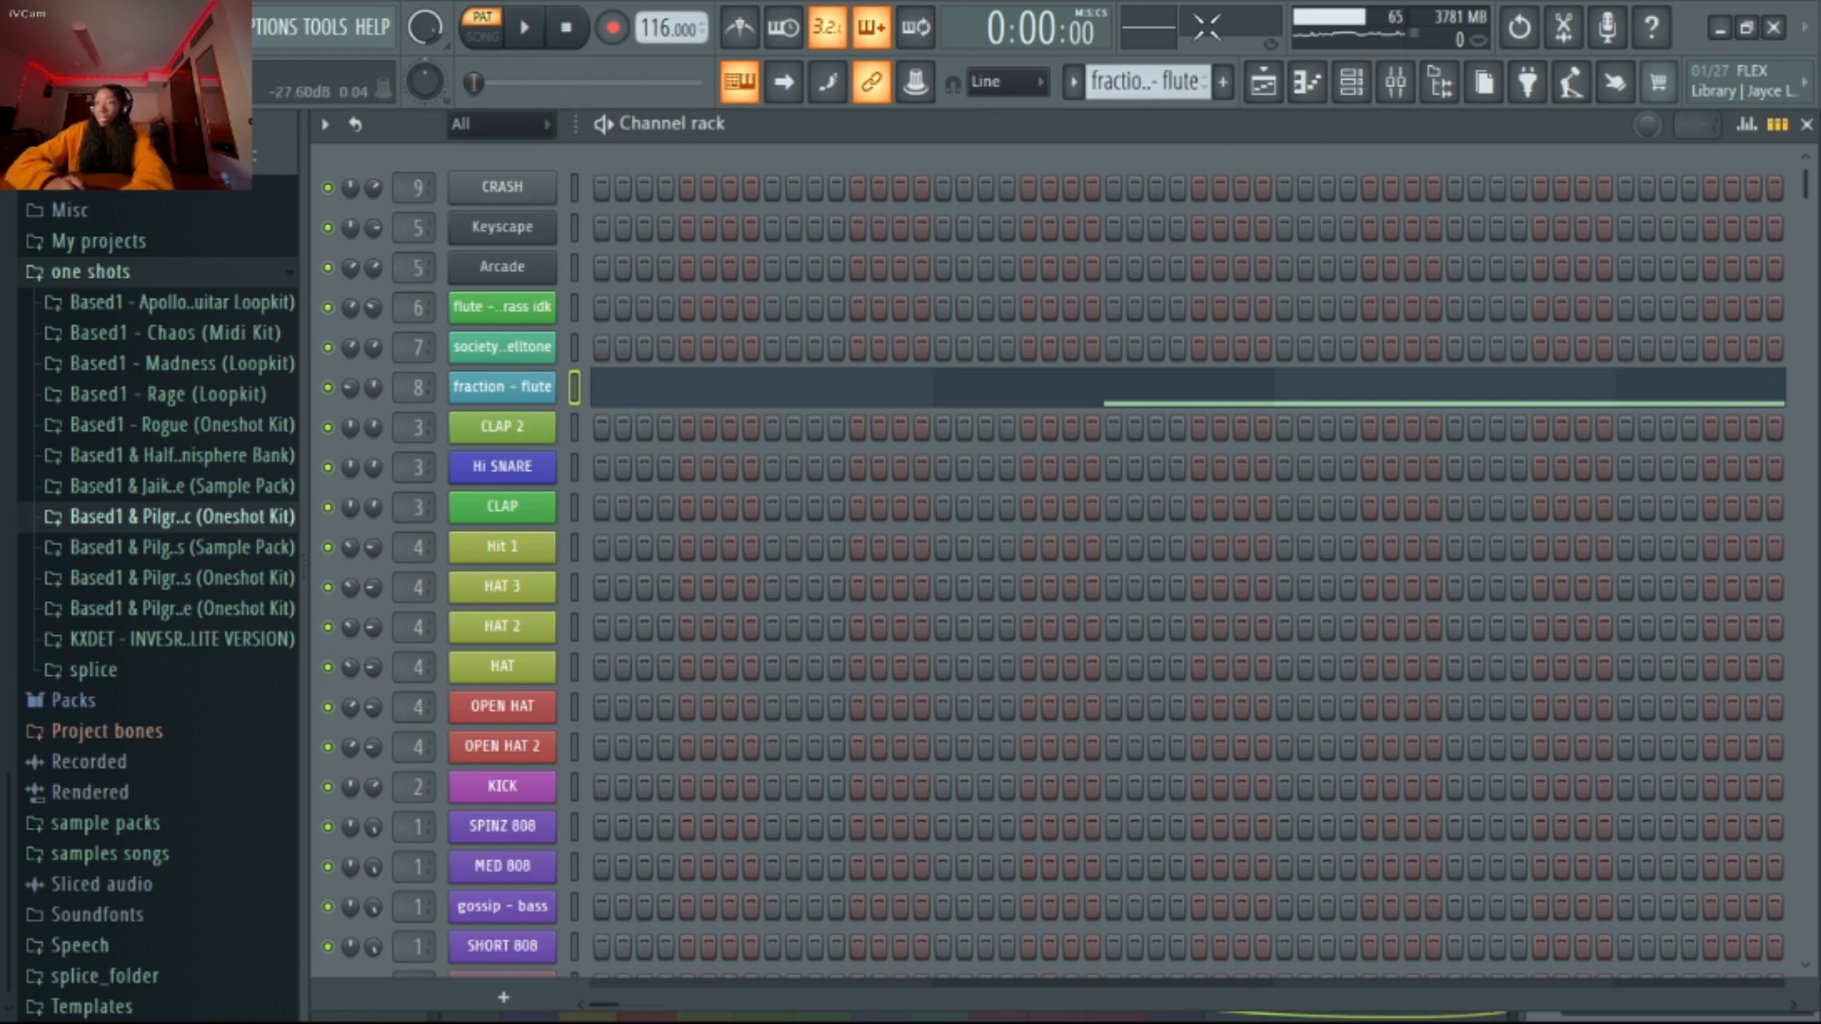
{"action": "scroll", "coordinate": [1154, 83], "scroll_direction": "down", "scroll_amount": 2}
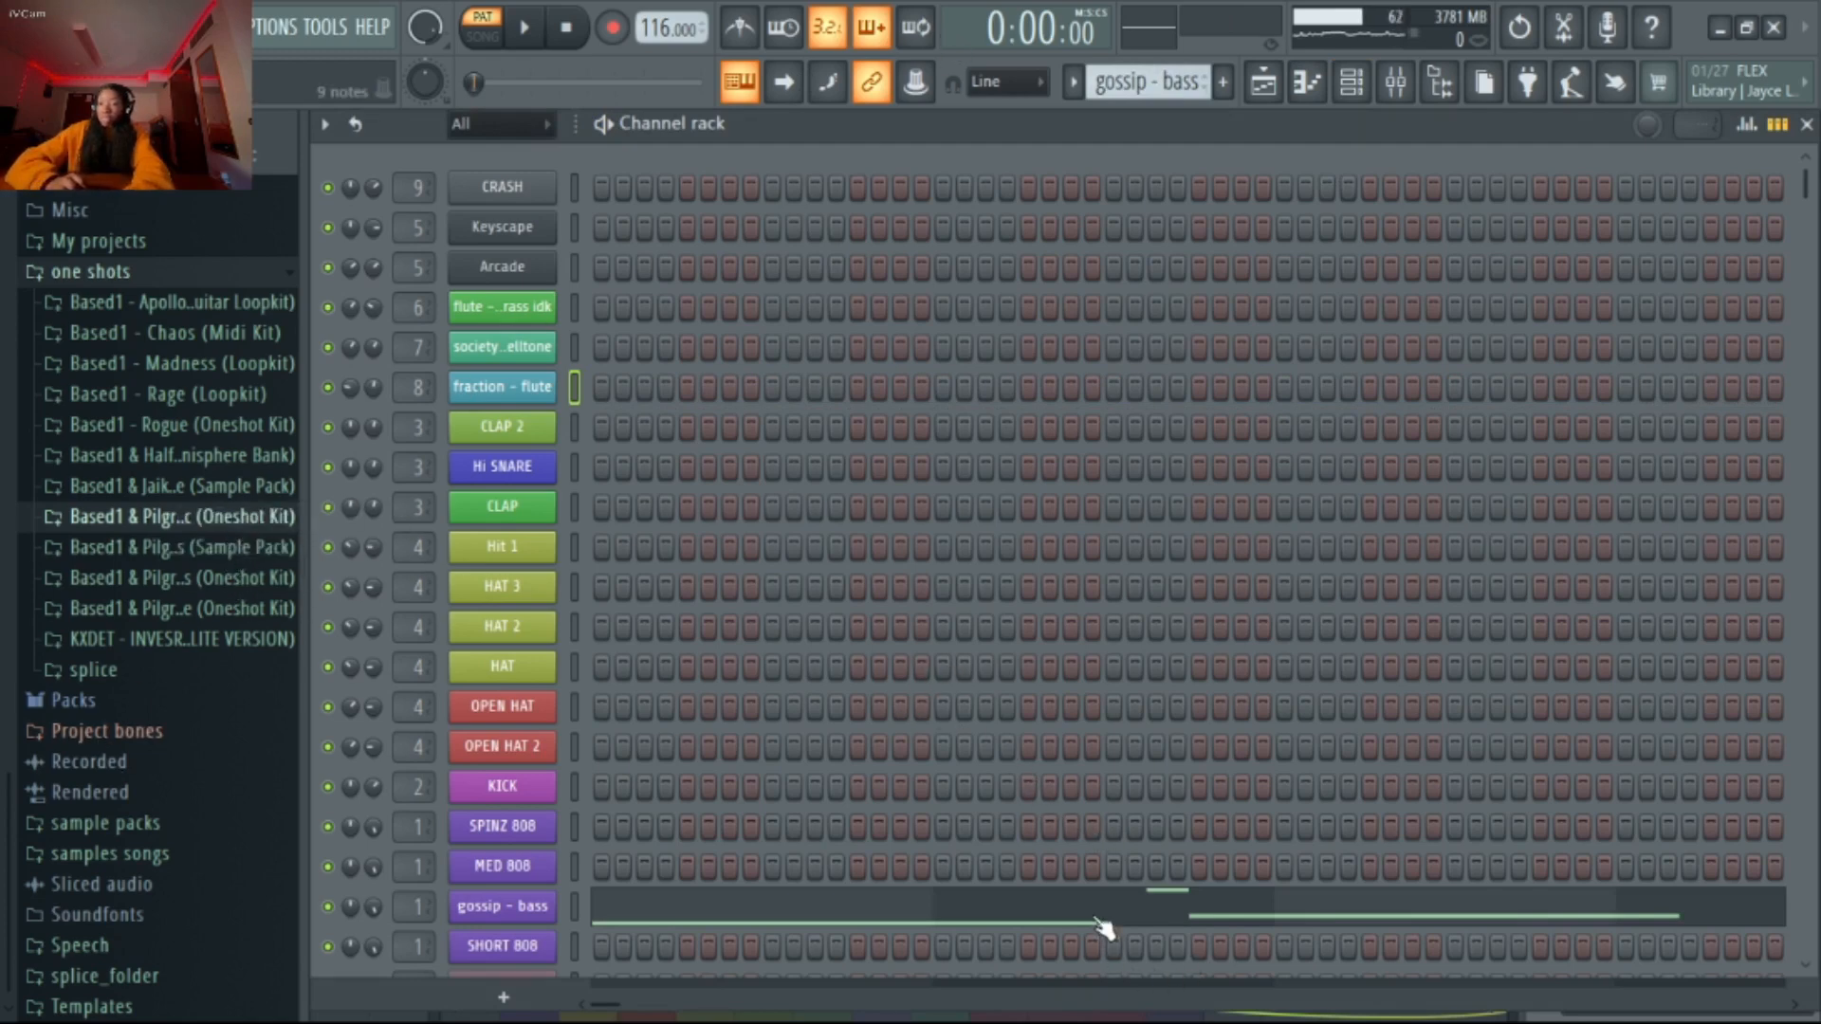
{"action": "left_click", "coordinate": [1039, 892]}
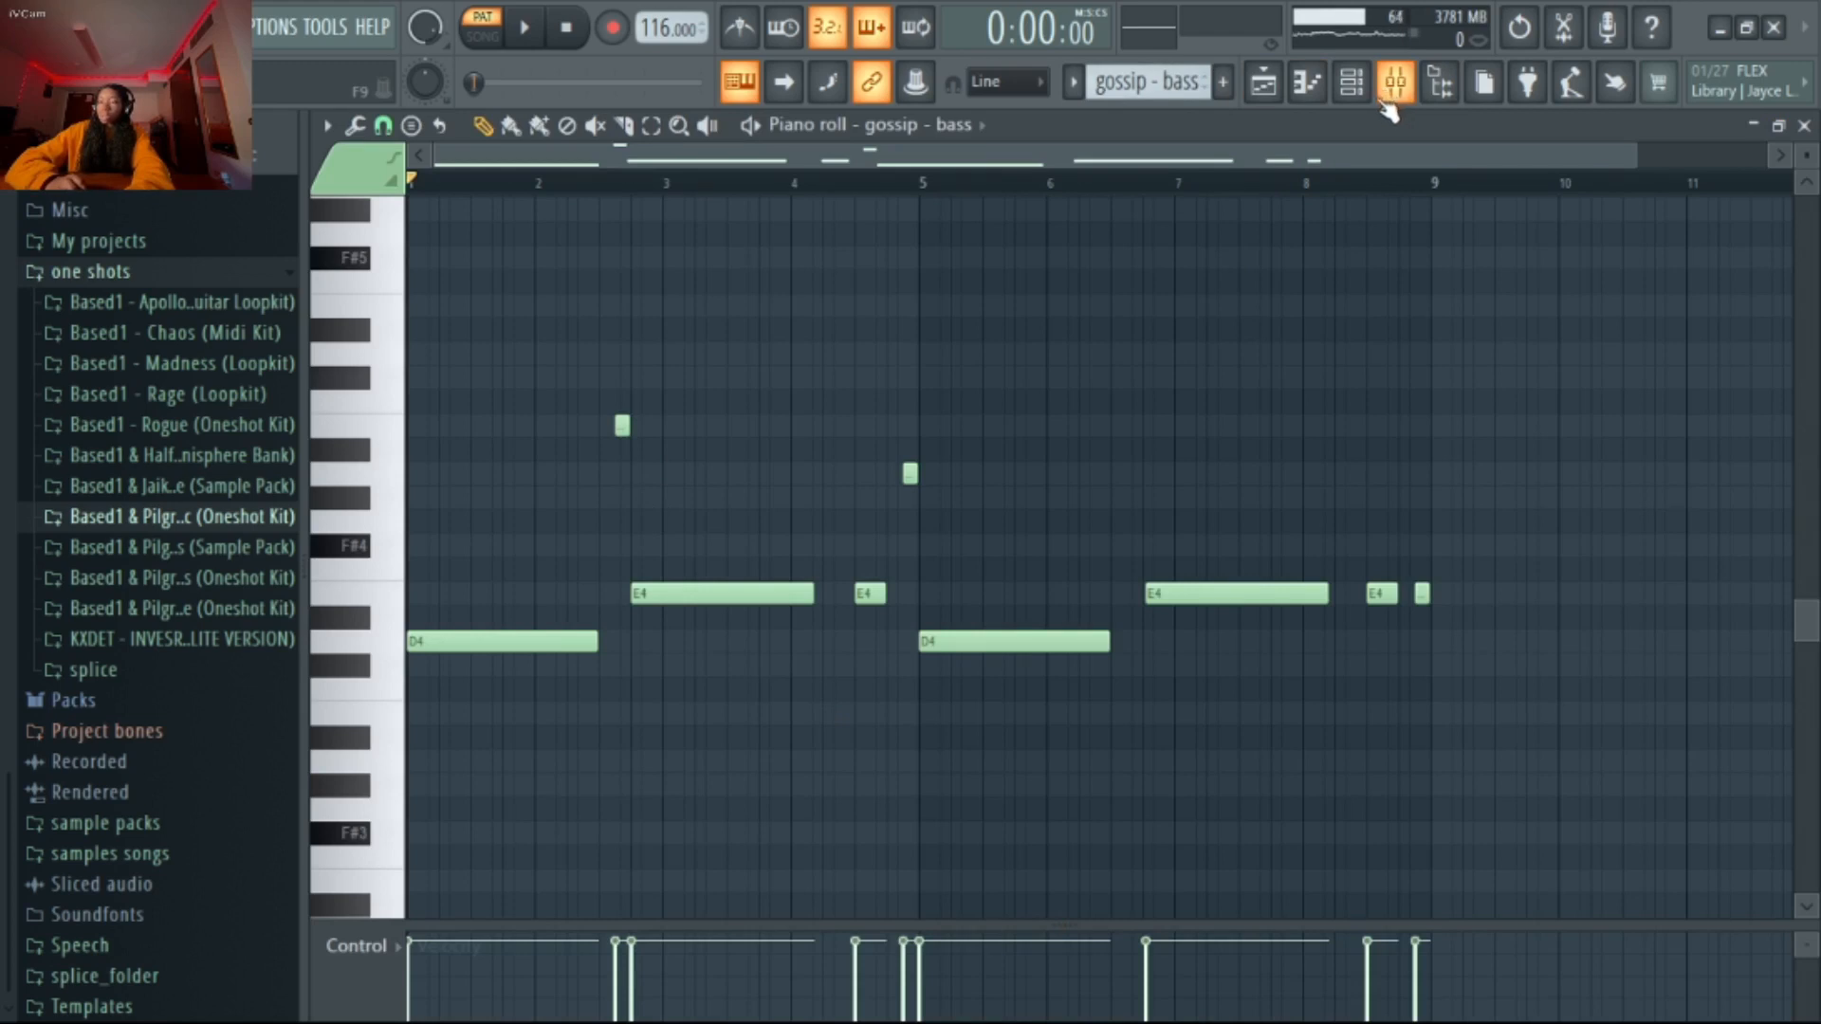
{"action": "key", "text": "space"}
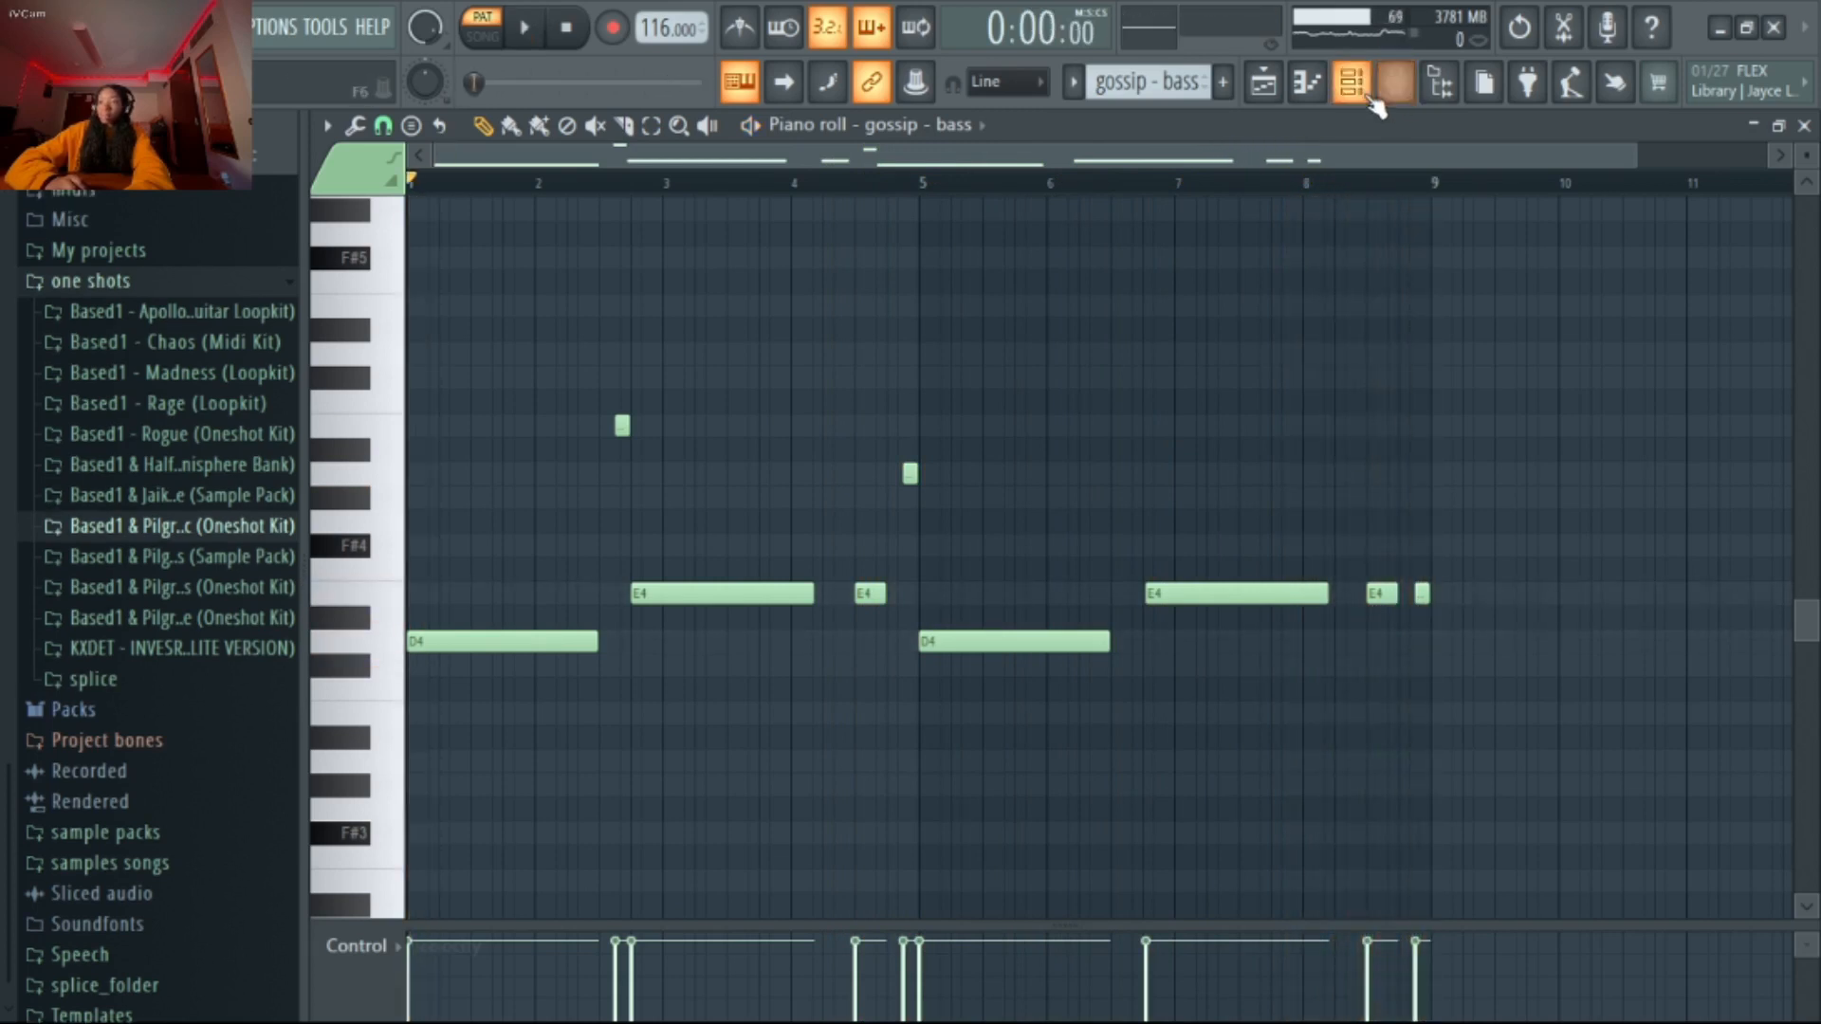
Switch to Pattern 7 and locate its clips in the playlist arrangement
{"action": "left_click", "coordinate": [1354, 84]}
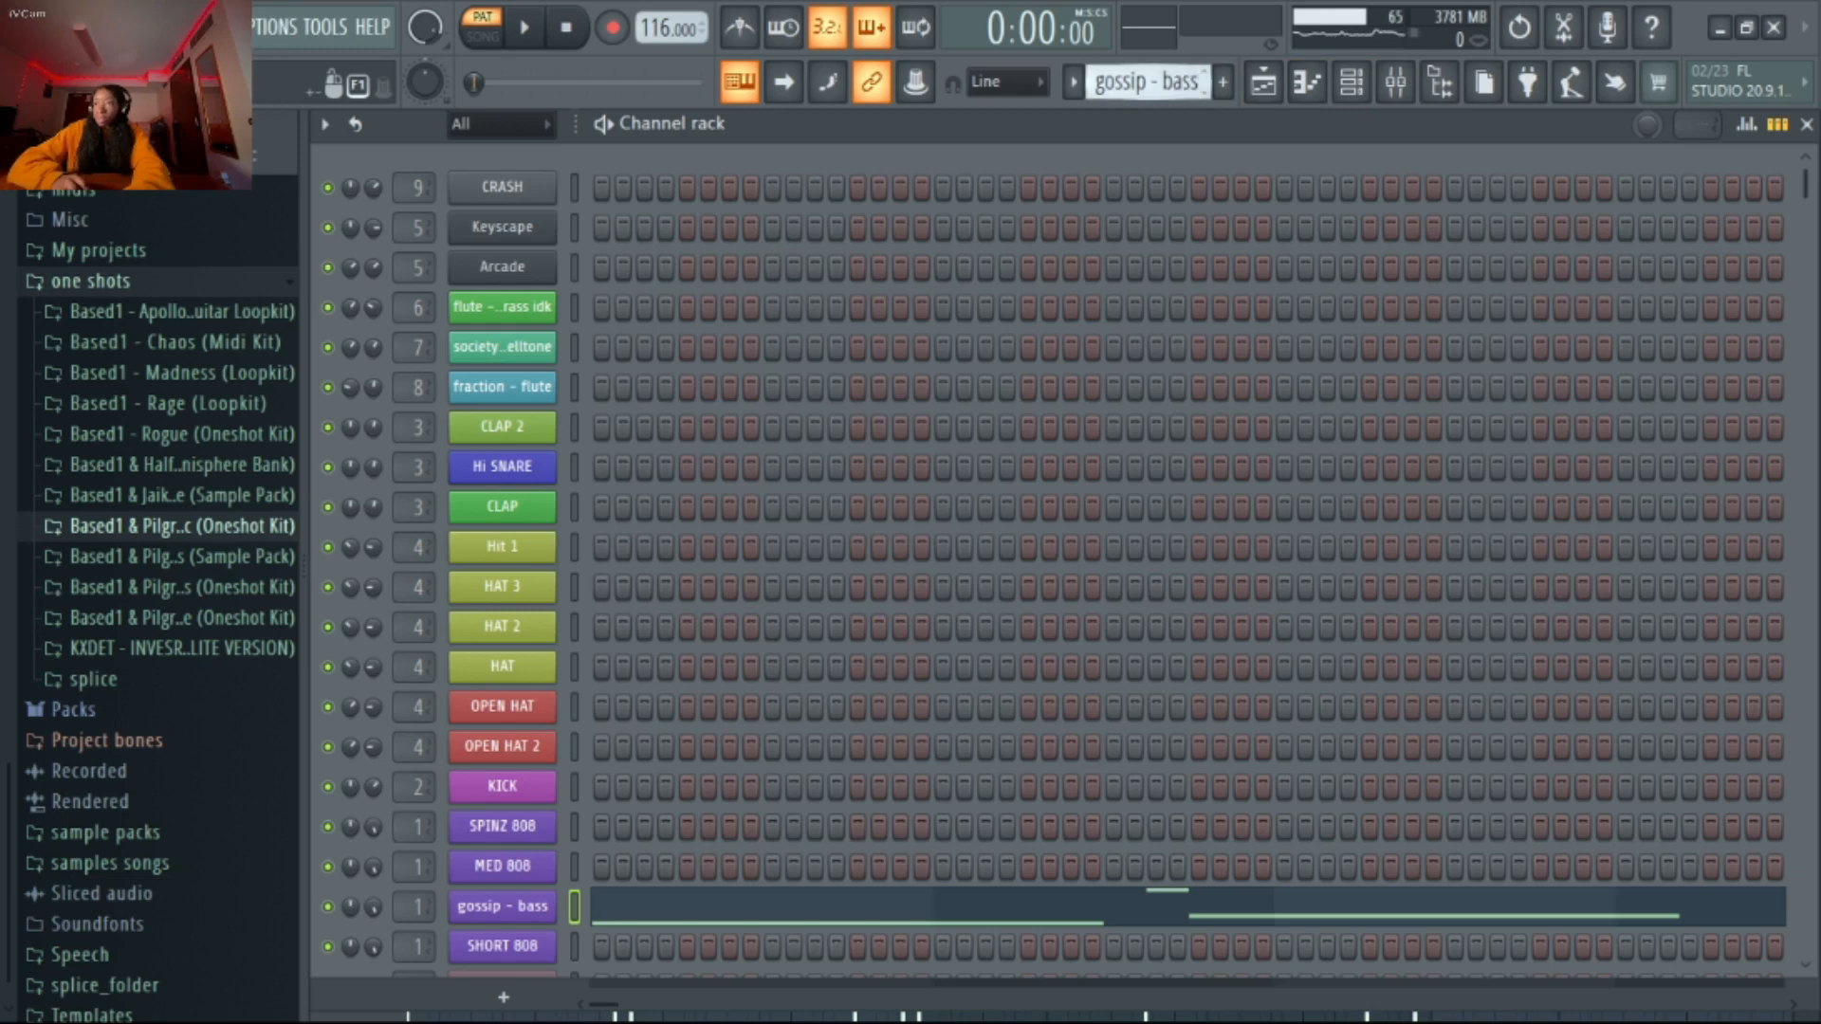
{"action": "scroll", "coordinate": [1183, 83], "scroll_direction": "down", "scroll_amount": 1}
{"action": "scroll", "coordinate": [1121, 440], "scroll_direction": "down", "scroll_amount": 3}
{"action": "scroll", "coordinate": [1121, 438], "scroll_direction": "up", "scroll_amount": 3}
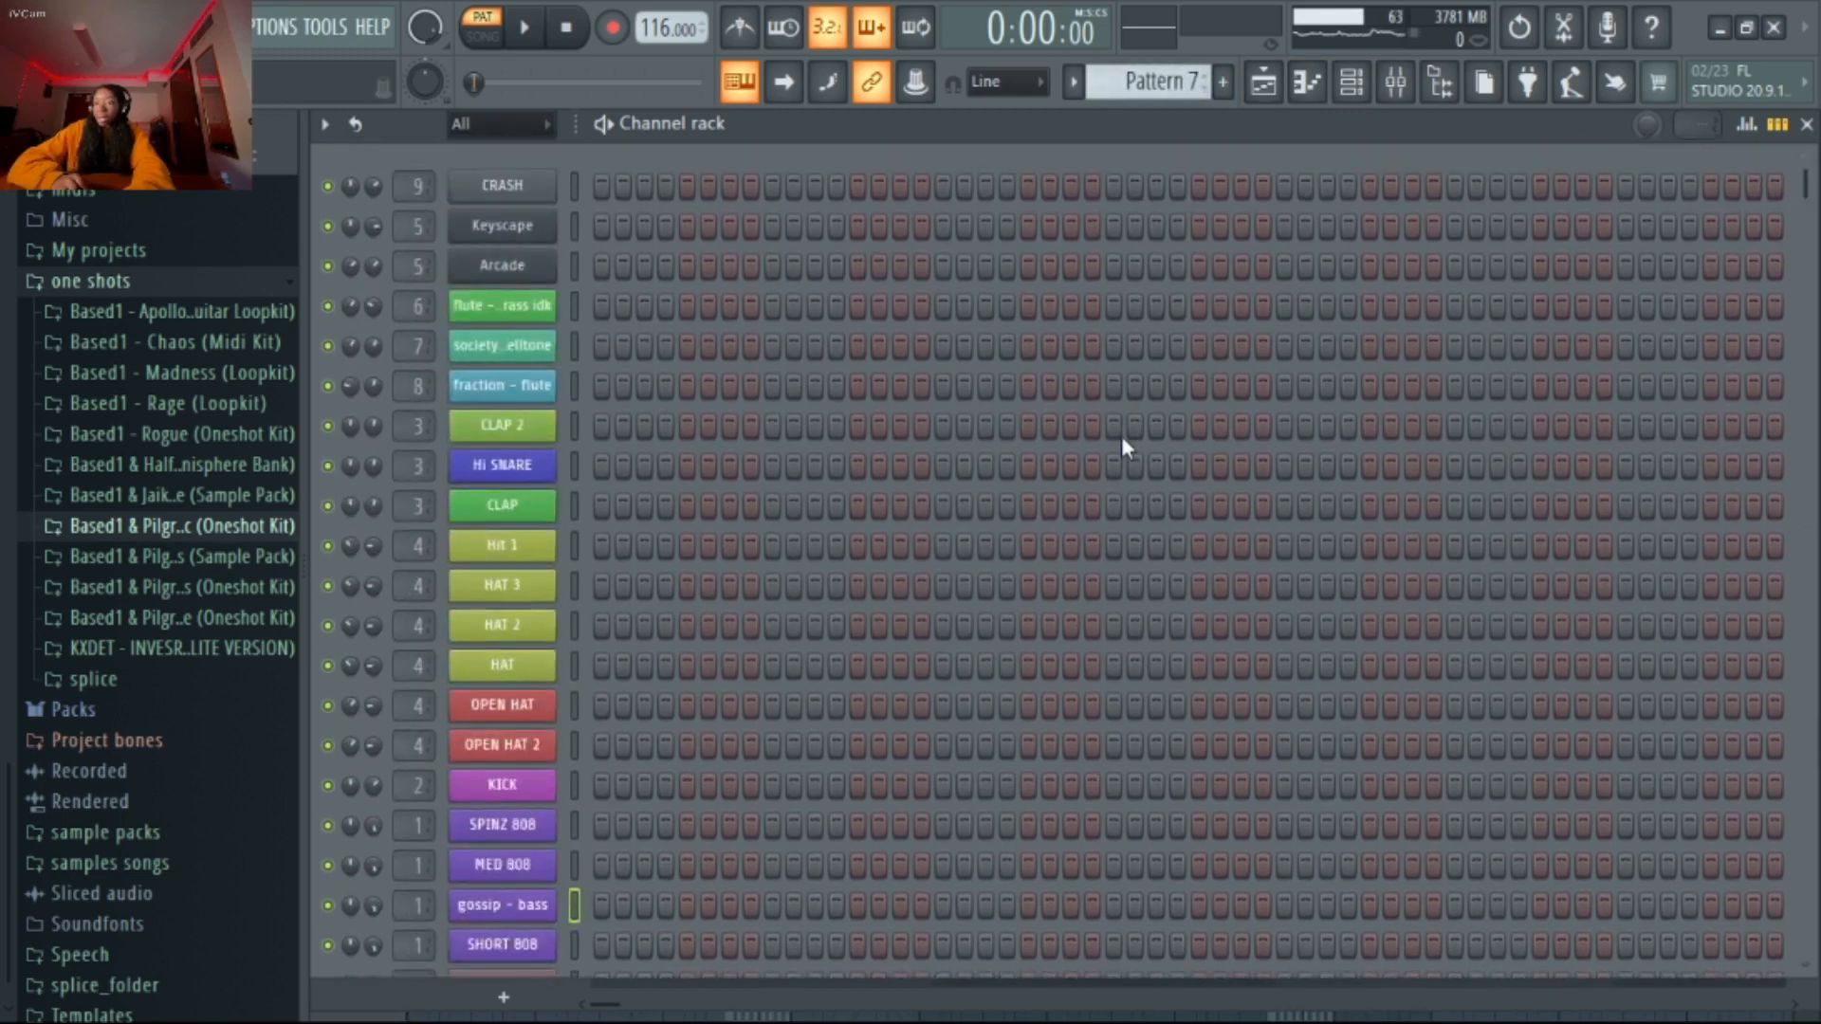
{"action": "left_click", "coordinate": [1267, 92]}
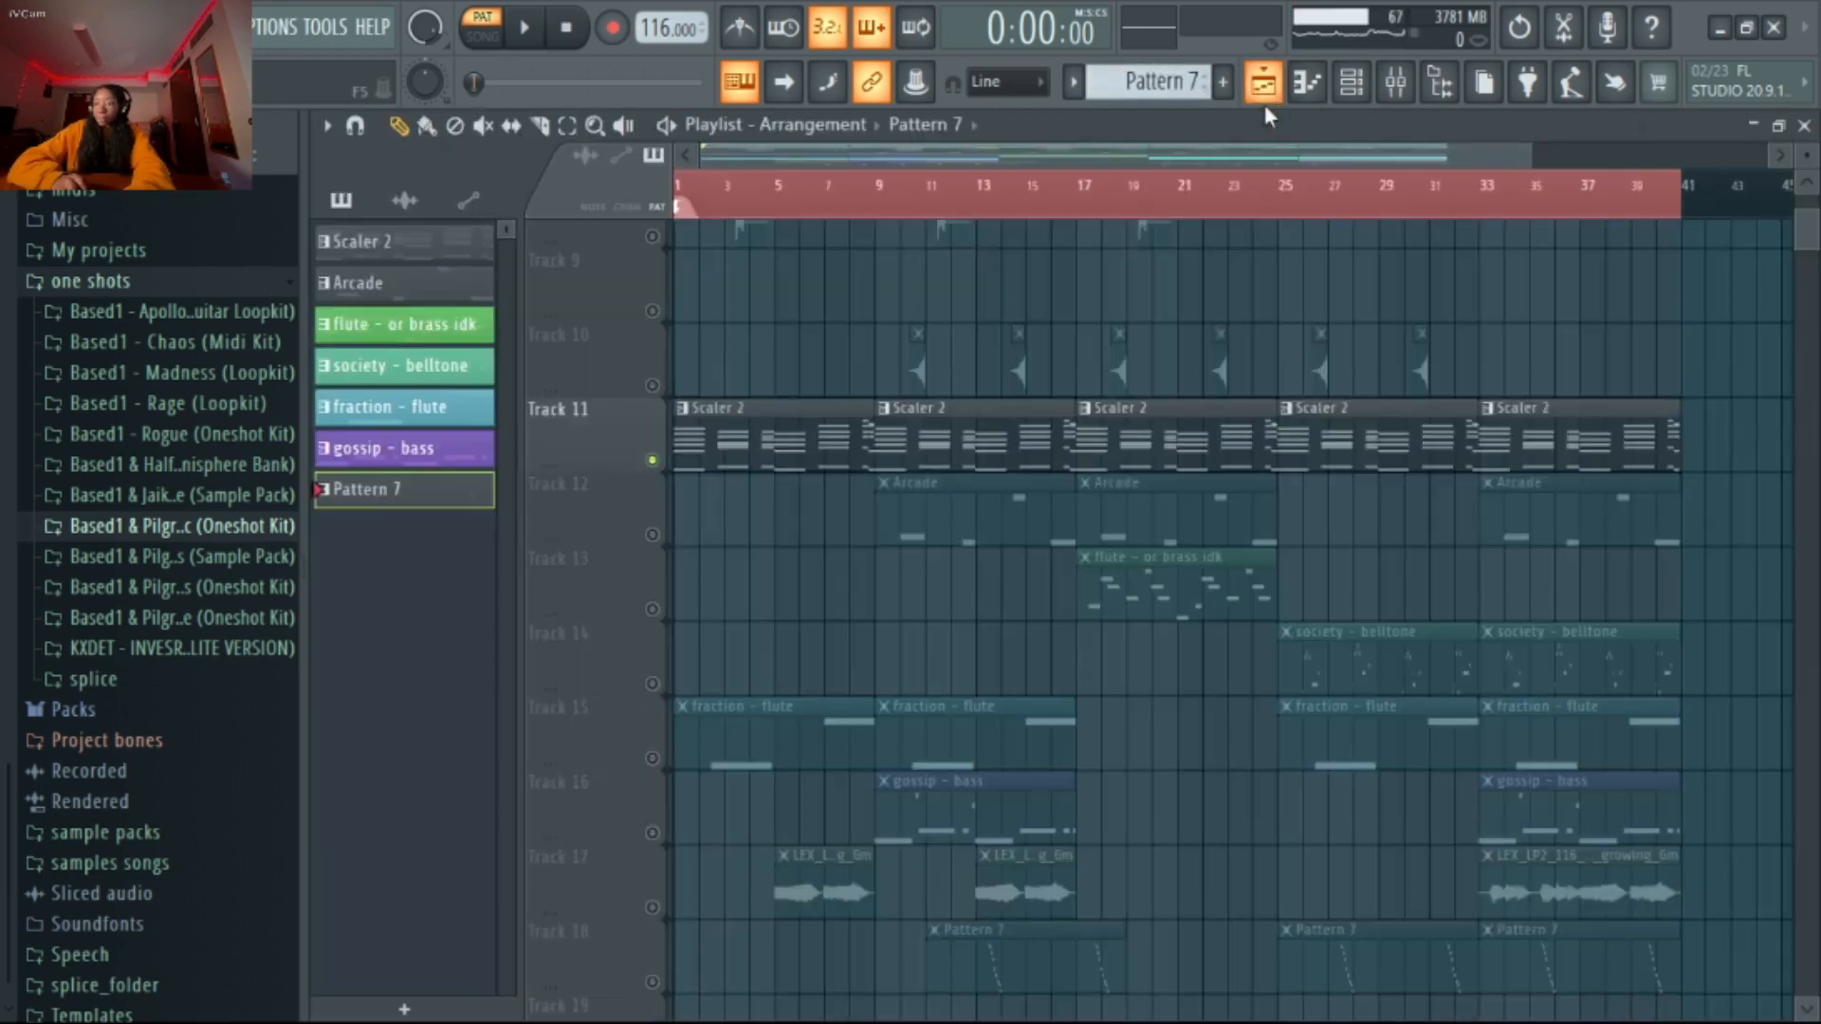
{"action": "scroll", "coordinate": [1290, 470], "scroll_direction": "down", "scroll_amount": 3}
{"action": "scroll", "coordinate": [1008, 748], "scroll_direction": "up", "scroll_amount": 2}
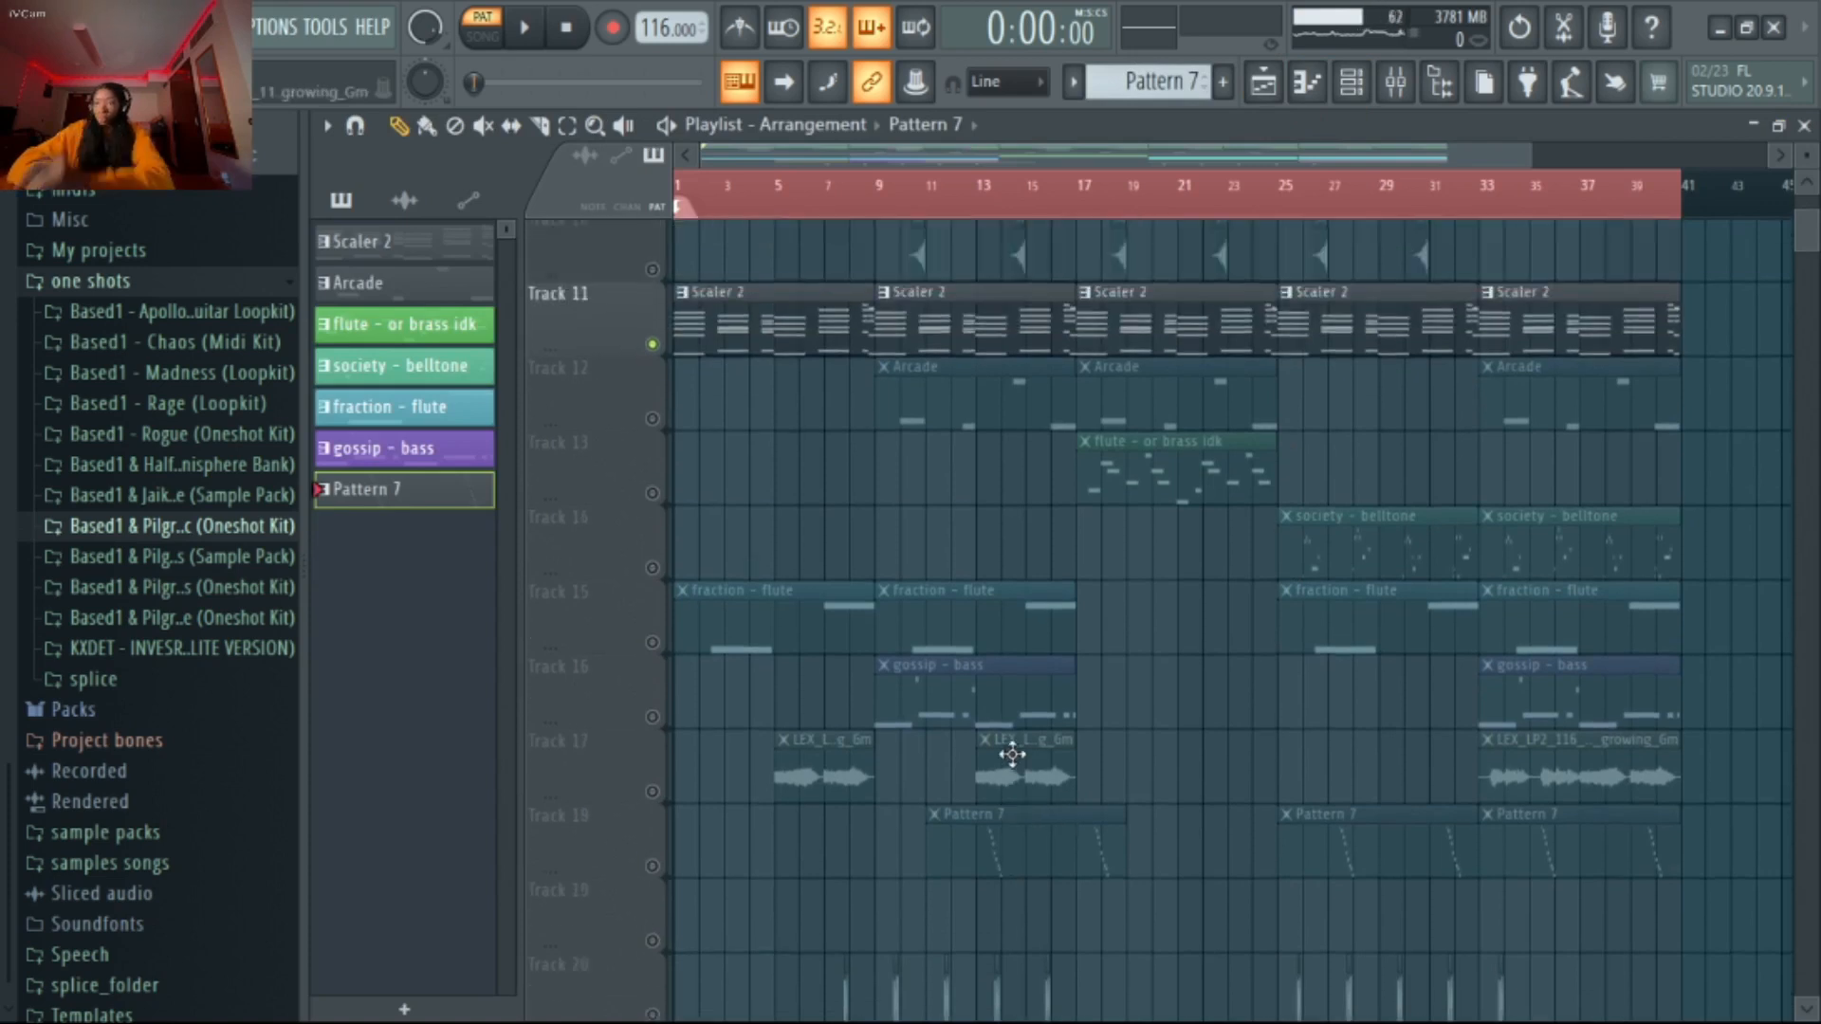
Open Pattern 7's respect - piano notes in the piano roll and play the descending run from about bar 7
{"action": "double_click", "coordinate": [1013, 864]}
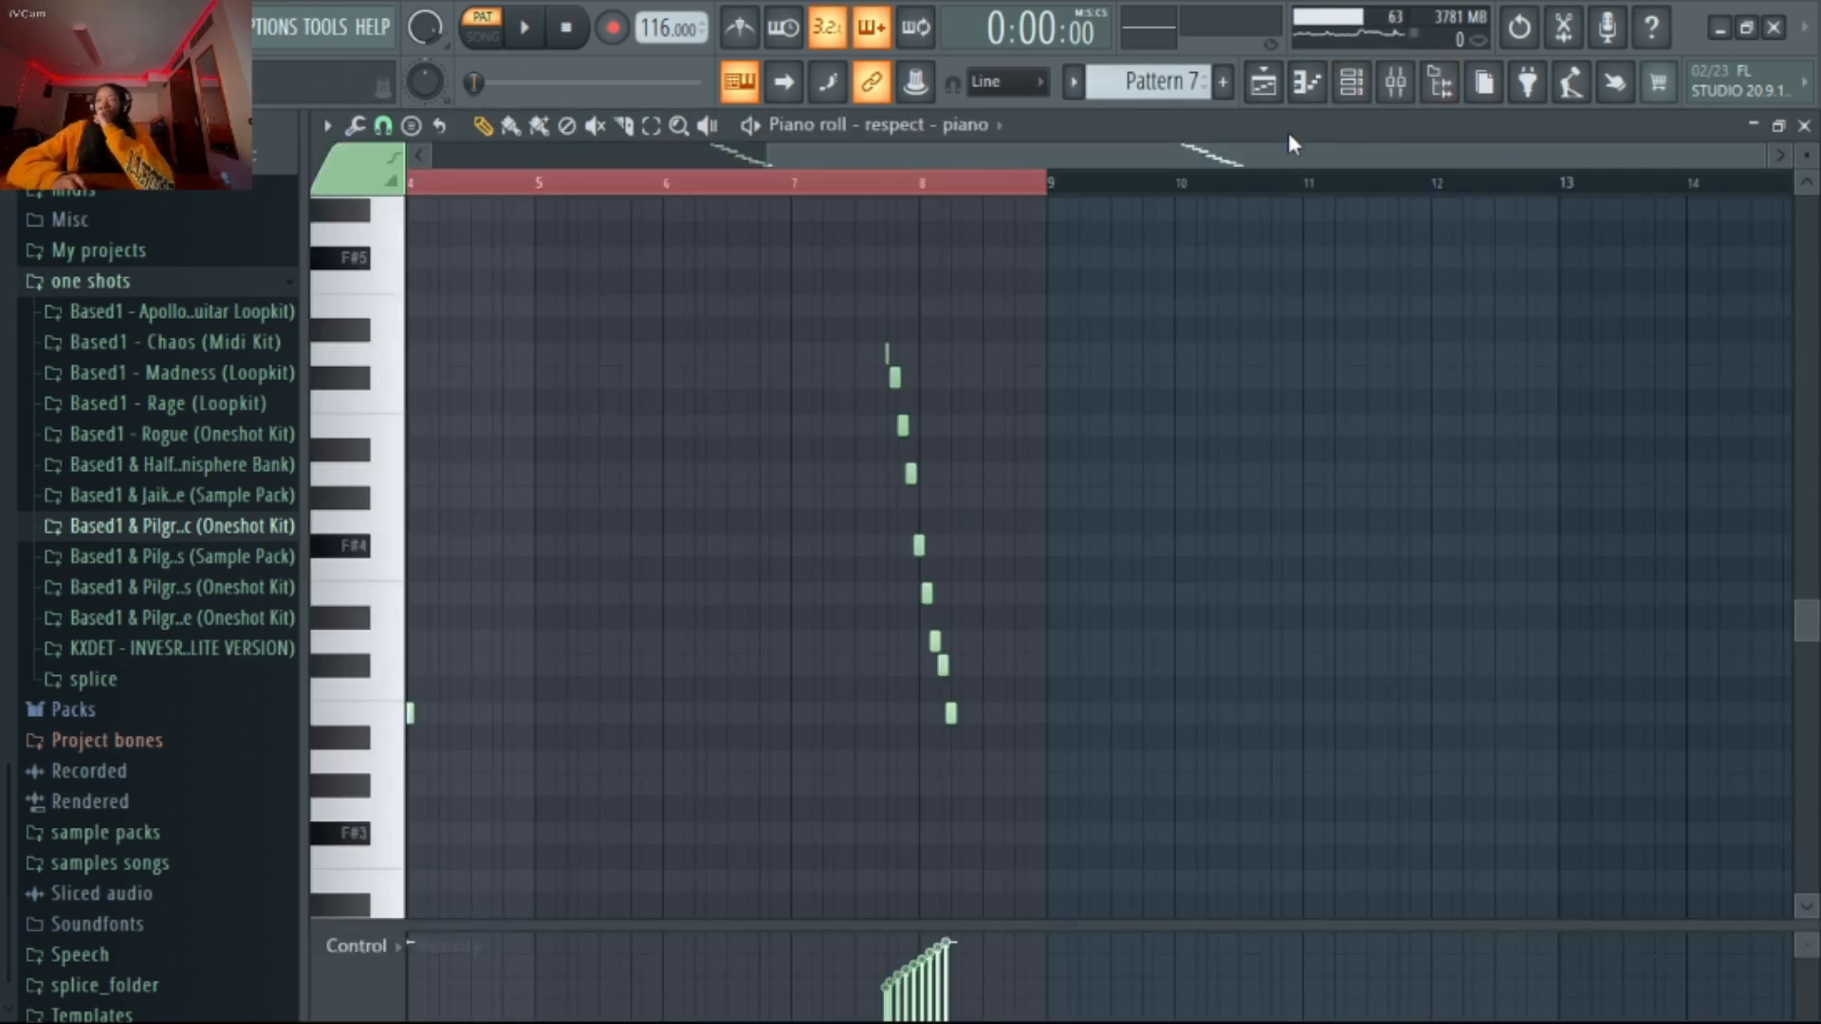
{"action": "left_click", "coordinate": [813, 187]}
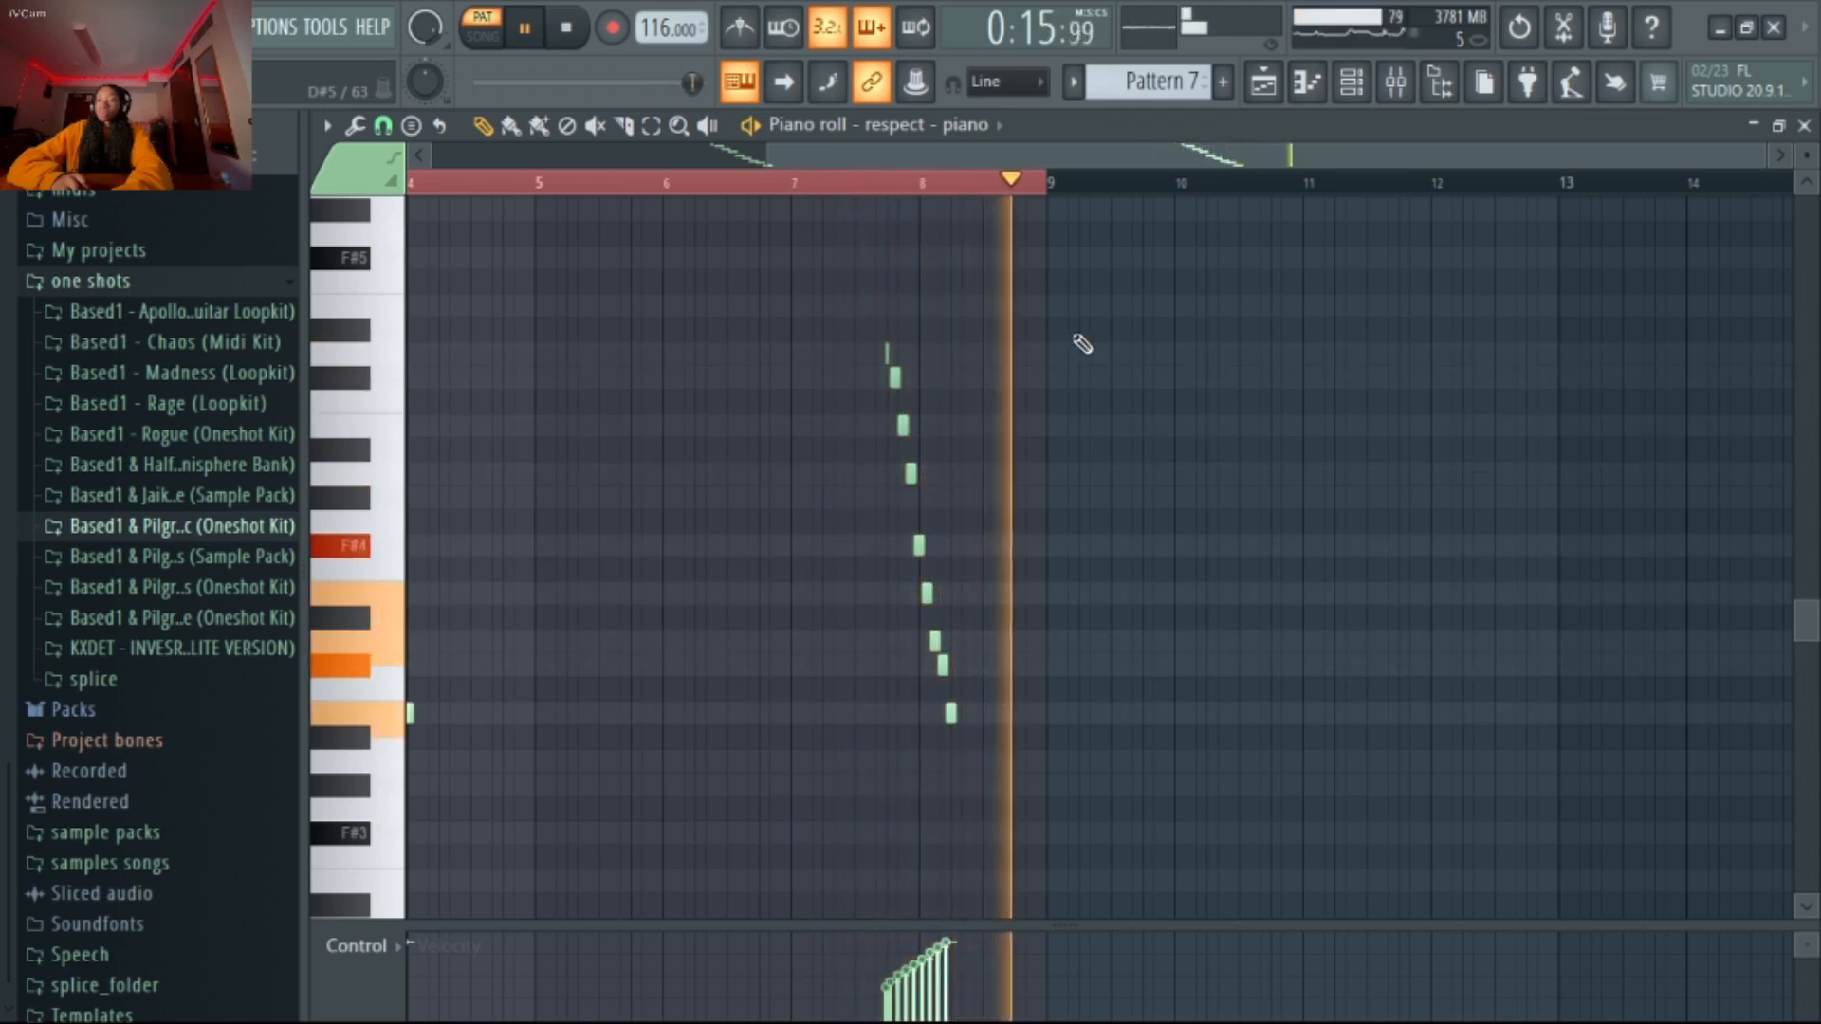
{"action": "key", "text": "space"}
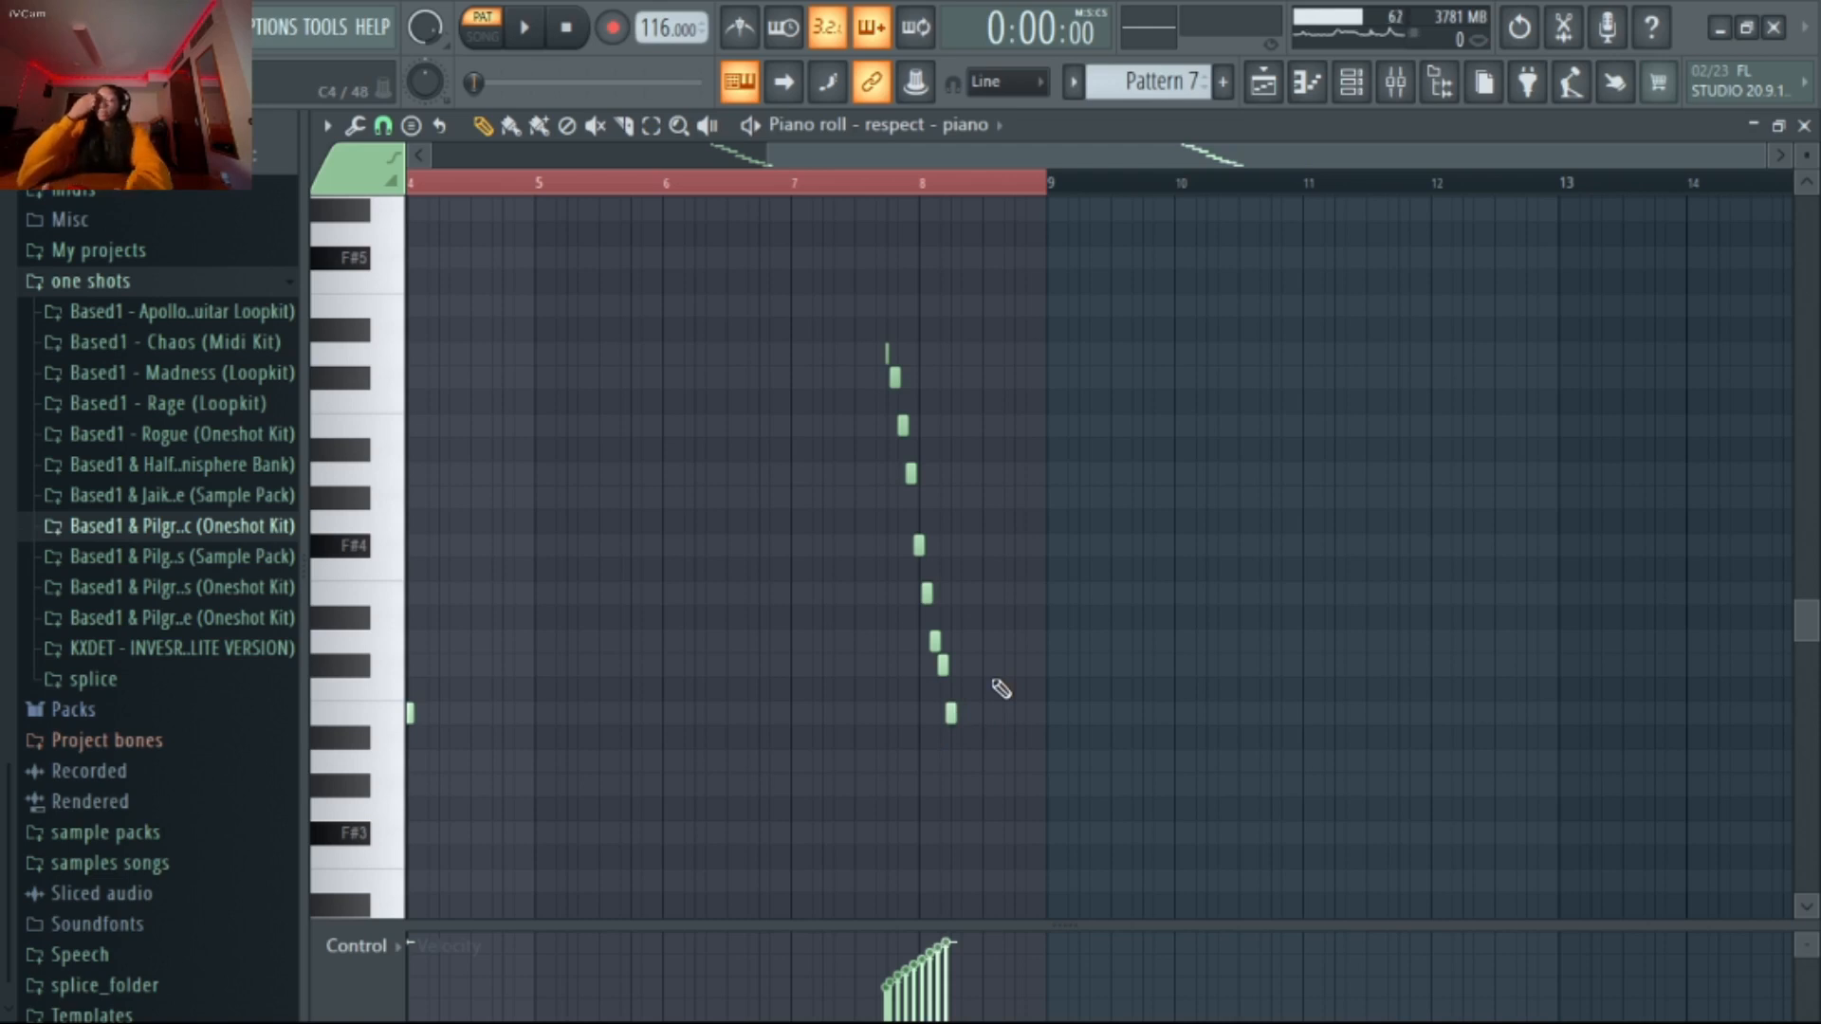
Take Track 11 out of solo in the playlist and solo Track 6 instead
{"action": "left_click", "coordinate": [1263, 81]}
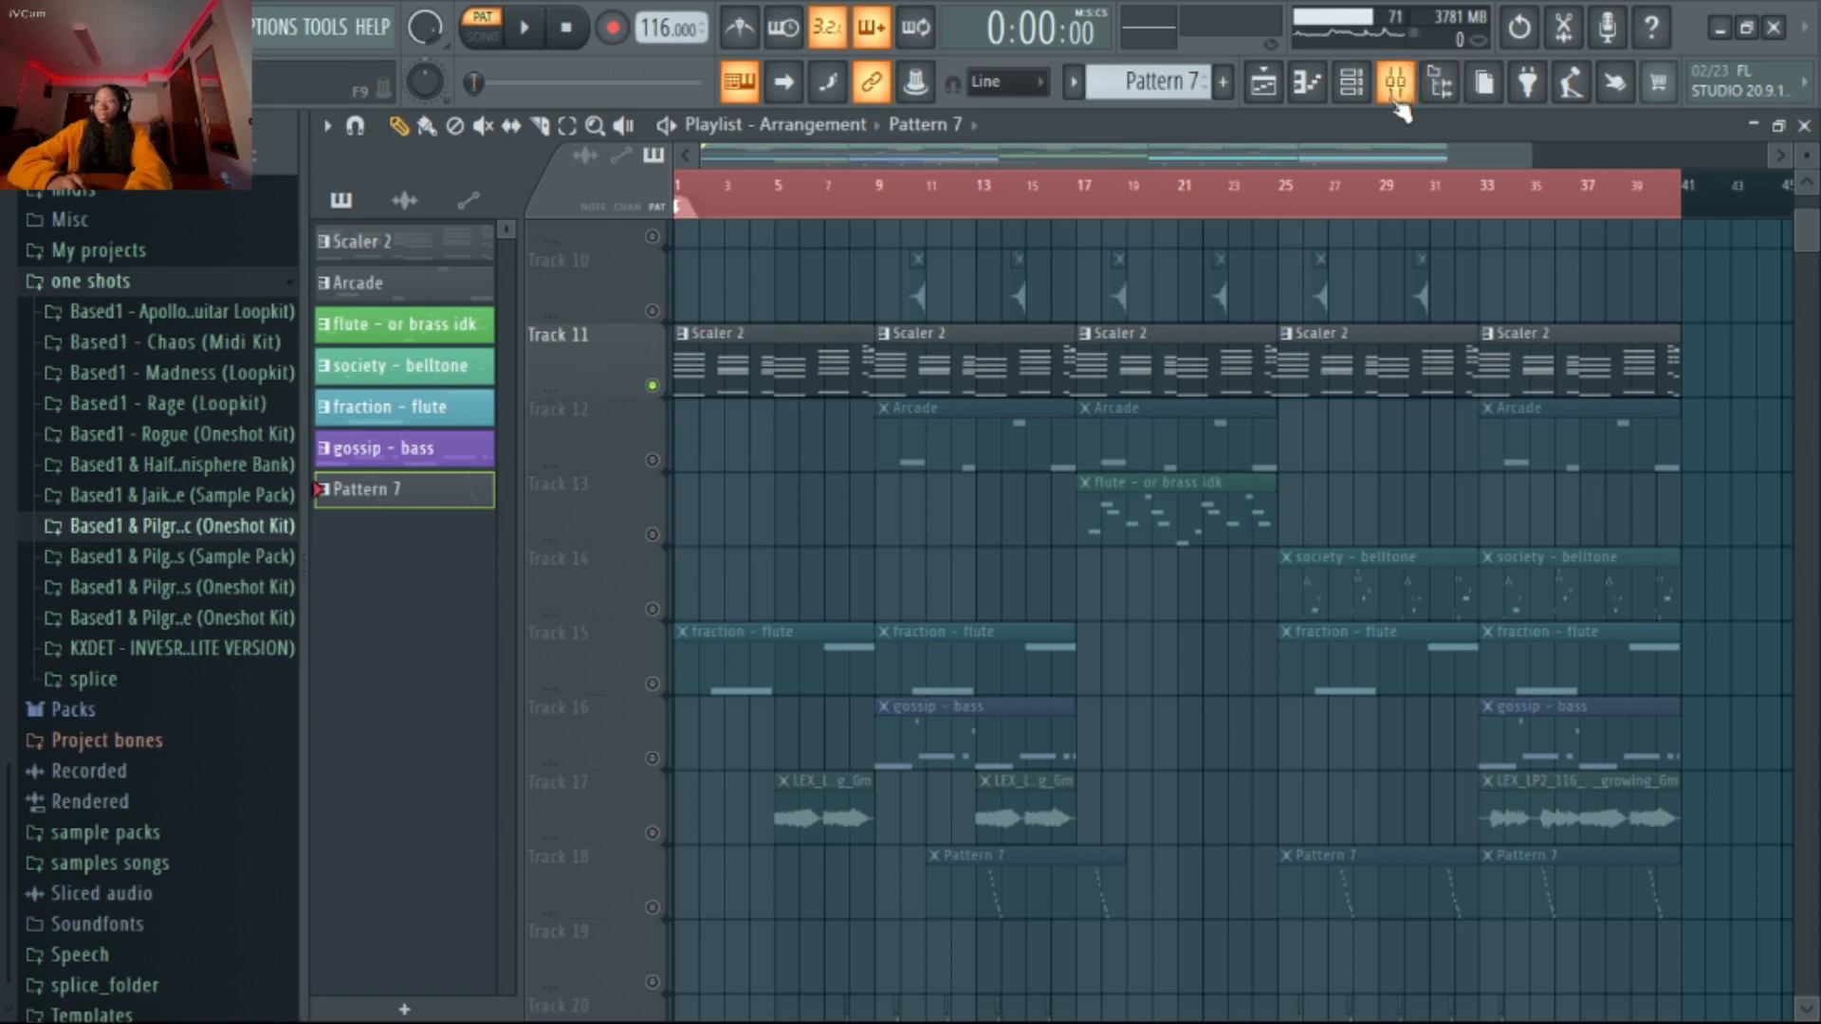
{"action": "scroll", "coordinate": [1382, 561], "scroll_direction": "down", "scroll_amount": 1}
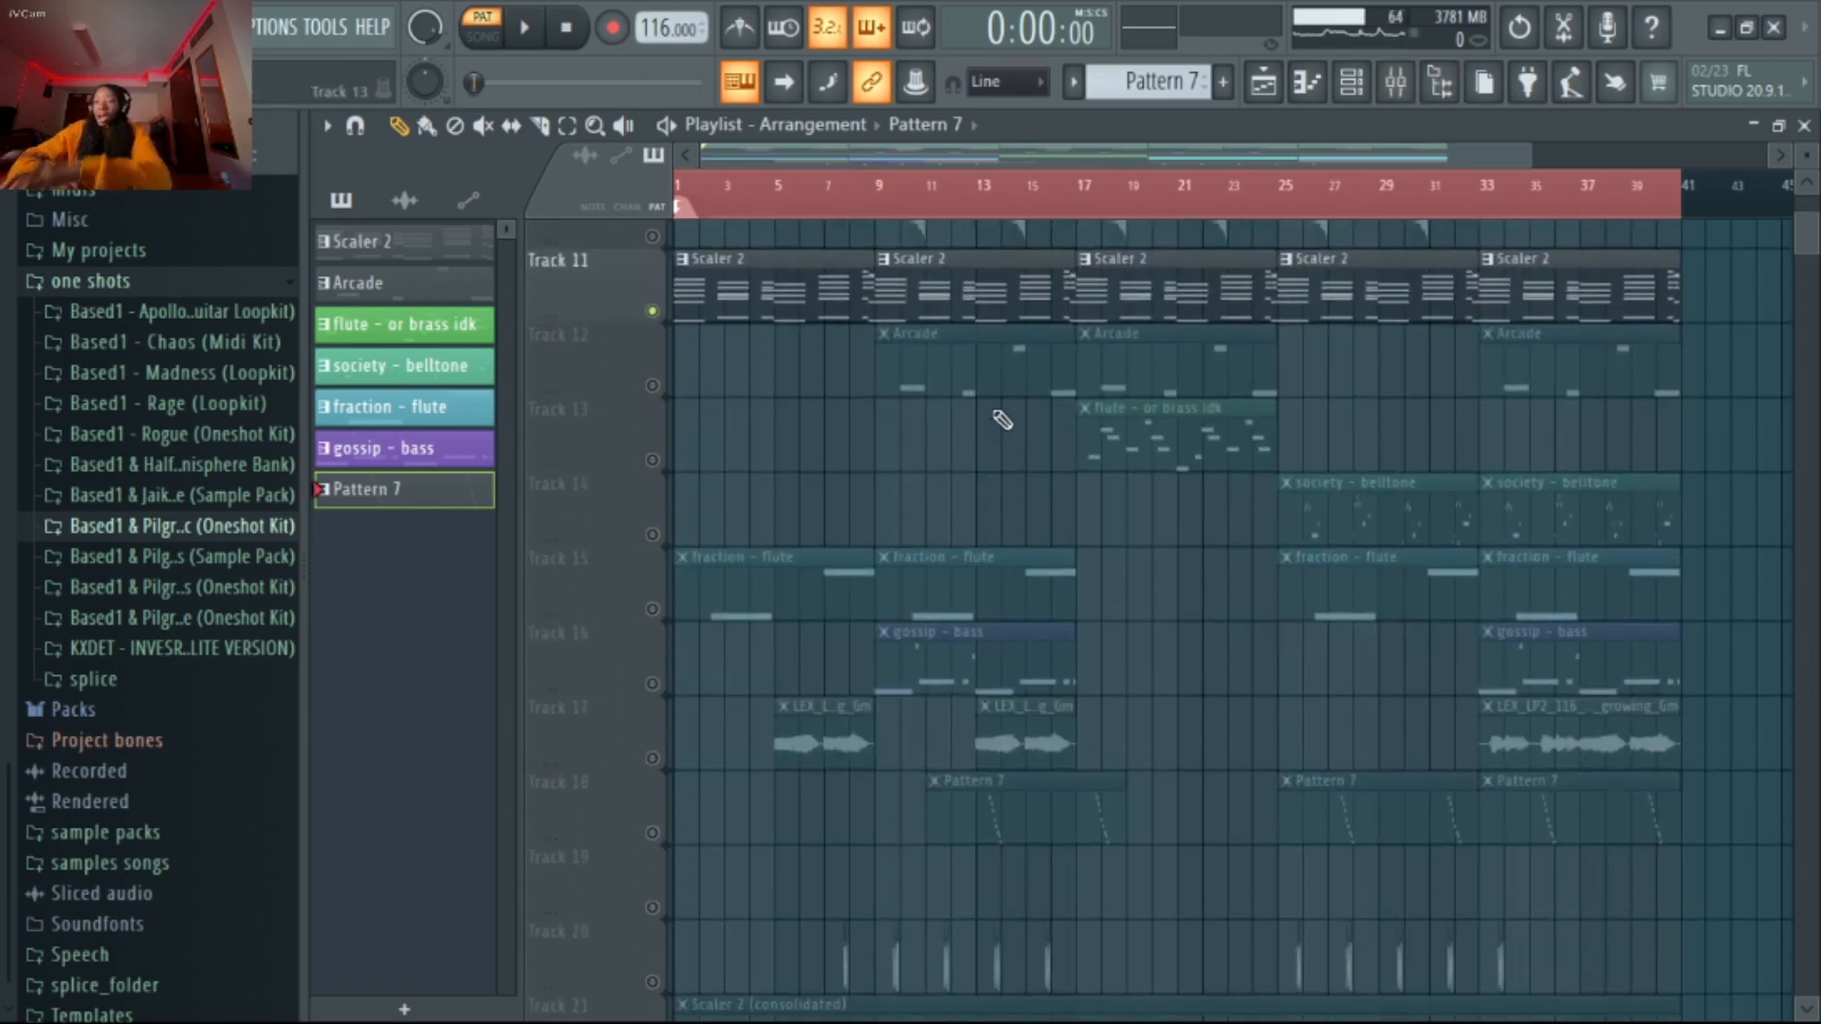
{"action": "scroll", "coordinate": [923, 379], "scroll_direction": "up", "scroll_amount": 9}
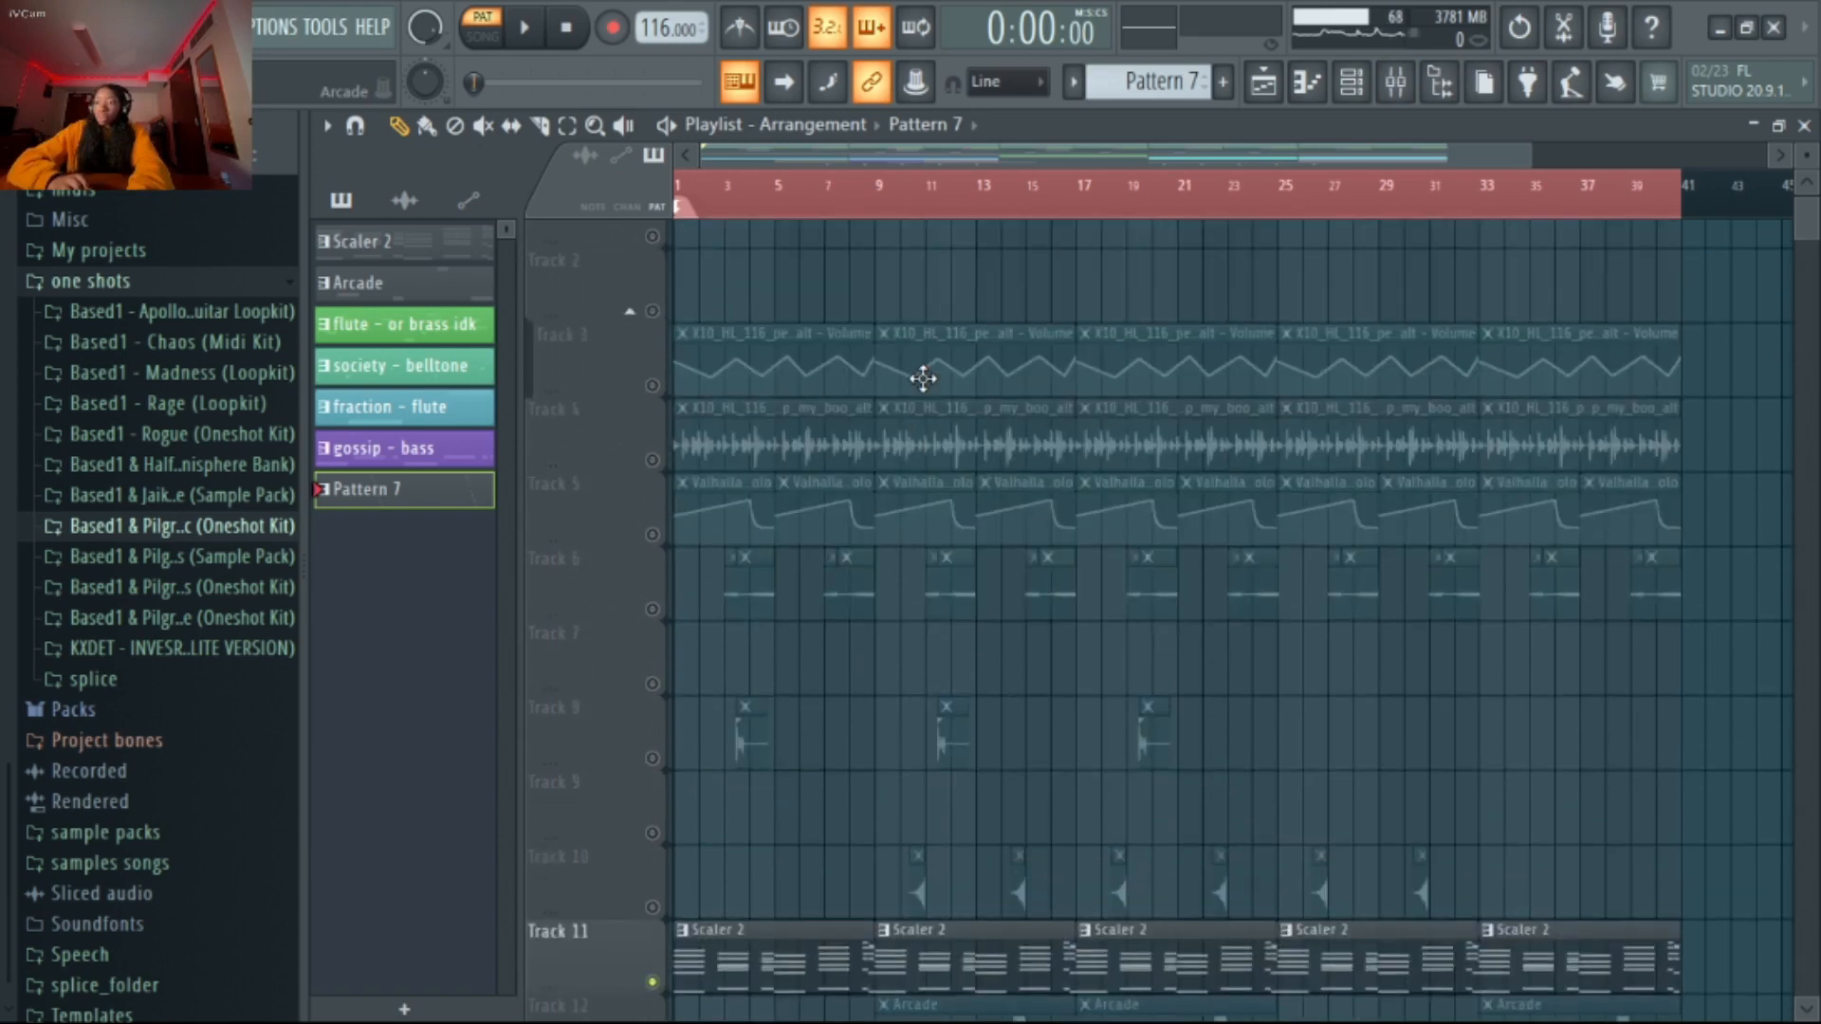
{"action": "scroll", "coordinate": [920, 384], "scroll_direction": "down", "scroll_amount": 3}
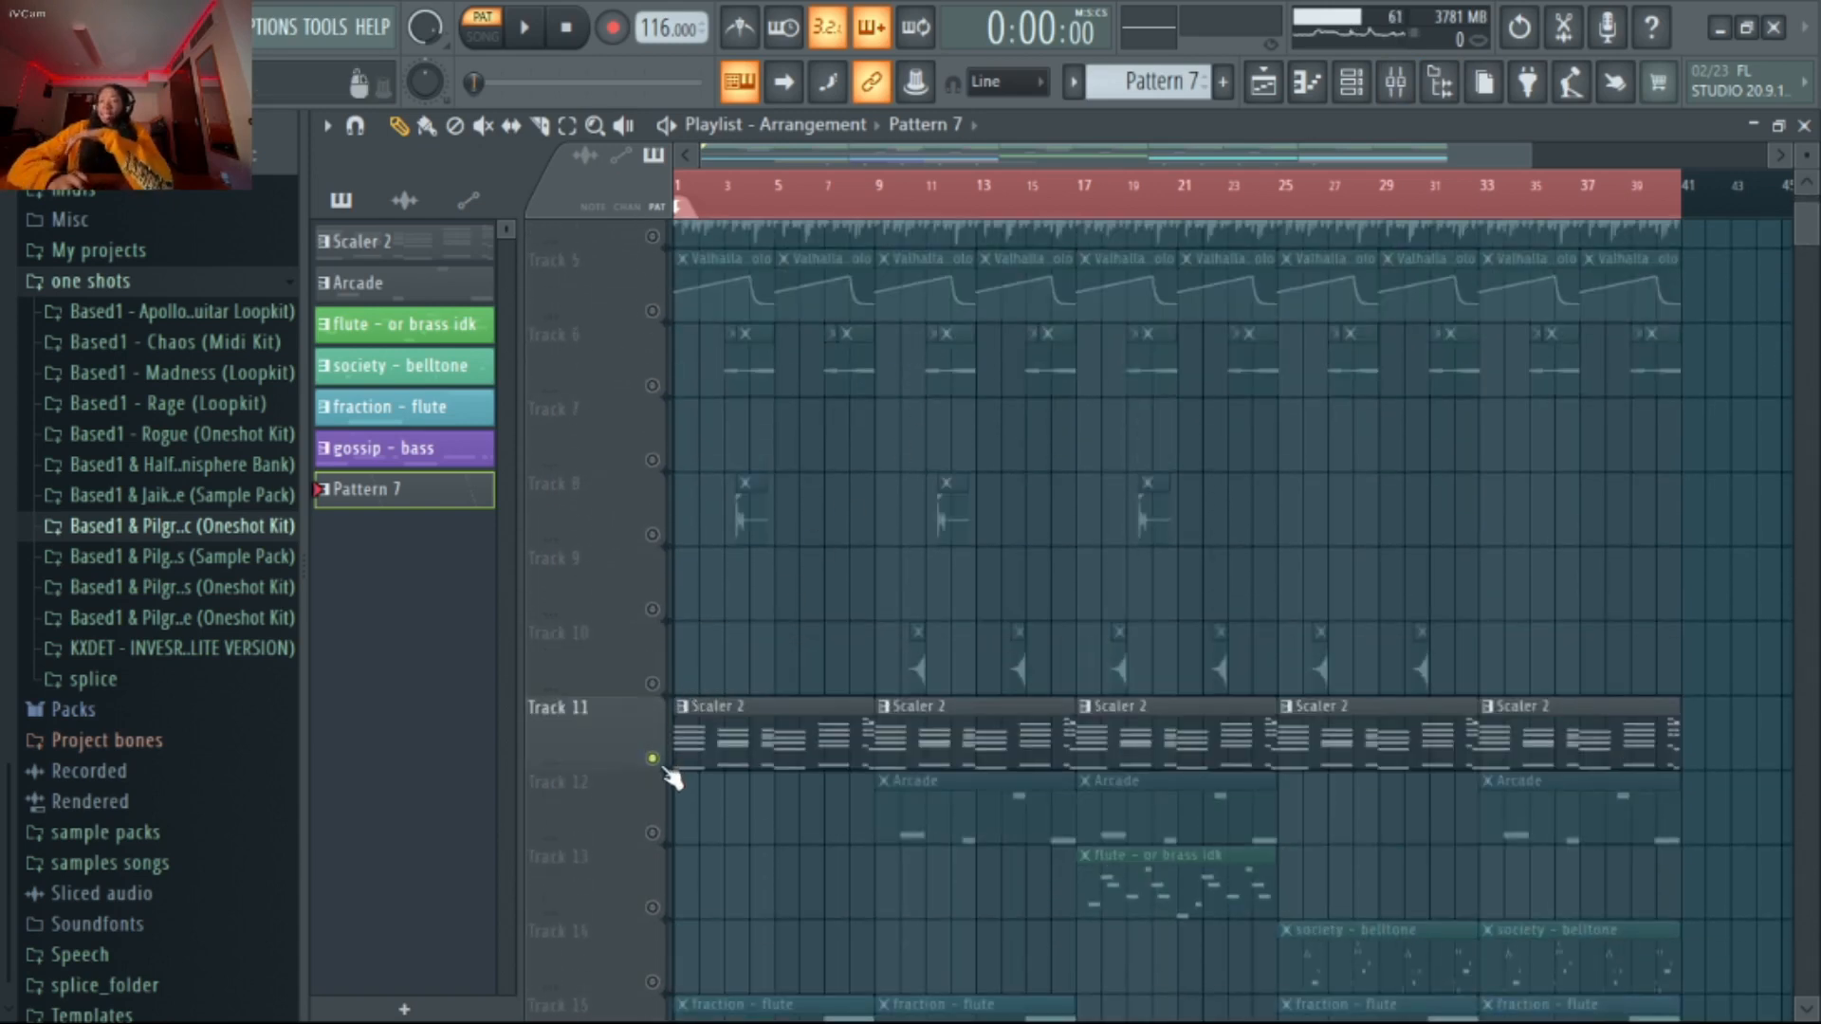
{"action": "left_click", "coordinate": [652, 759], "text": "ctrl"}
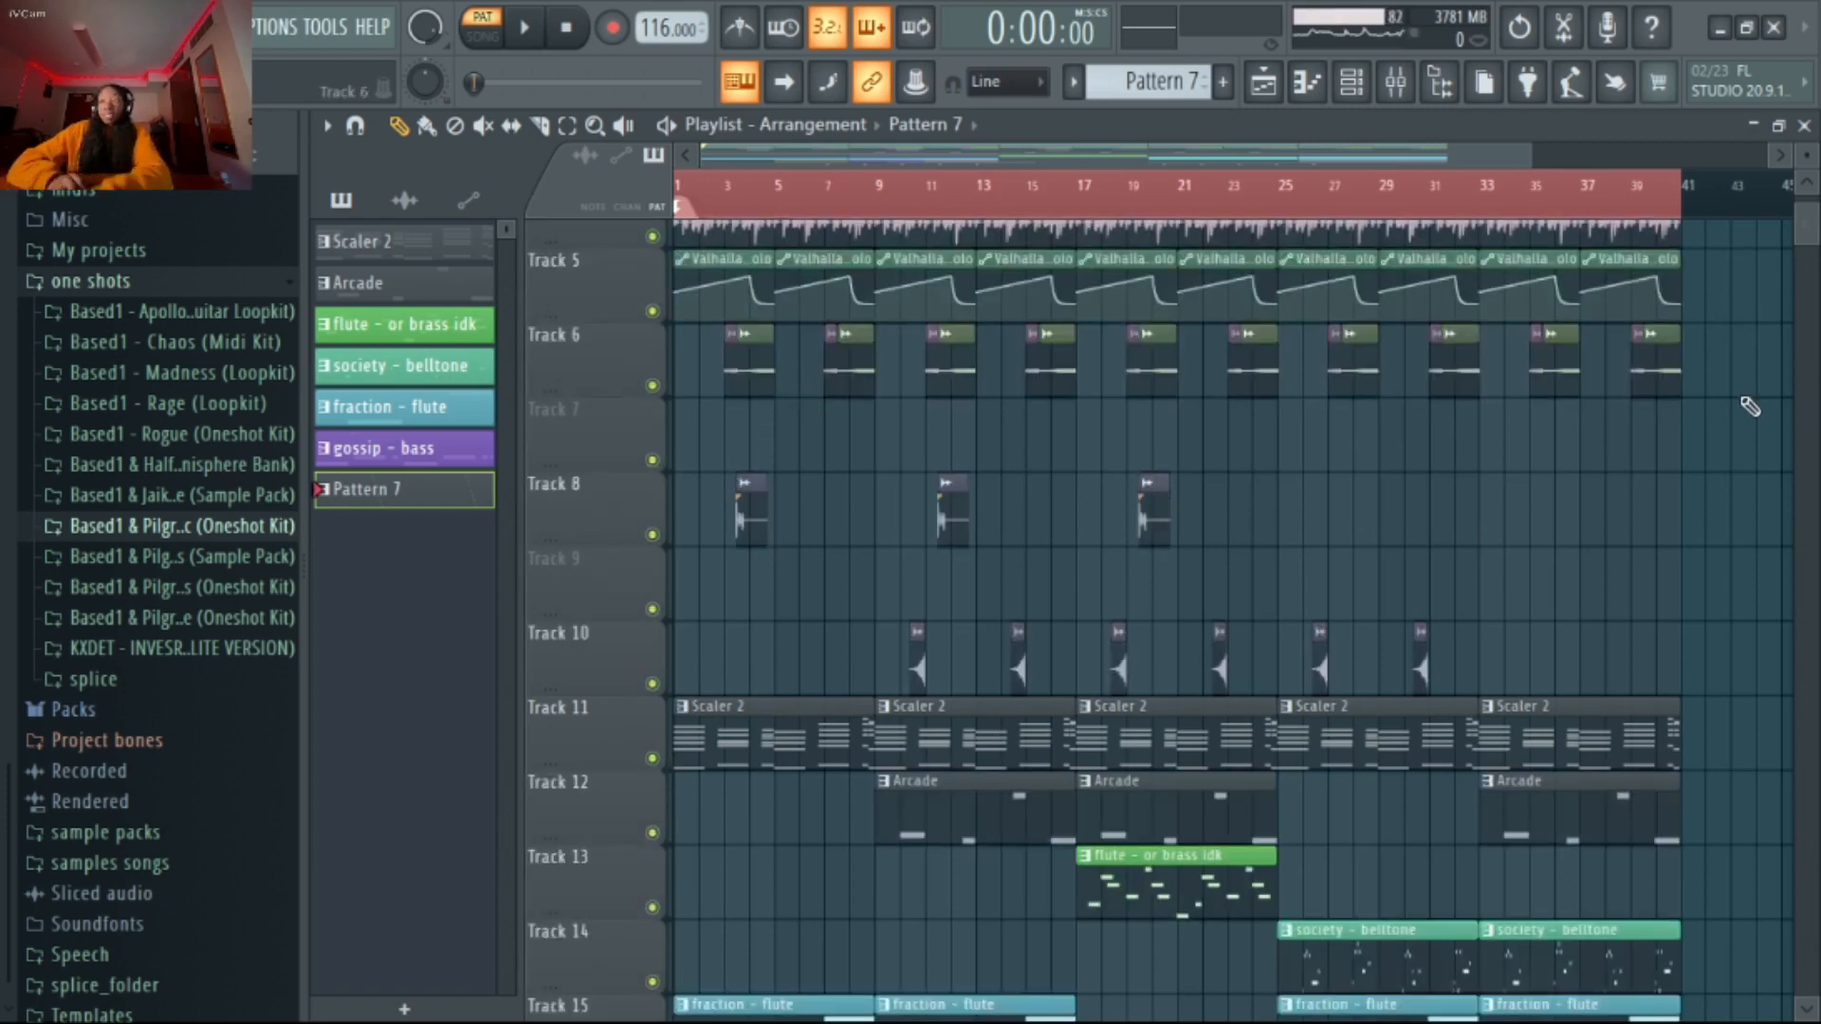
{"action": "left_click", "coordinate": [653, 385], "text": "ctrl"}
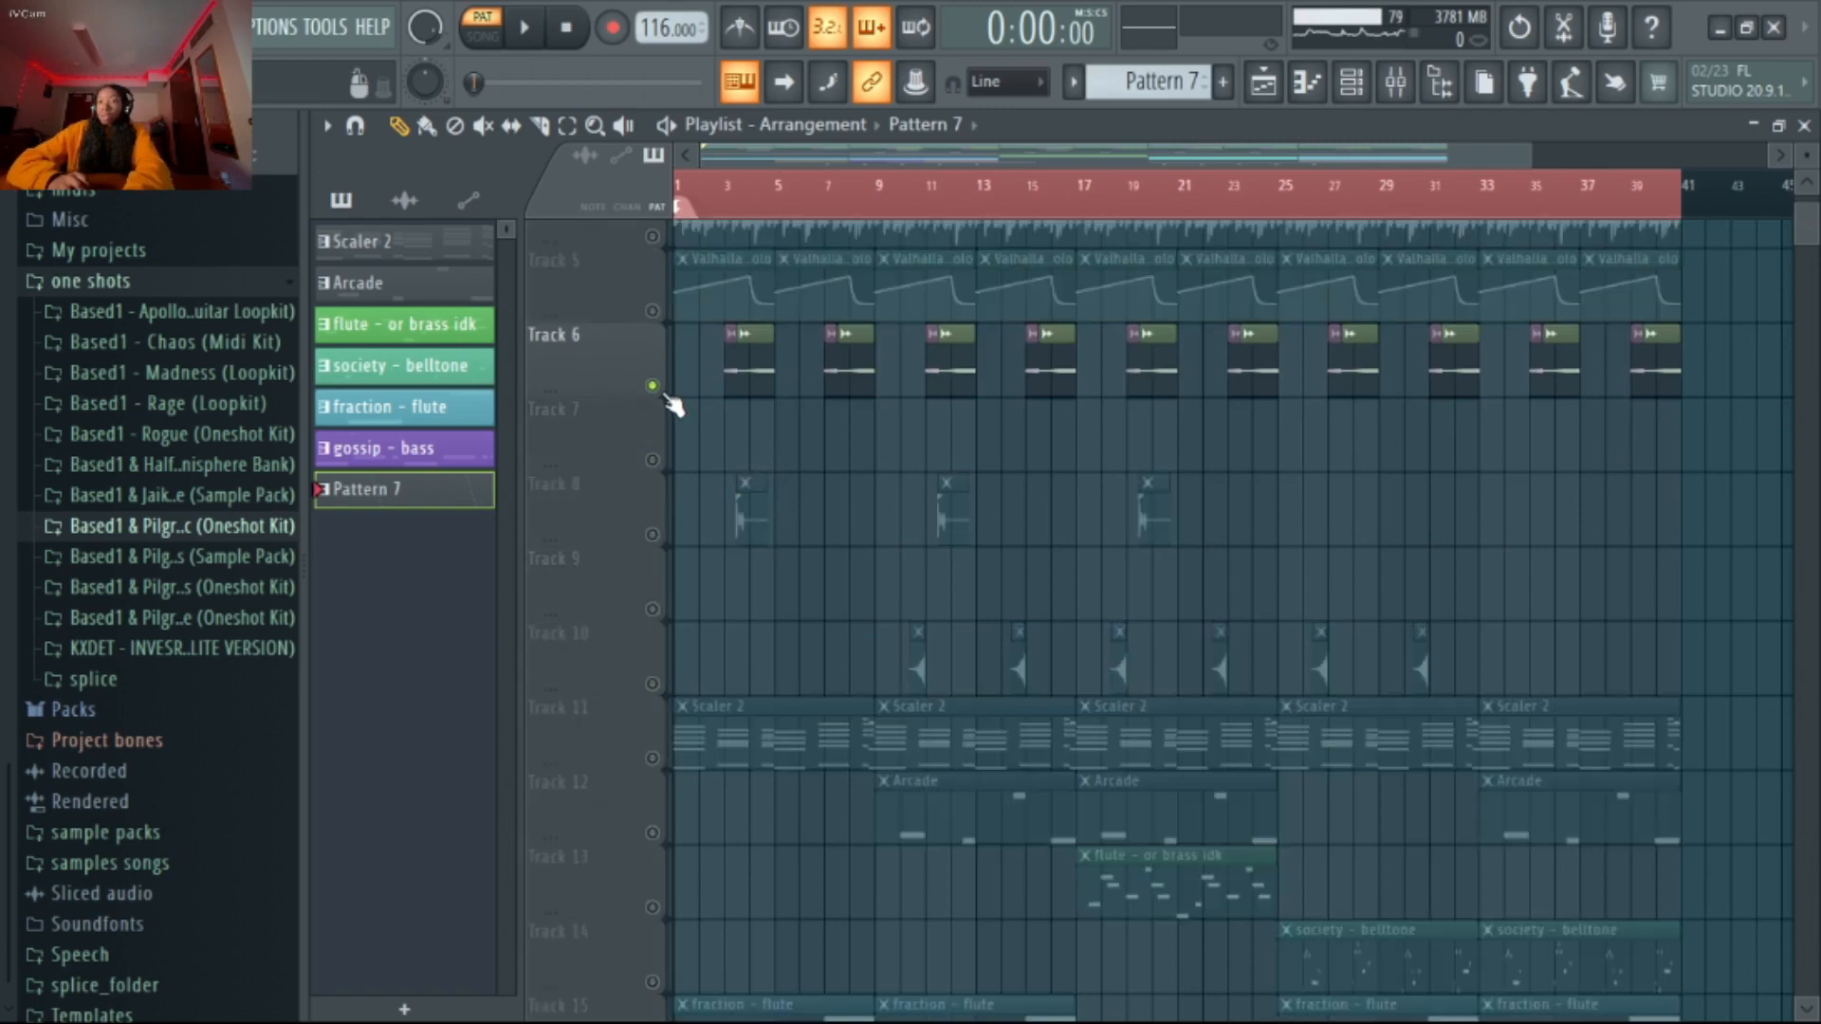
{"action": "scroll", "coordinate": [723, 407], "scroll_direction": "up", "scroll_amount": 6}
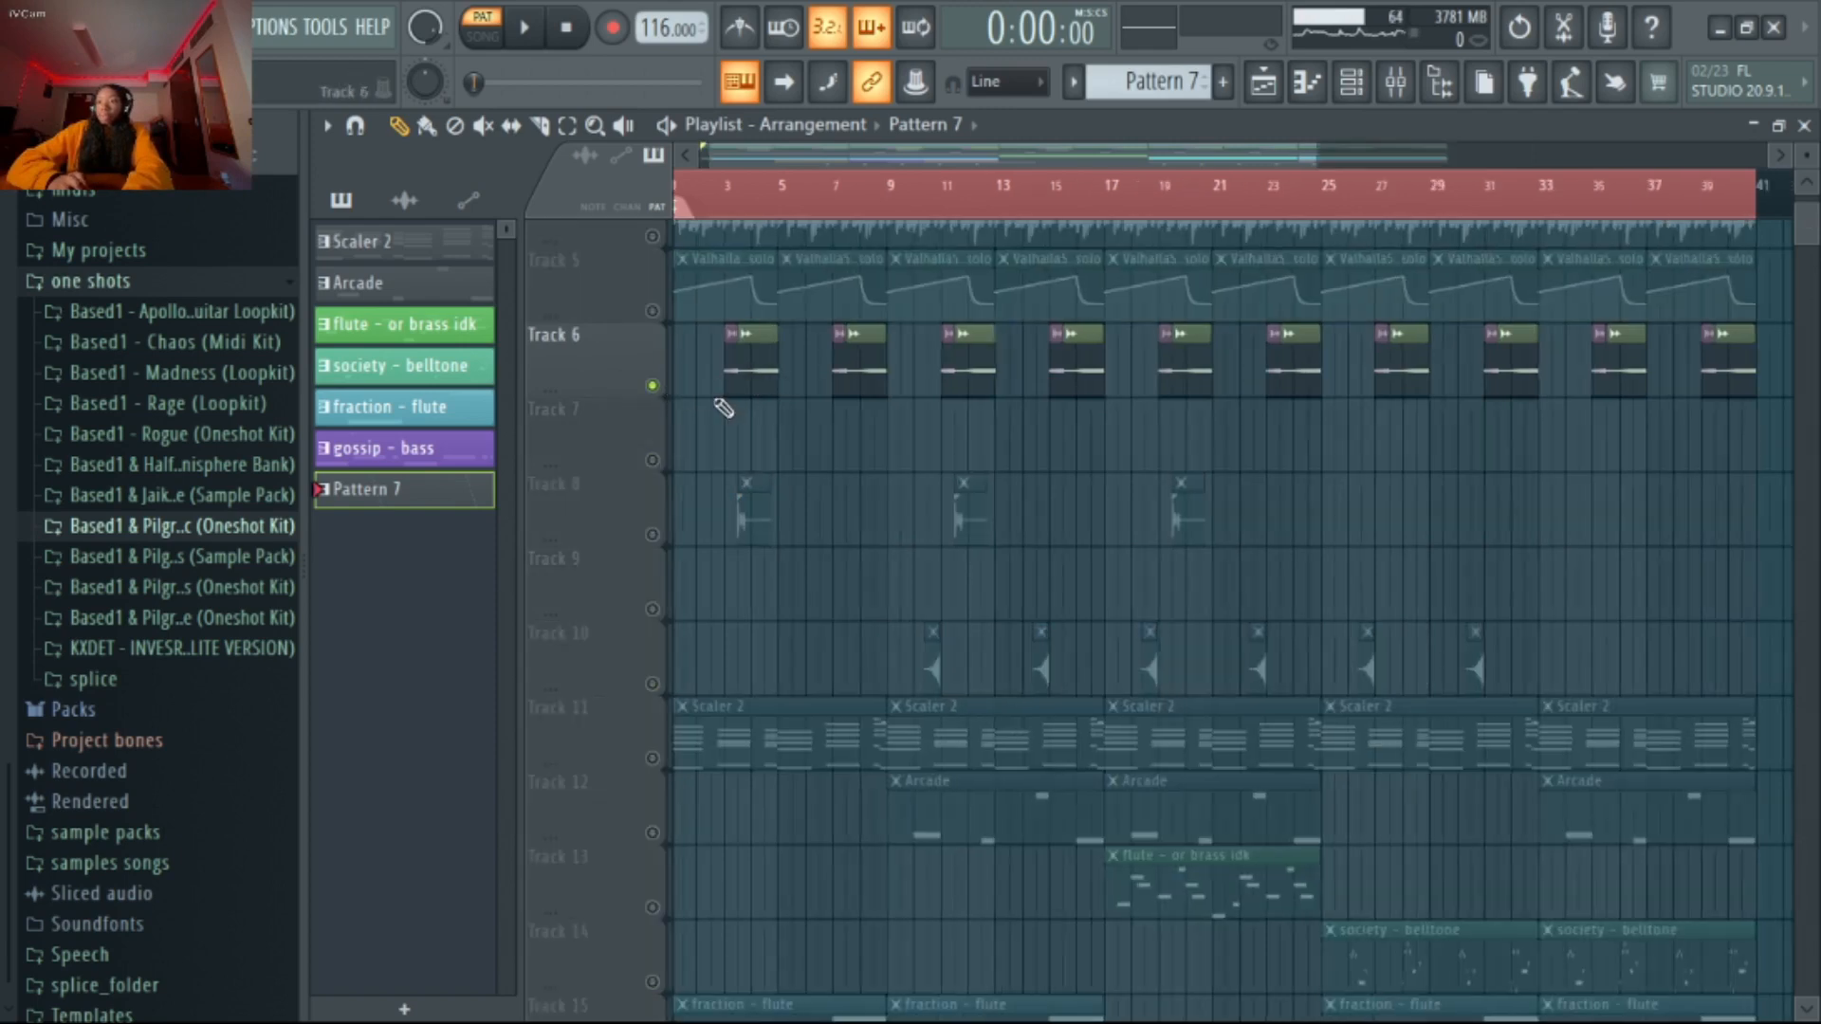
Play the accent - mansion and accent - names clips on Track 6 from just before bar 3
{"action": "scroll", "coordinate": [850, 384], "scroll_direction": "up", "scroll_amount": 1}
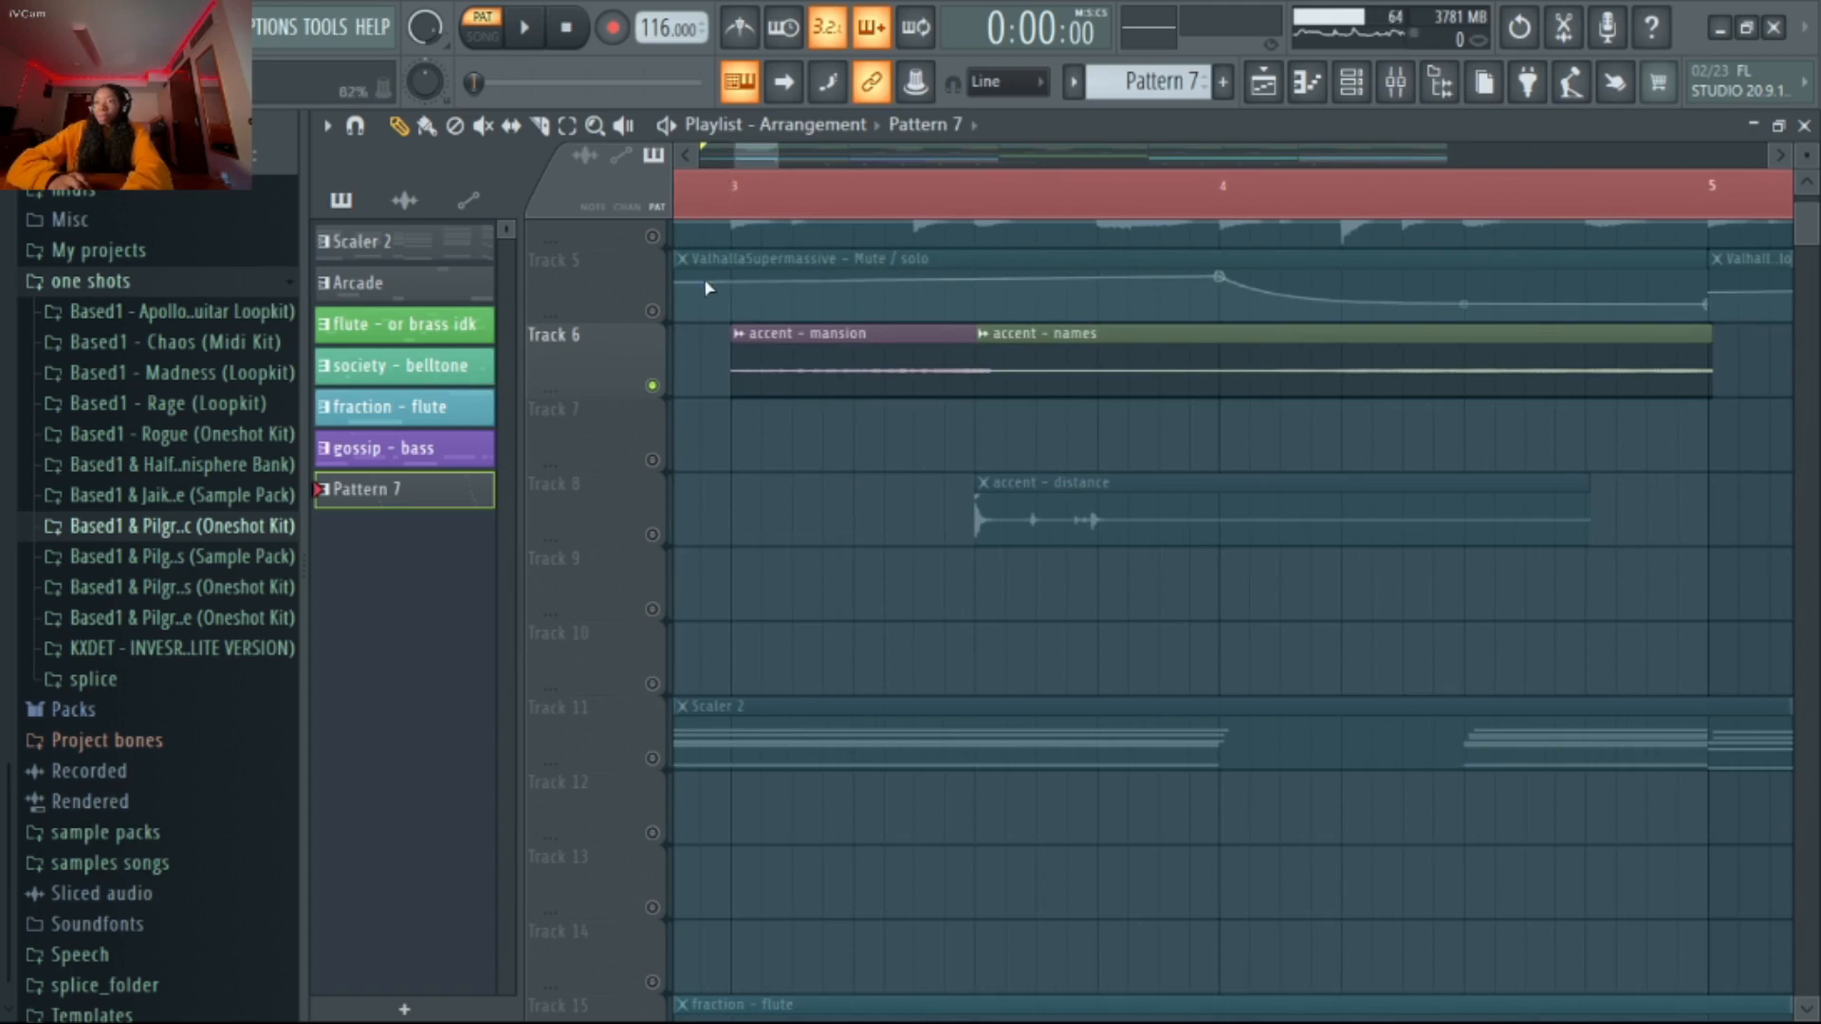
{"action": "left_click", "coordinate": [693, 207]}
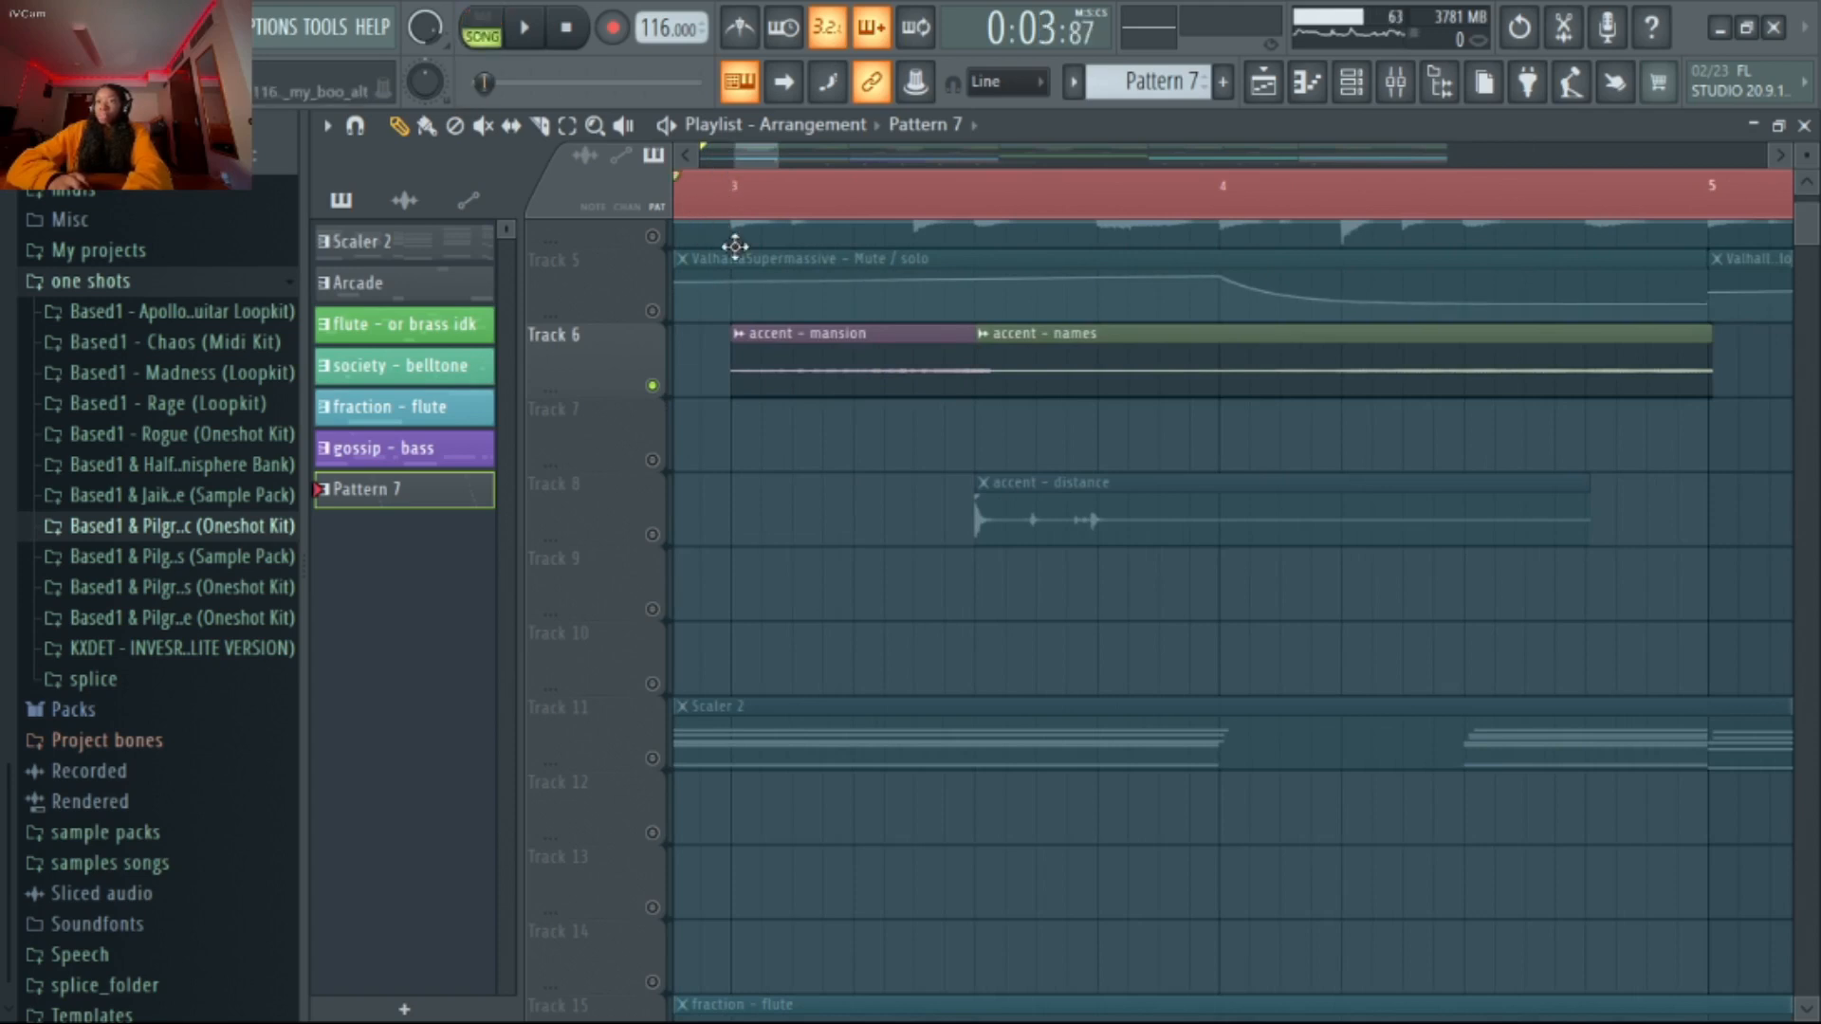
{"action": "left_click", "coordinate": [819, 354]}
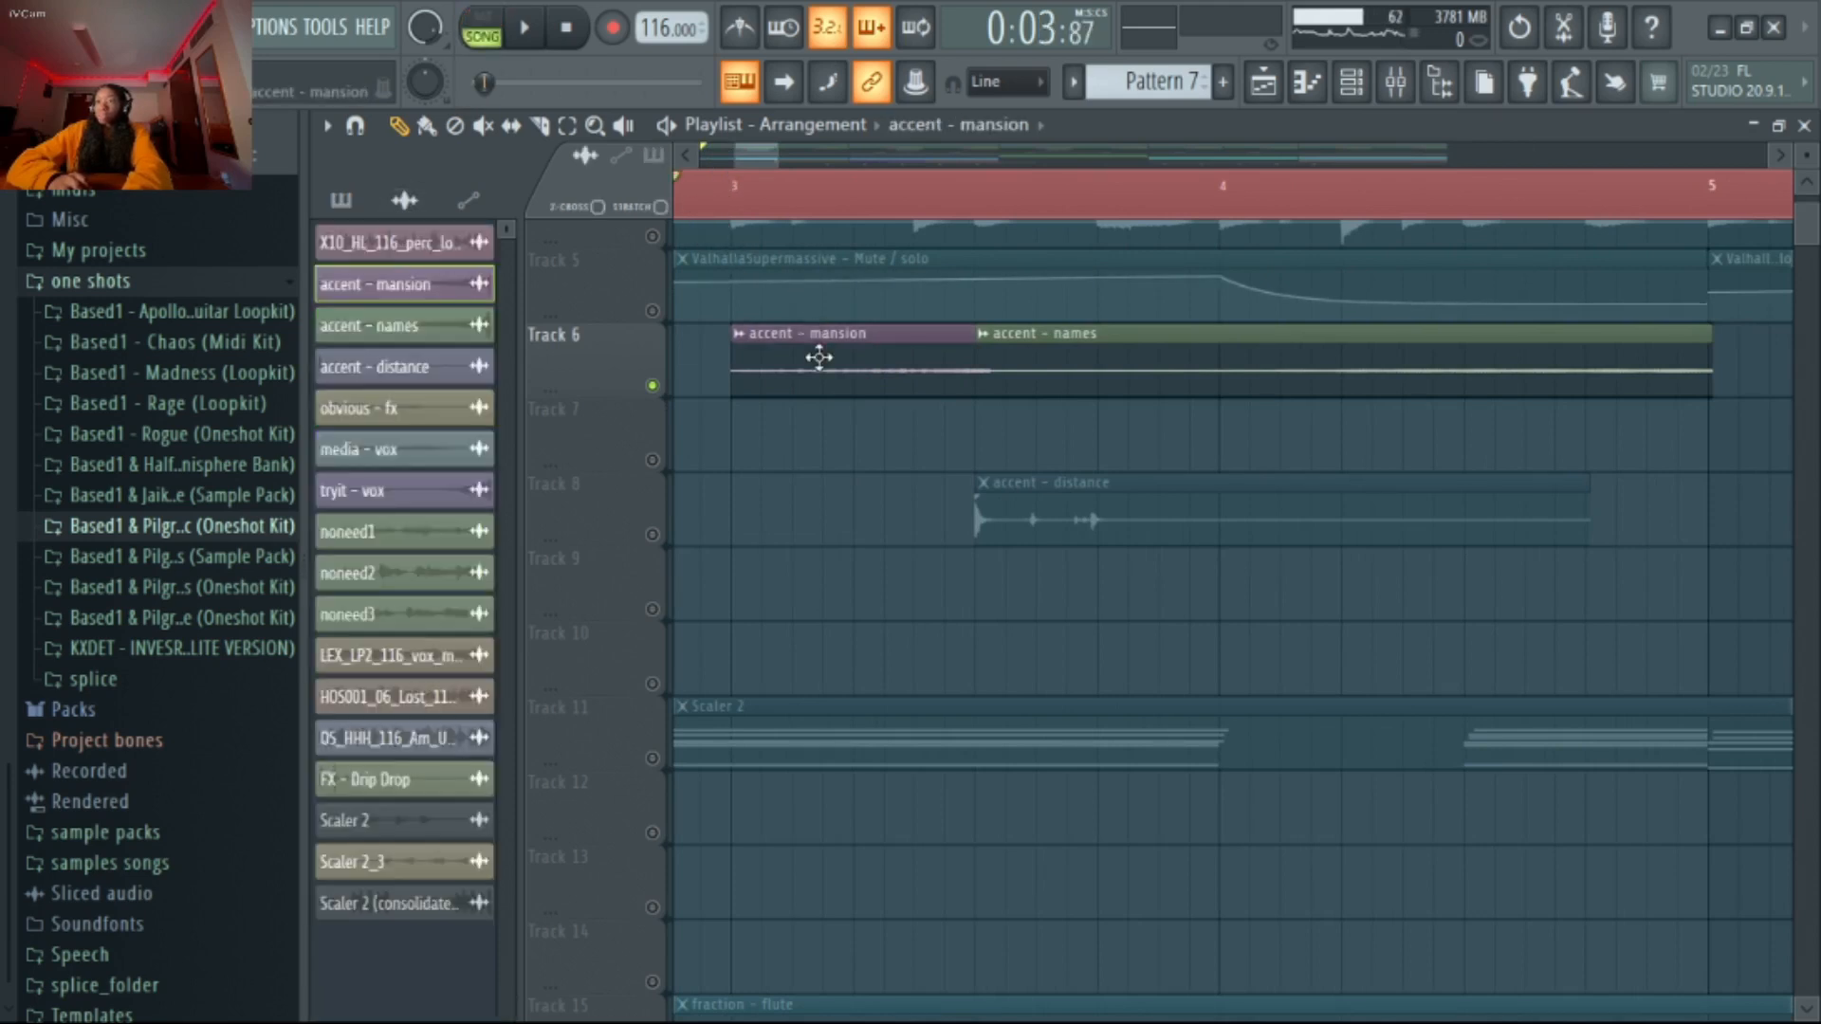
{"action": "key", "text": "space"}
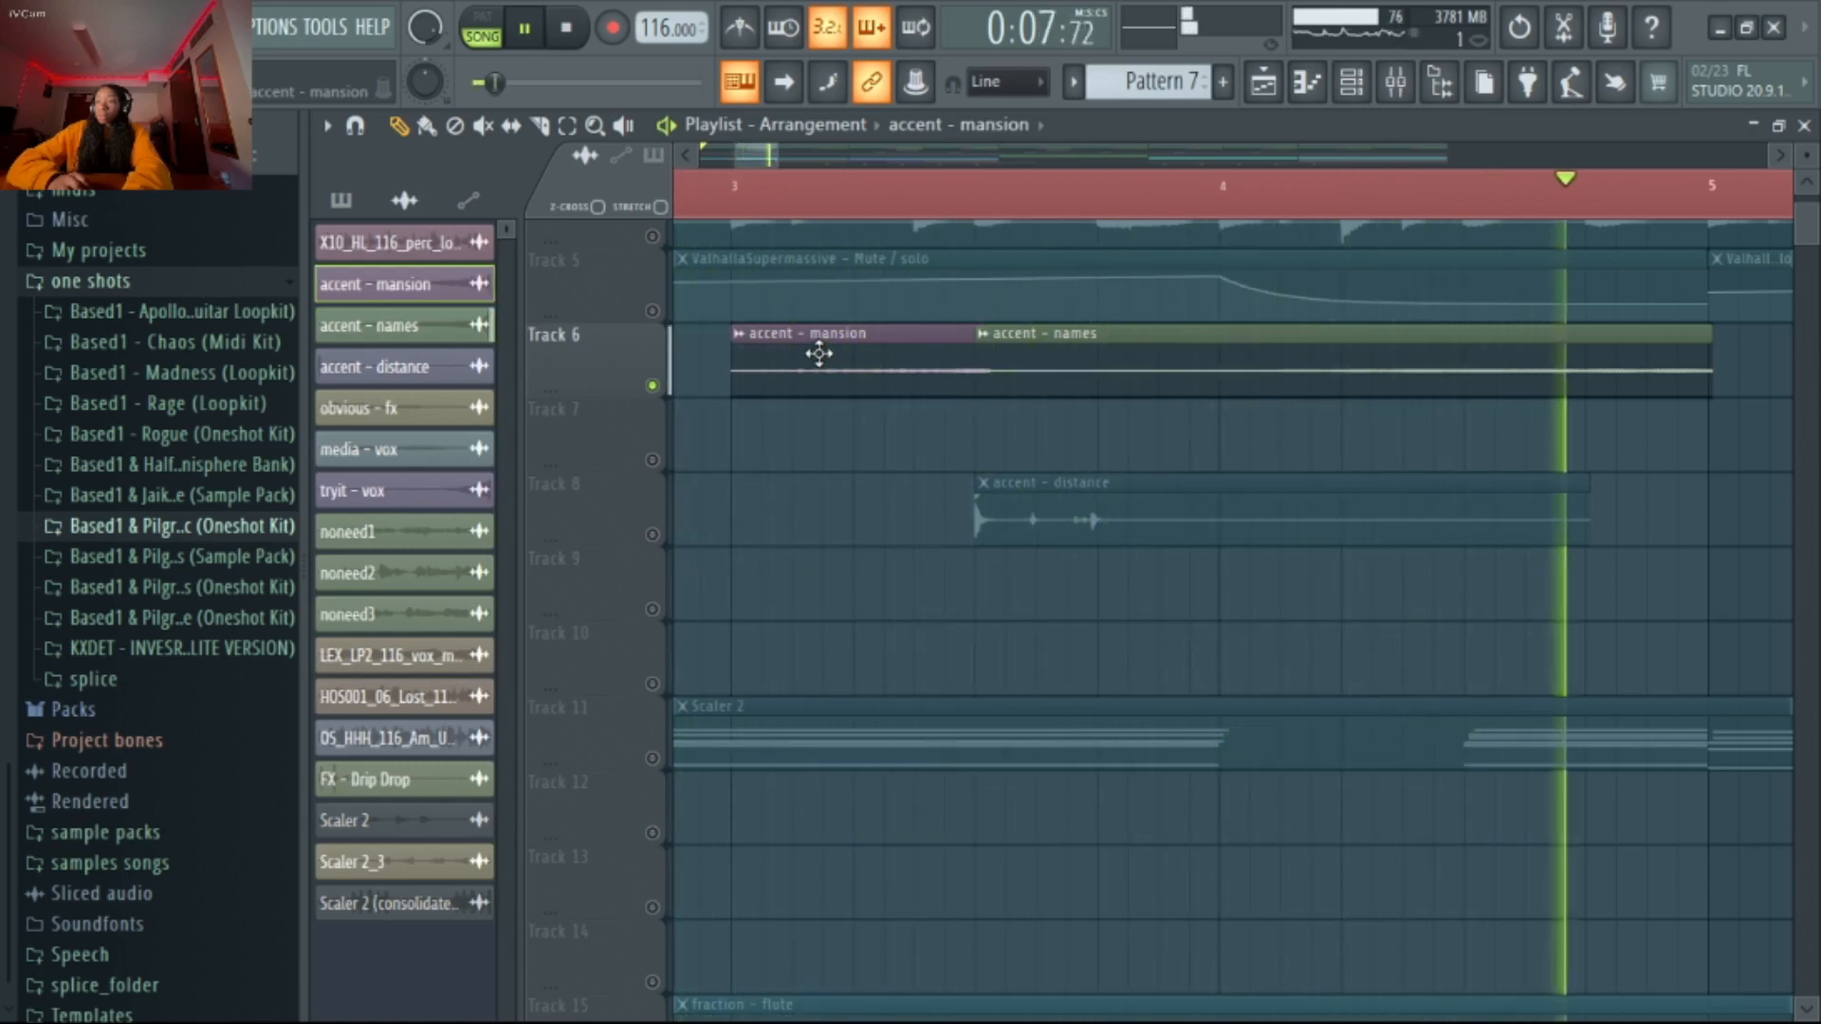
{"action": "key", "text": "space"}
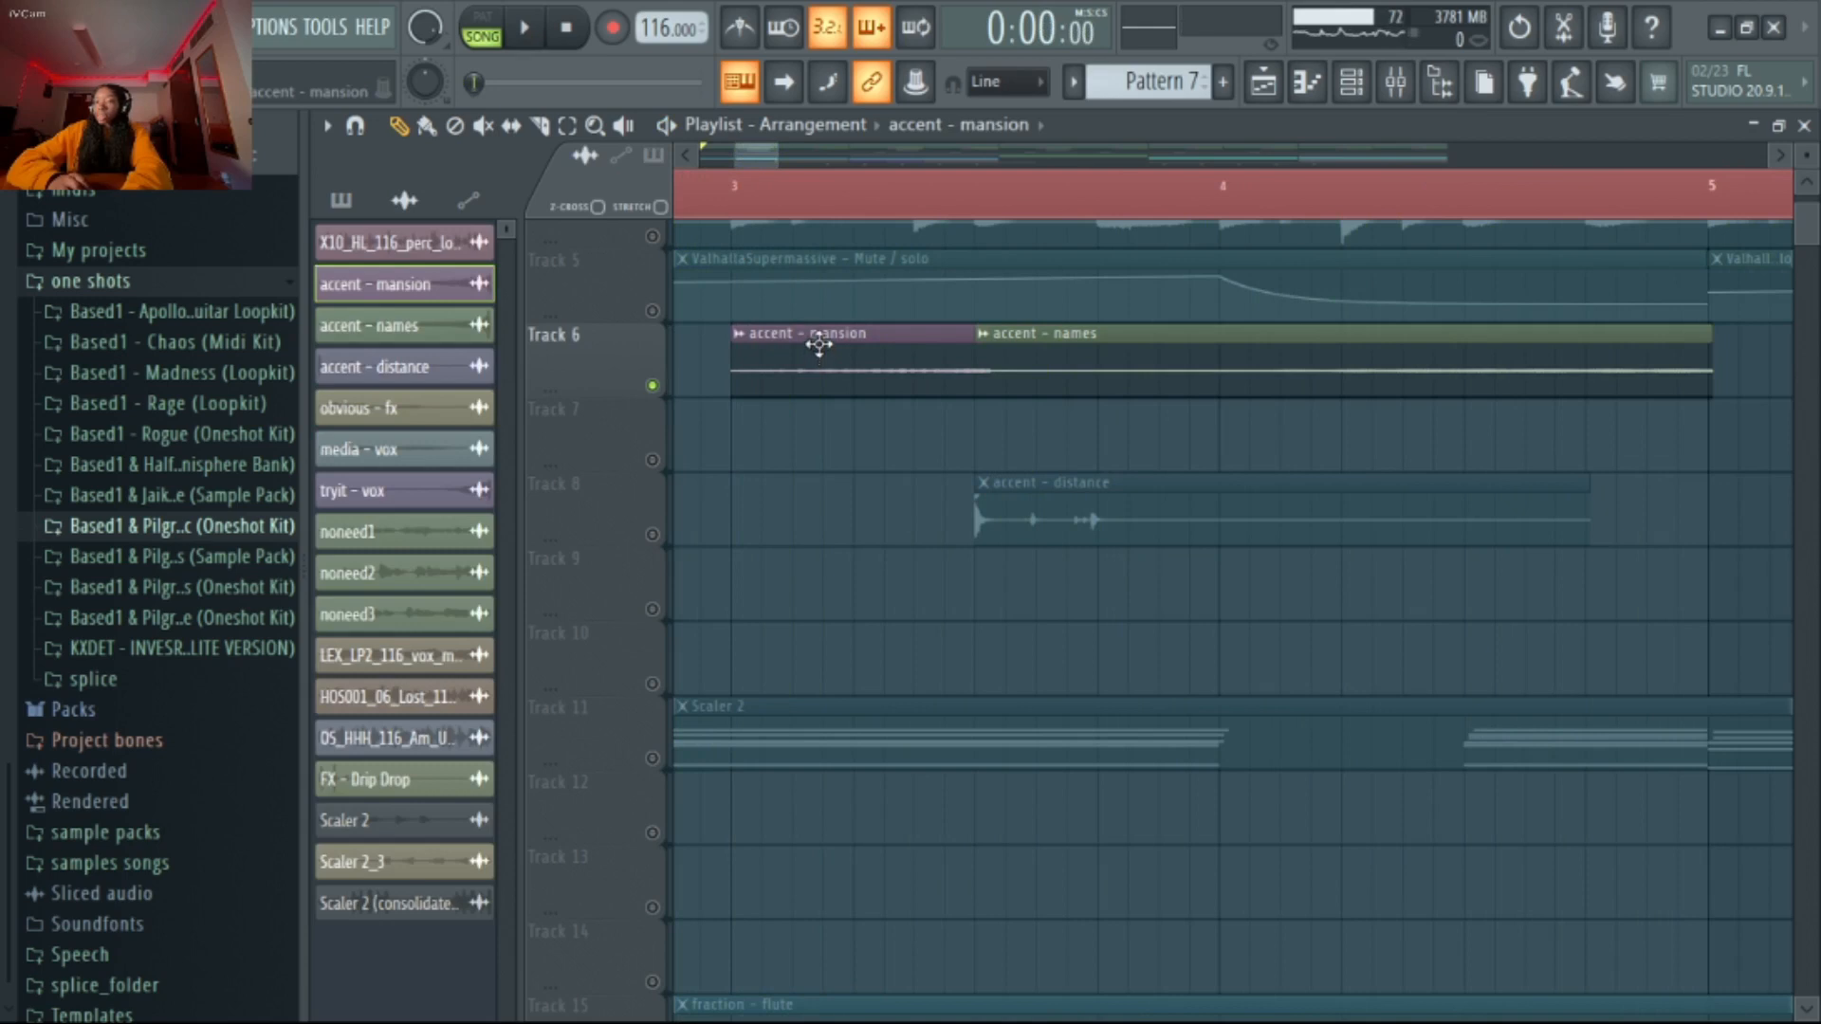
Solo Track 8, play its accent - distance clip from about bar 3, and view where the clip repeats in the arrangement
{"action": "scroll", "coordinate": [818, 345], "scroll_direction": "down", "scroll_amount": 3}
{"action": "scroll", "coordinate": [819, 346], "scroll_direction": "down", "scroll_amount": 2}
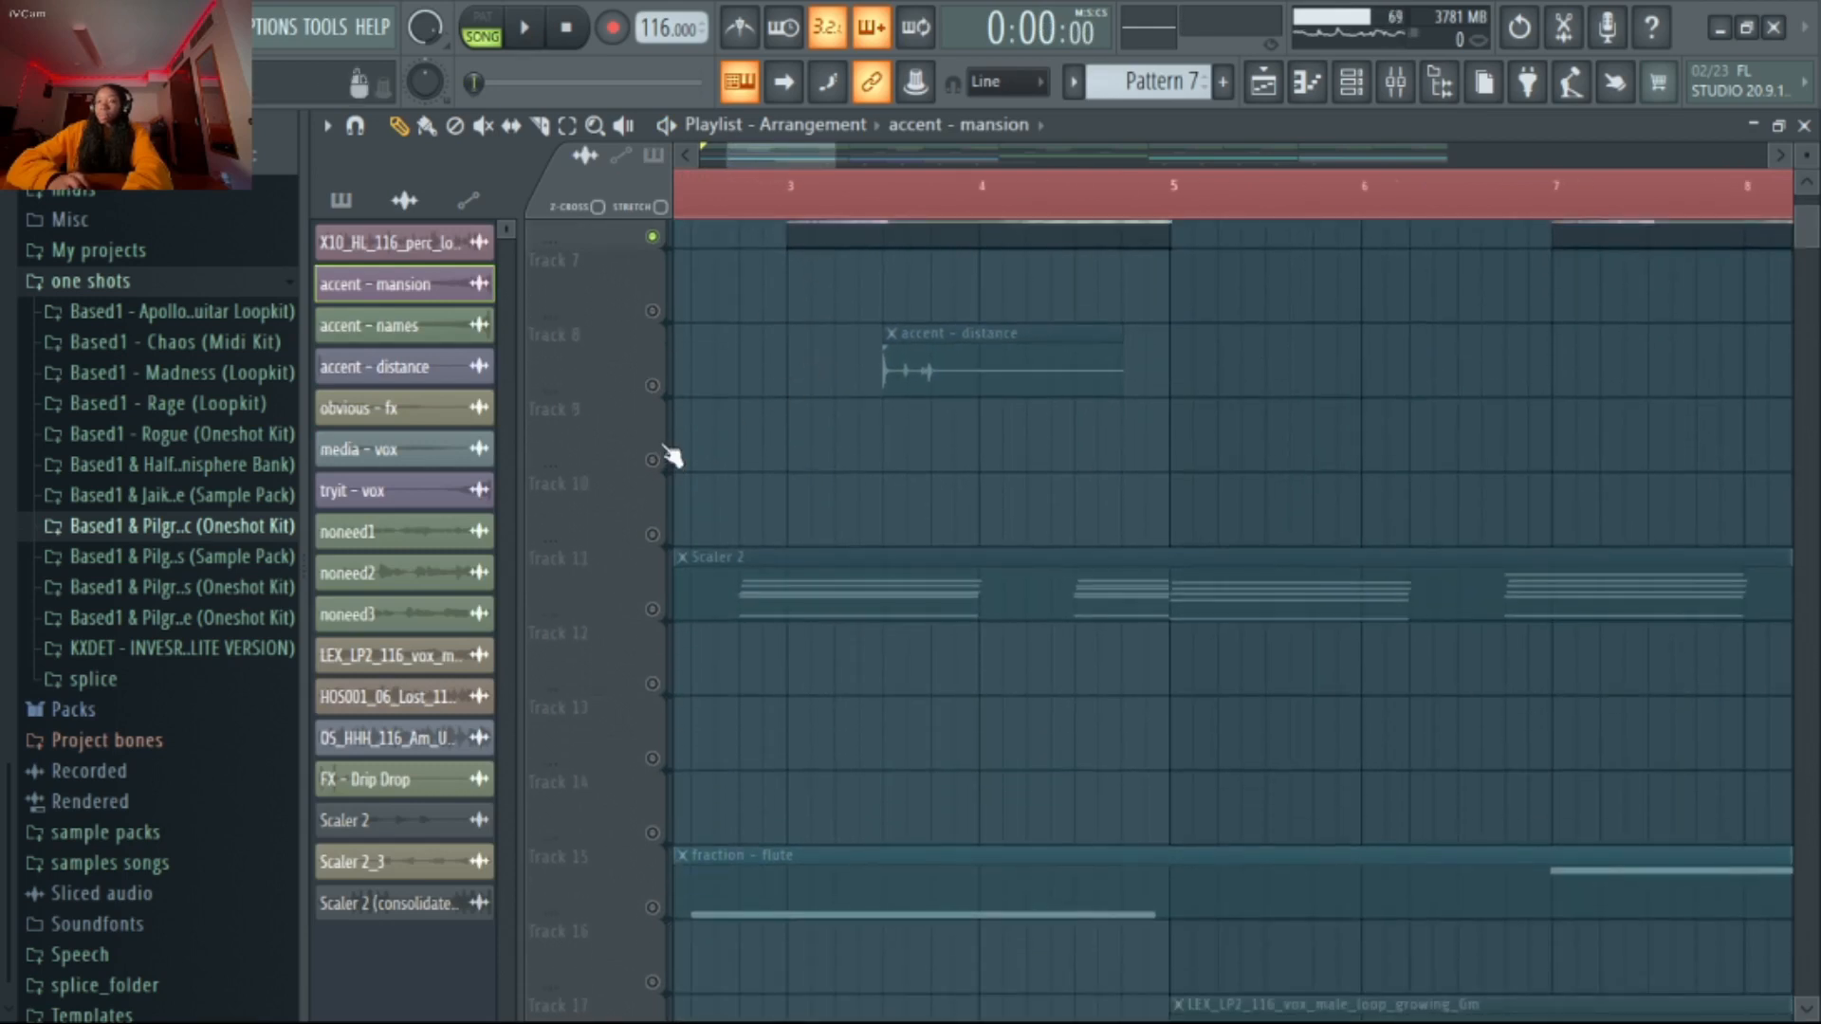
{"action": "left_click", "coordinate": [655, 387]}
{"action": "left_click", "coordinate": [811, 201]}
{"action": "key", "text": "space"}
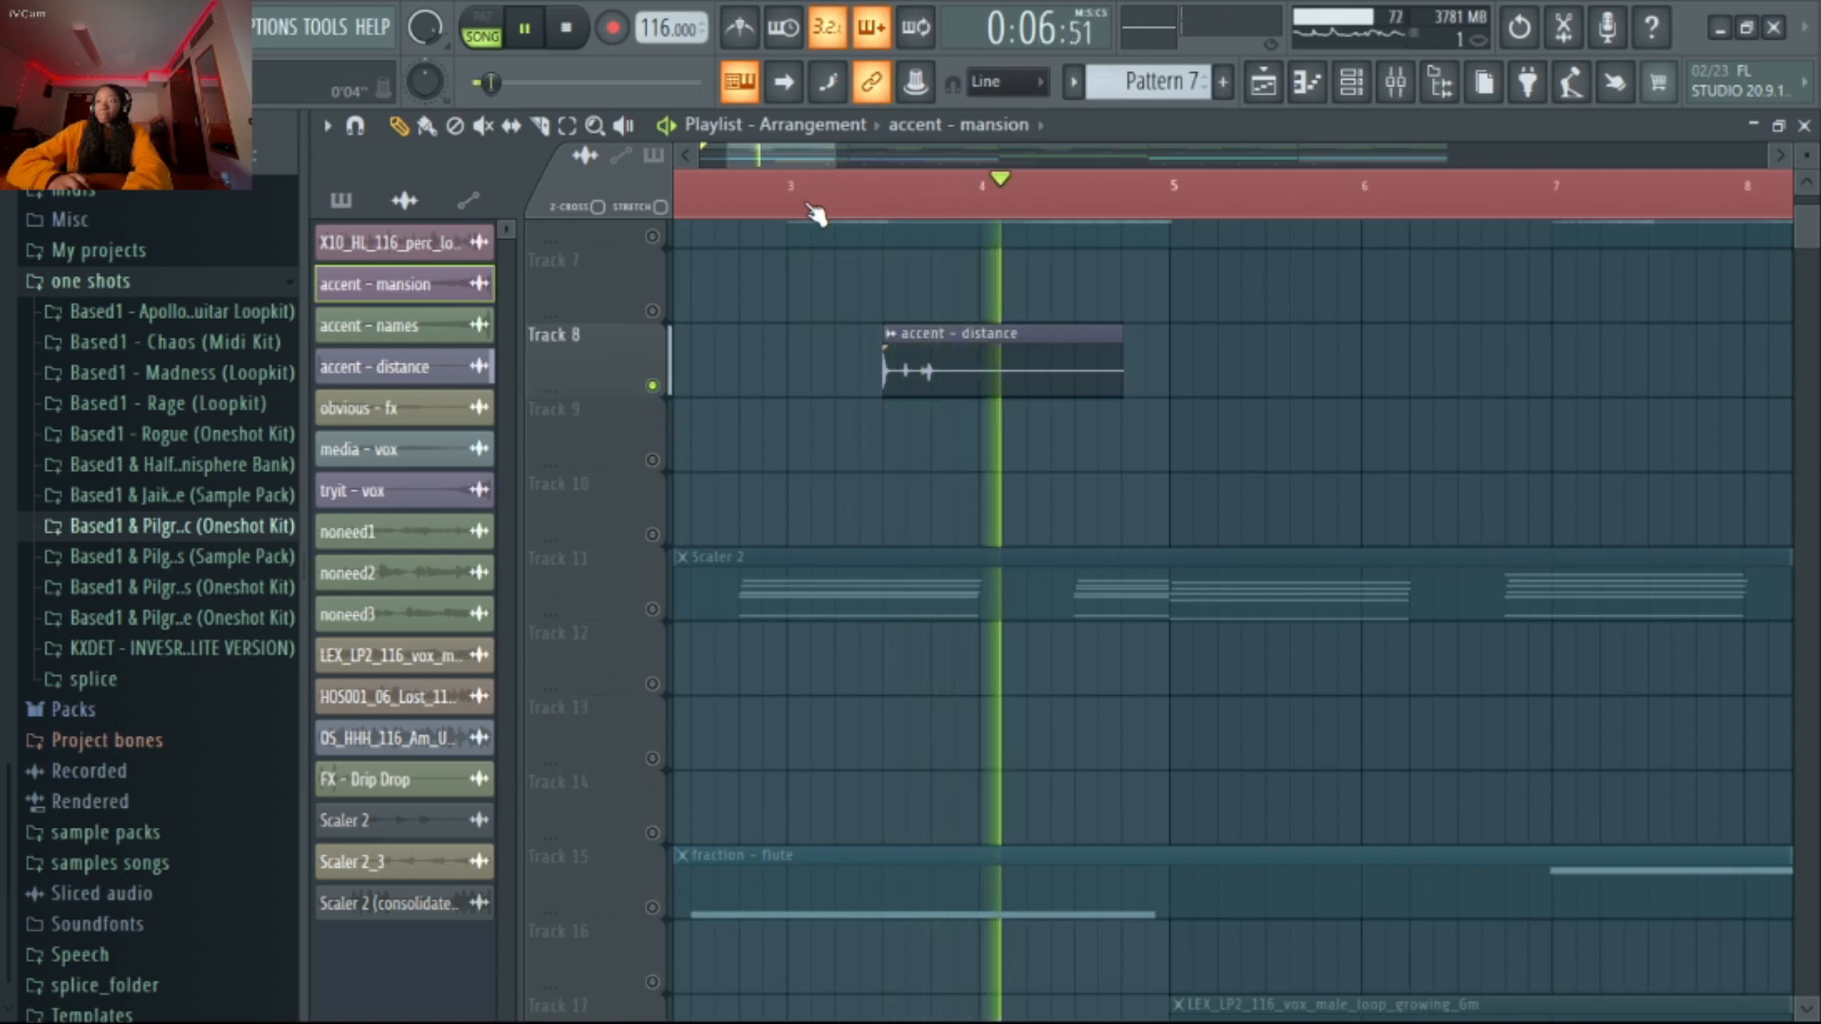
{"action": "scroll", "coordinate": [1143, 204], "scroll_direction": "down", "scroll_amount": 4}
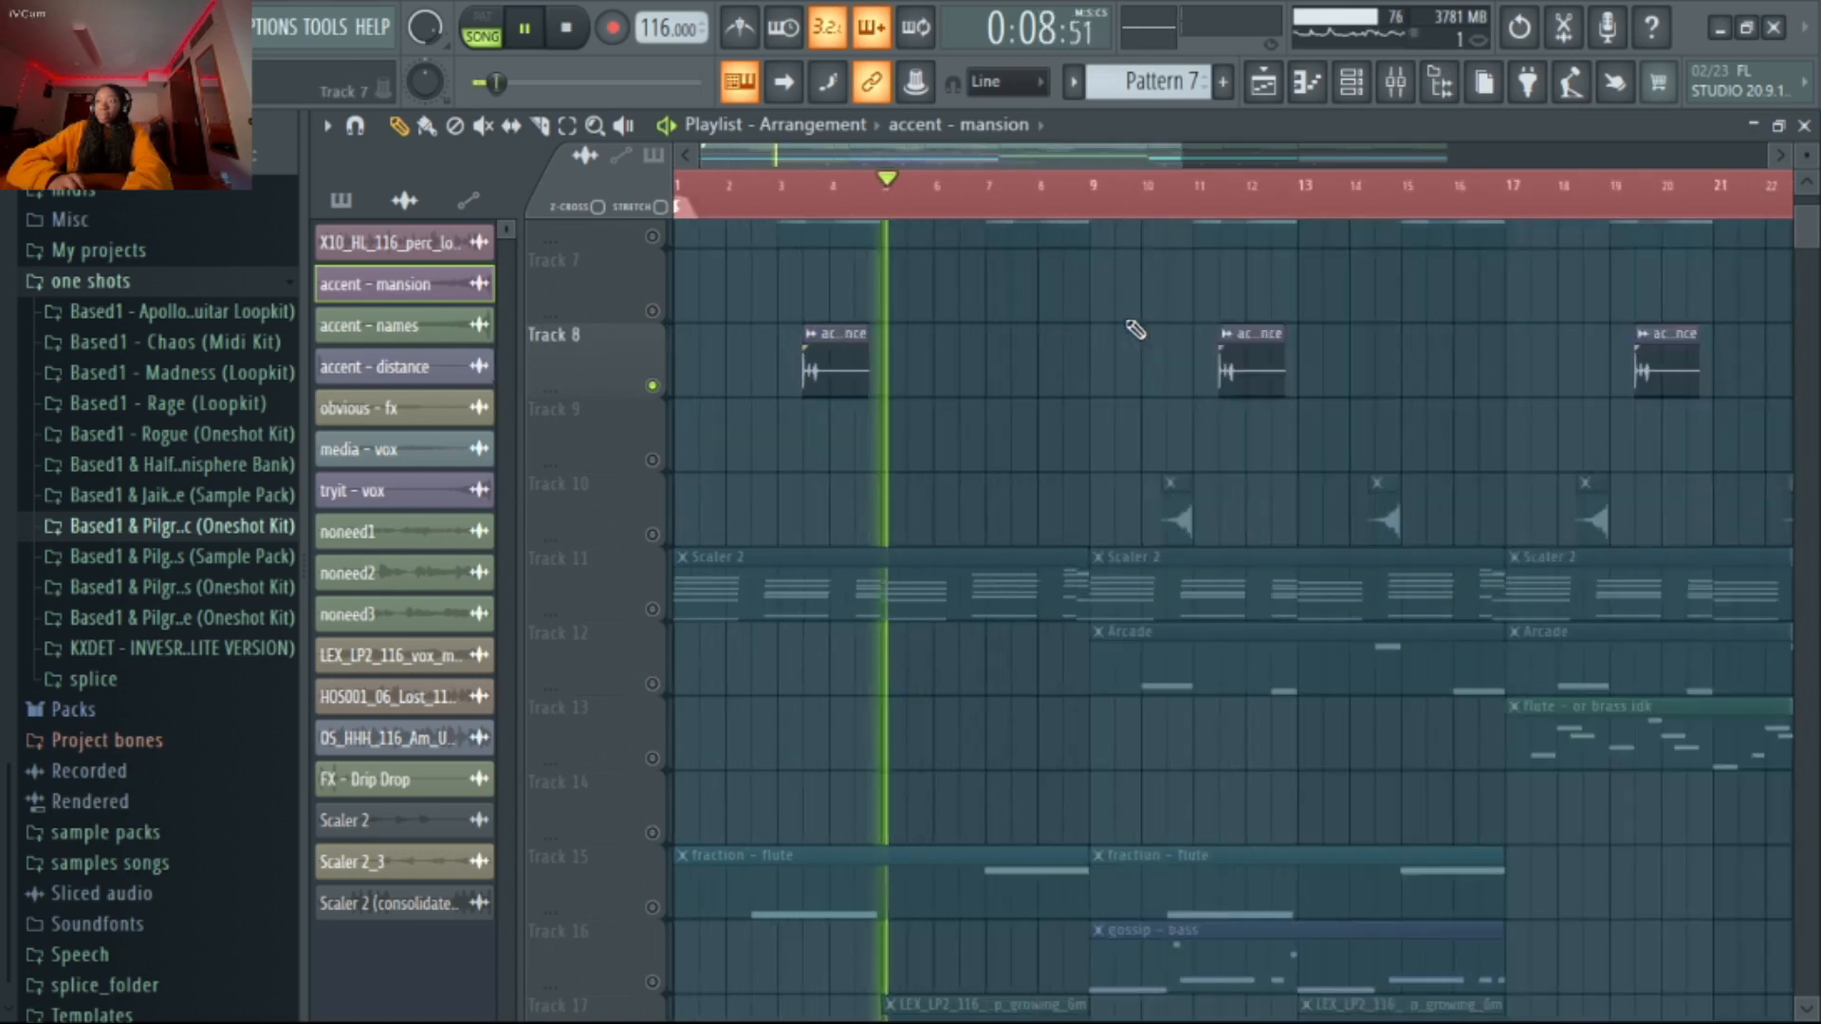
{"action": "left_click_drag", "start_coordinate": [1073, 182], "coordinate": [1141, 211]}
{"action": "key", "text": "space"}
Solo Track 4 and check the sample settings of its X10_HL_116_perc_loop_my_boo_alt clip
{"action": "scroll", "coordinate": [989, 460], "scroll_direction": "up", "scroll_amount": 6}
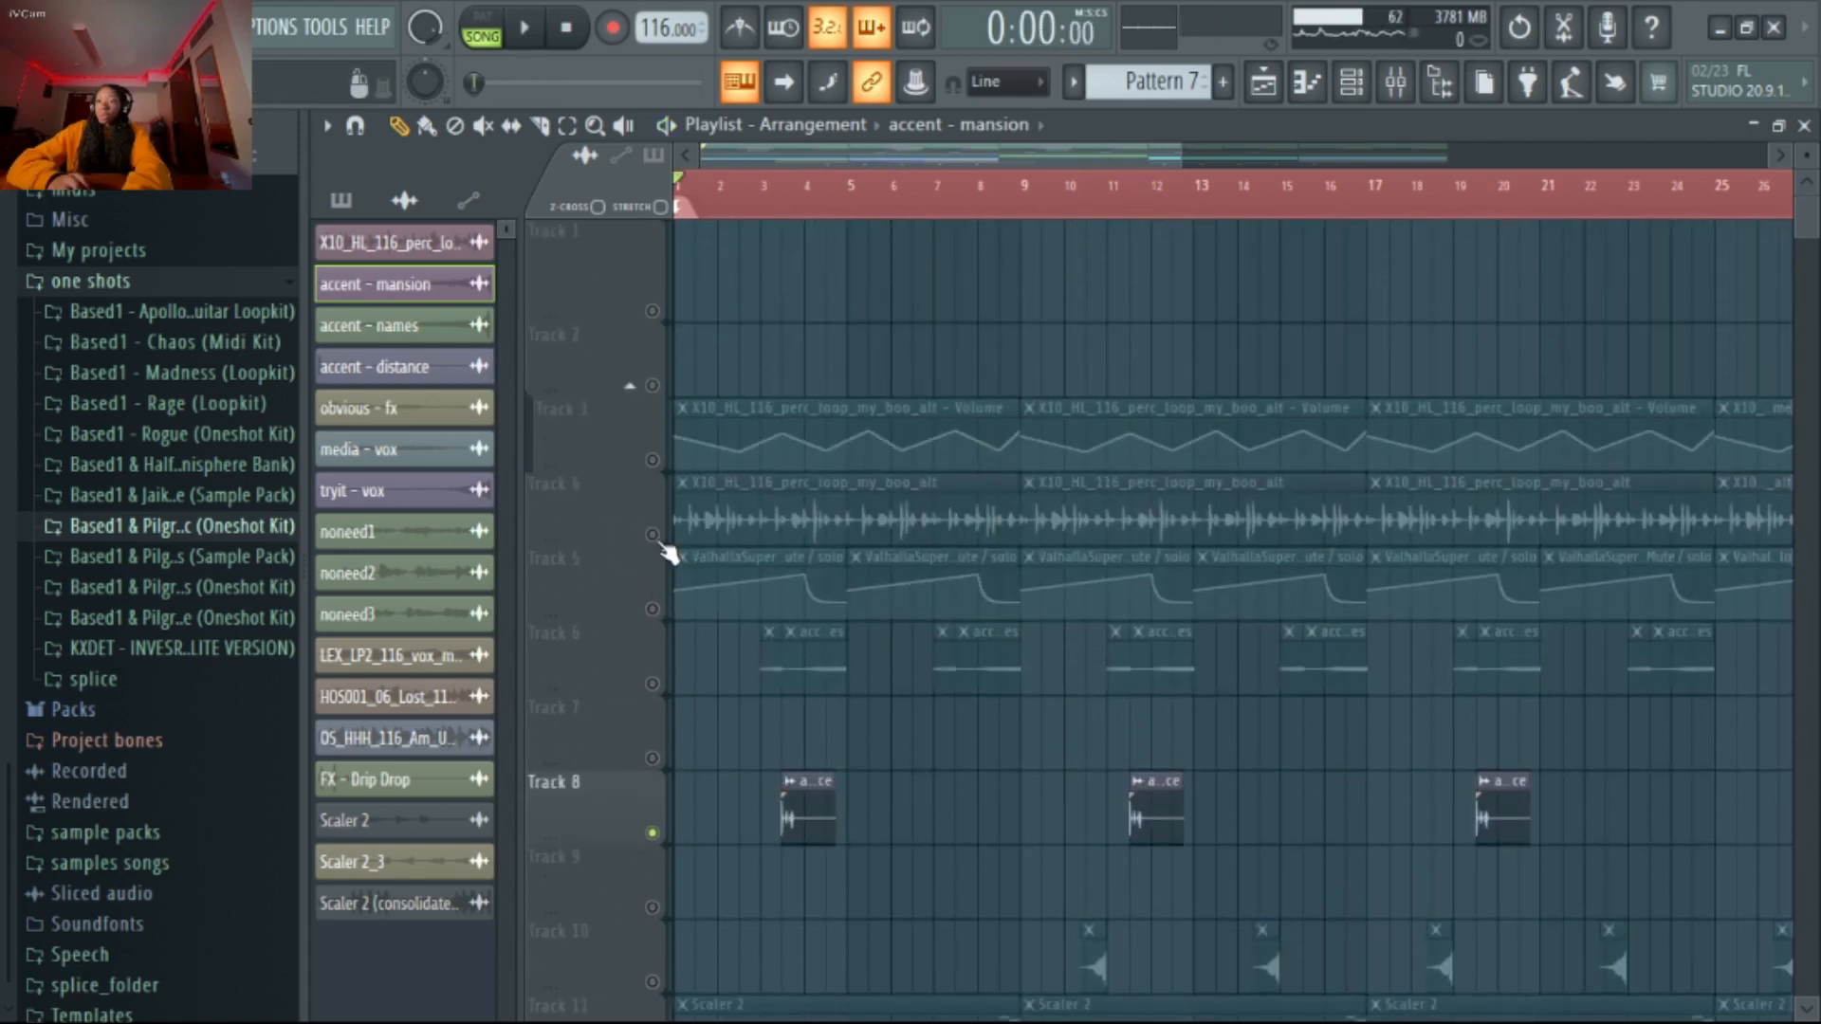
{"action": "left_click", "coordinate": [663, 528]}
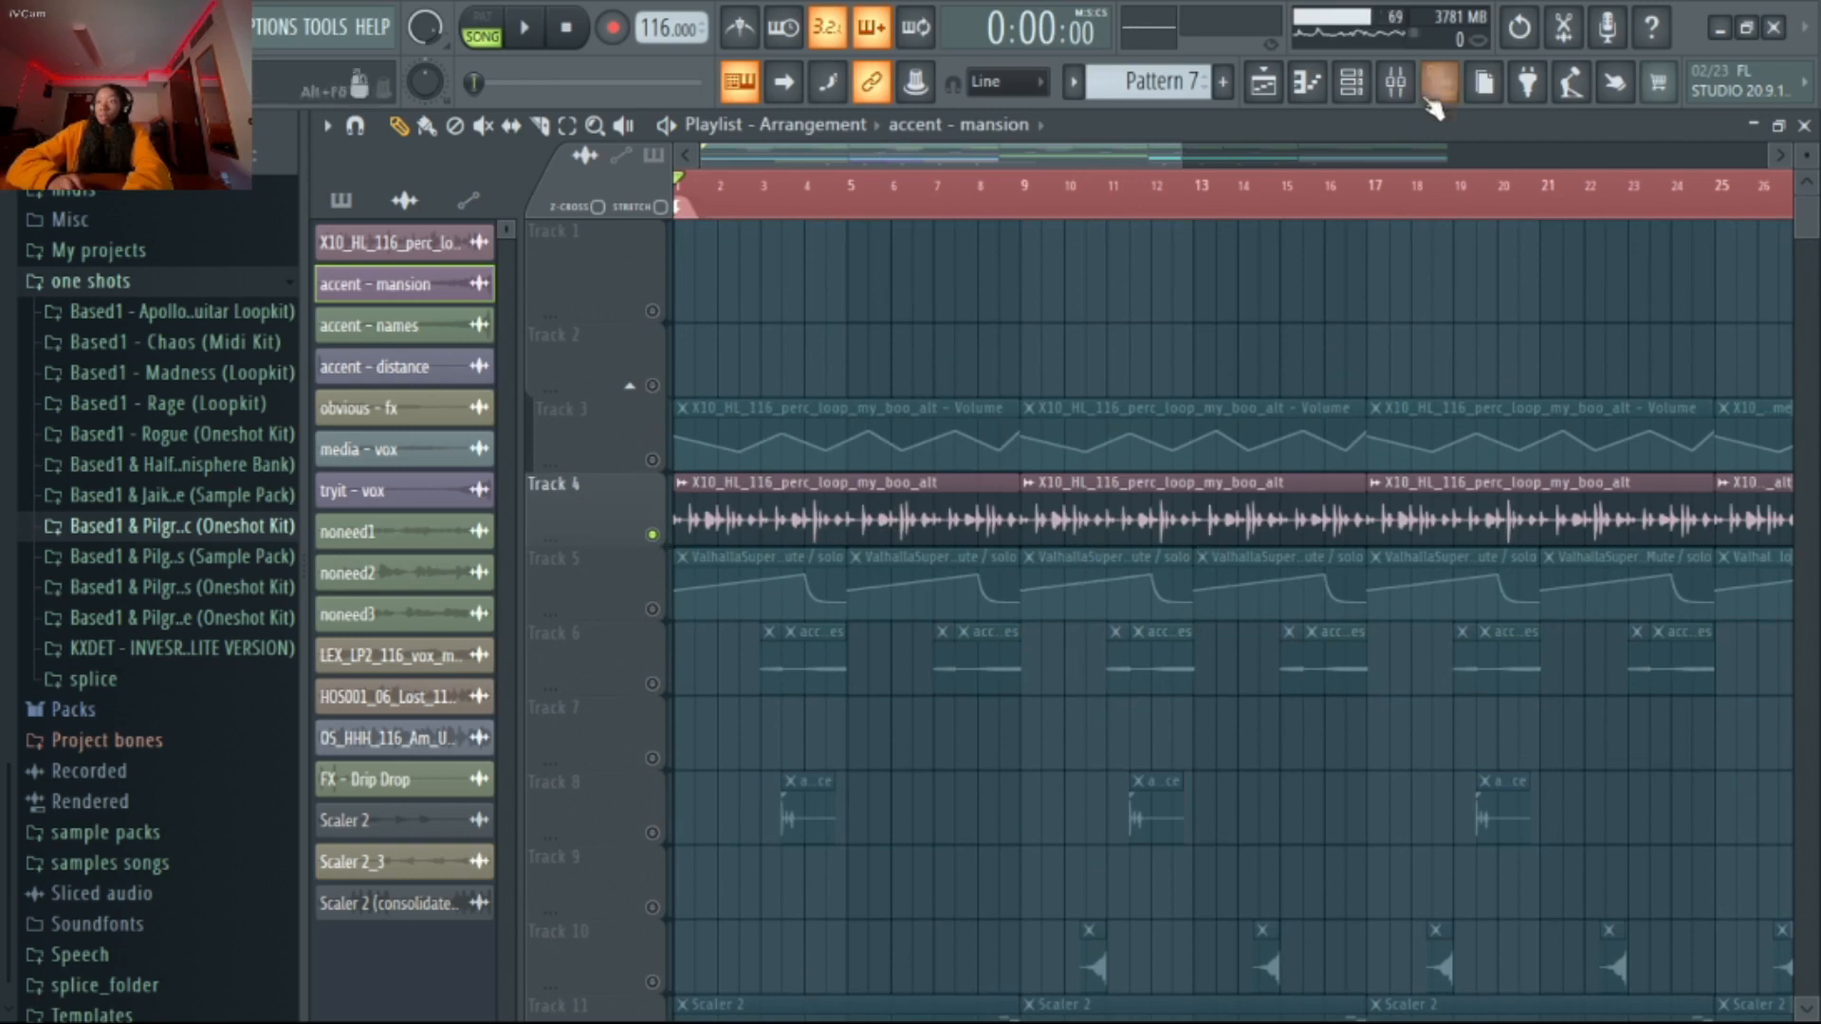
{"action": "double_click", "coordinate": [1241, 531]}
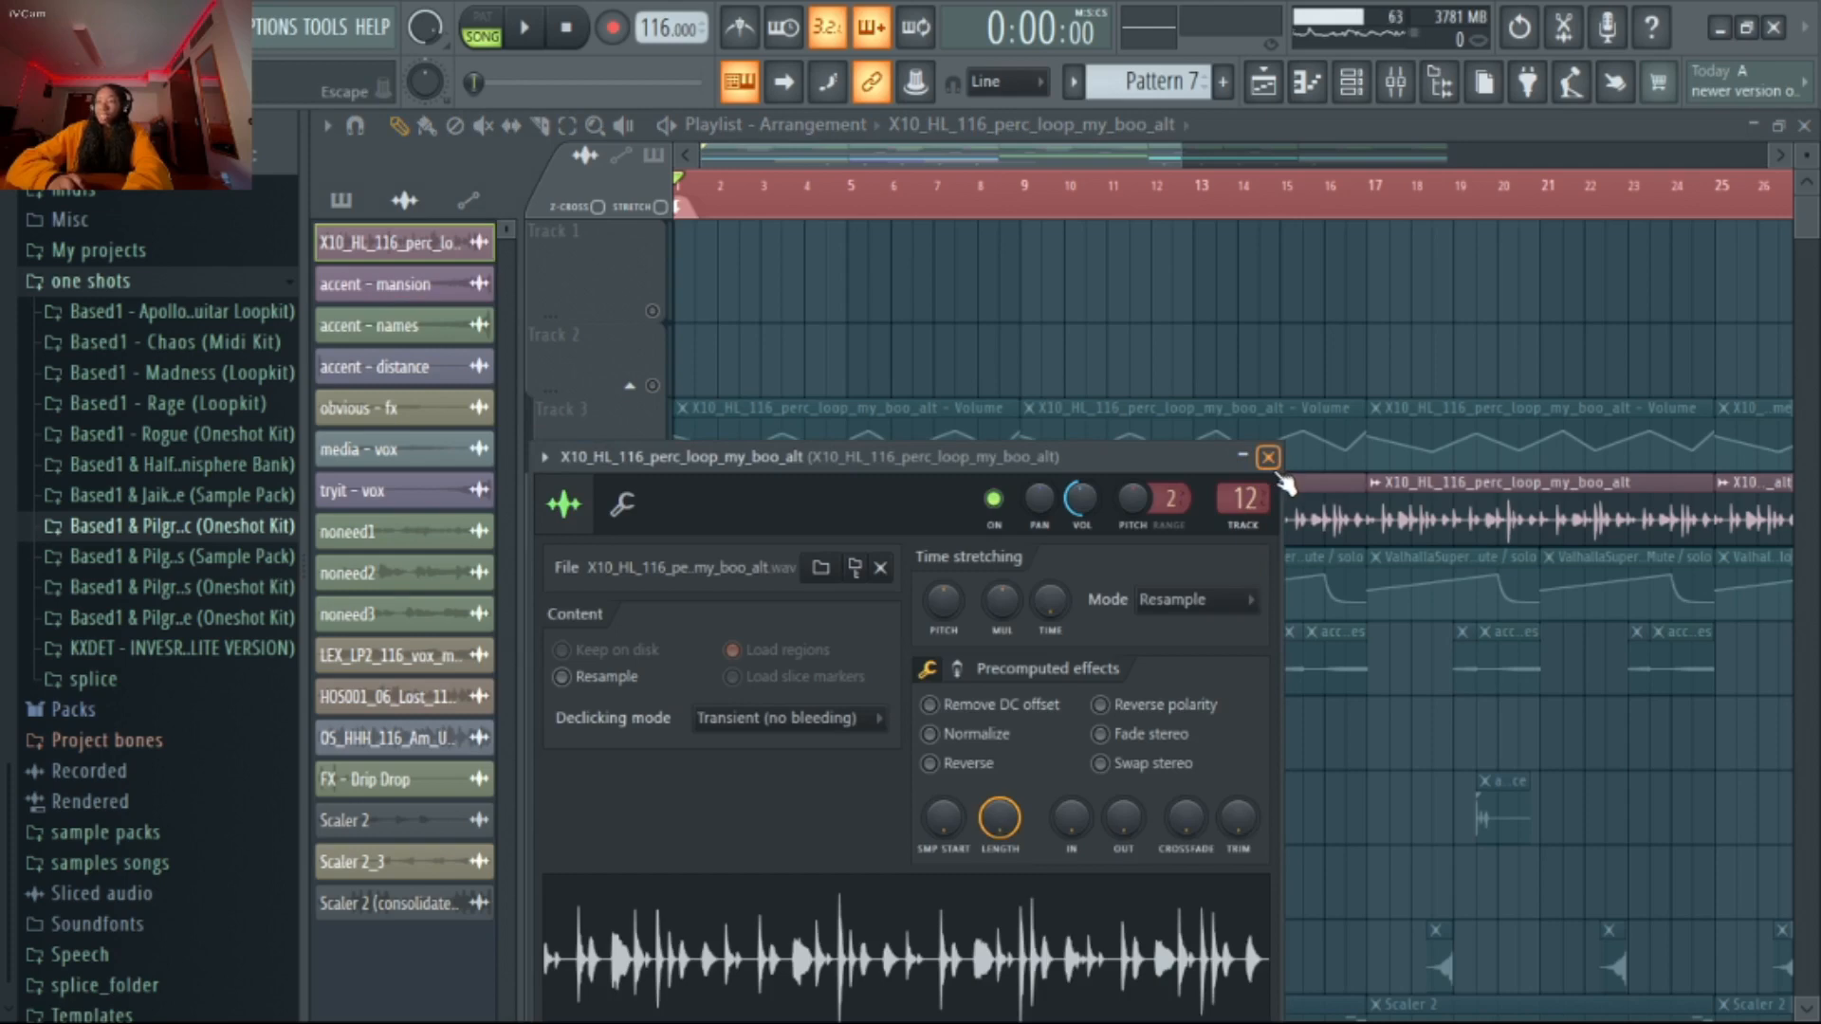
{"action": "left_click", "coordinate": [1272, 462]}
Show the perc loop's mixer track 12 and play the loop with its effects bypassed
{"action": "left_click", "coordinate": [1395, 81]}
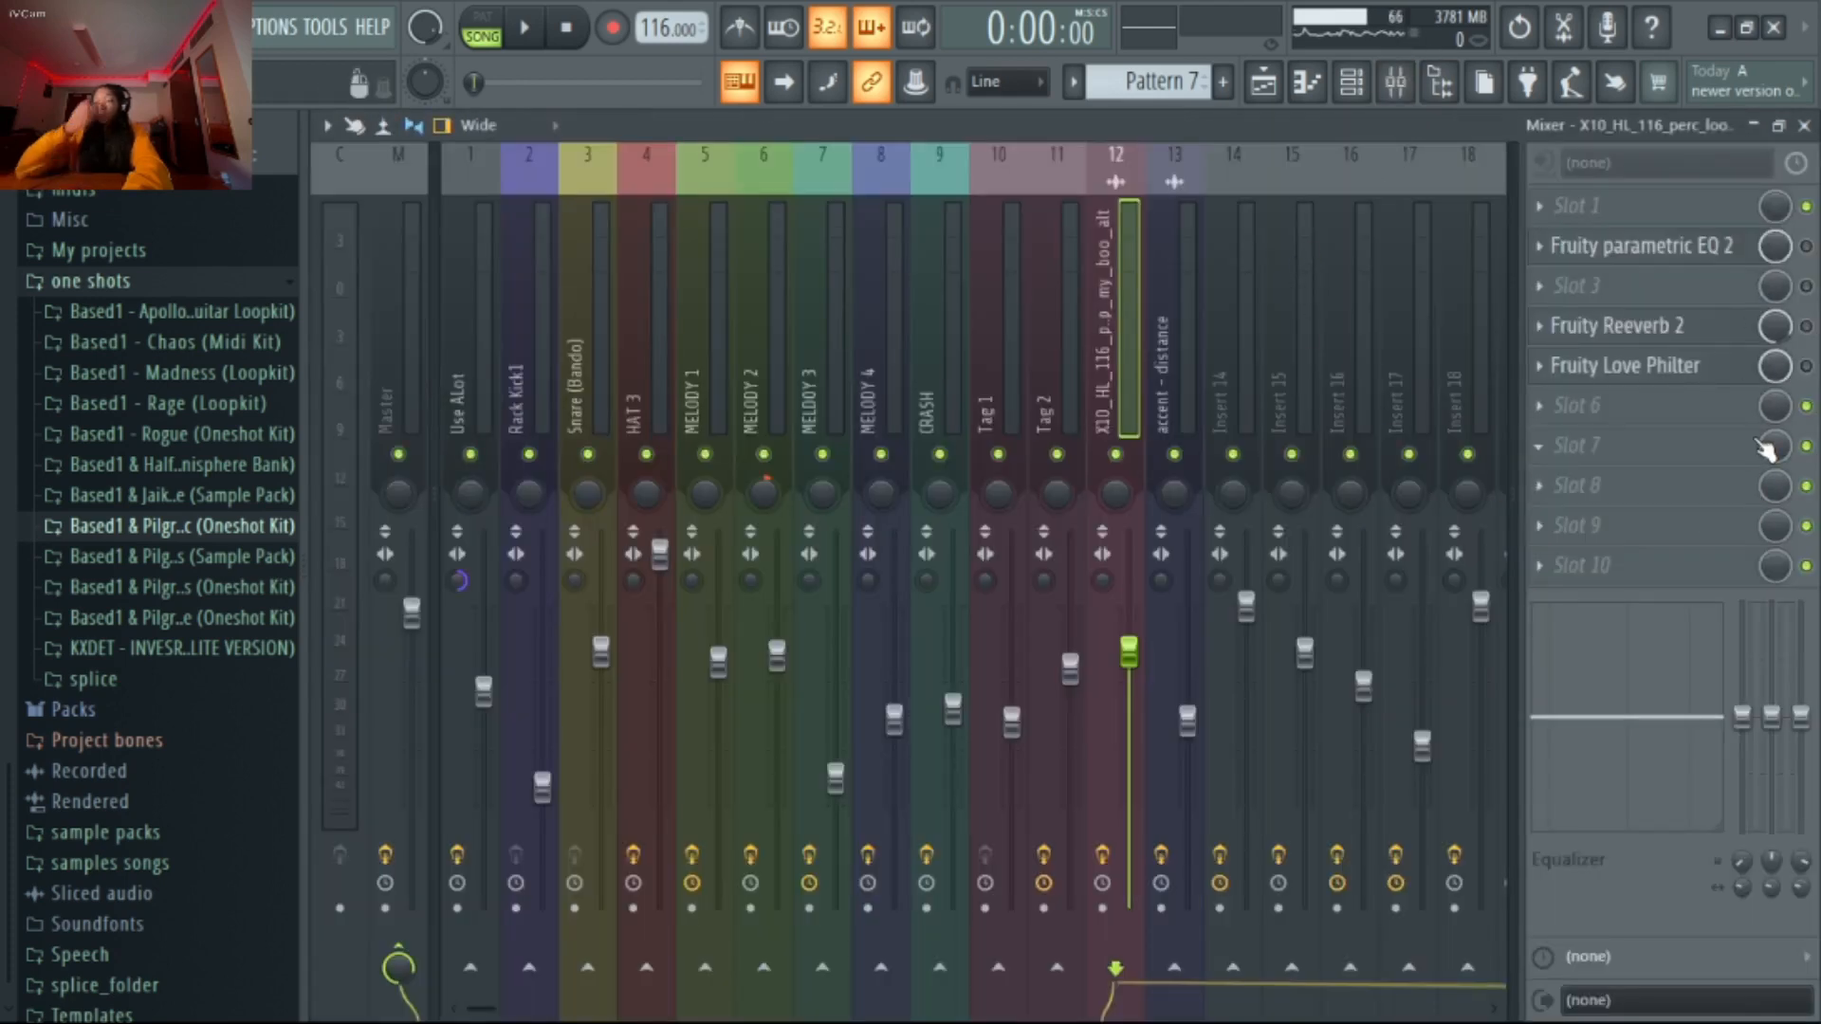
{"action": "key", "text": "space"}
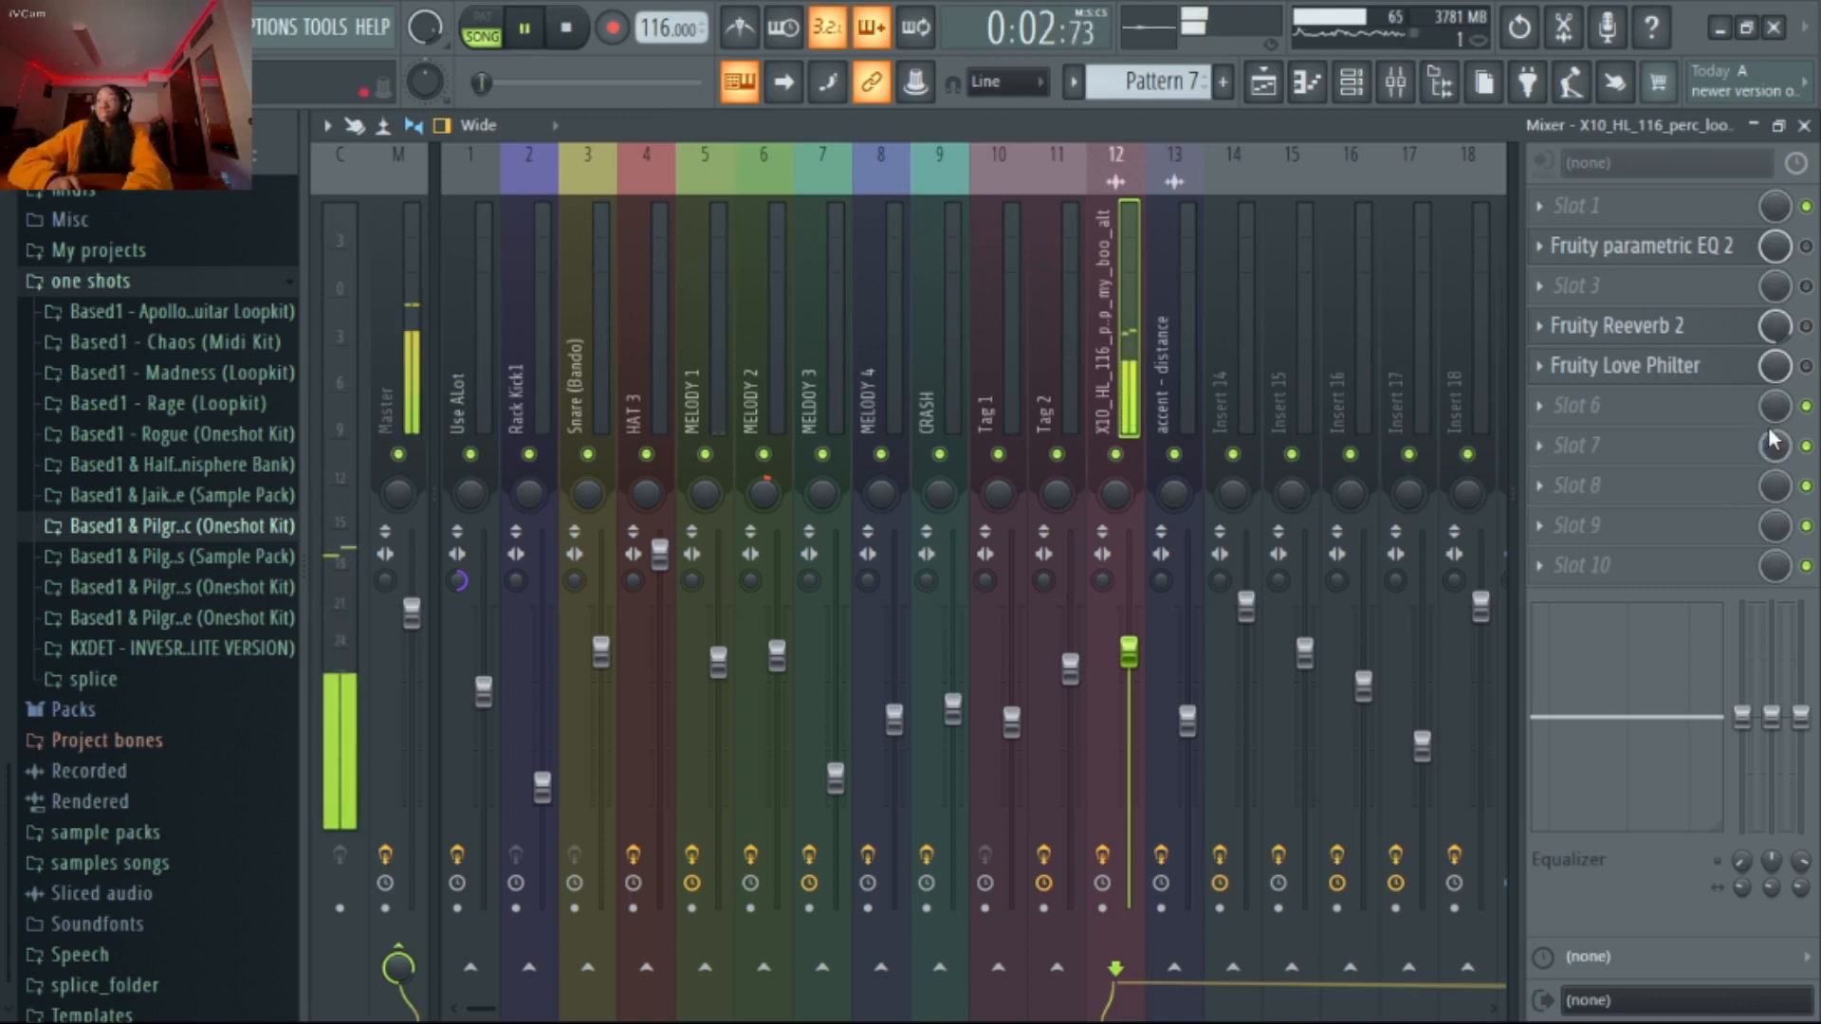
{"action": "key", "text": "space"}
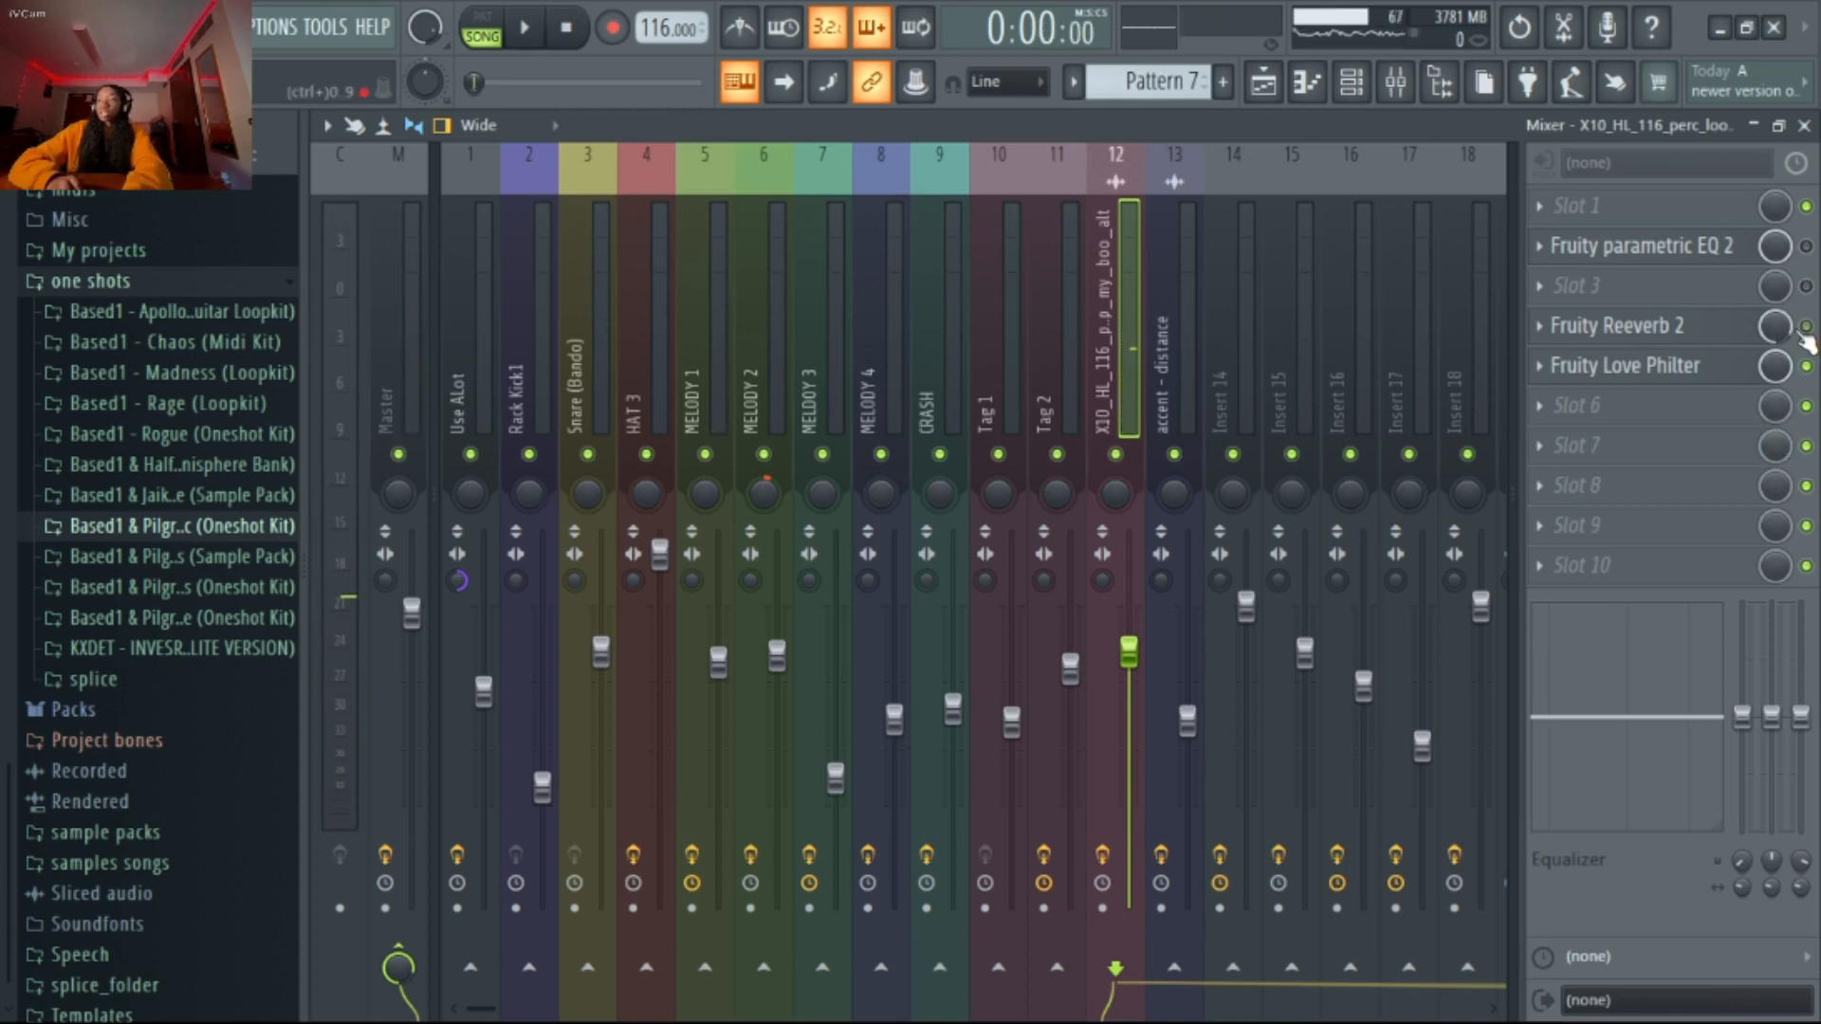
Inspect Fruity Reeverb 2 and Fruity Love Philter on the perc loop's mixer track and play the loop with its effects enabled
{"action": "left_click", "coordinate": [1695, 356]}
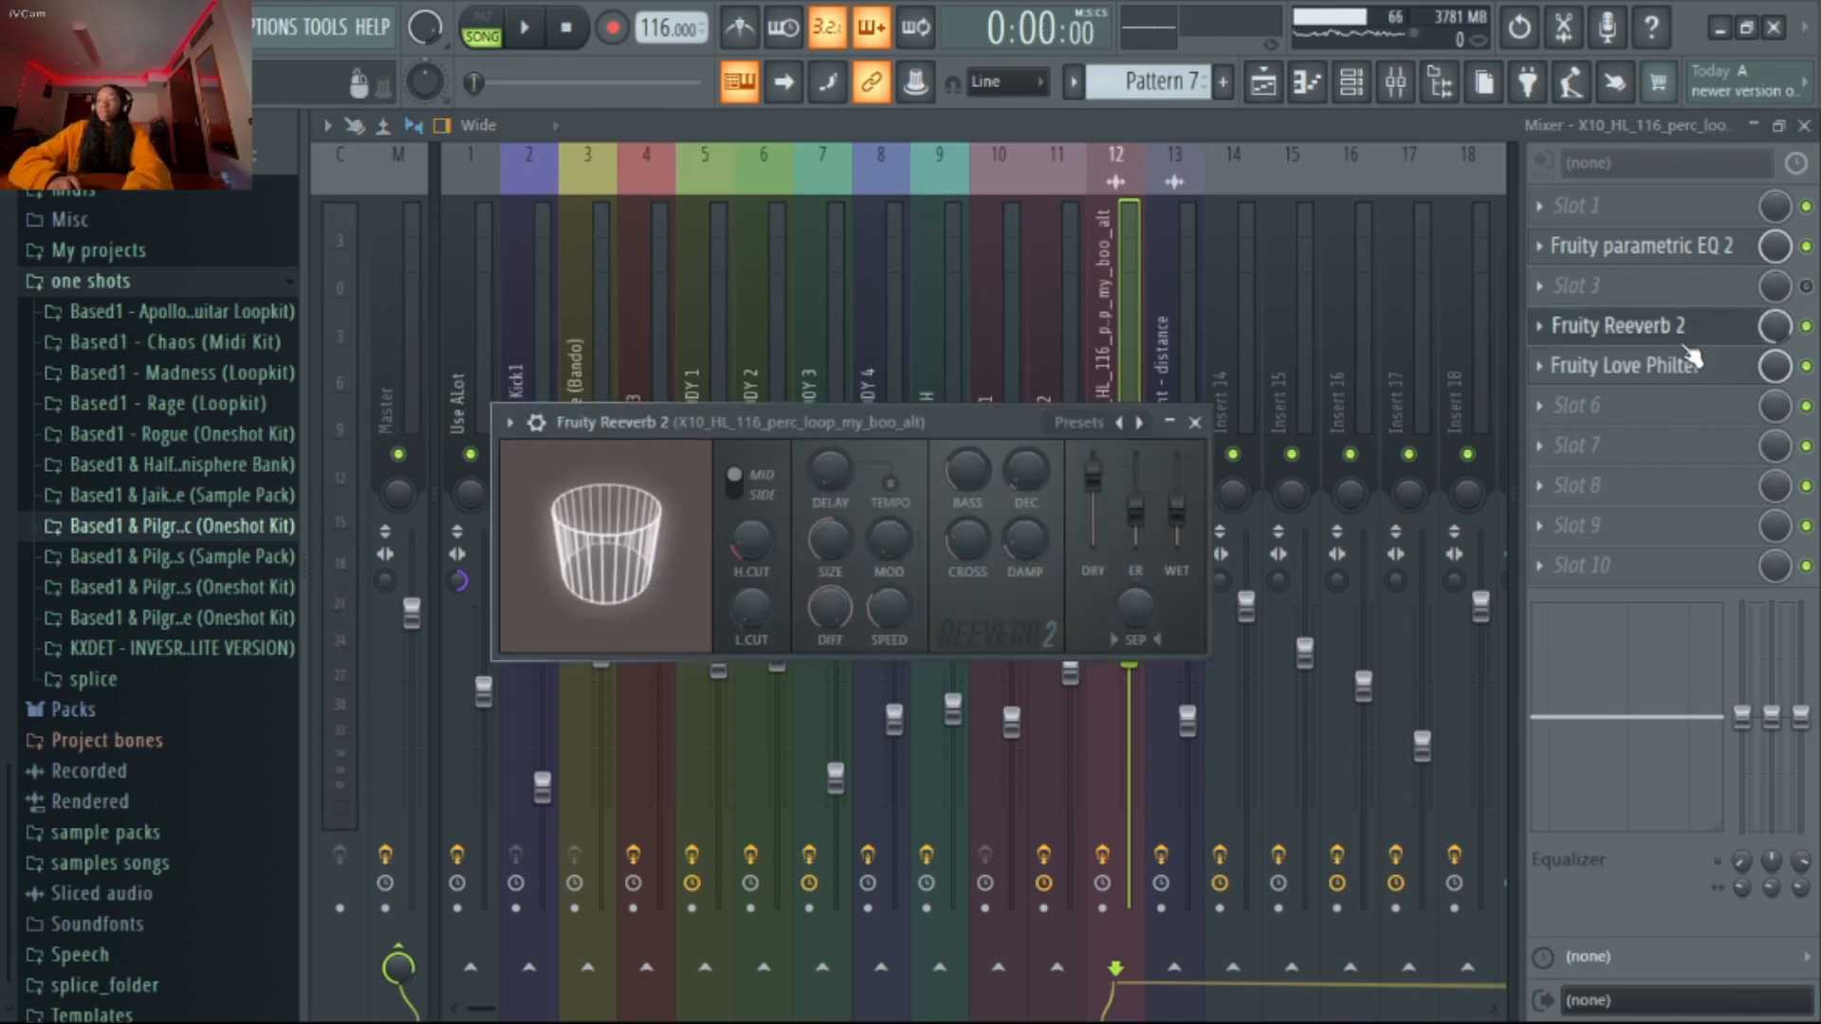
{"action": "left_click", "coordinate": [1177, 419]}
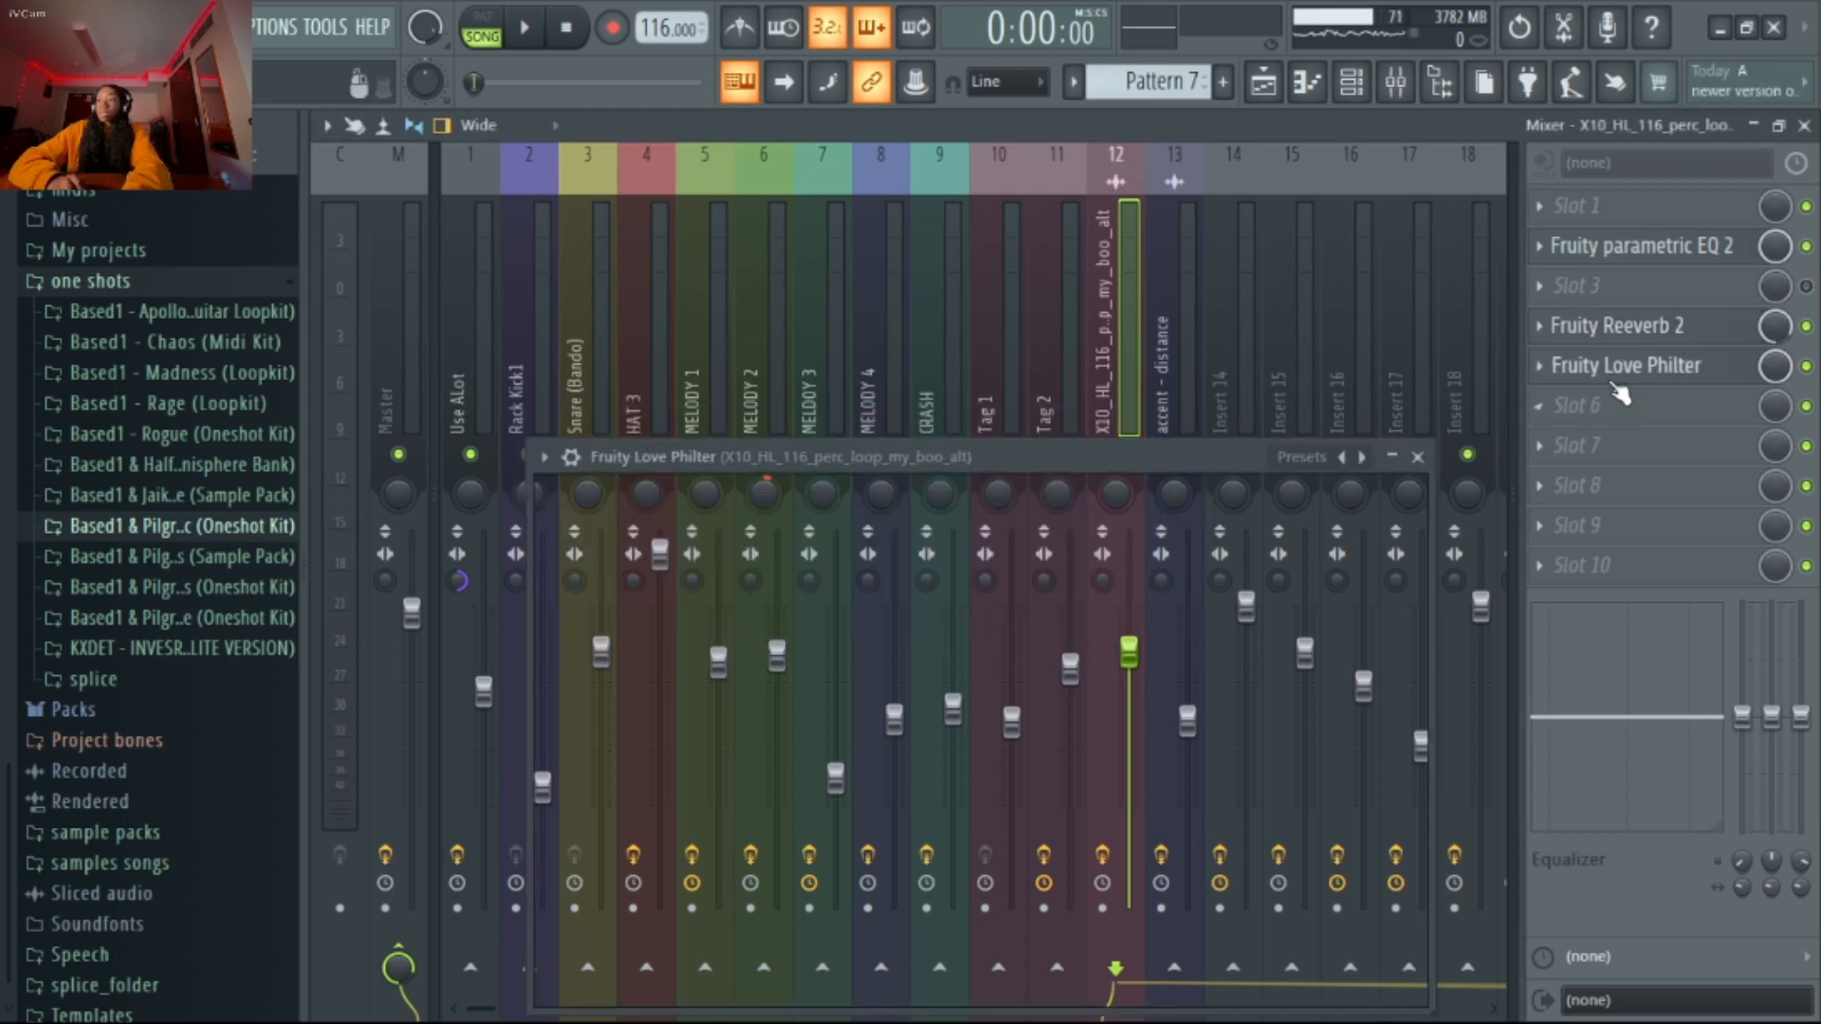
{"action": "left_click", "coordinate": [1427, 457]}
{"action": "key", "text": "space"}
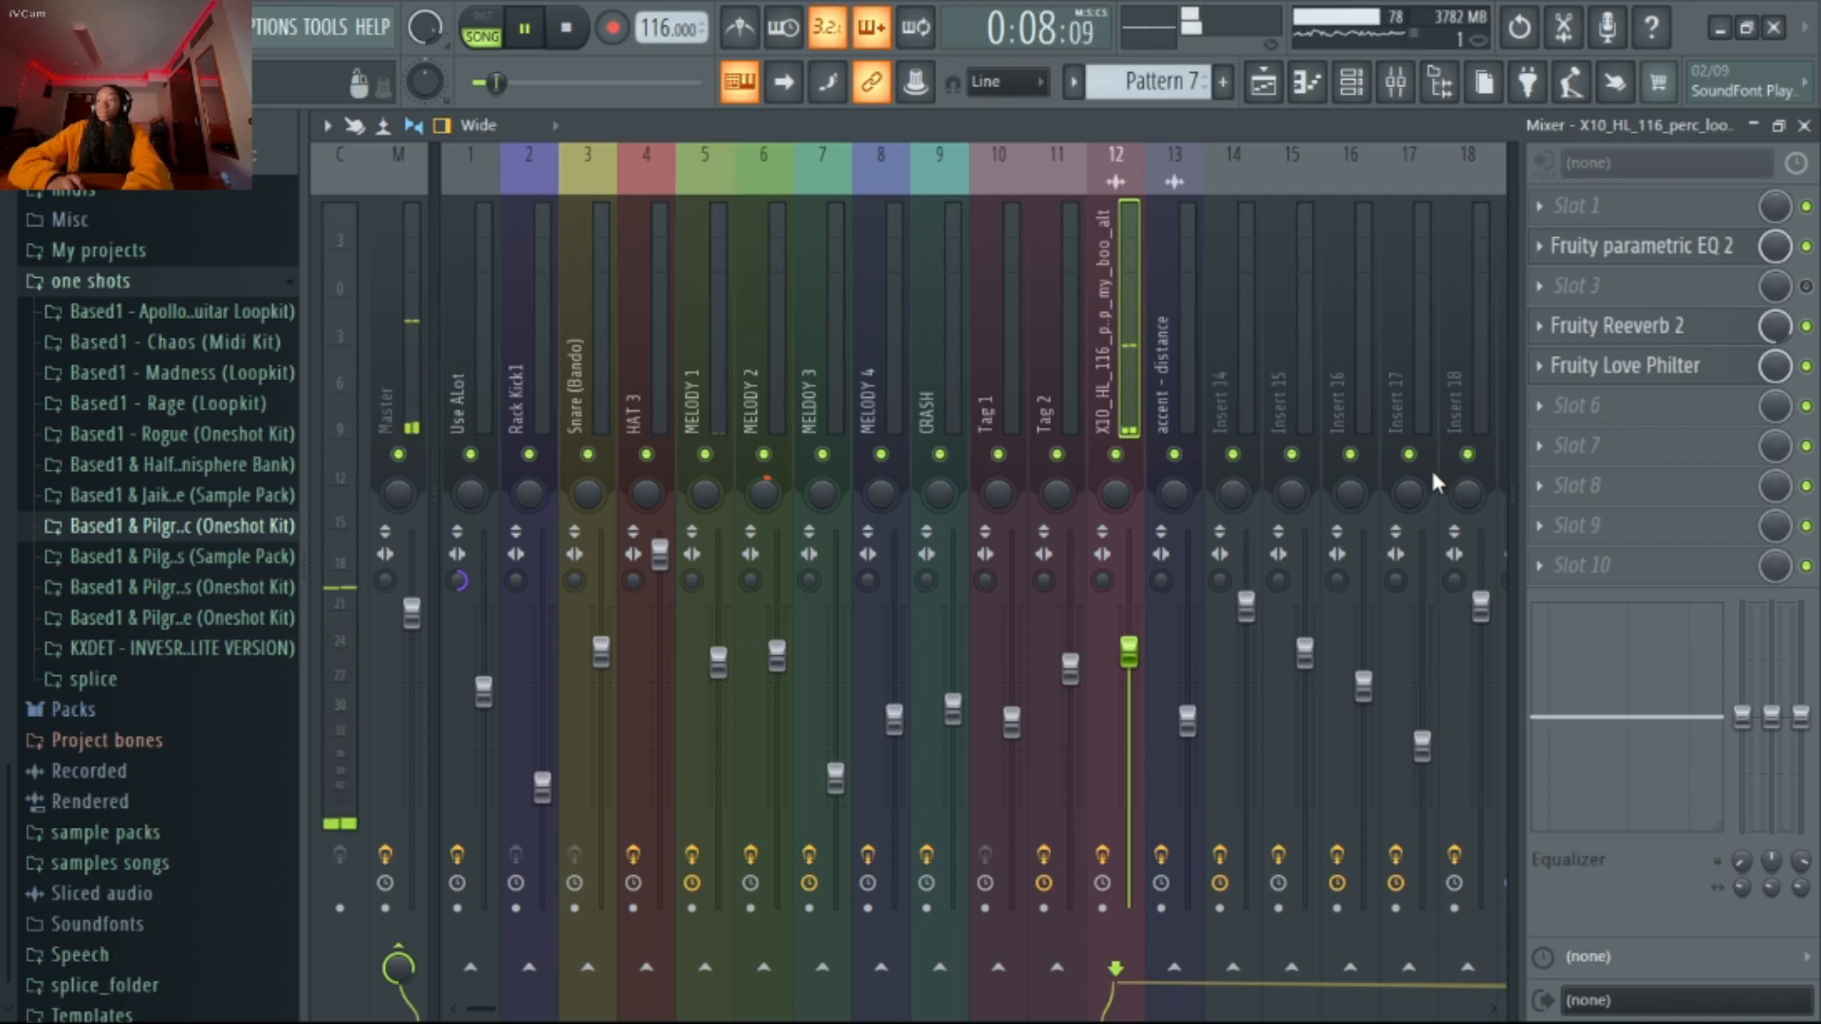
{"action": "key", "text": "space"}
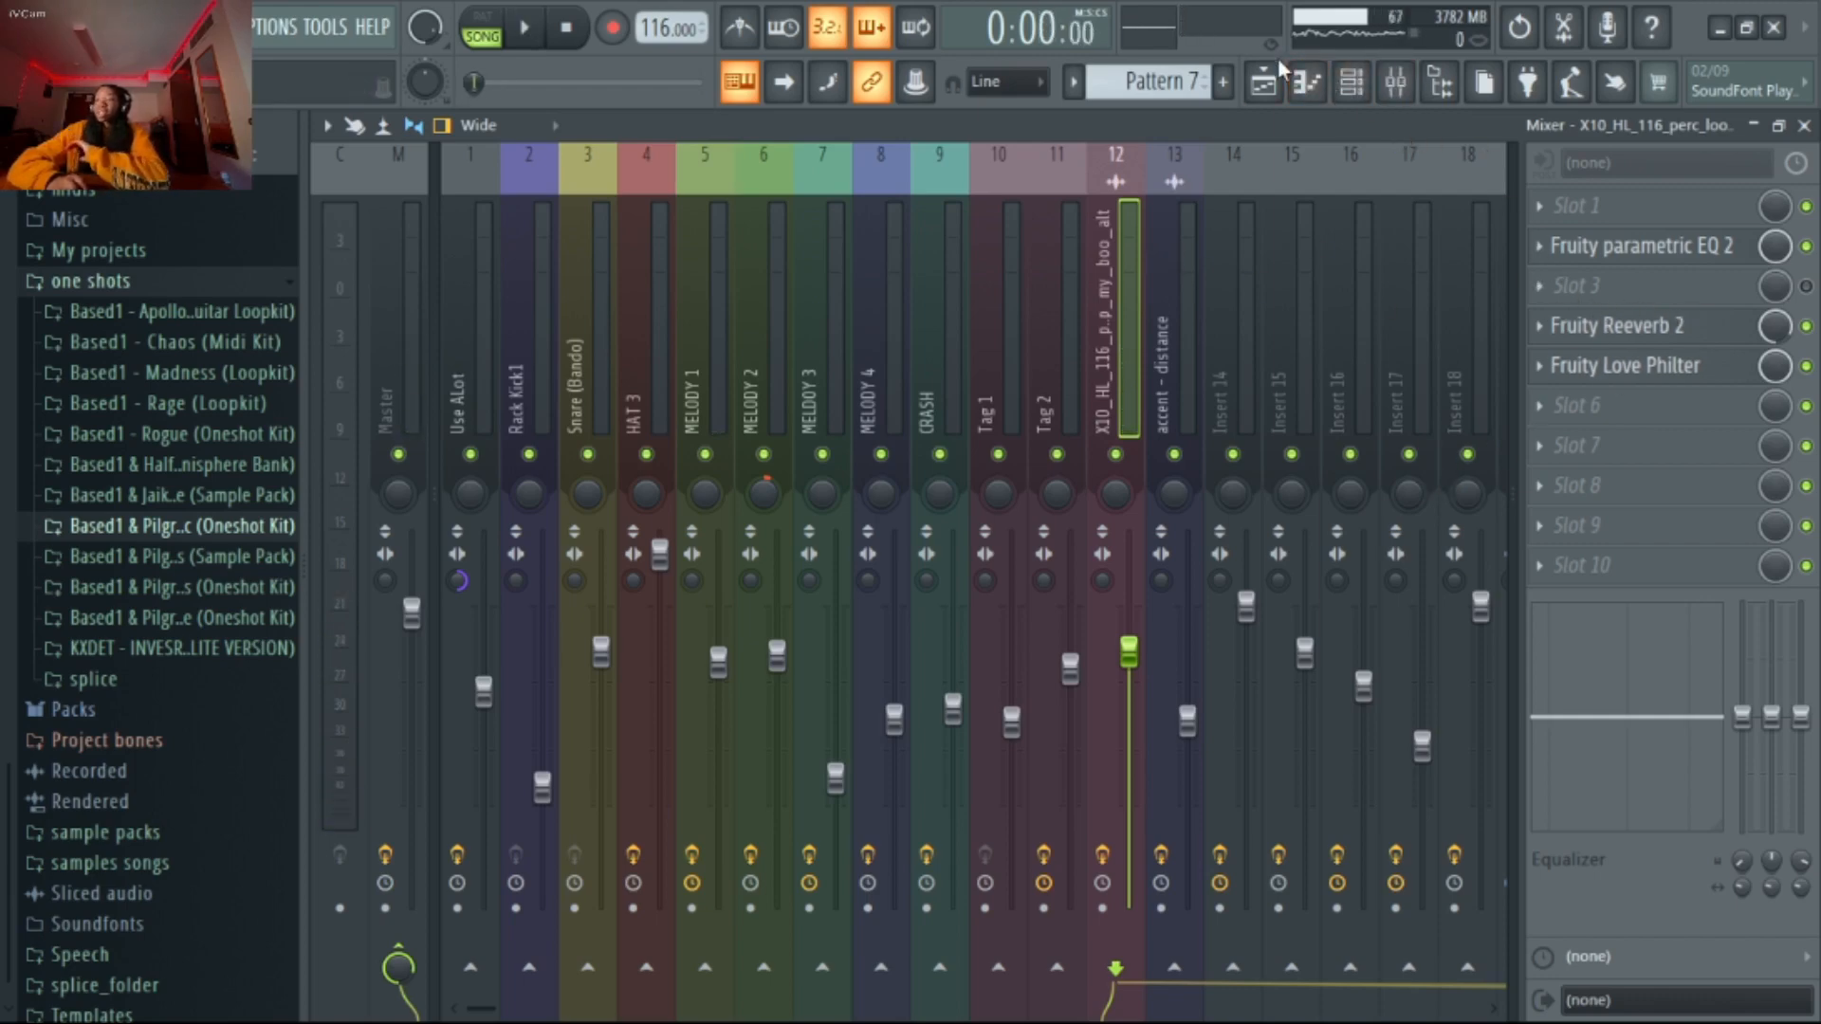
Return to the playlist arrangement and solo Track 10
{"action": "left_click", "coordinate": [1272, 90]}
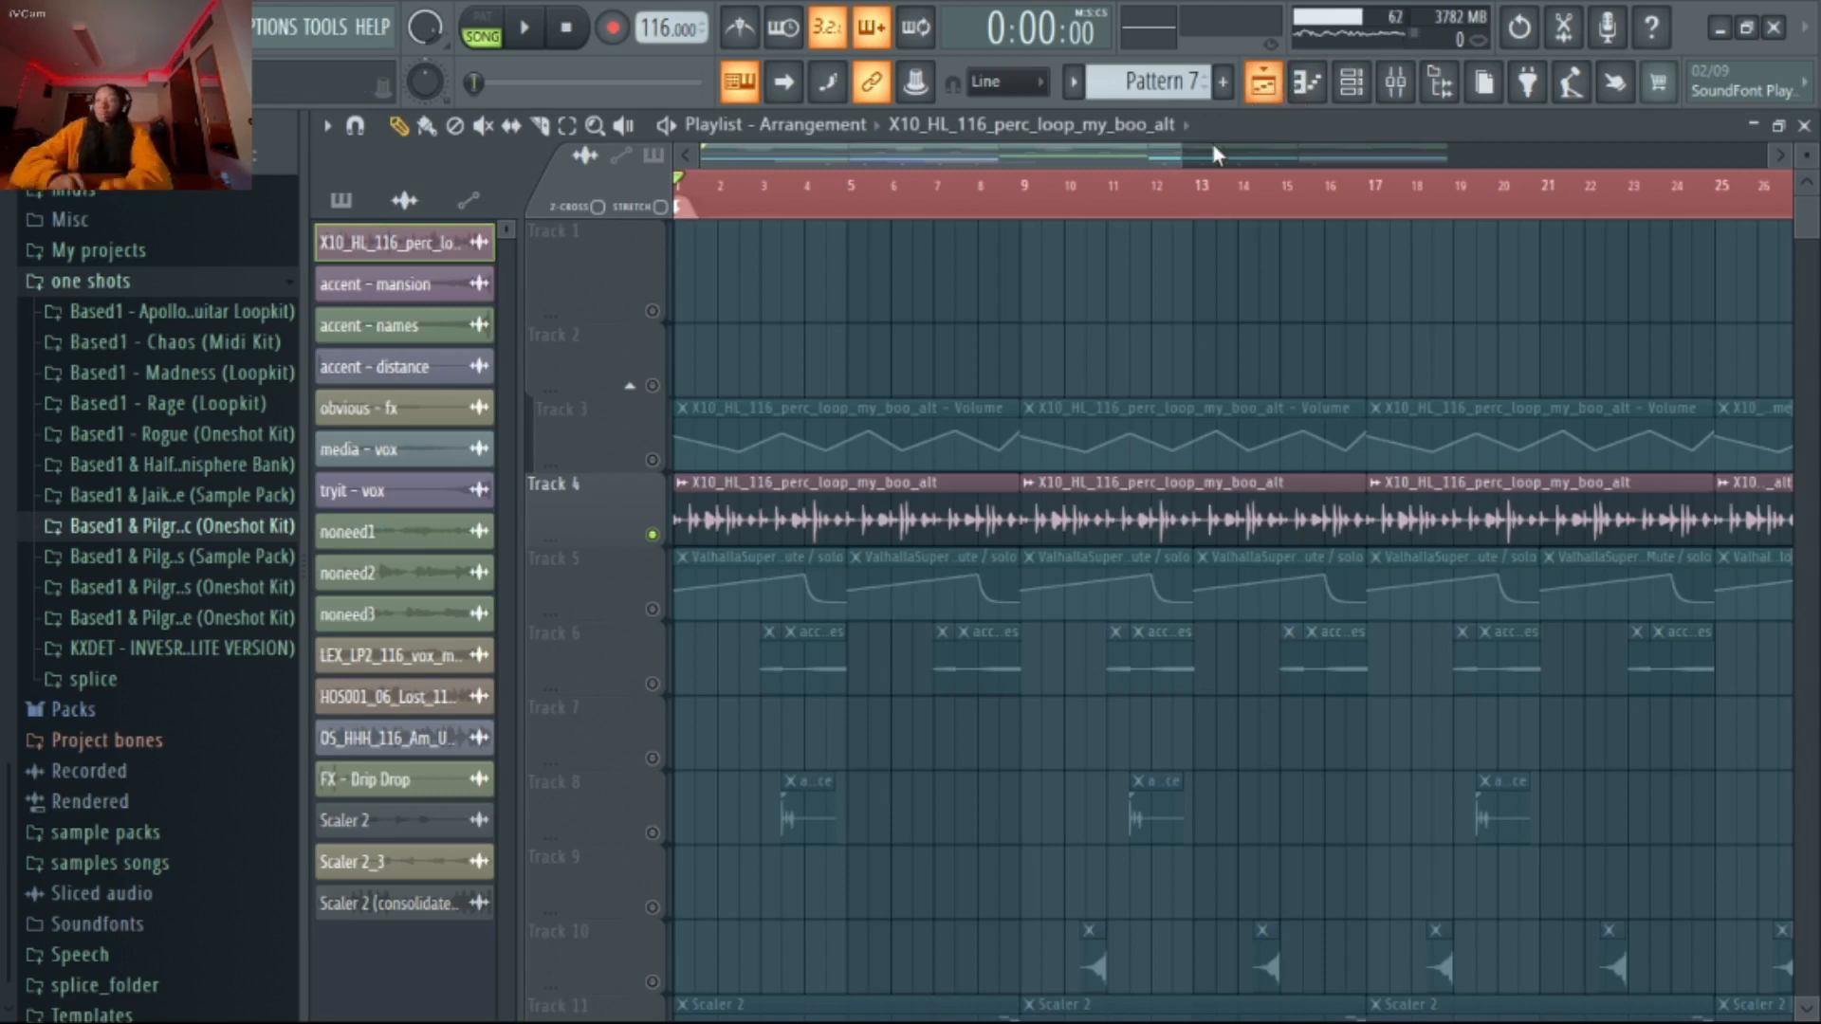
{"action": "scroll", "coordinate": [1207, 453], "scroll_direction": "down", "scroll_amount": 3}
{"action": "scroll", "coordinate": [1141, 474], "scroll_direction": "up", "scroll_amount": 2}
{"action": "scroll", "coordinate": [1137, 477], "scroll_direction": "down", "scroll_amount": 1}
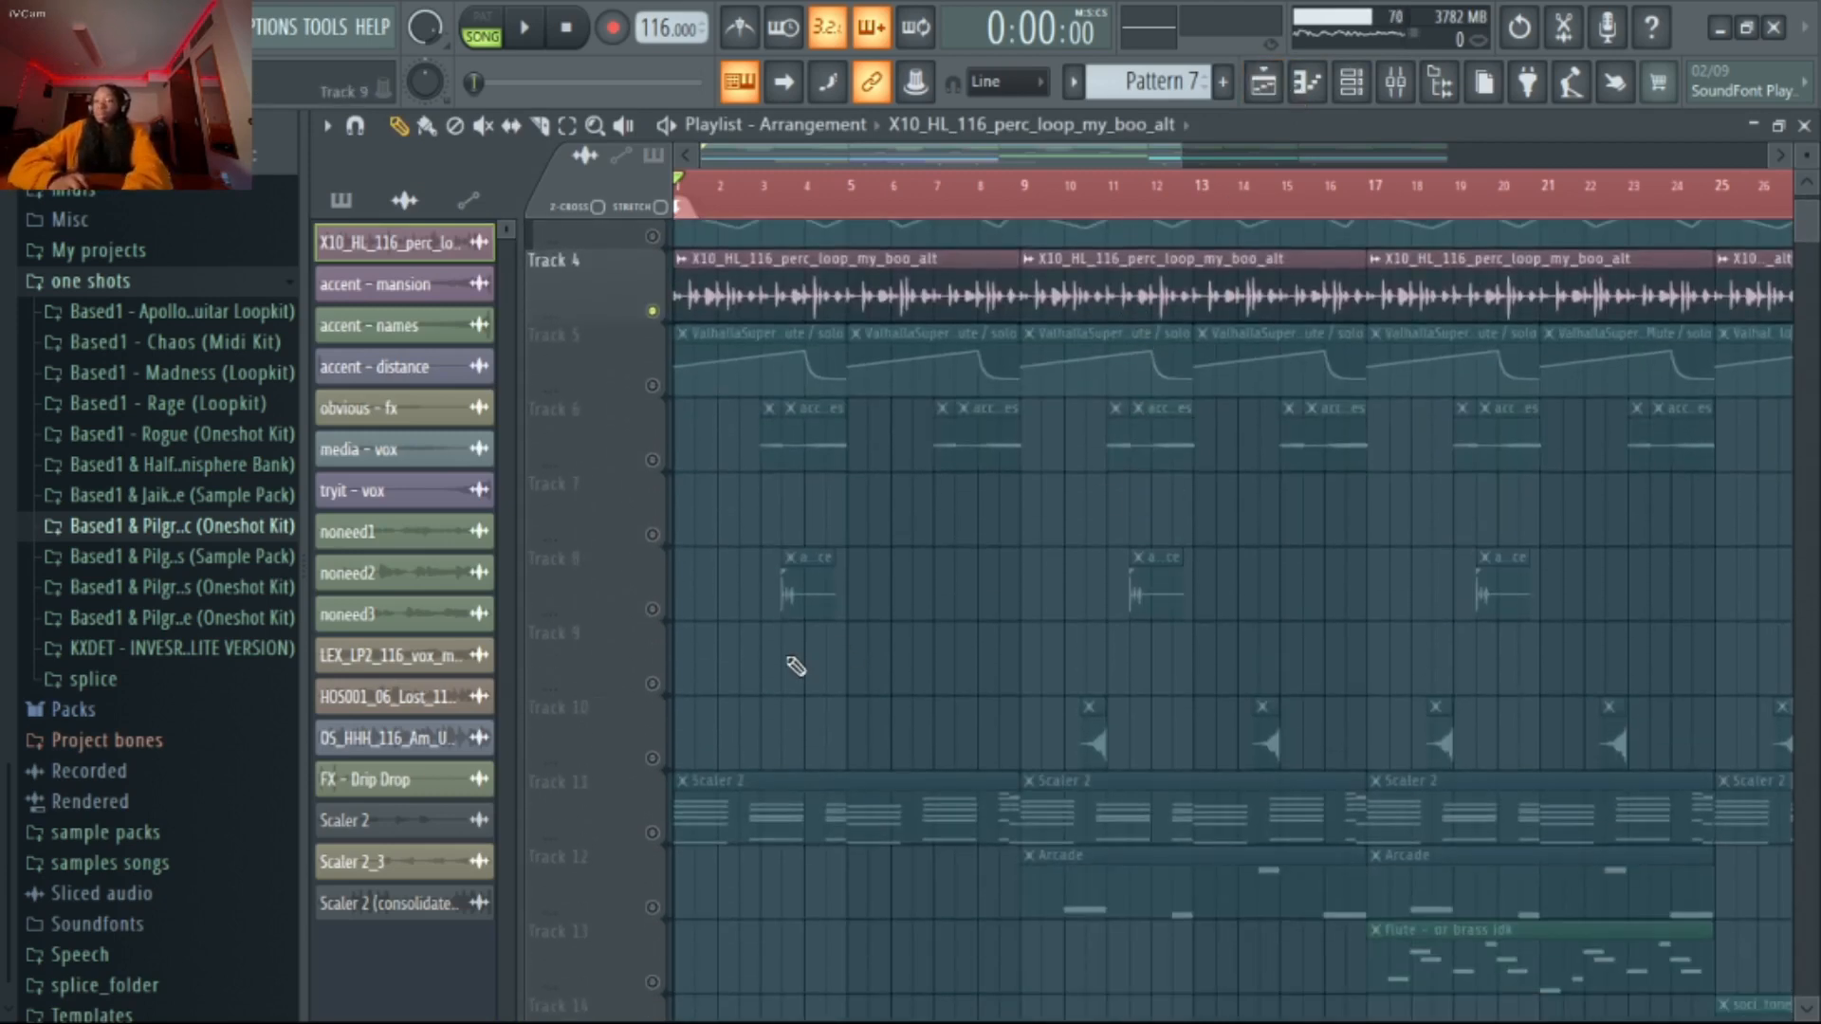
{"action": "scroll", "coordinate": [784, 665], "scroll_direction": "down", "scroll_amount": 2}
{"action": "left_click", "coordinate": [652, 609]}
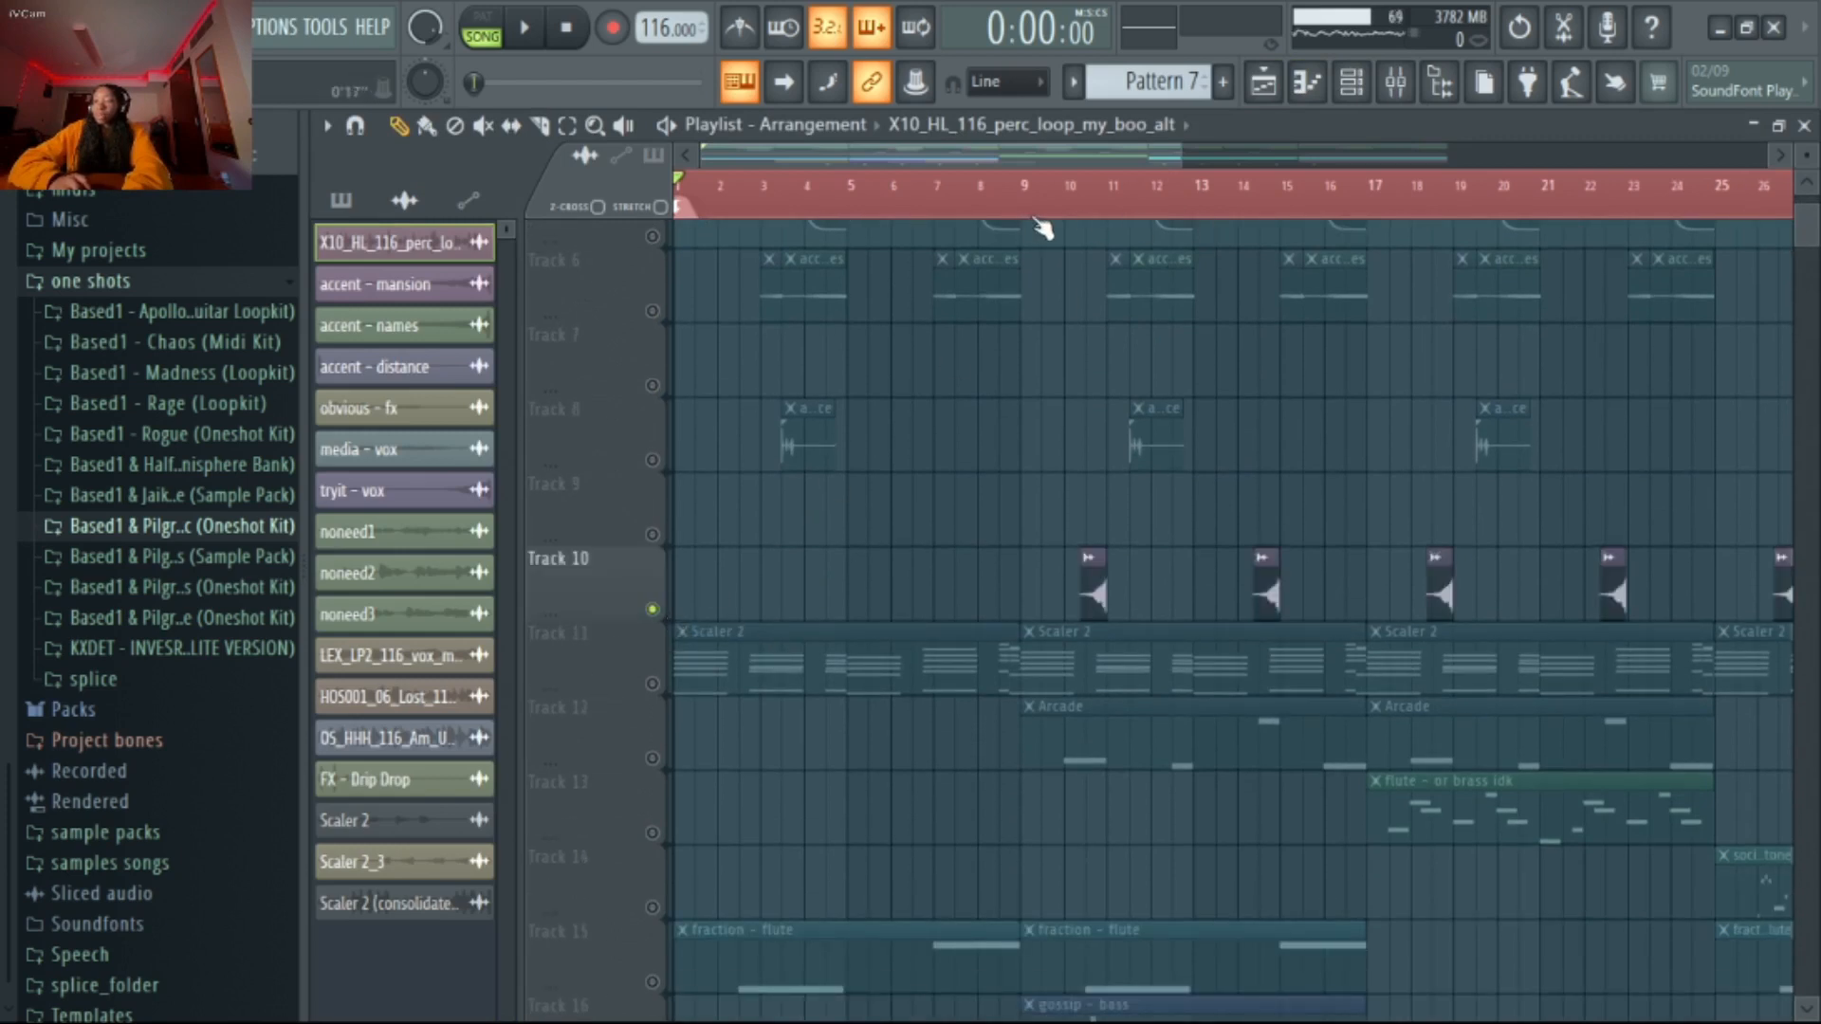
Play Track 10 from bar 9 and check the sample settings of its tryit - vox clip
{"action": "scroll", "coordinate": [1094, 596], "scroll_direction": "up", "scroll_amount": 4}
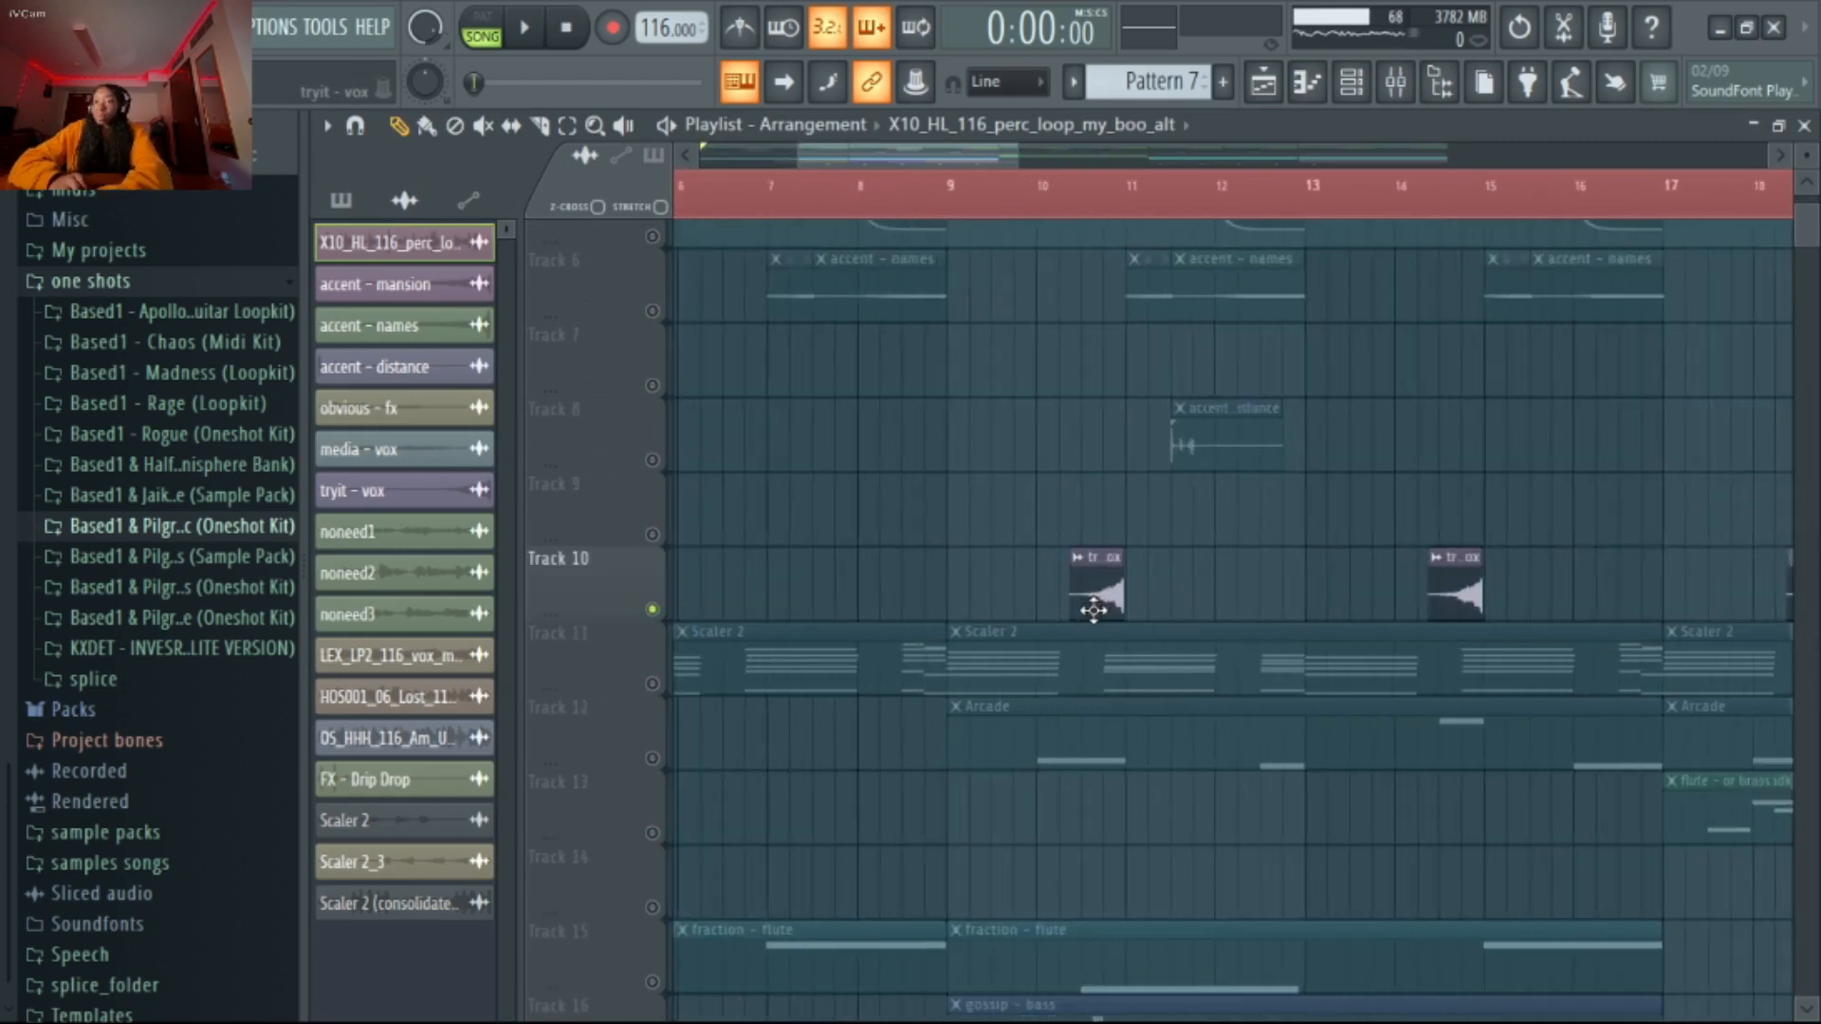
{"action": "left_click", "coordinate": [803, 186]}
{"action": "key", "text": "space"}
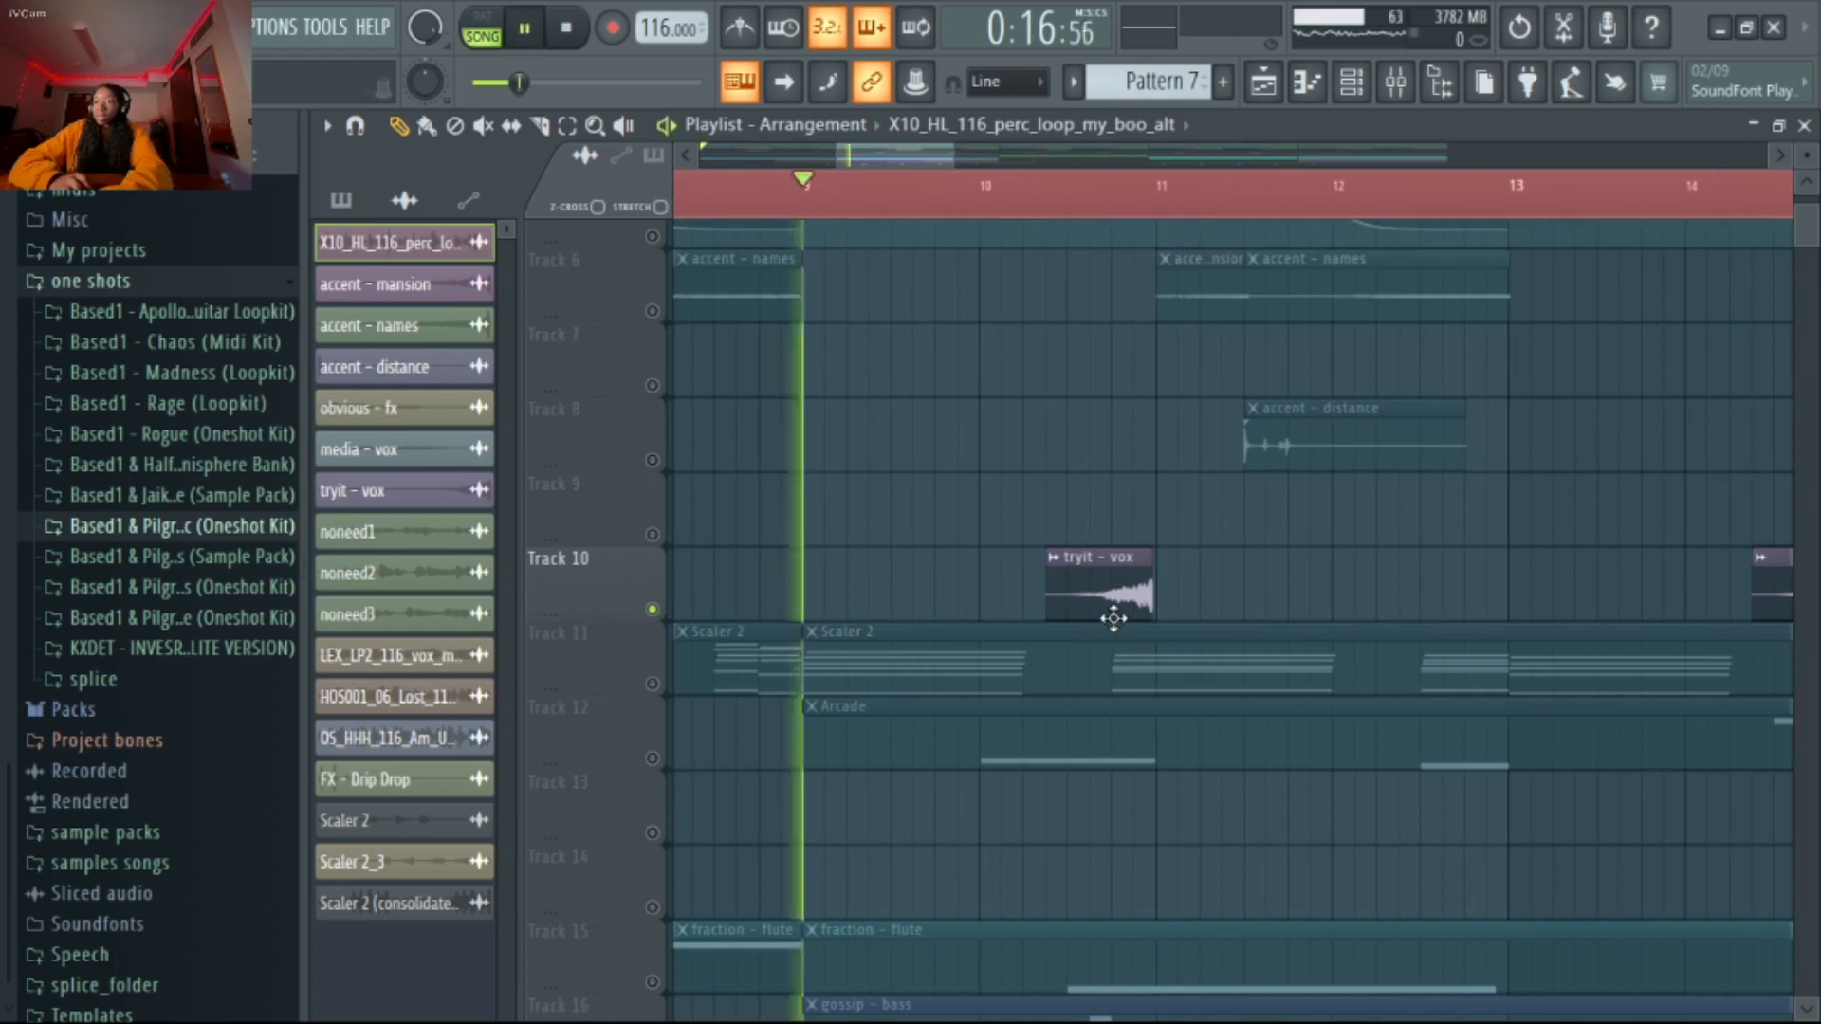
{"action": "double_click", "coordinate": [1116, 590]}
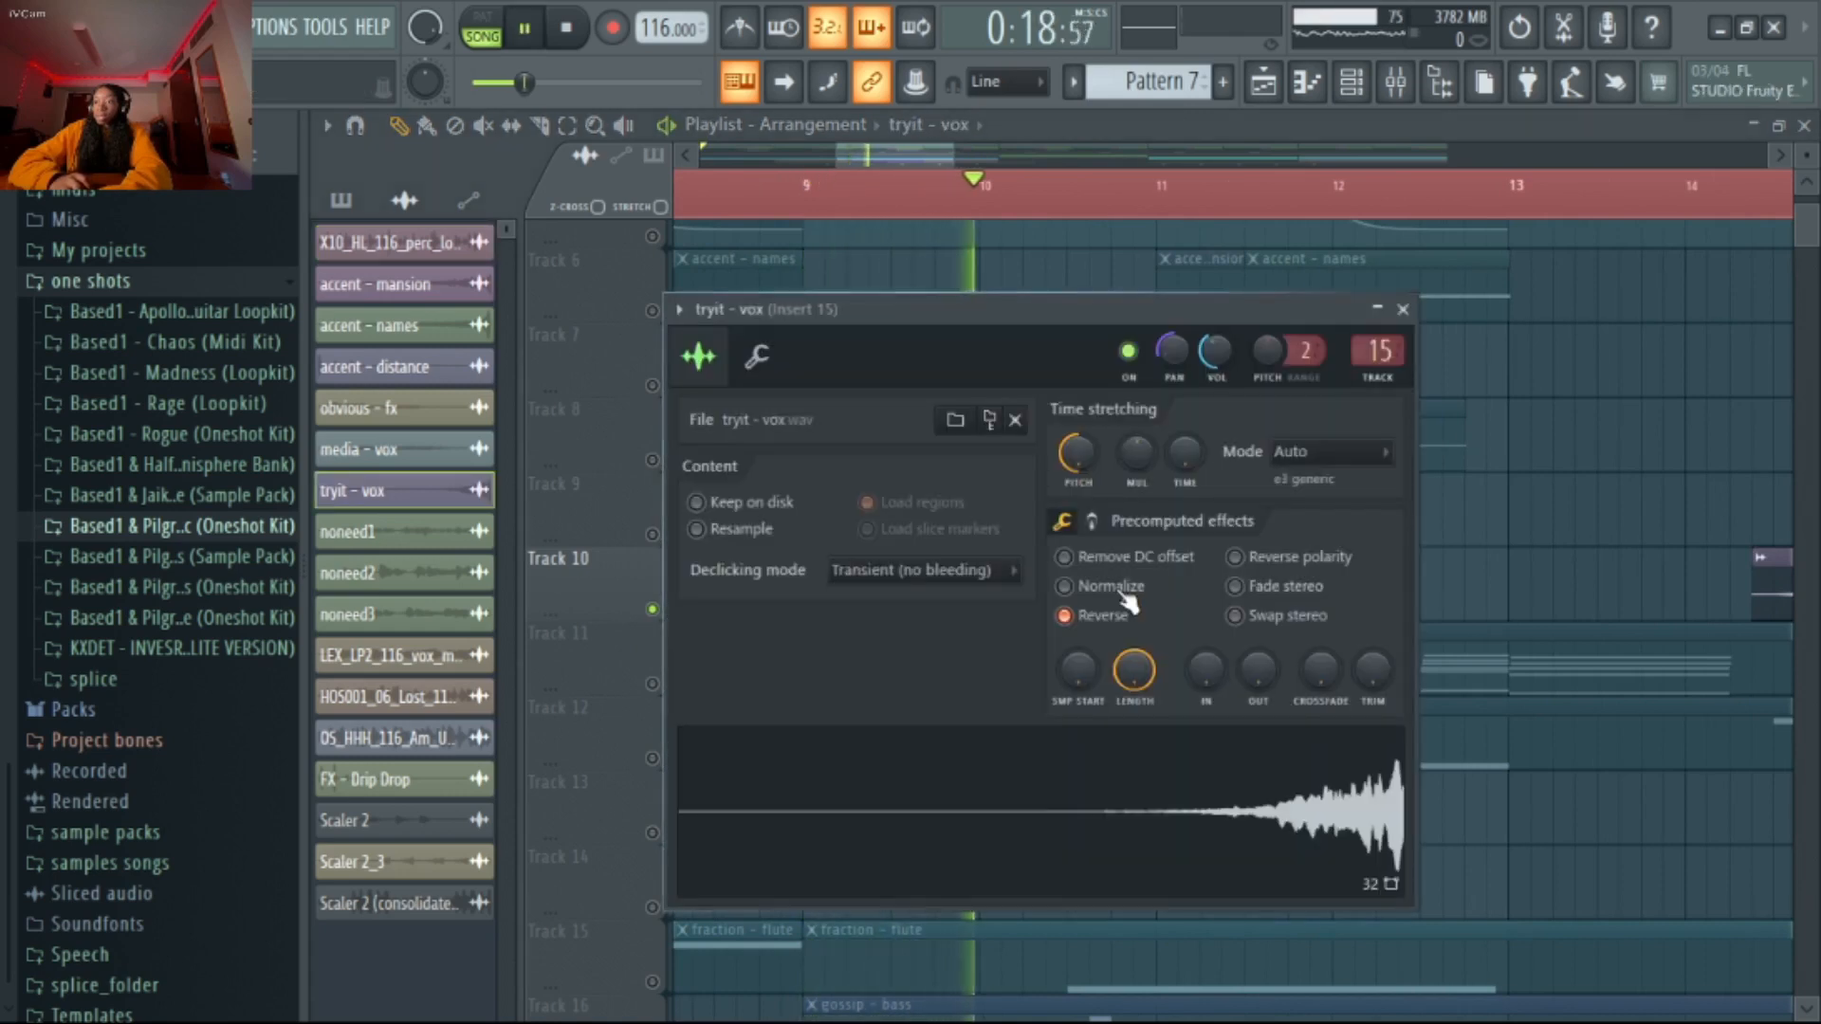
{"action": "left_click", "coordinate": [1402, 311]}
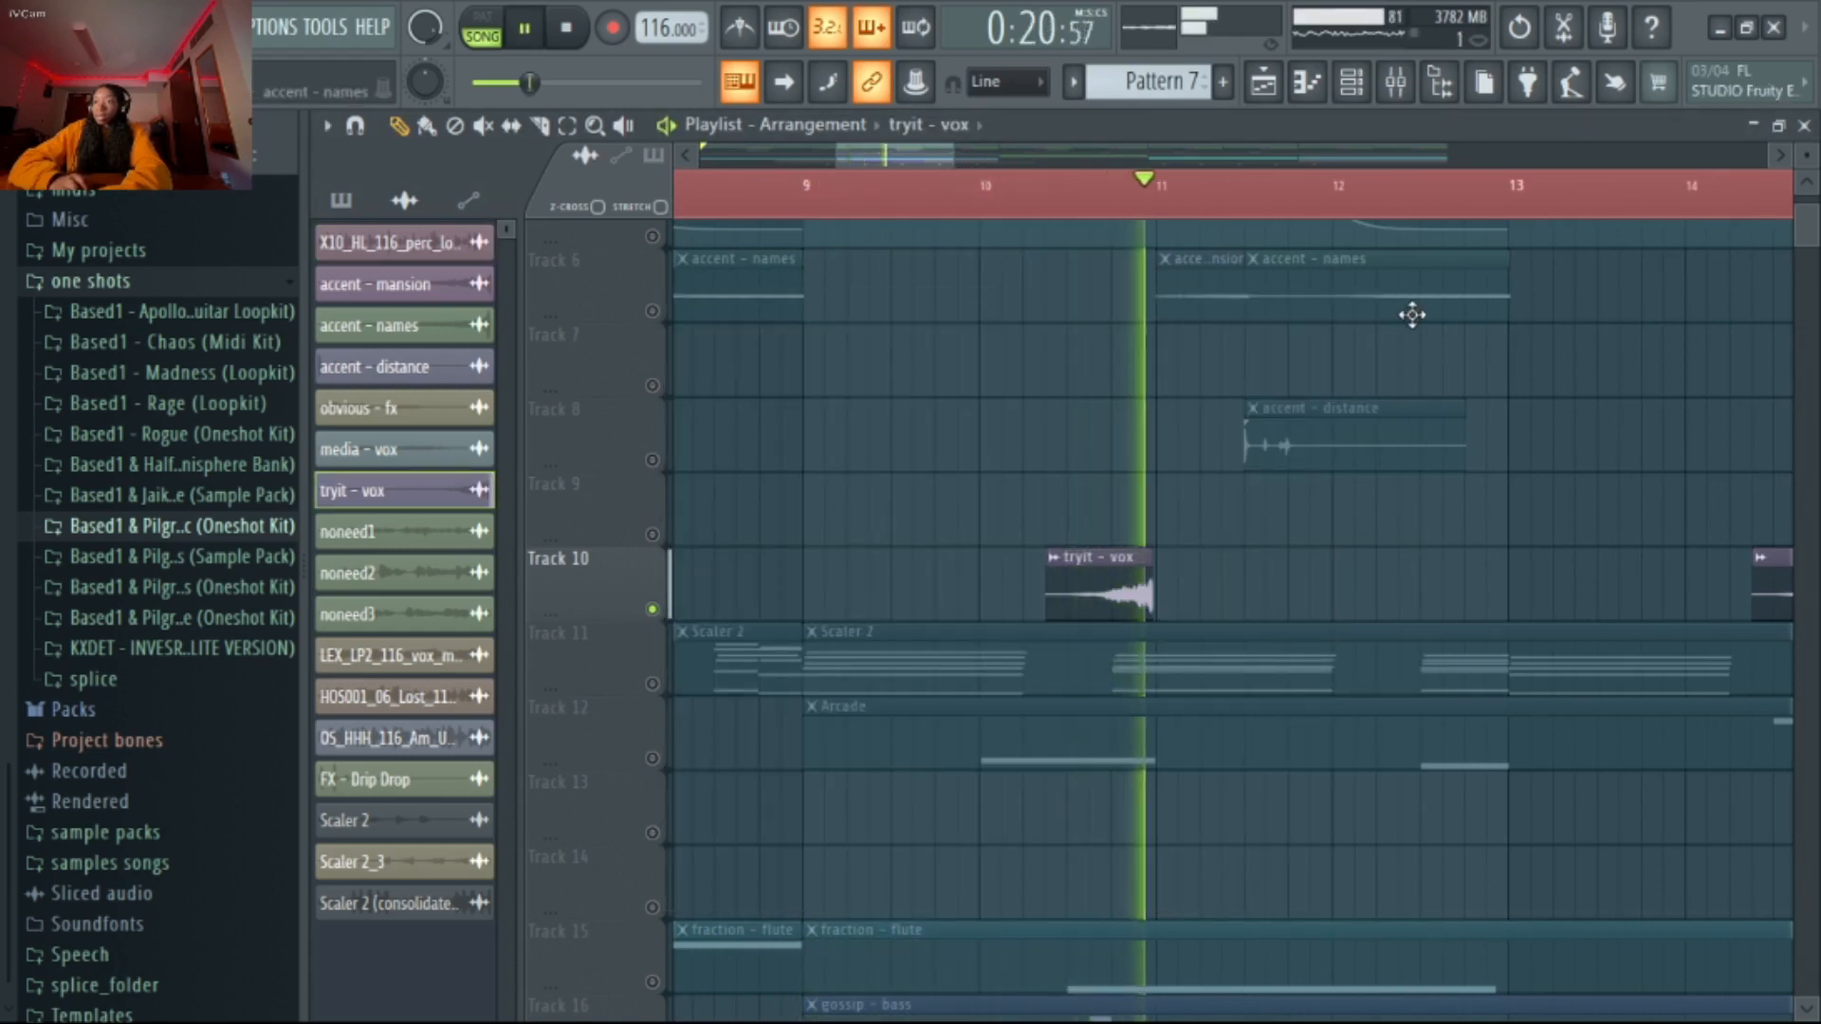
Show the tryit - vox mixer track, Insert 15, stop playback, and inspect its two Fruity parametric EQ 2 effects
{"action": "left_click", "coordinate": [1395, 82]}
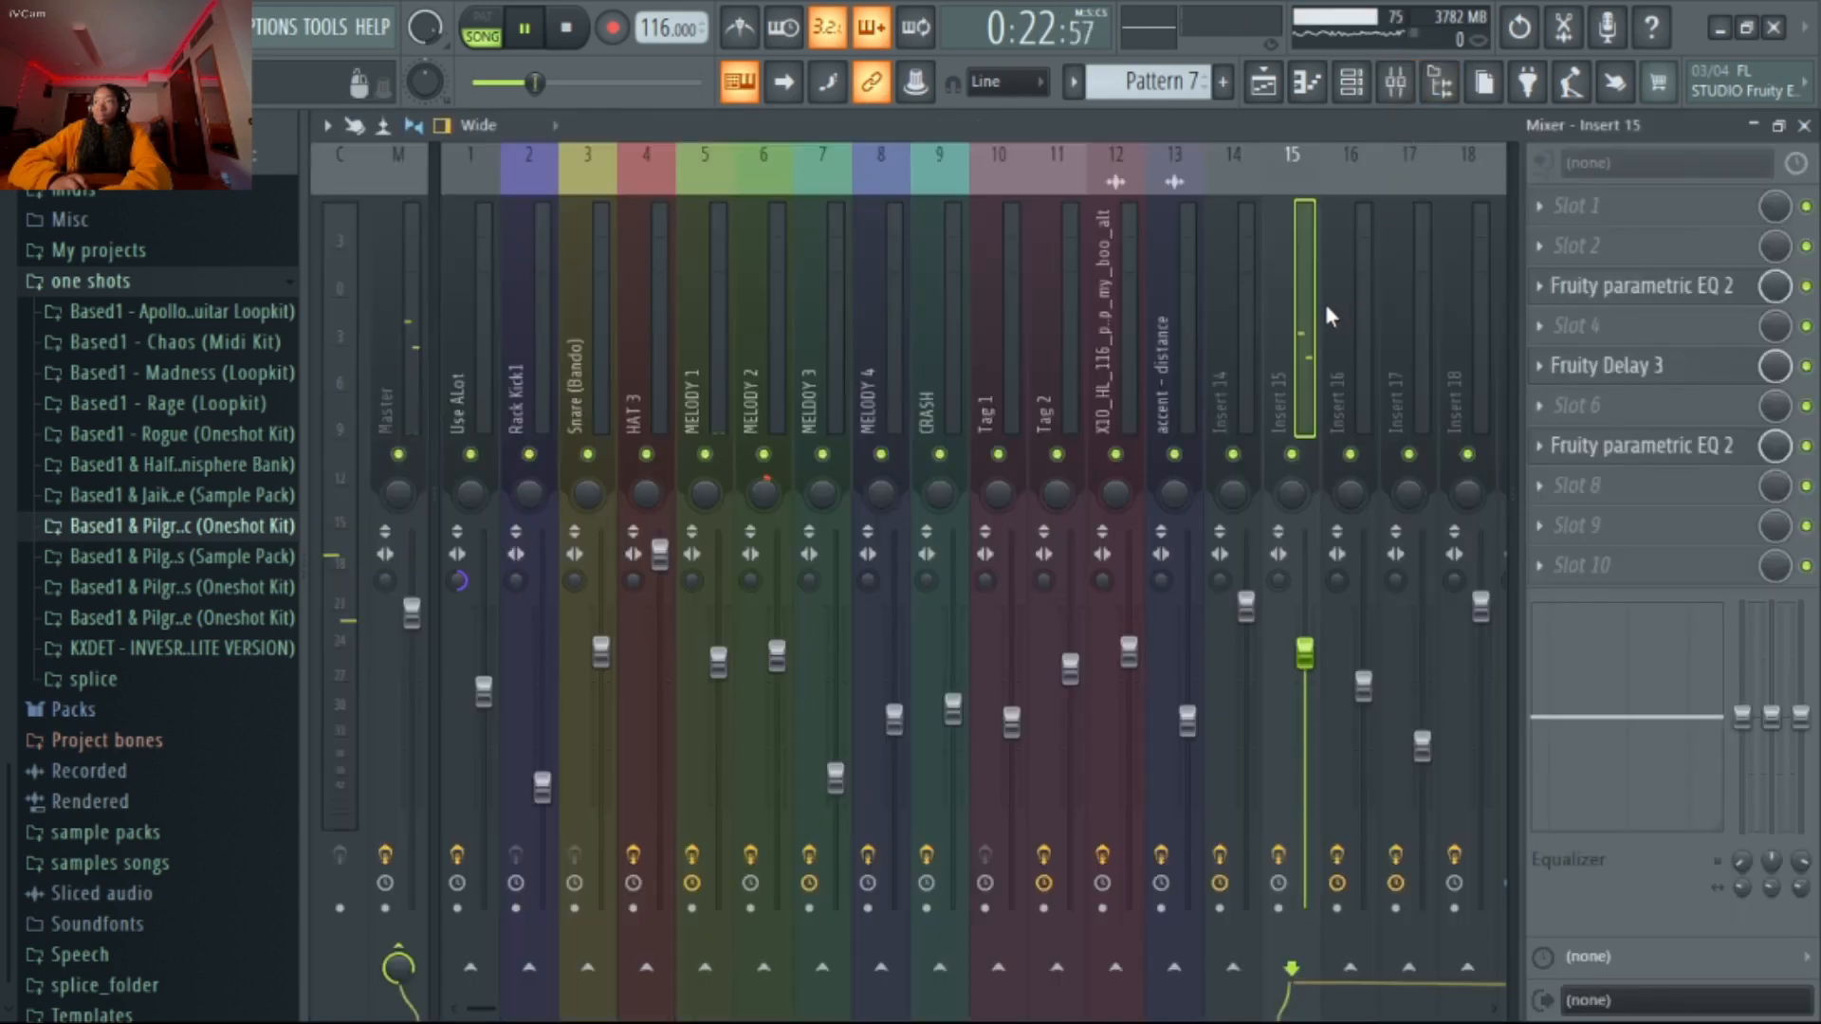
{"action": "key", "text": "space"}
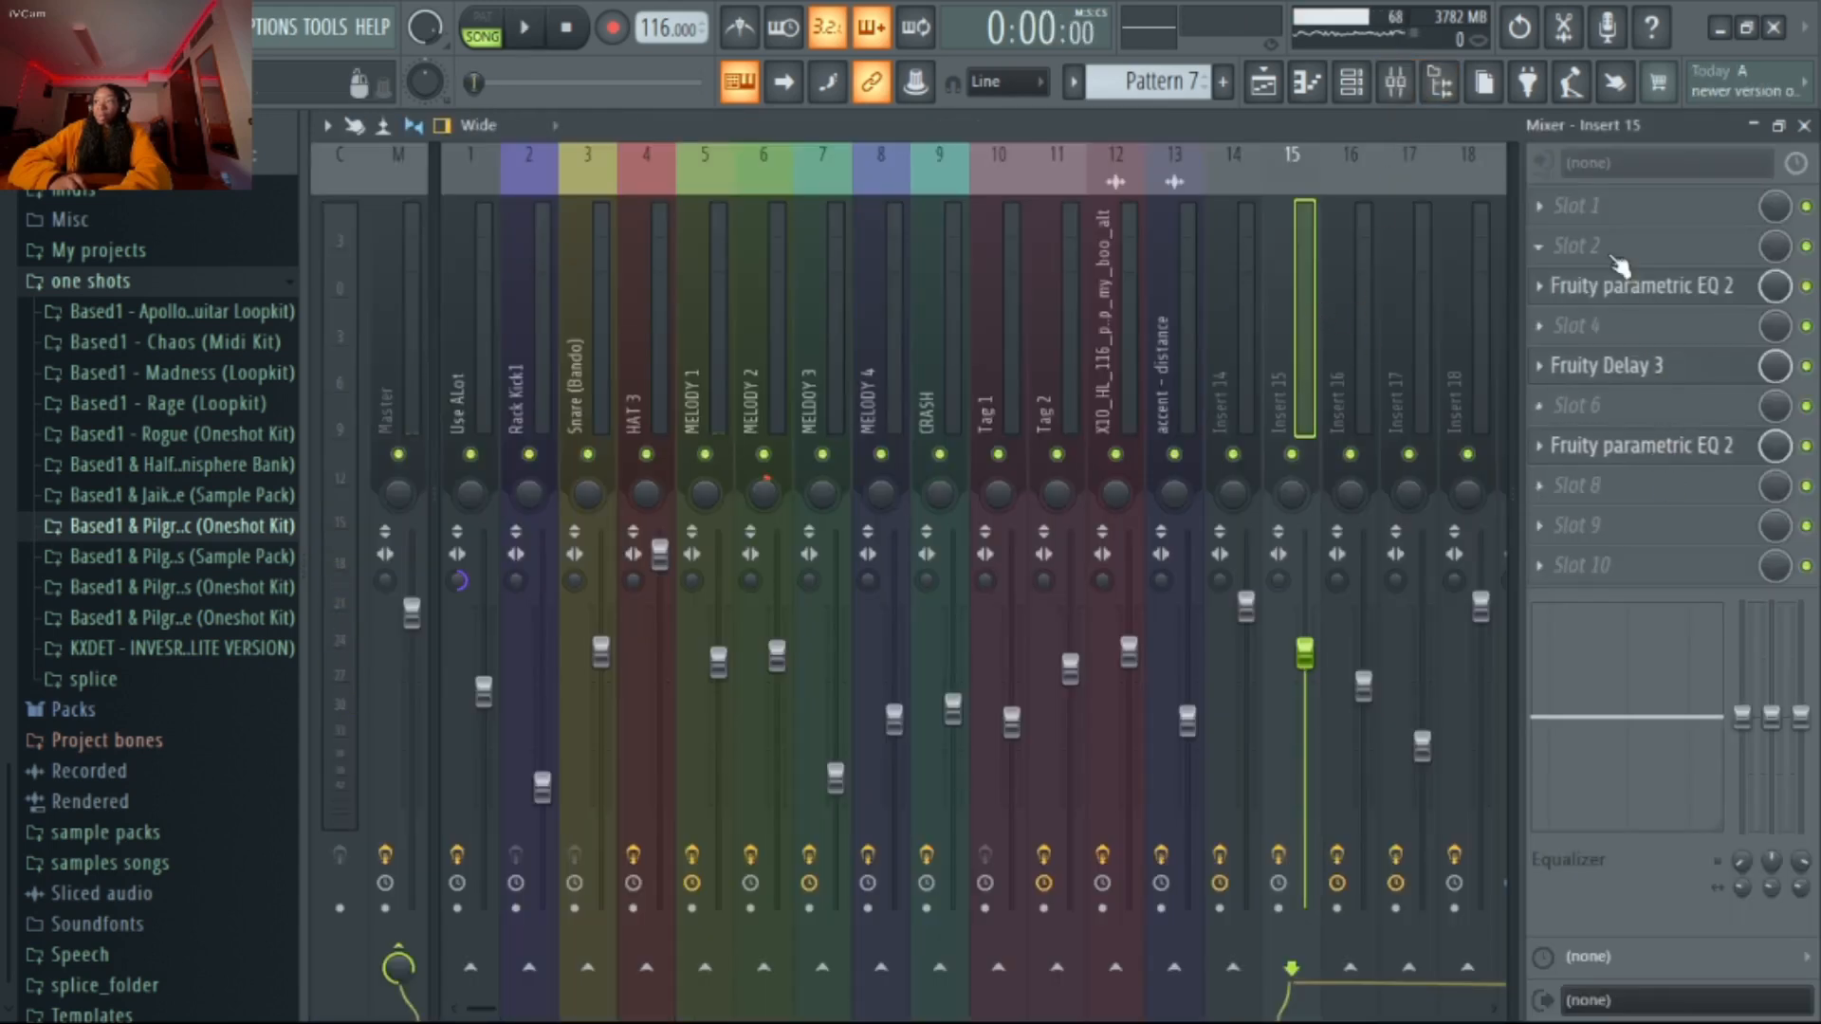
{"action": "left_click", "coordinate": [1637, 302]}
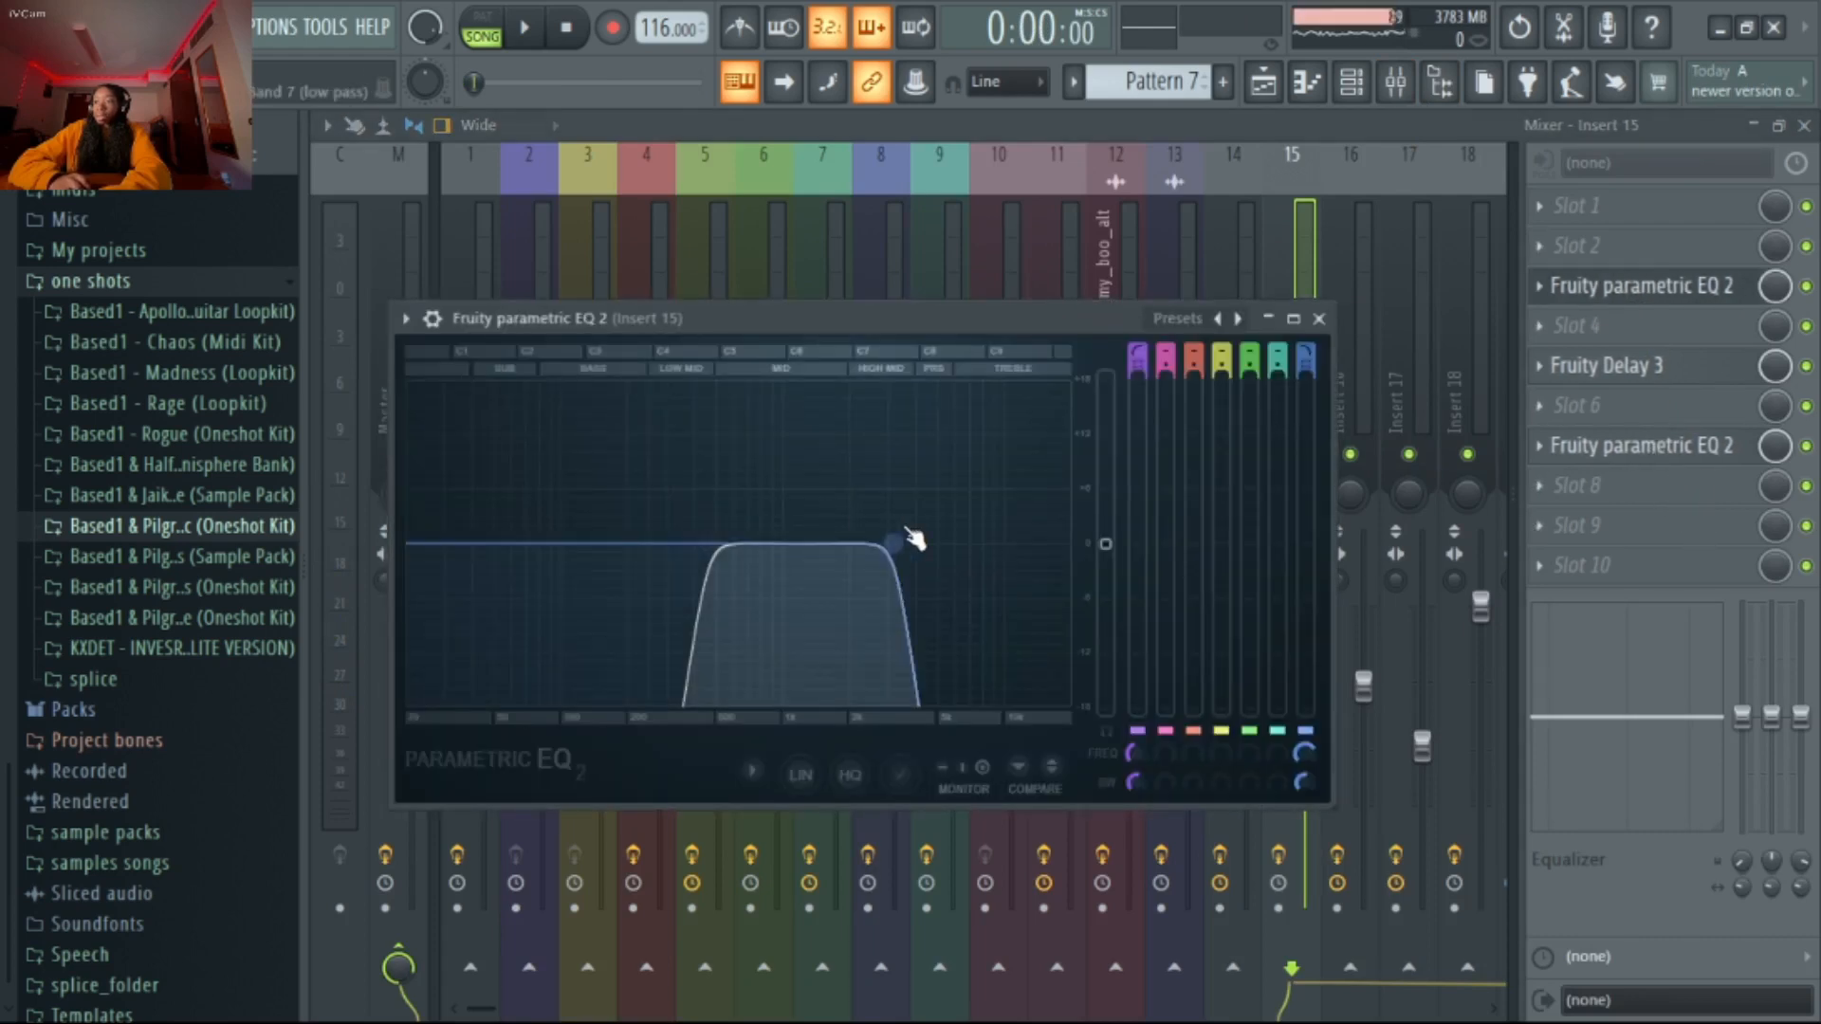
{"action": "left_click", "coordinate": [1729, 452]}
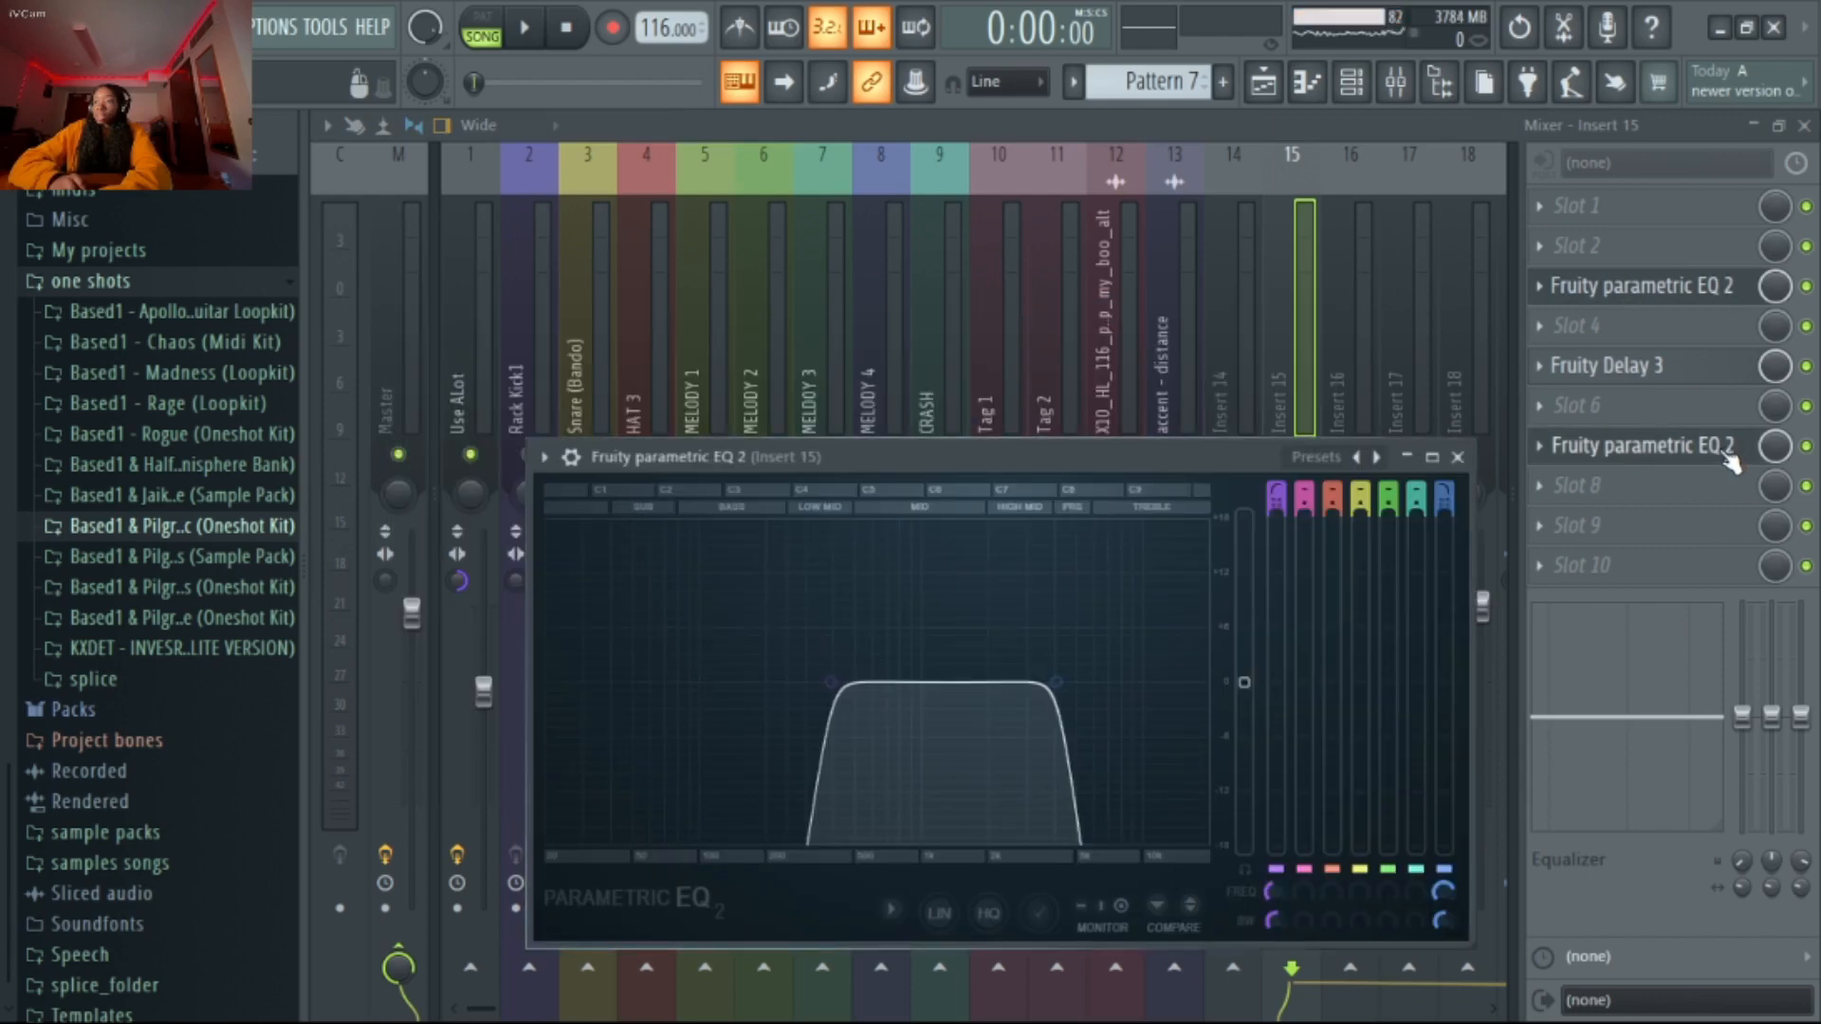
{"action": "left_click", "coordinate": [1473, 455]}
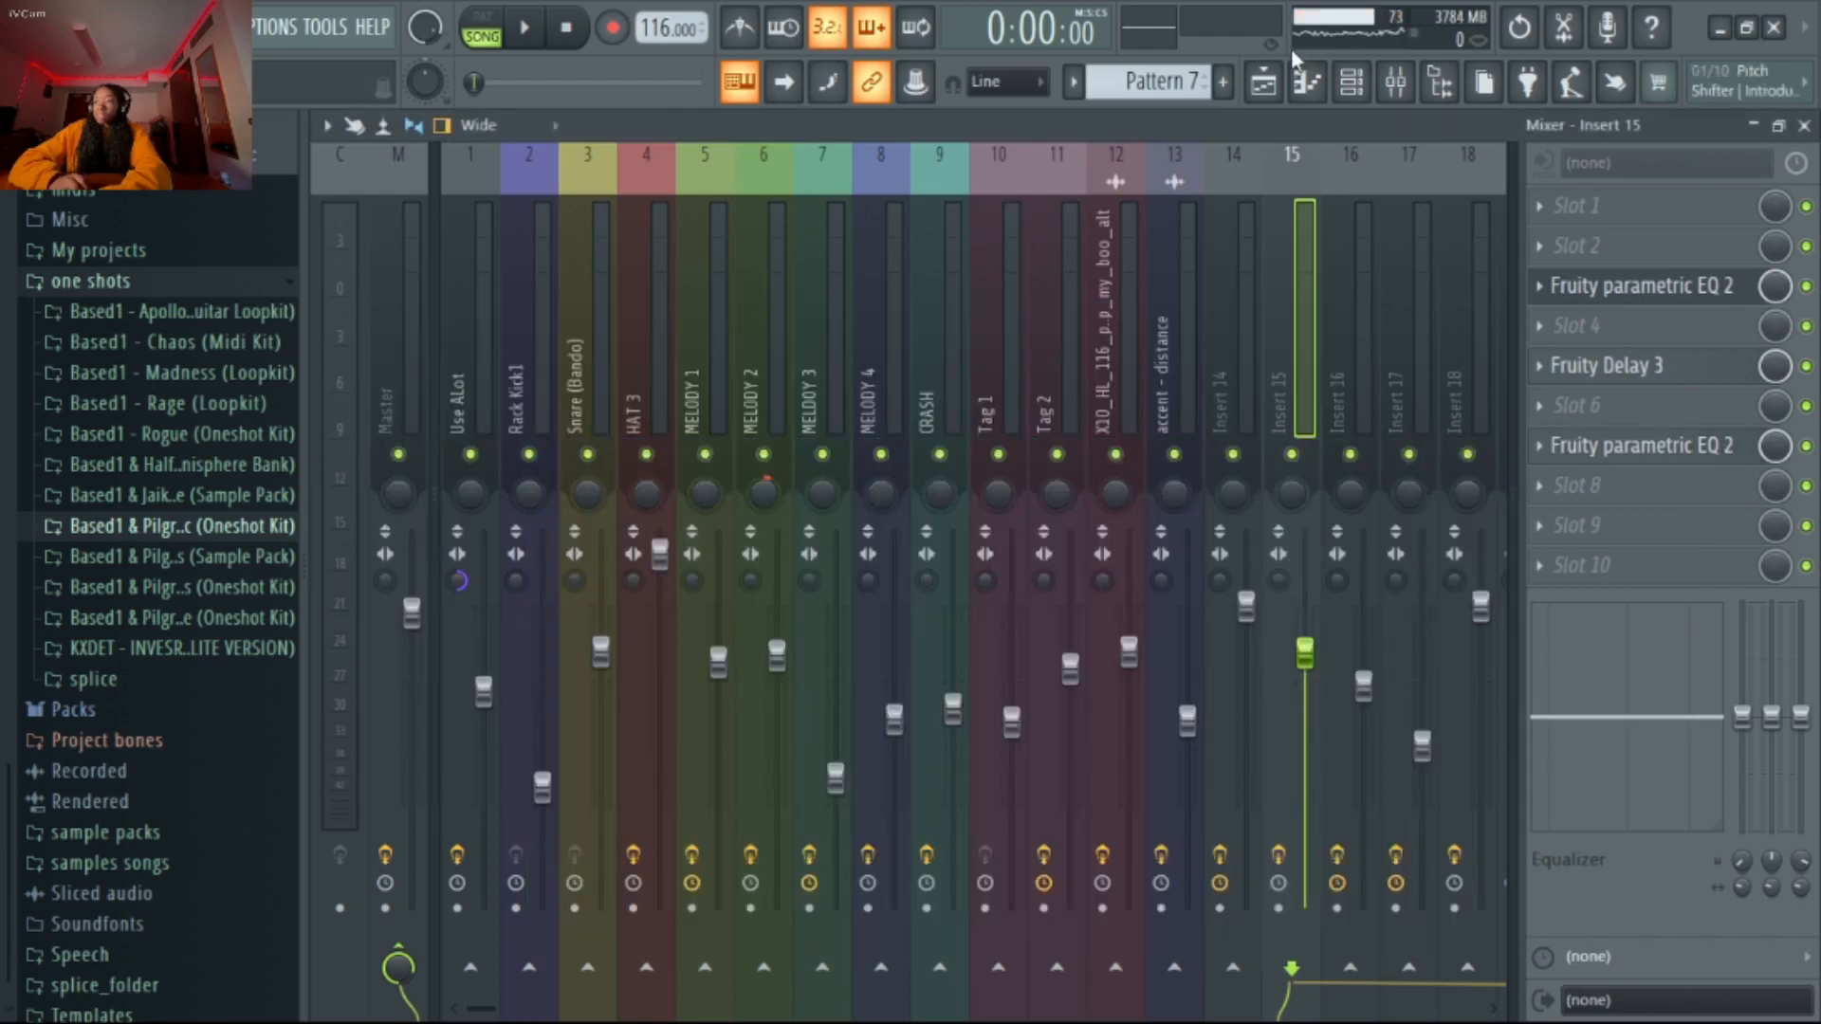
Examine the placement of the tryit - vox clips in the playlist and the arrangement of the tracks below them
{"action": "left_click", "coordinate": [1272, 82]}
{"action": "scroll", "coordinate": [1463, 378], "scroll_direction": "down", "scroll_amount": 4}
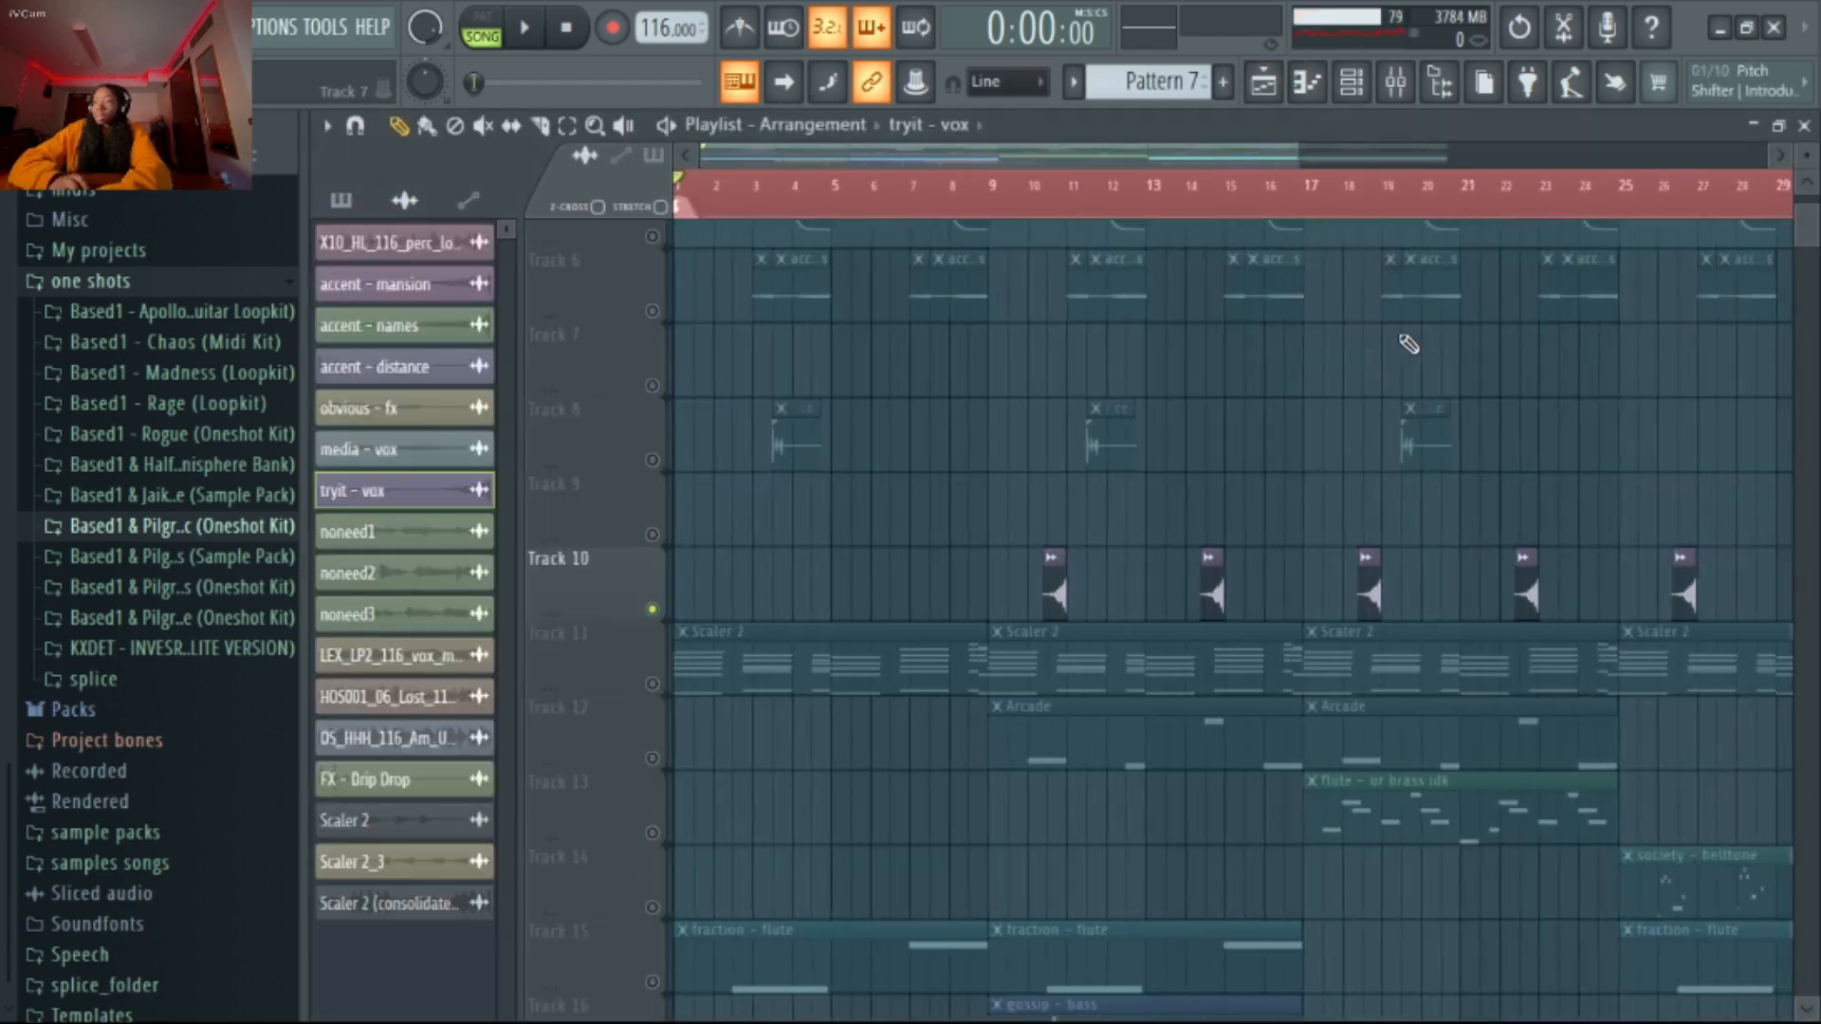
{"action": "scroll", "coordinate": [1262, 345], "scroll_direction": "down", "scroll_amount": 2}
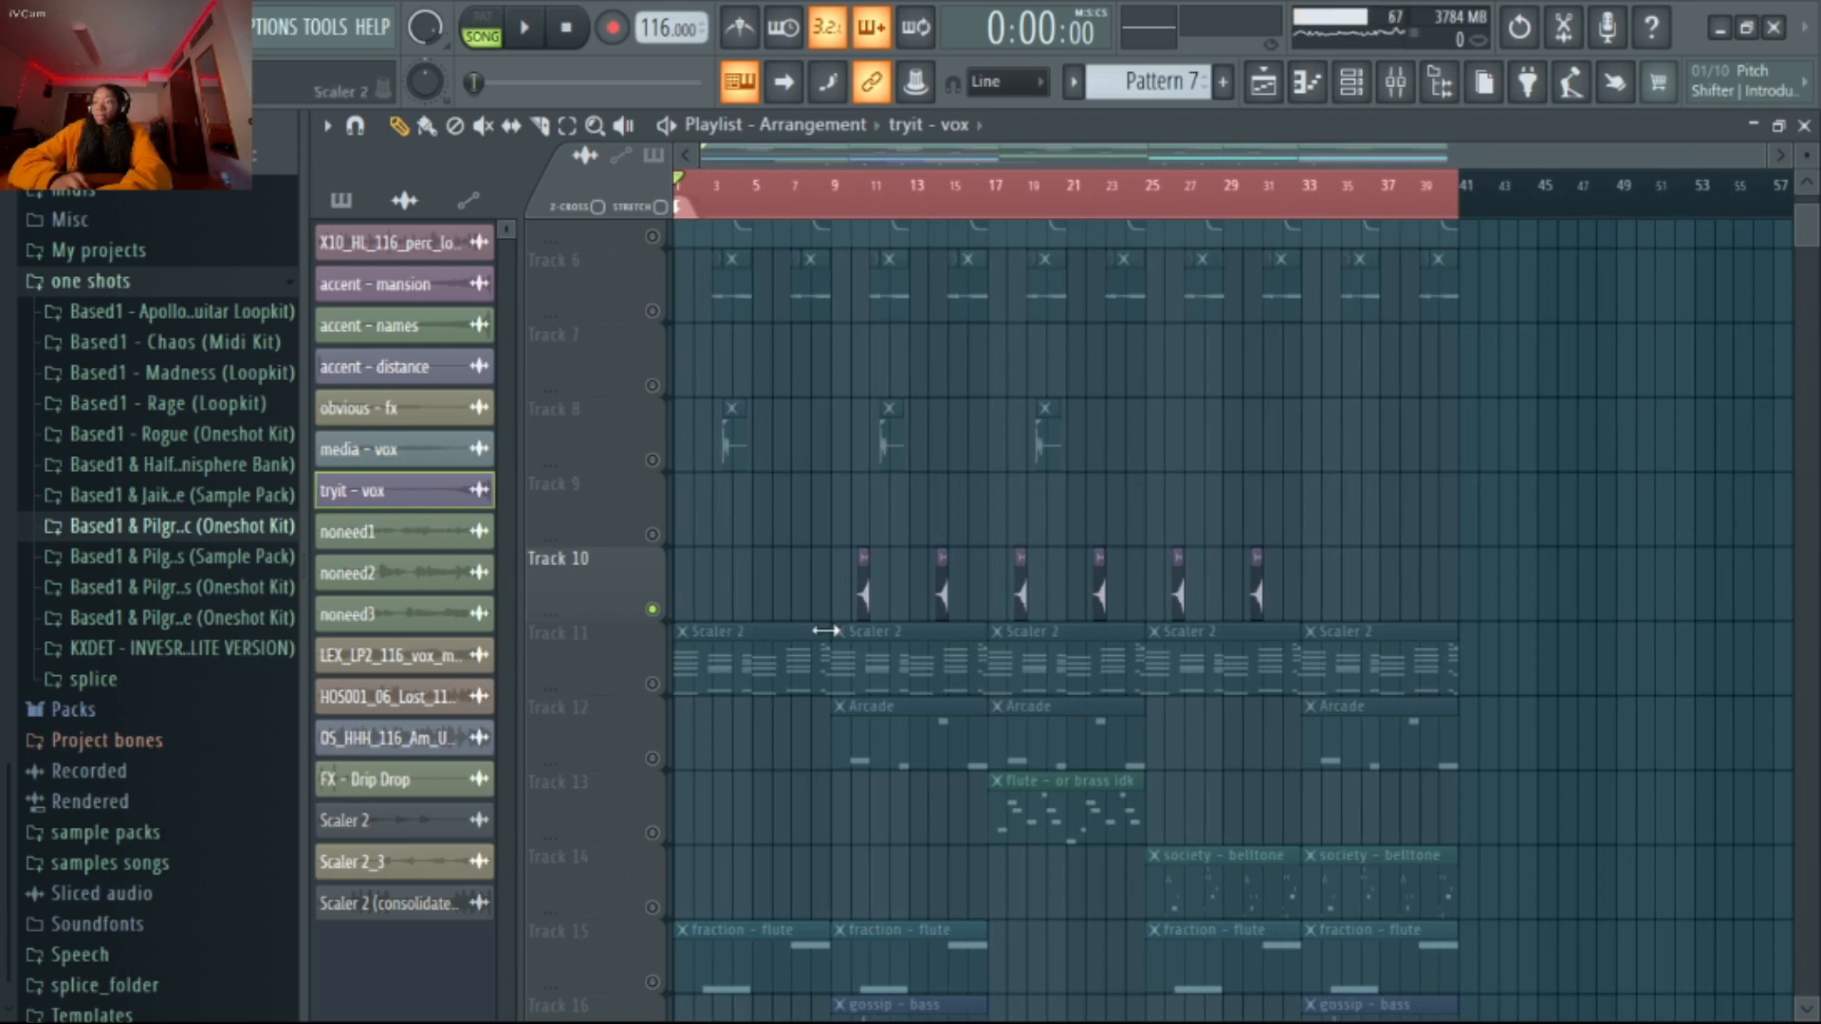
{"action": "scroll", "coordinate": [785, 726], "scroll_direction": "up", "scroll_amount": 6}
{"action": "scroll", "coordinate": [1183, 751], "scroll_direction": "down", "scroll_amount": 4}
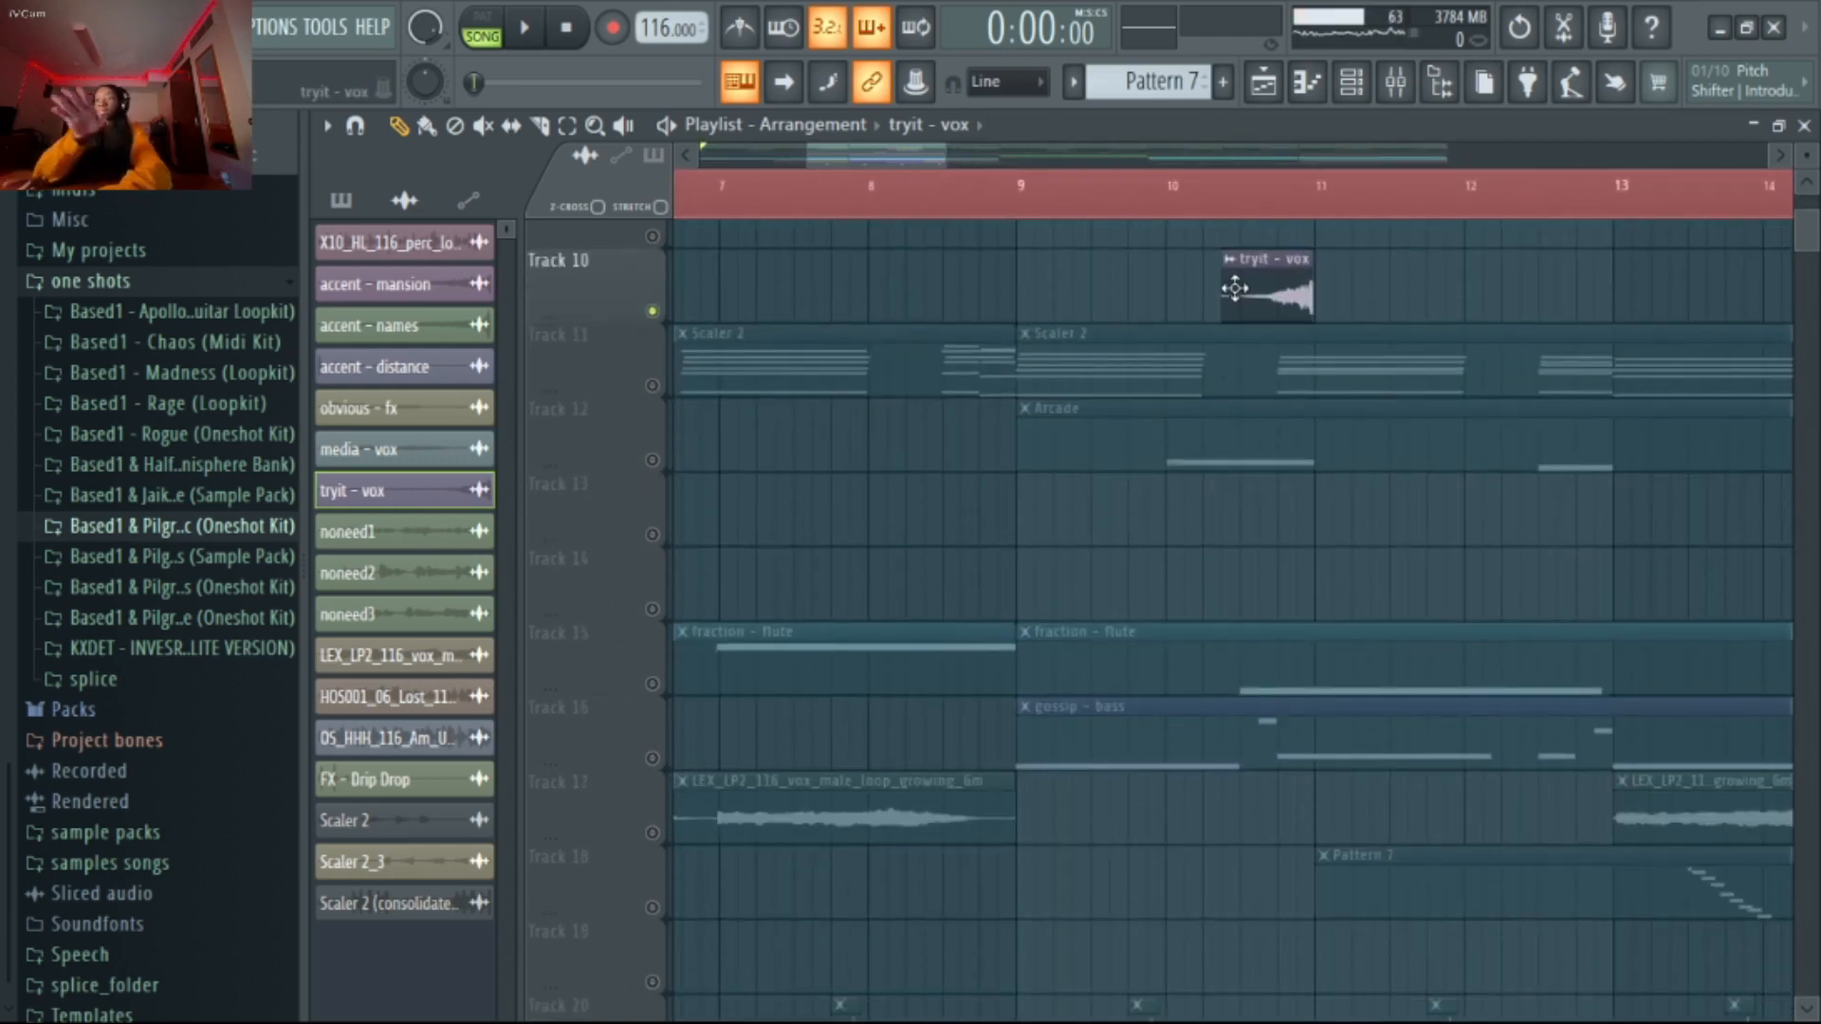
{"action": "scroll", "coordinate": [1236, 429], "scroll_direction": "down", "scroll_amount": 3}
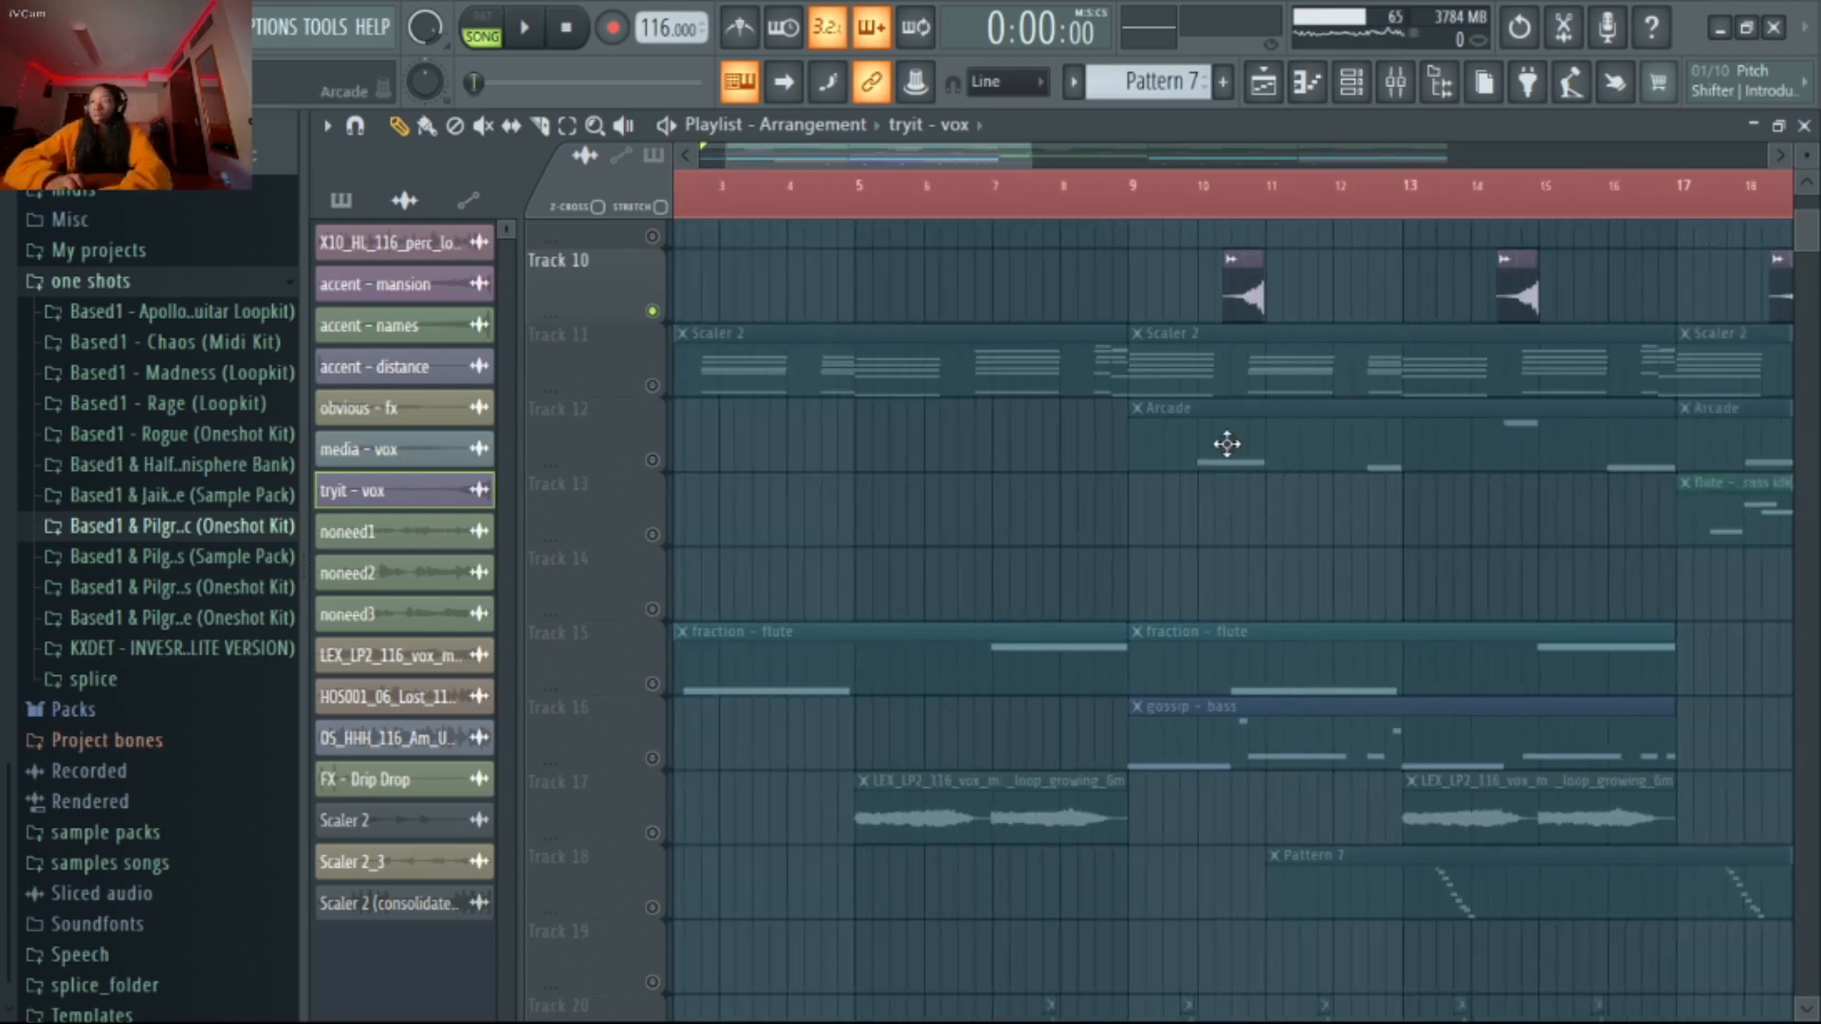
{"action": "scroll", "coordinate": [1094, 545], "scroll_direction": "down", "scroll_amount": 2}
{"action": "scroll", "coordinate": [1100, 540], "scroll_direction": "down", "scroll_amount": 3}
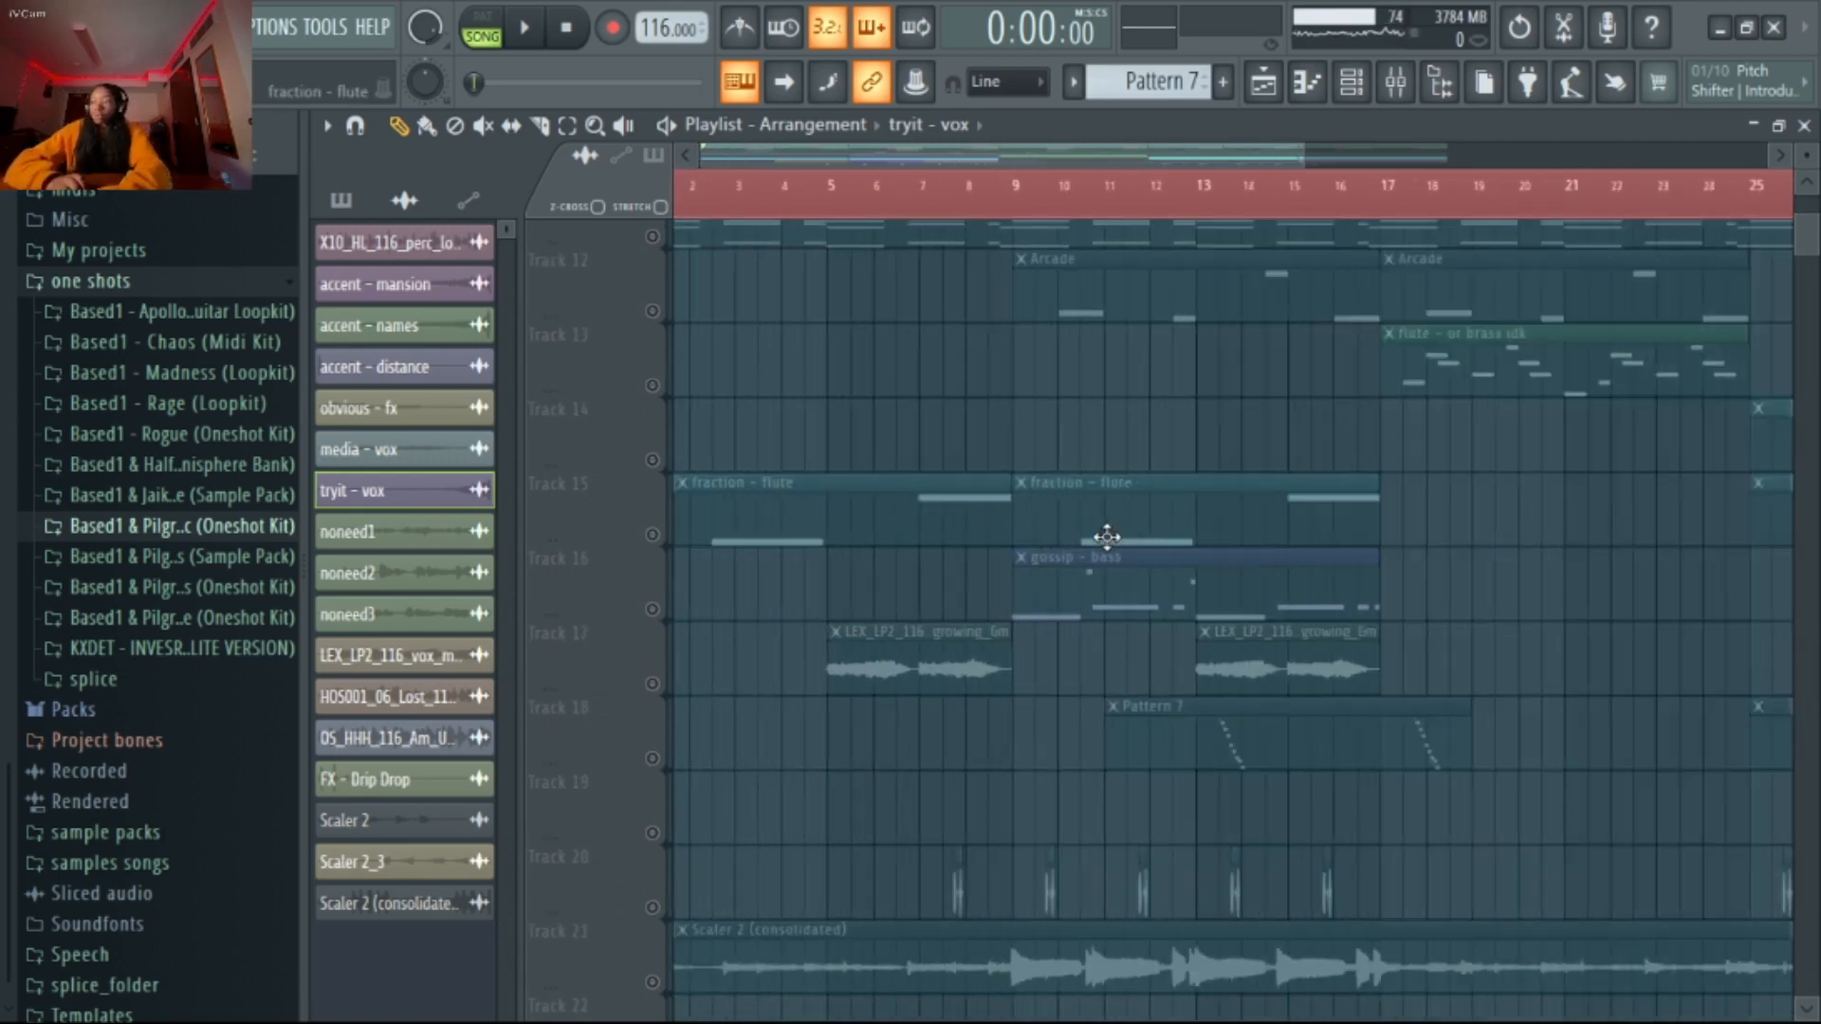
Review the arrangement around Tracks 10 to 21 and solo Track 17 with the LEX_LP2_116 vocal loop clips
{"action": "scroll", "coordinate": [1105, 537], "scroll_direction": "up", "scroll_amount": 5}
{"action": "scroll", "coordinate": [951, 645], "scroll_direction": "down", "scroll_amount": 3}
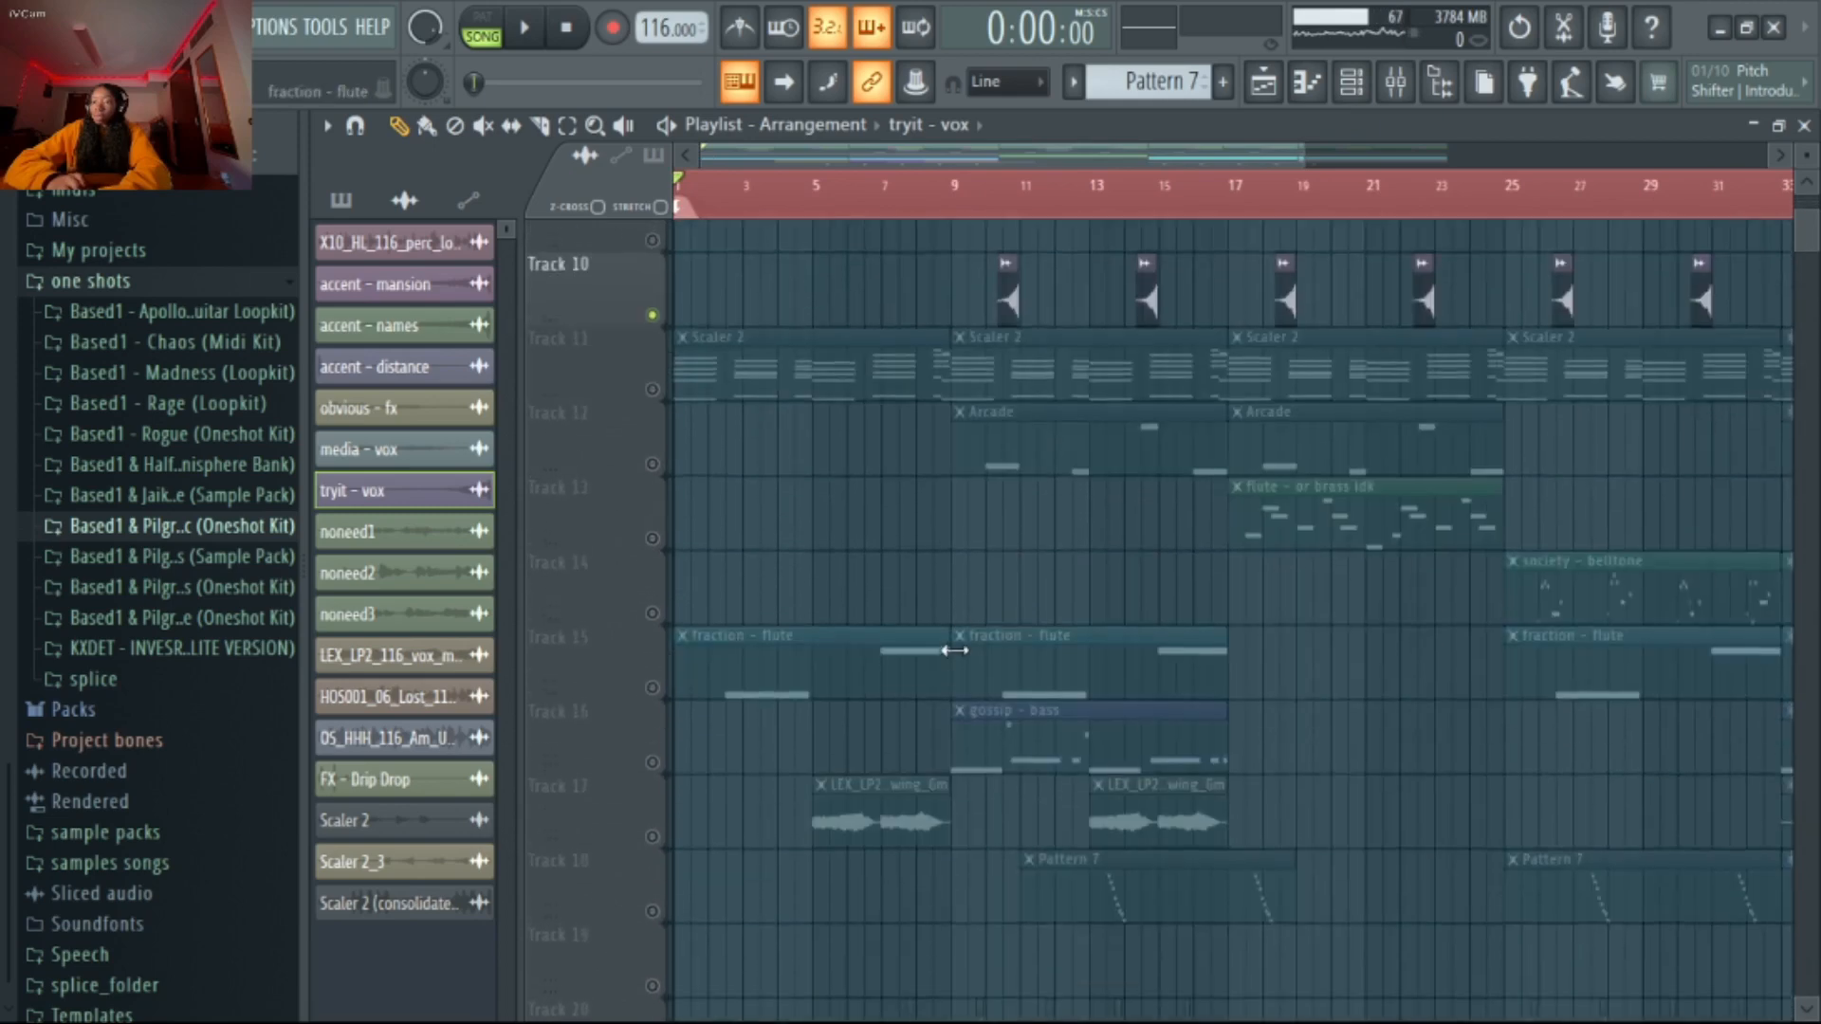
{"action": "scroll", "coordinate": [958, 645], "scroll_direction": "up", "scroll_amount": 4}
{"action": "scroll", "coordinate": [967, 645], "scroll_direction": "down", "scroll_amount": 2}
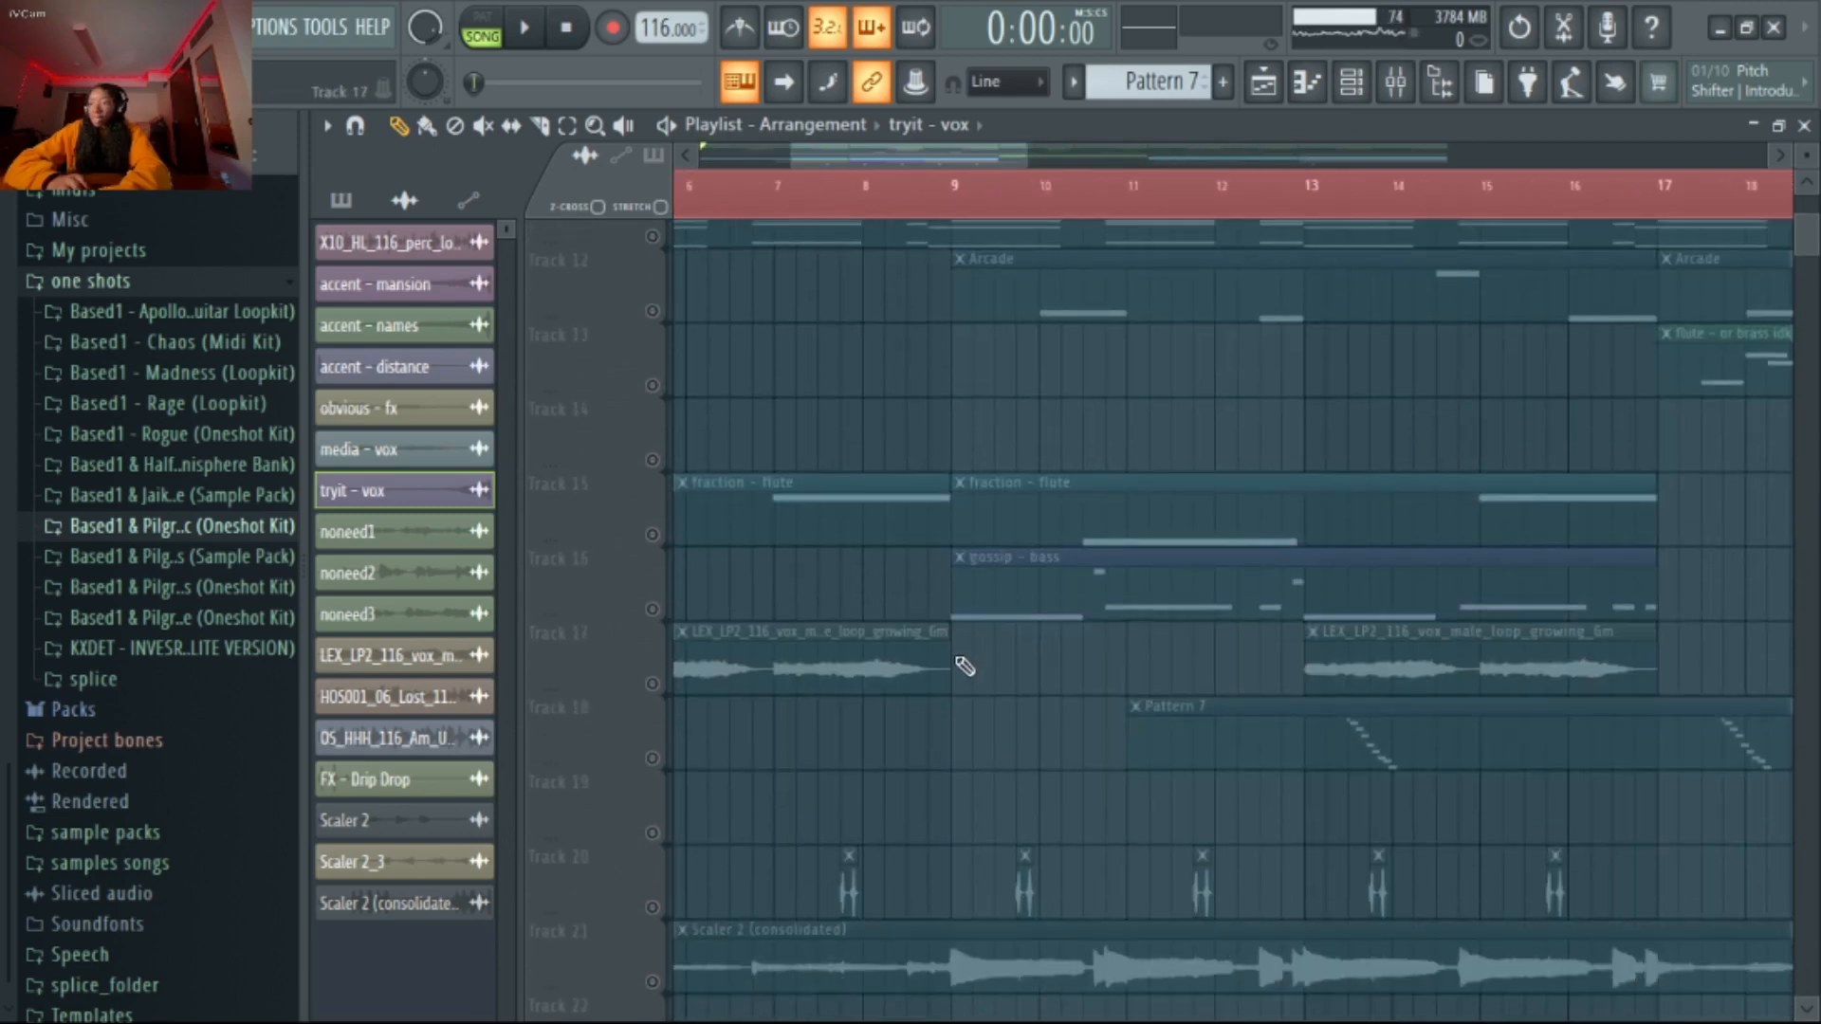
{"action": "left_click", "coordinate": [674, 695]}
{"action": "scroll", "coordinate": [675, 693], "scroll_direction": "down", "scroll_amount": 4}
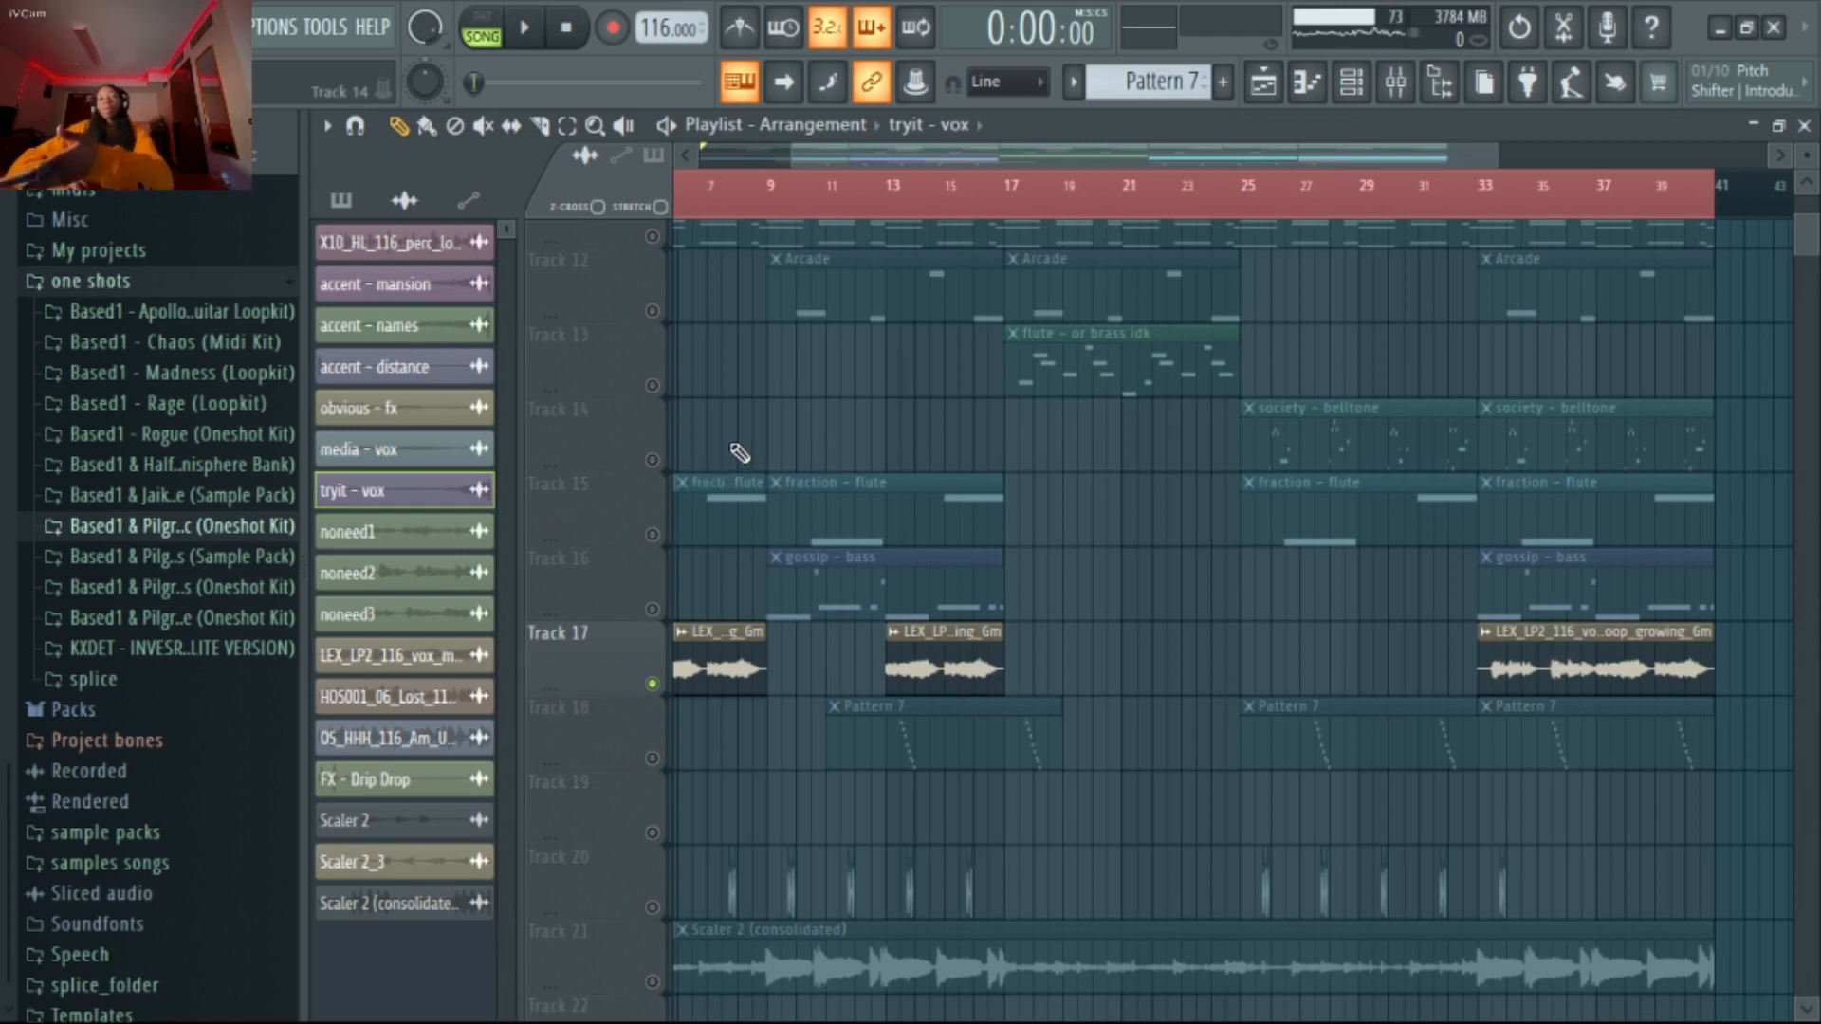
Play the soloed LEX_LP2_116 vocal loop from bar 33
{"action": "left_click", "coordinate": [1484, 206]}
{"action": "scroll", "coordinate": [1631, 645], "scroll_direction": "down", "scroll_amount": 3}
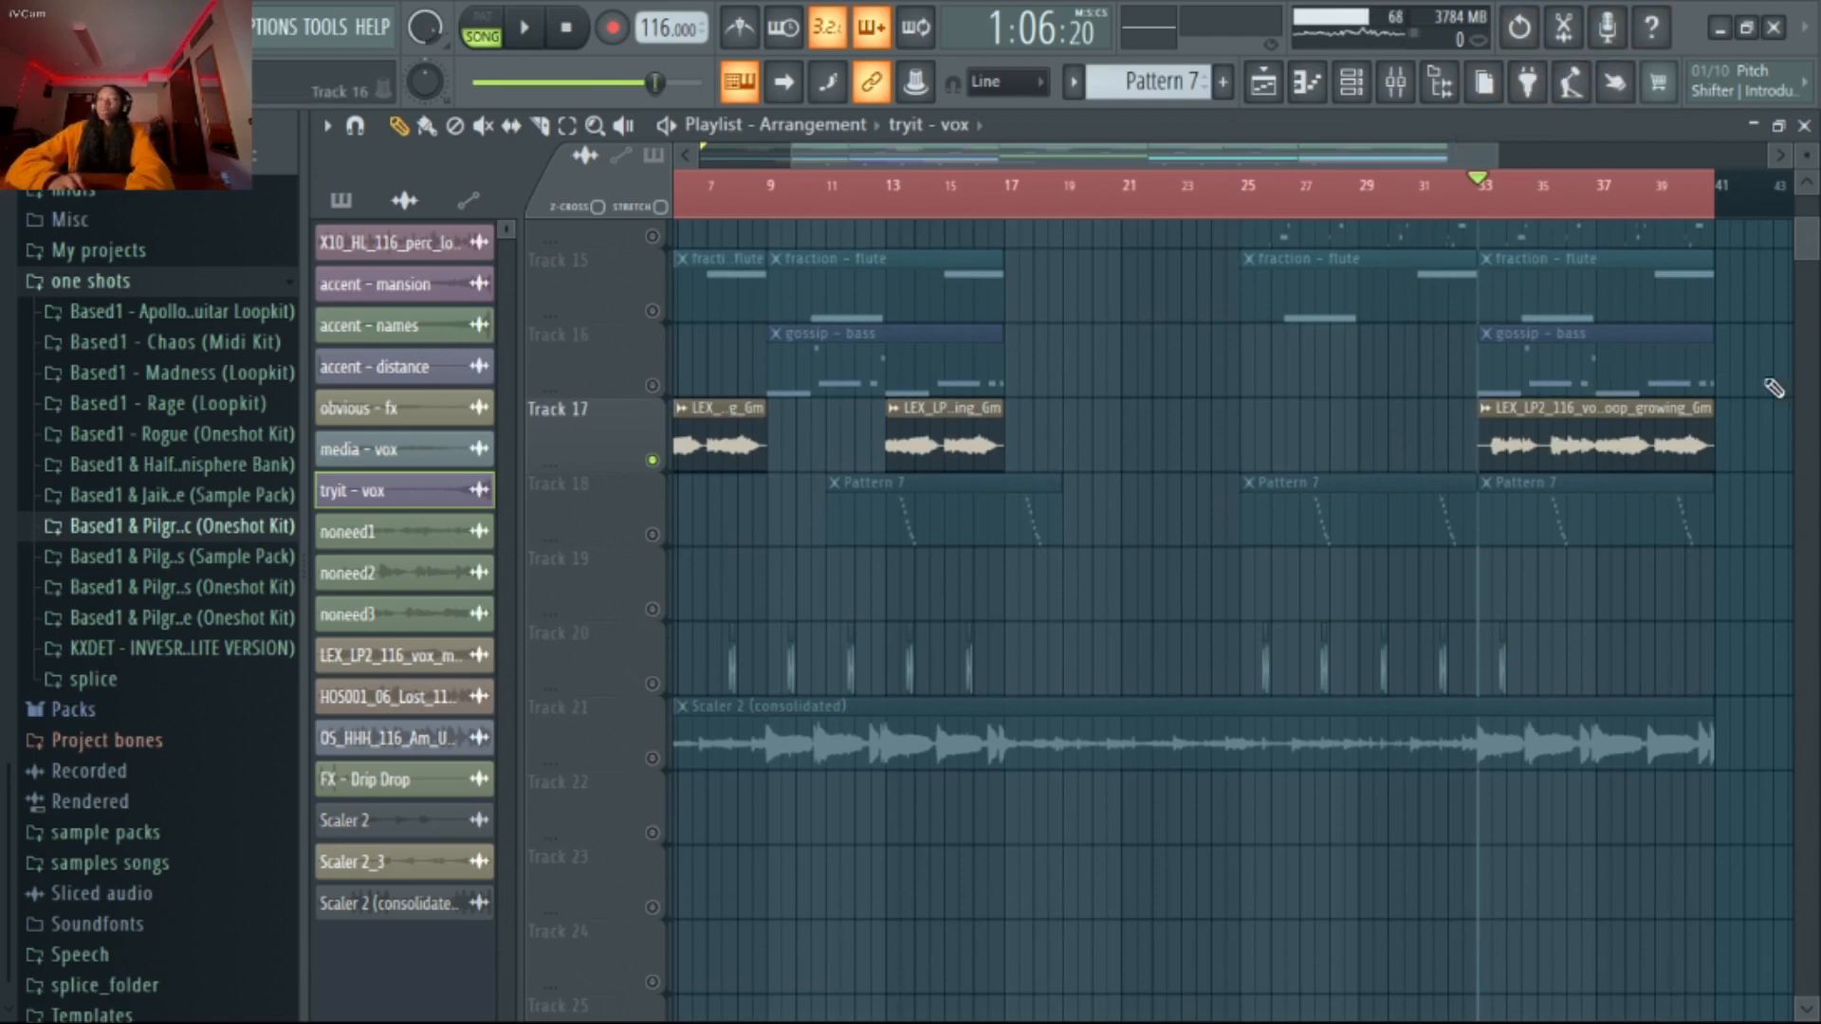
{"action": "scroll", "coordinate": [1772, 494], "scroll_direction": "up", "scroll_amount": 8}
{"action": "scroll", "coordinate": [1798, 563], "scroll_direction": "down", "scroll_amount": 6}
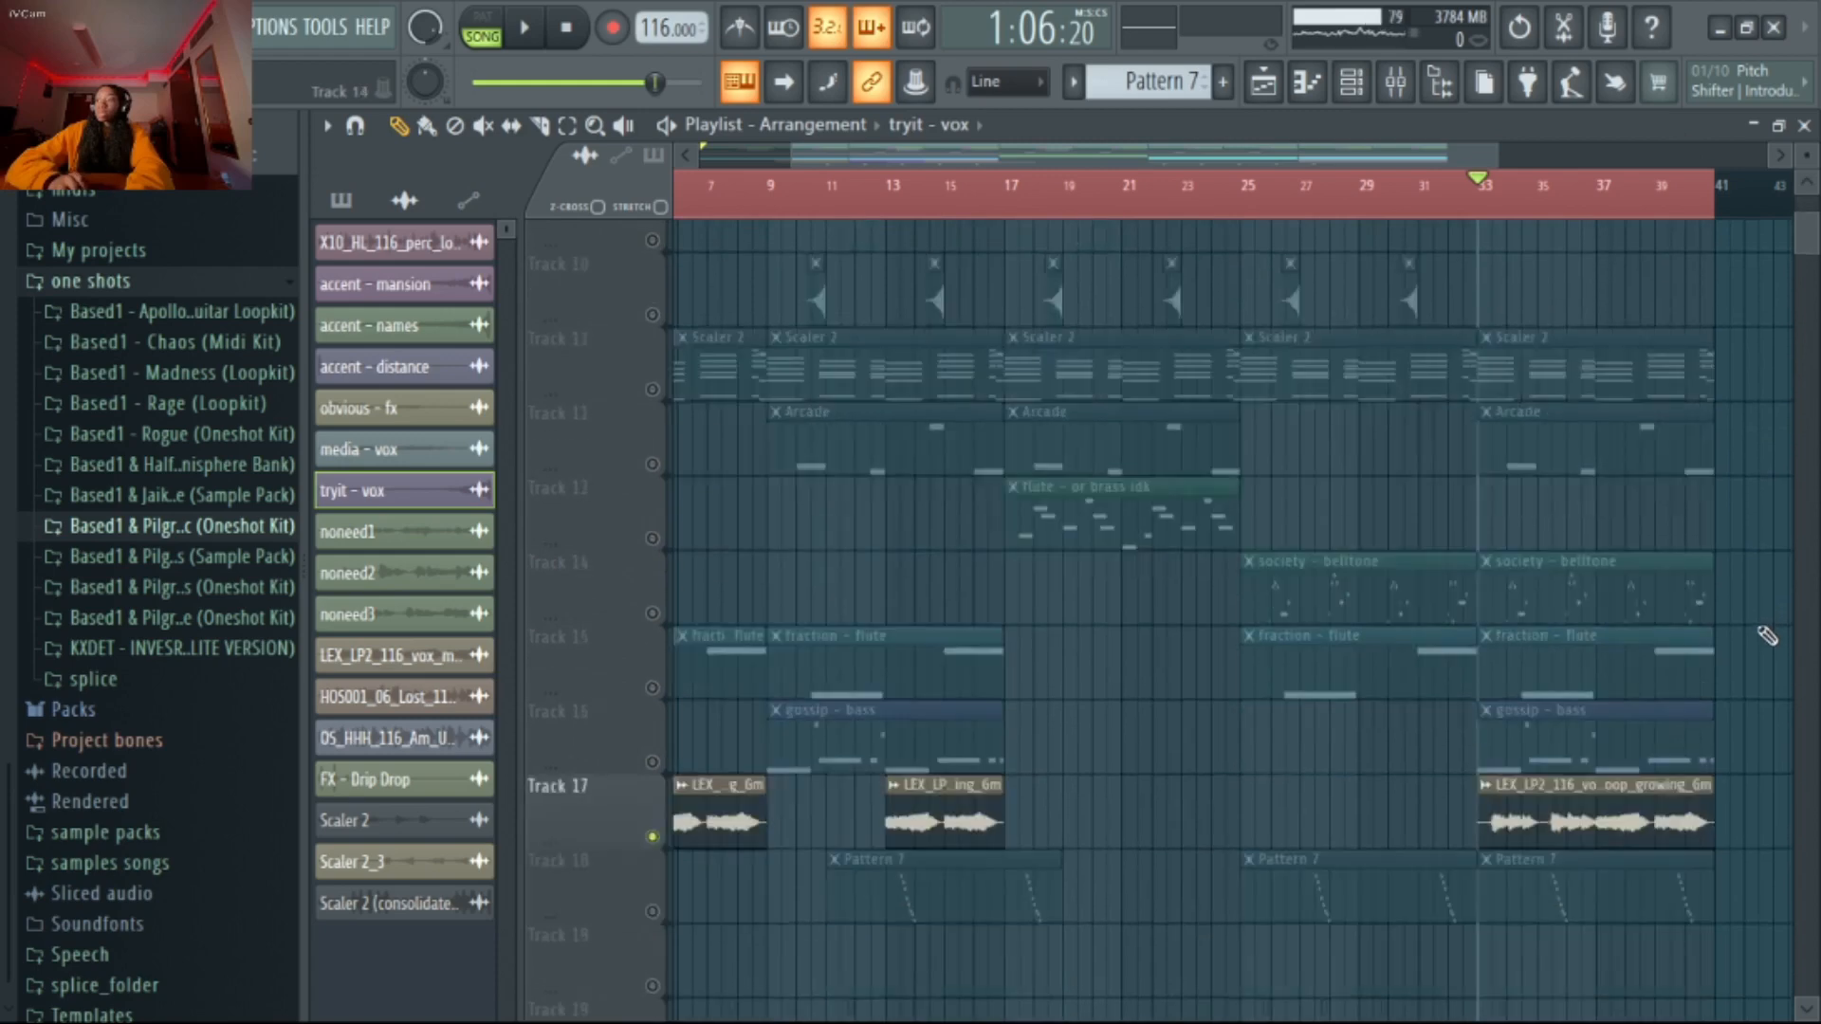
{"action": "key", "text": "space"}
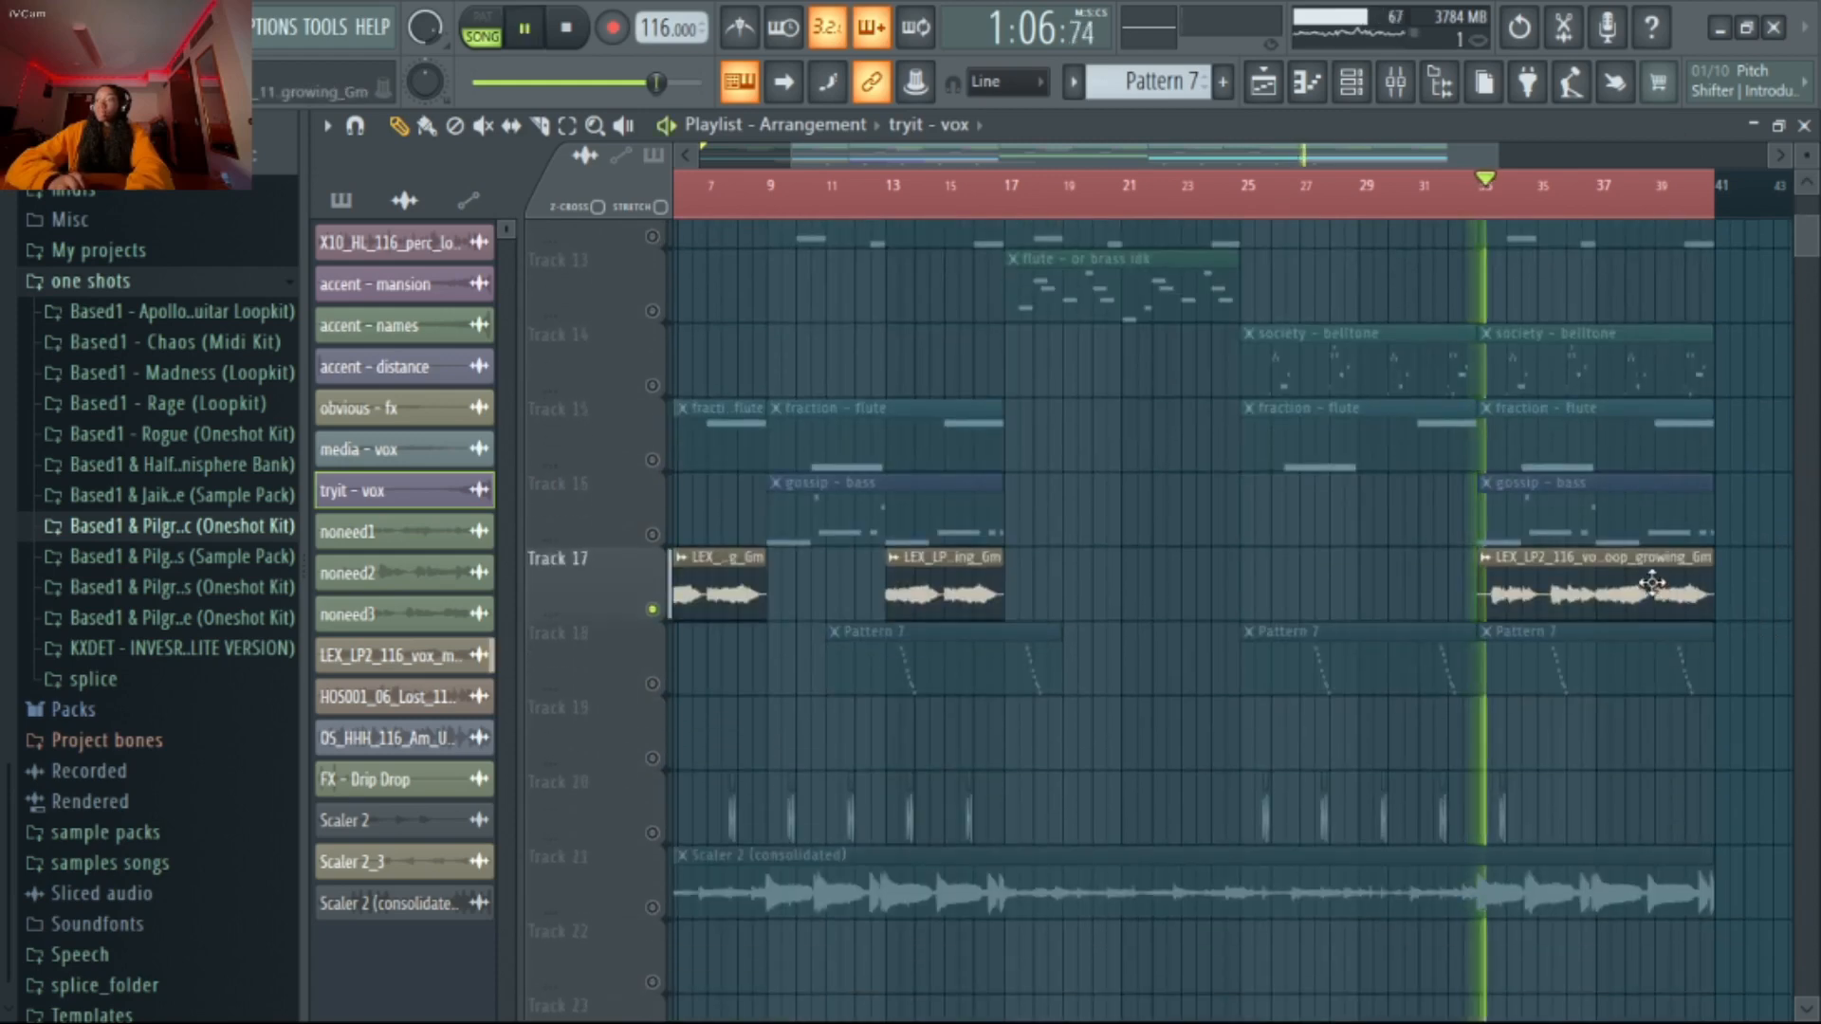
Check the vocal loop's mixer track, Insert 17, against the playlist during playback, stop playback, and return to its effects chain
{"action": "left_click", "coordinate": [1395, 81]}
{"action": "left_click", "coordinate": [1413, 332]}
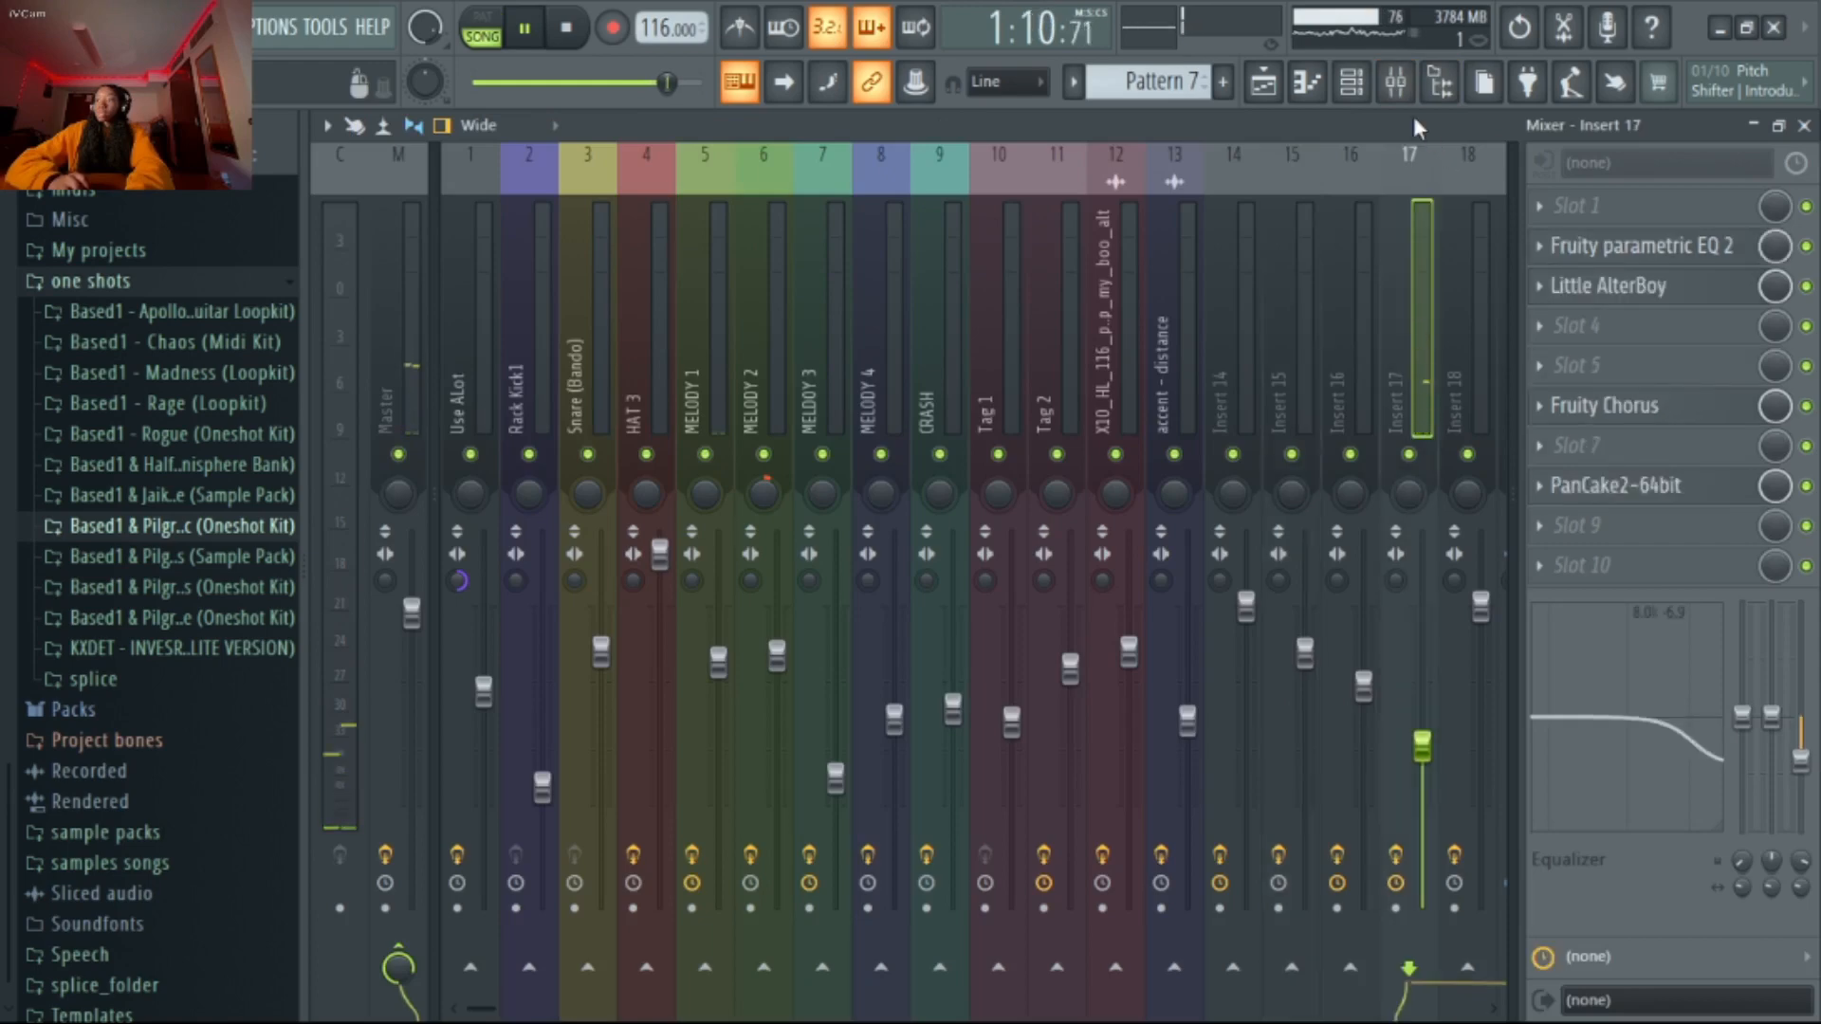
{"action": "left_click", "coordinate": [1262, 81]}
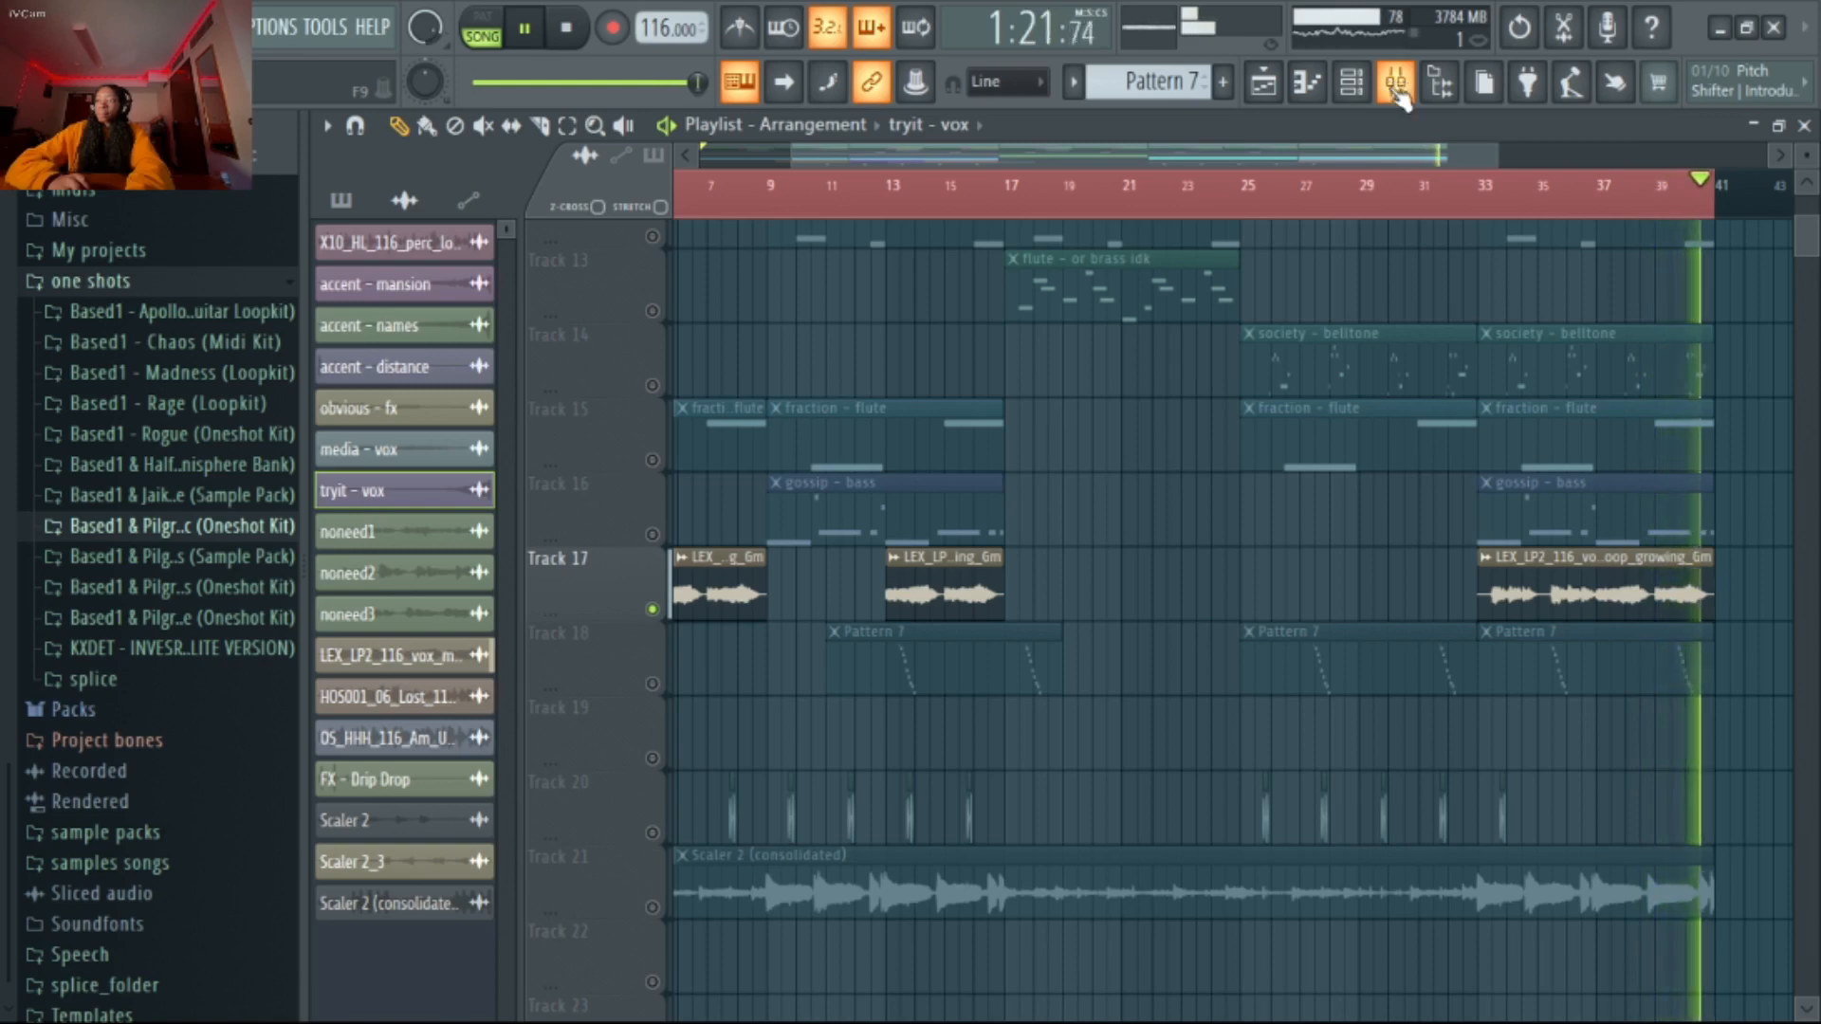
{"action": "key", "text": "space"}
{"action": "left_click", "coordinate": [1397, 84]}
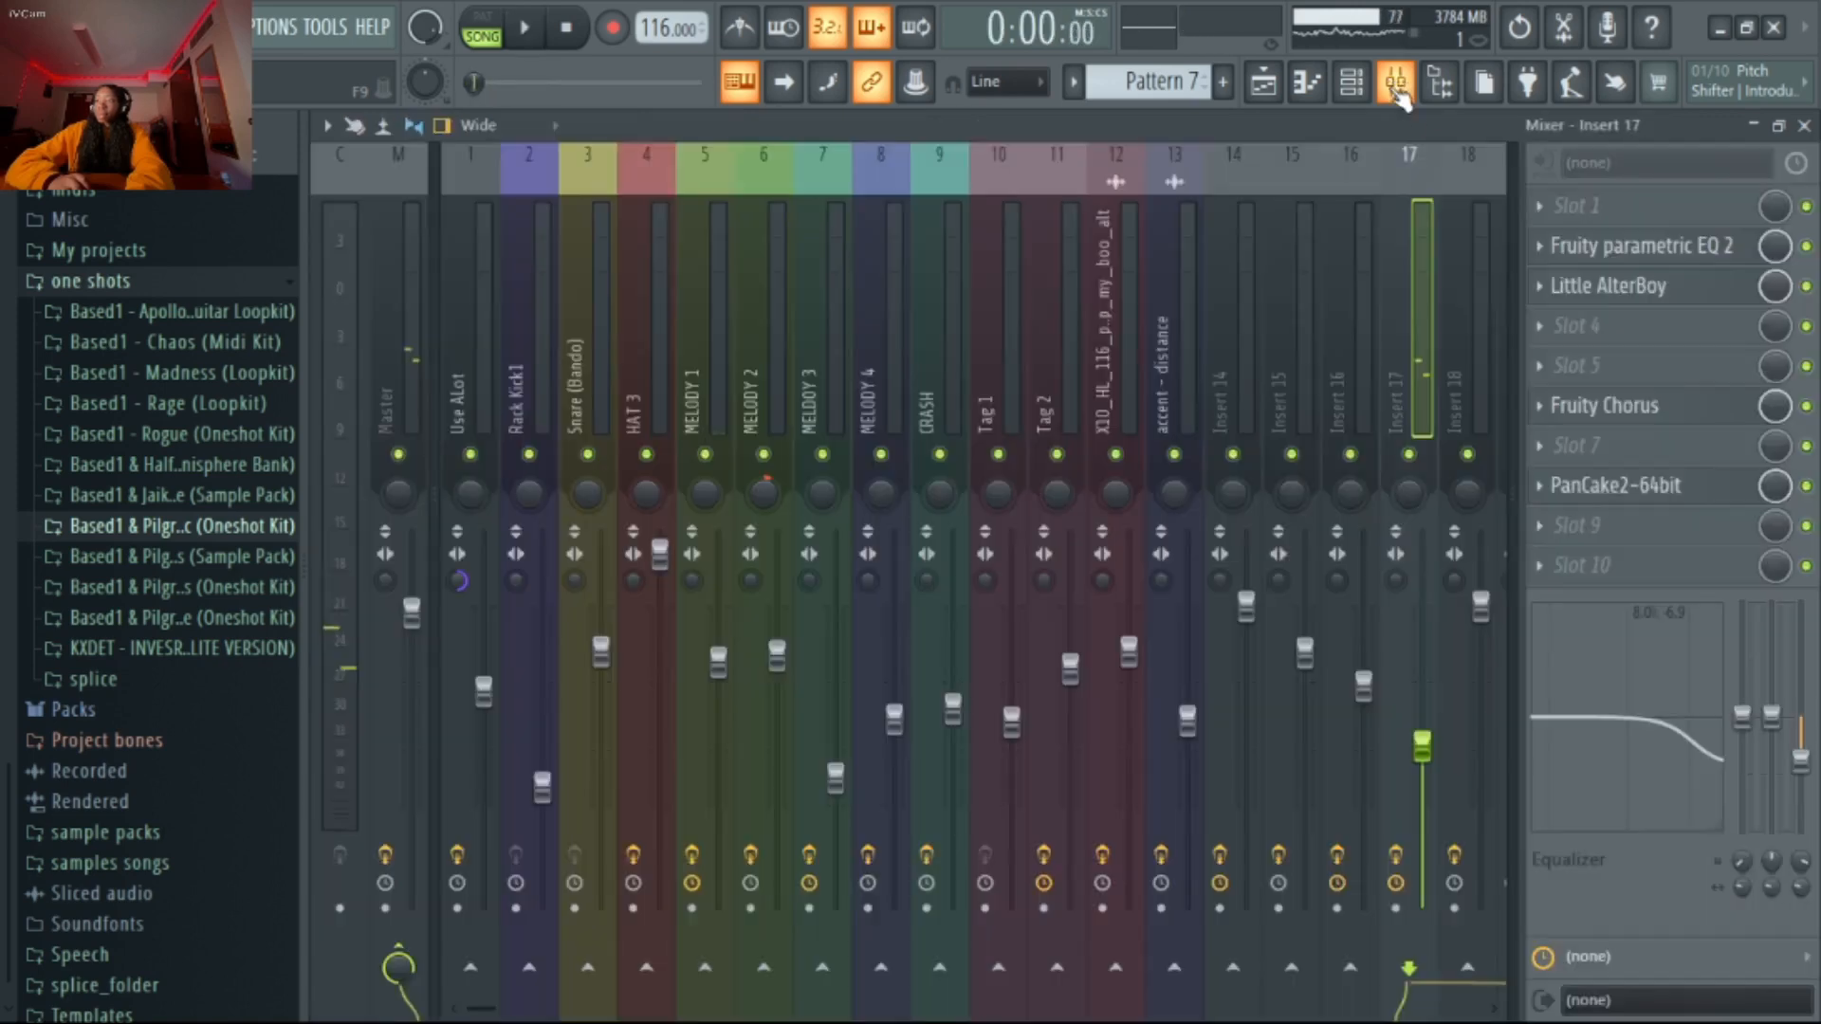
Inspect the Little AlterBoy and PanCake2-64bit settings on Insert 17, closing each plugin window after viewing
{"action": "left_click", "coordinate": [1617, 286]}
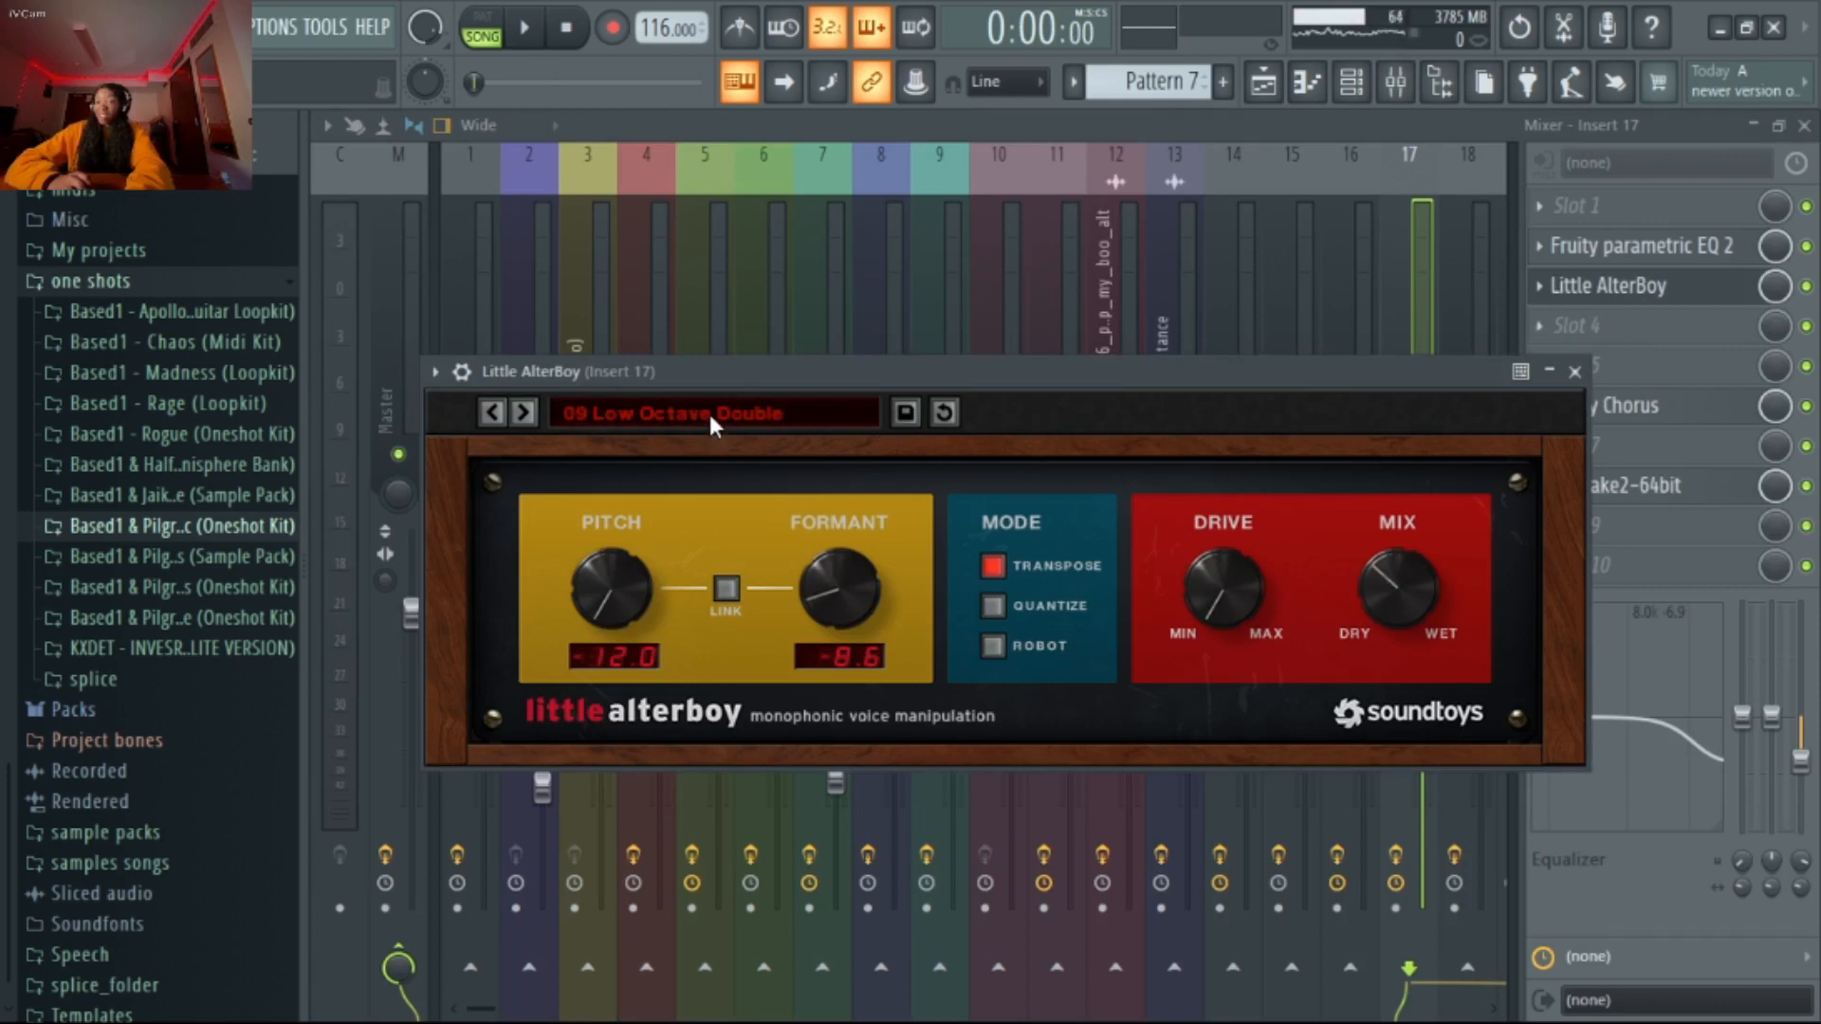
{"action": "left_click", "coordinate": [1574, 371]}
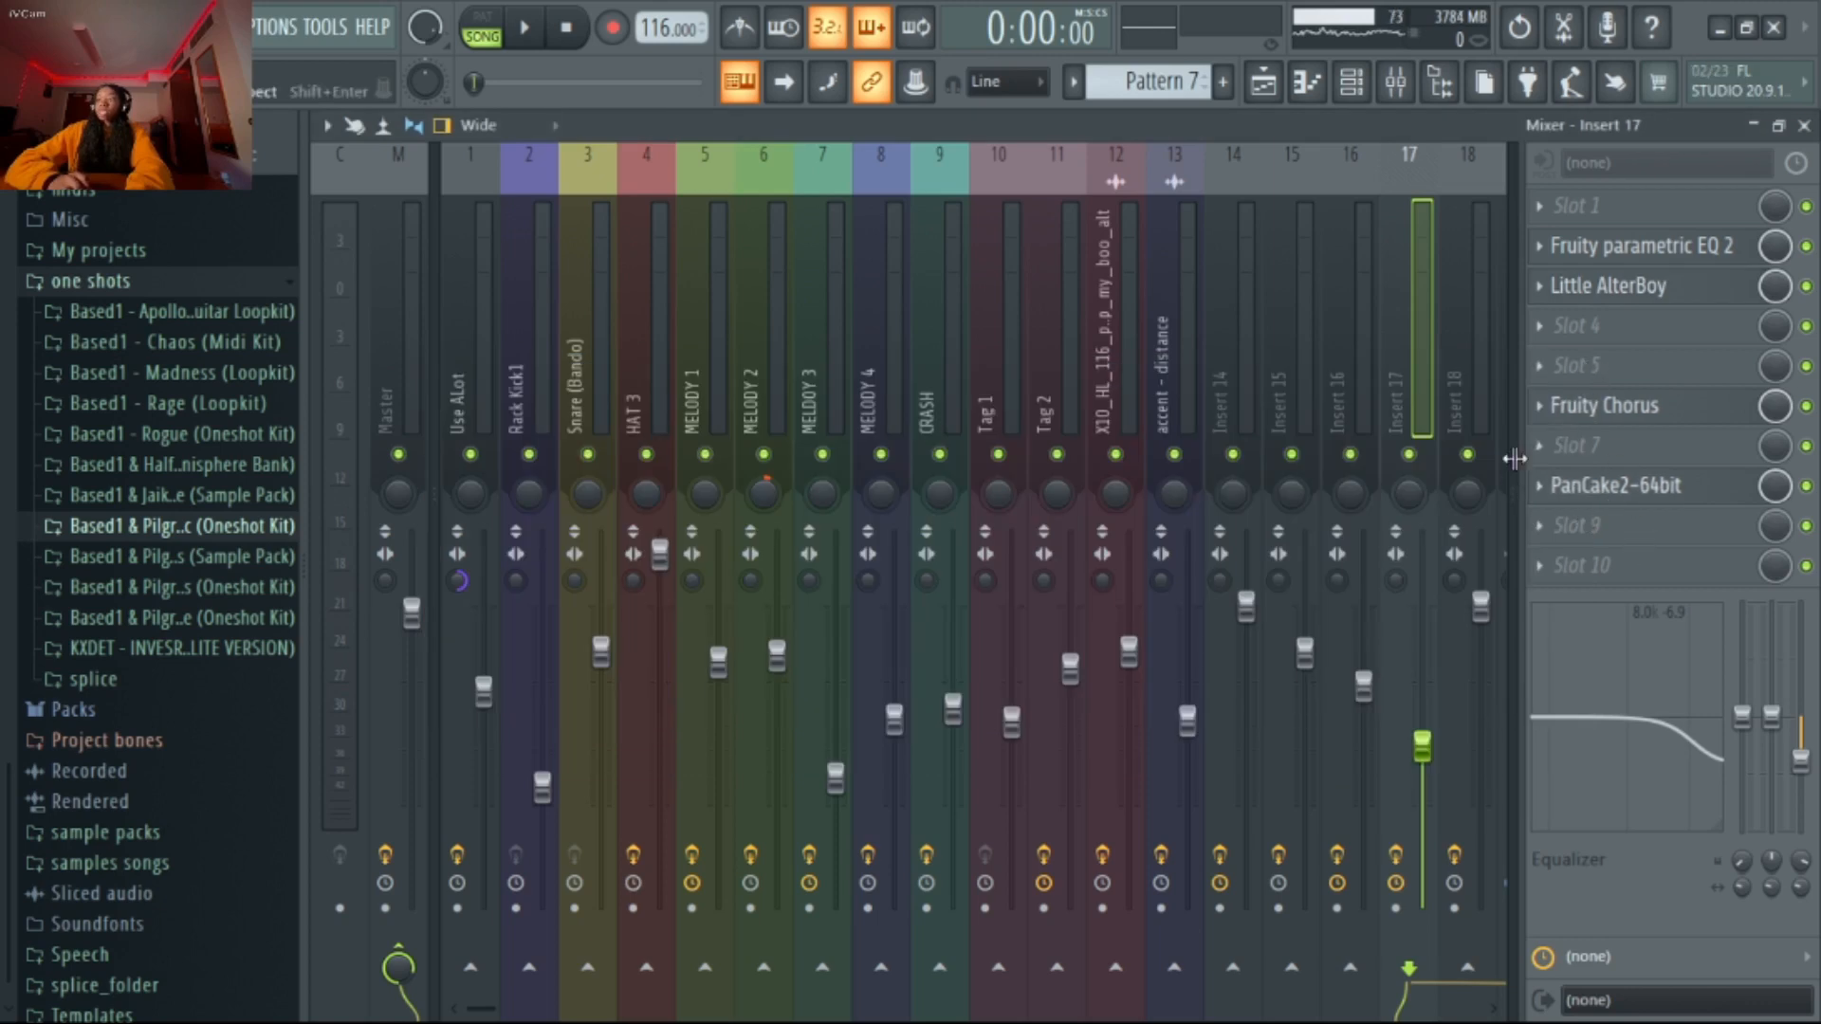
{"action": "left_click", "coordinate": [1655, 488]}
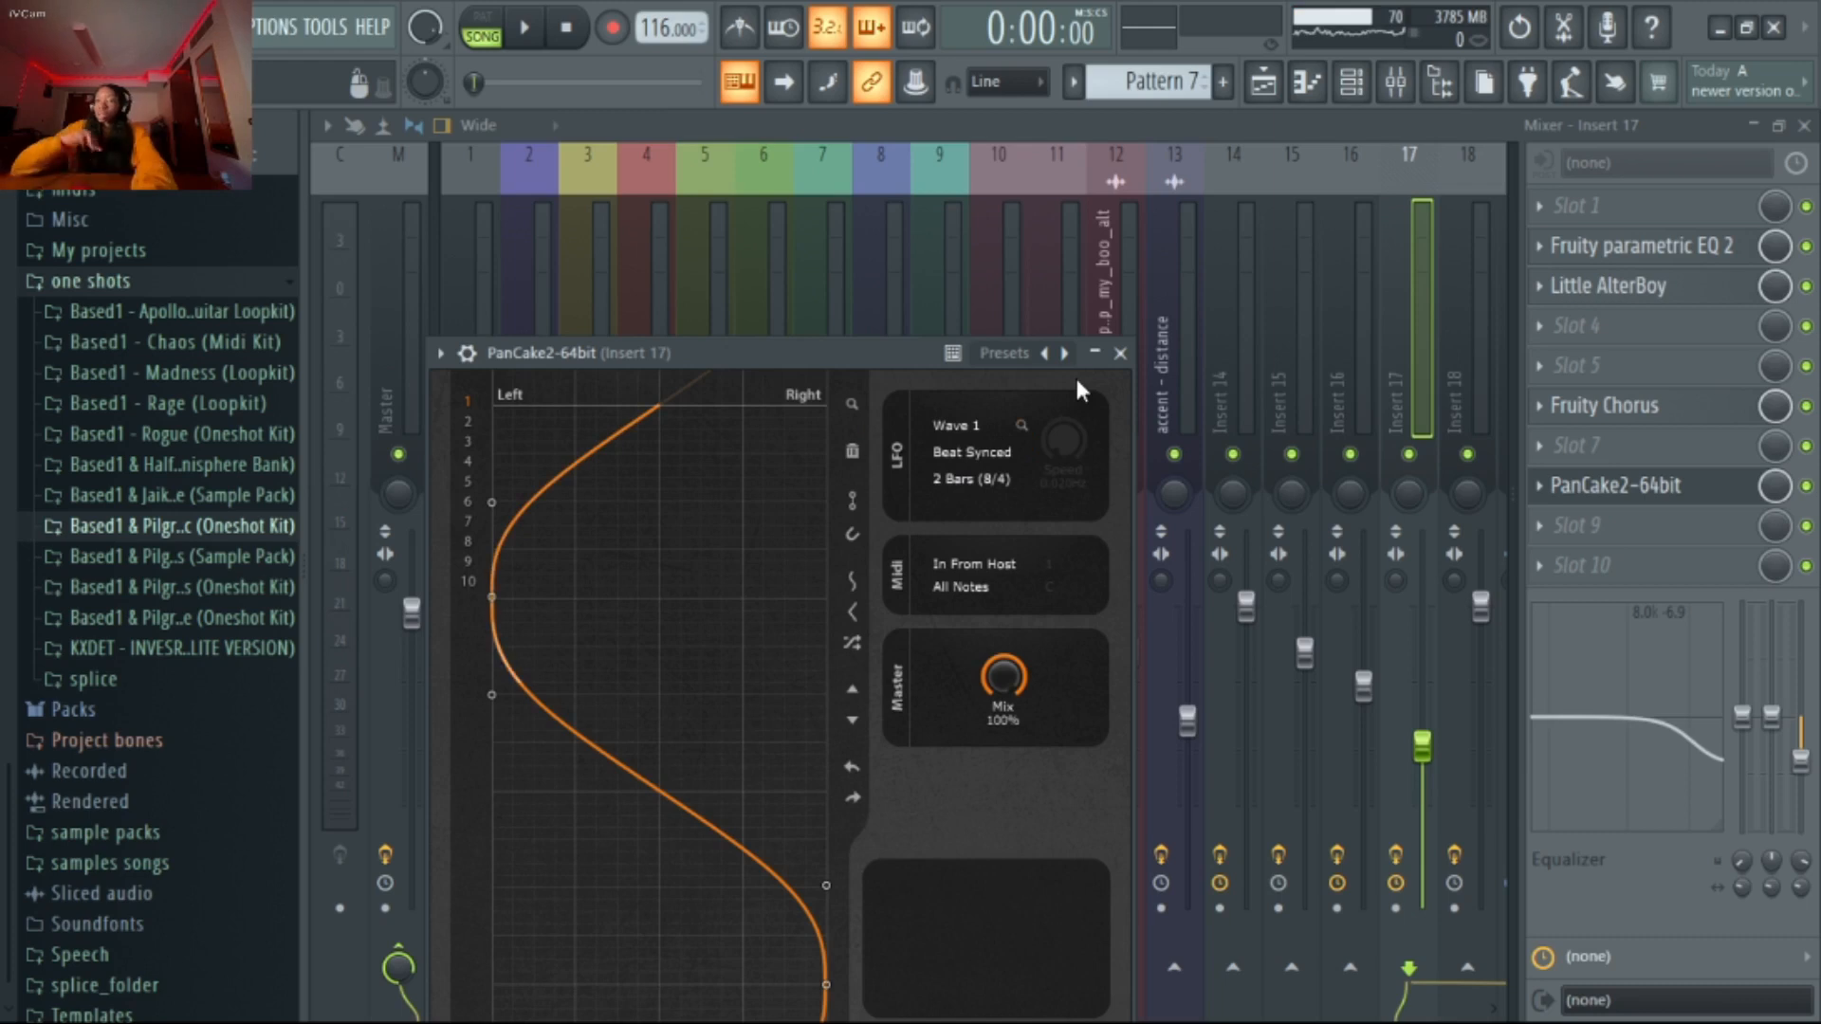
{"action": "left_click", "coordinate": [1120, 353]}
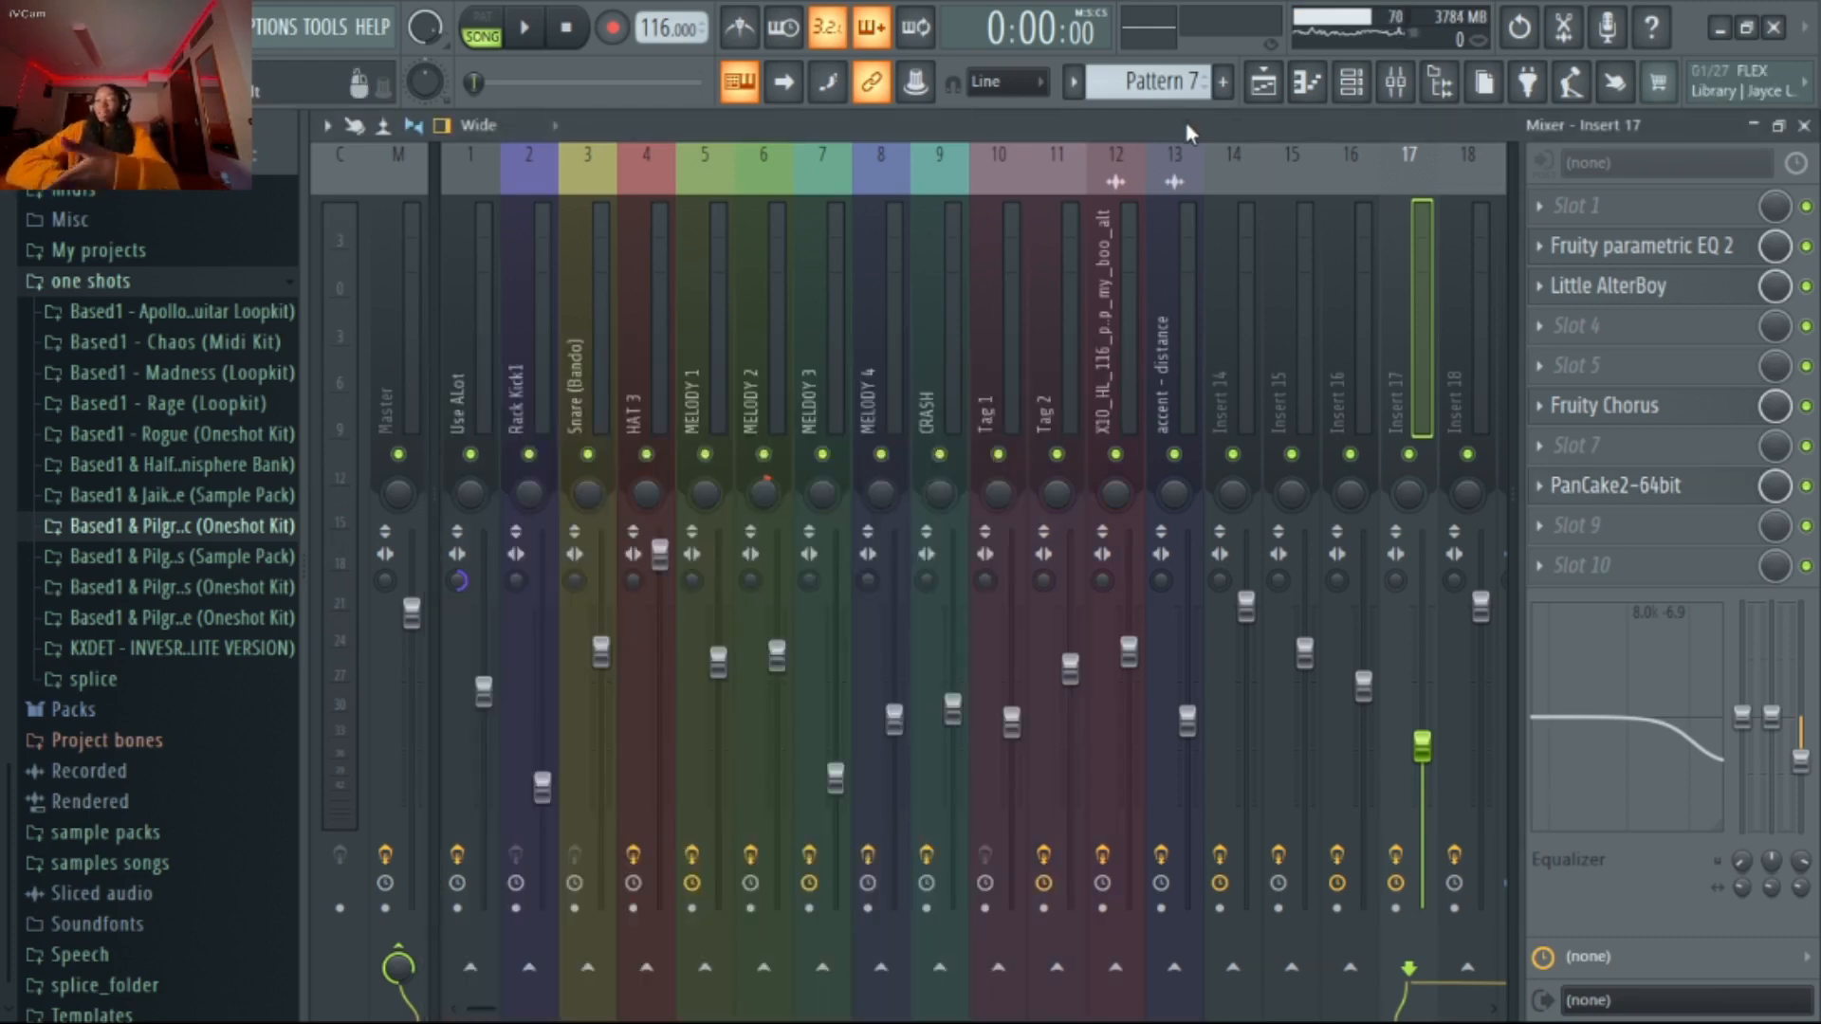
Return to the playlist, play the soloed vocal loop from bar 5, and stop playback
{"action": "left_click", "coordinate": [1281, 89]}
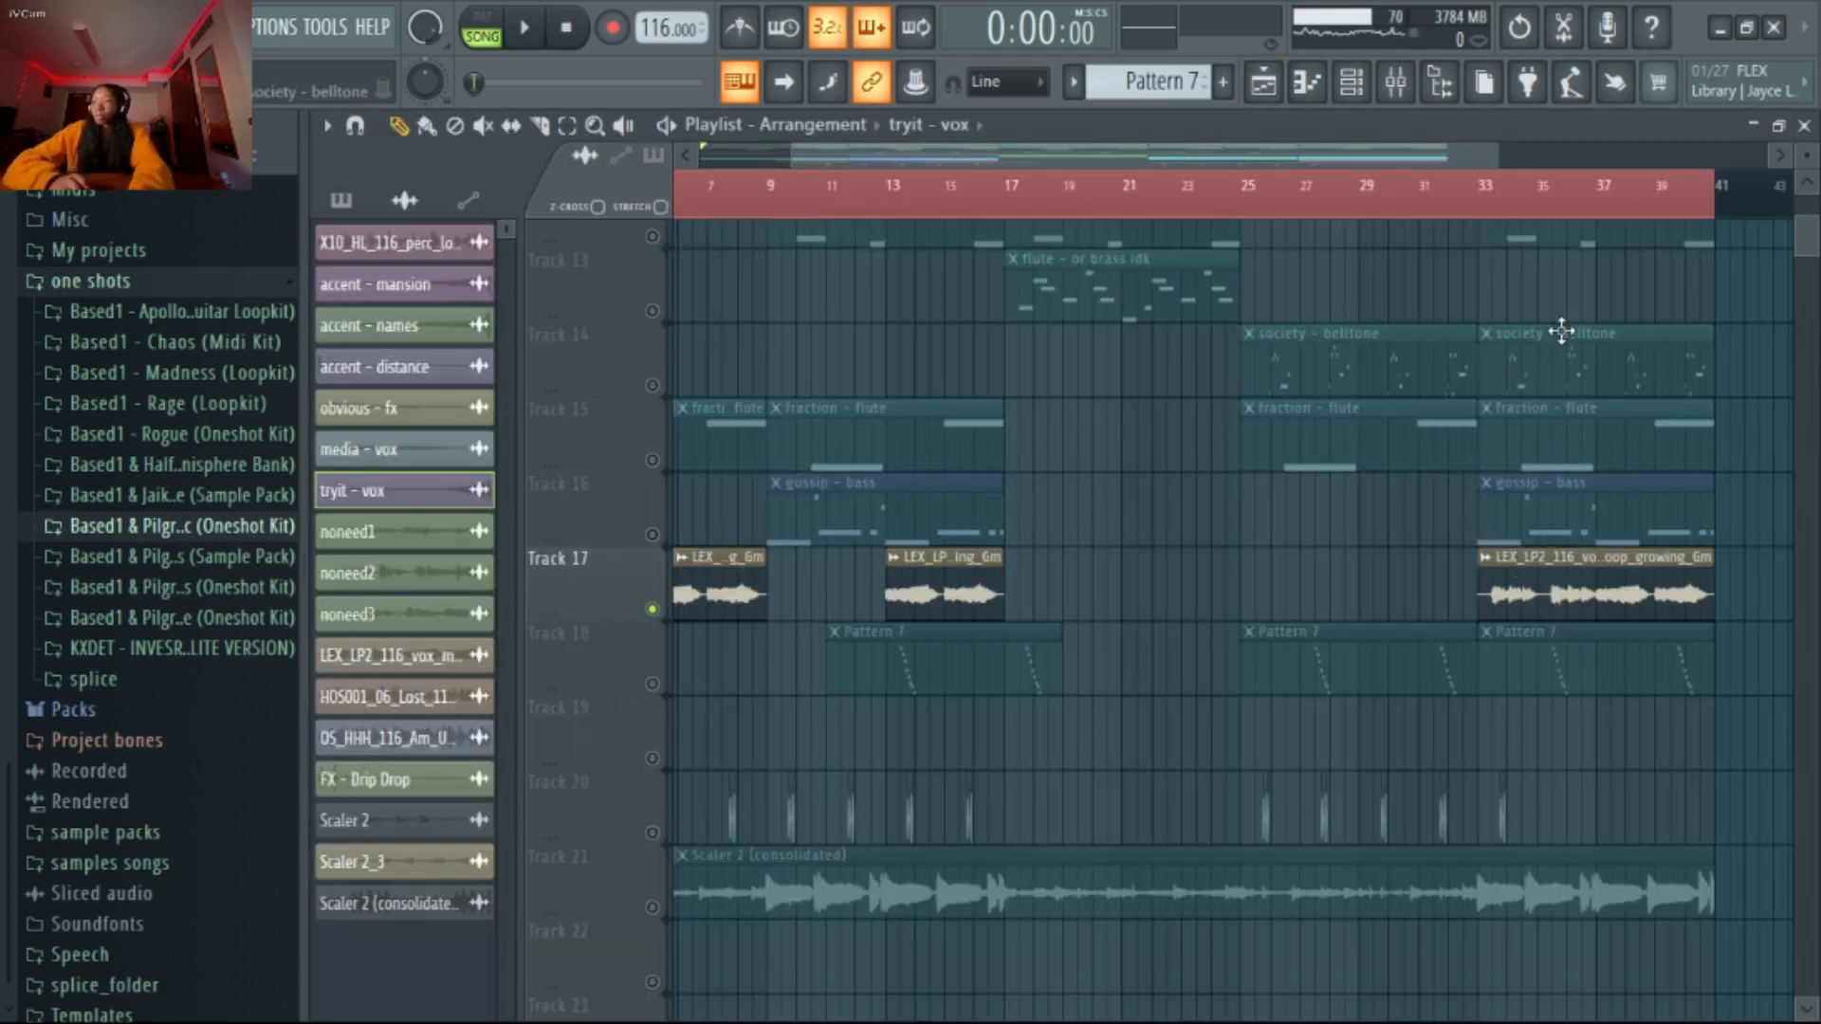
{"action": "scroll", "coordinate": [1149, 474], "scroll_direction": "down", "scroll_amount": 2}
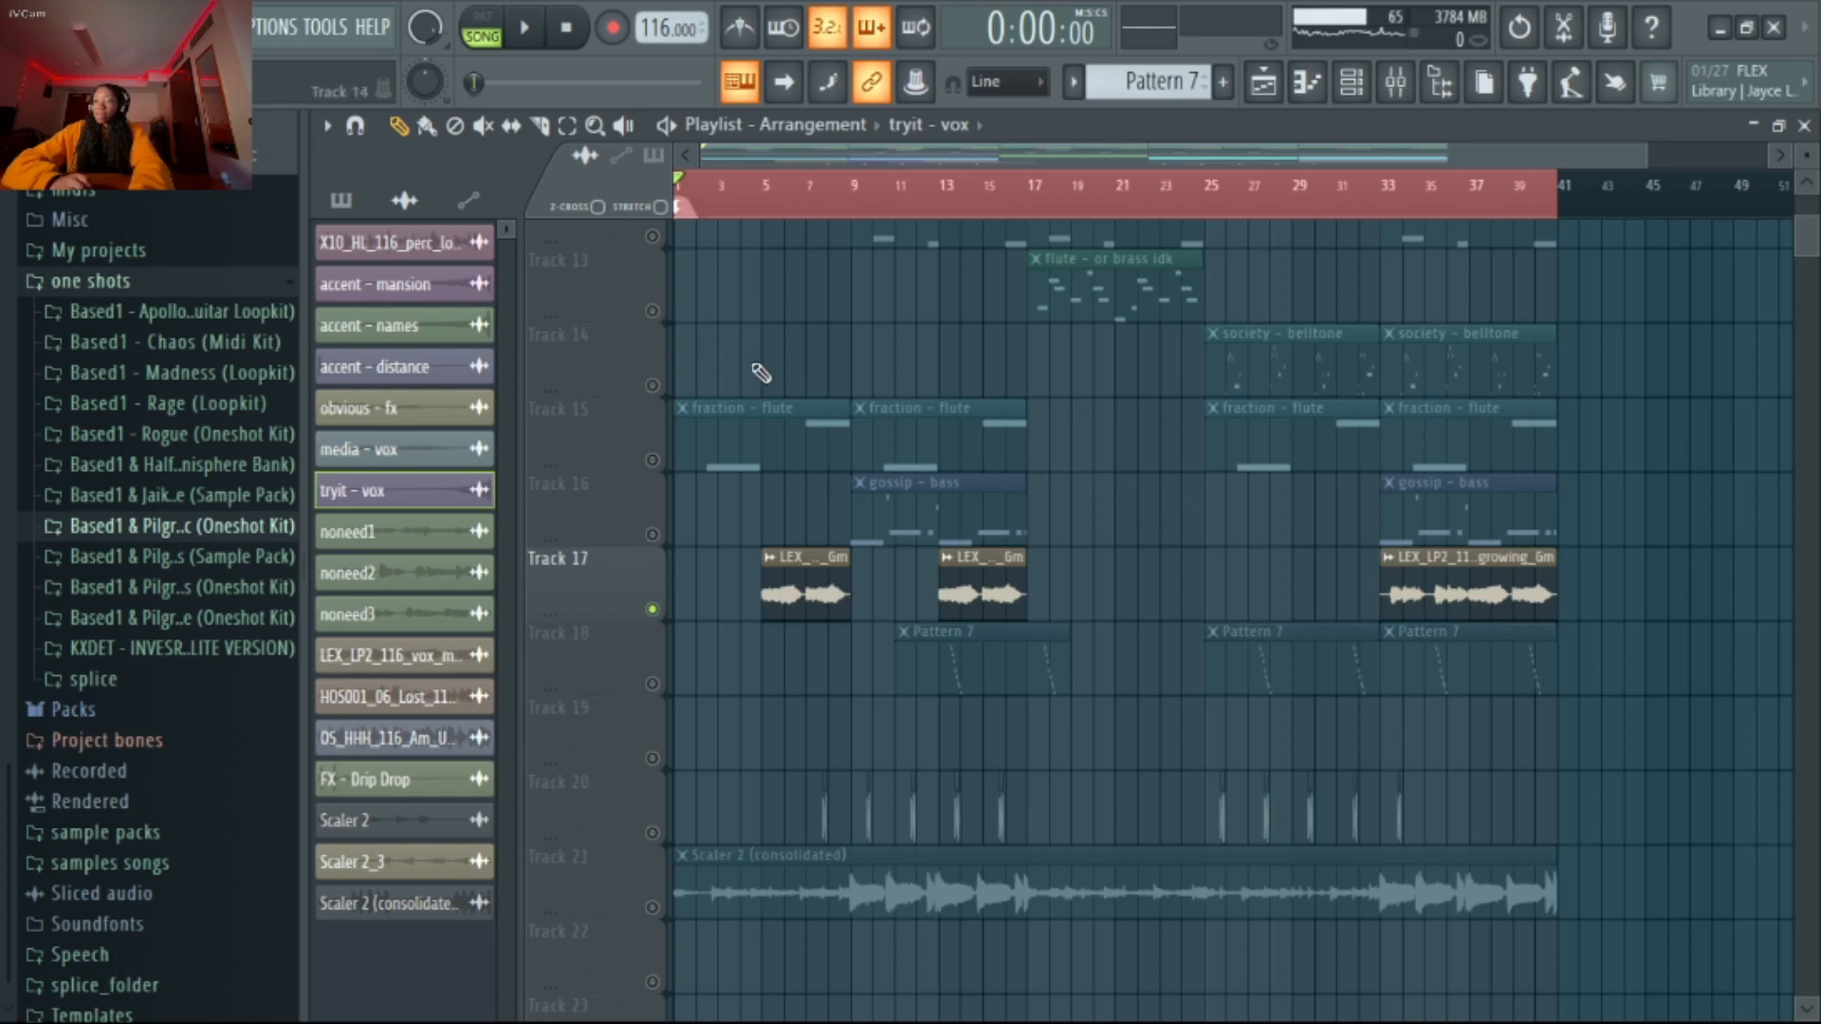
{"action": "left_click", "coordinate": [778, 211]}
{"action": "key", "text": "space"}
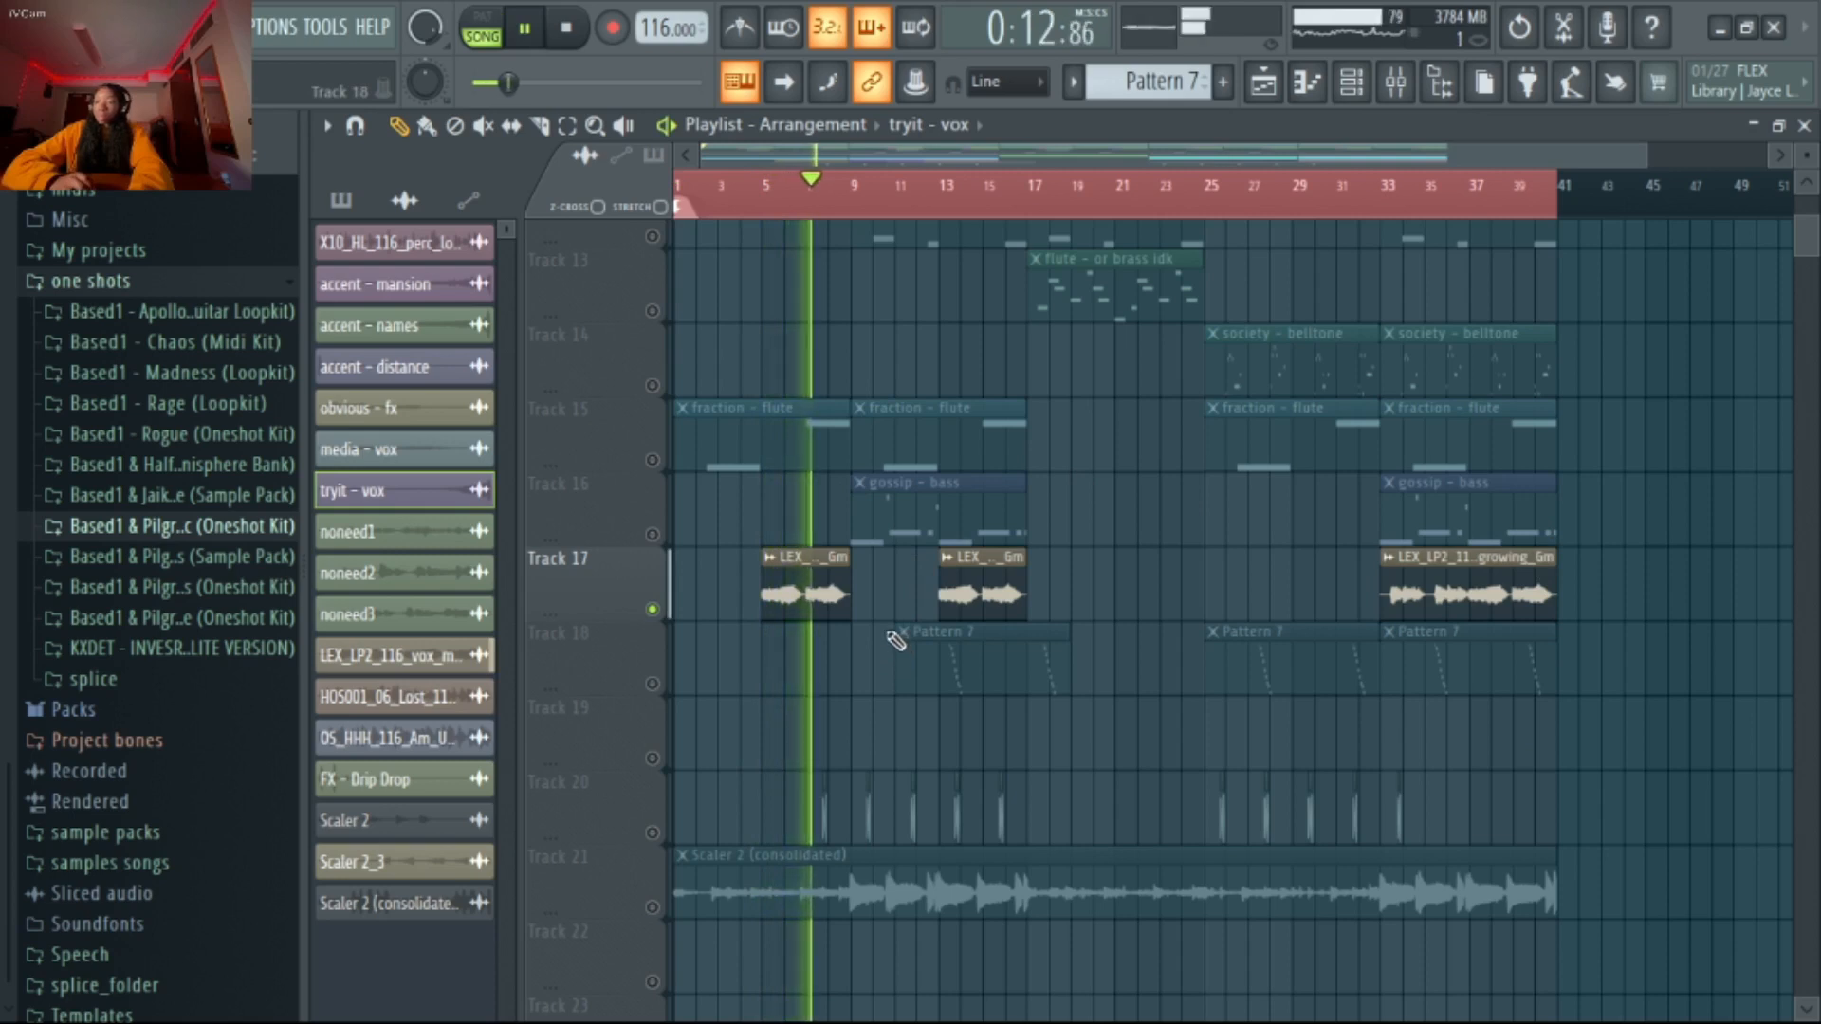
{"action": "key", "text": "space"}
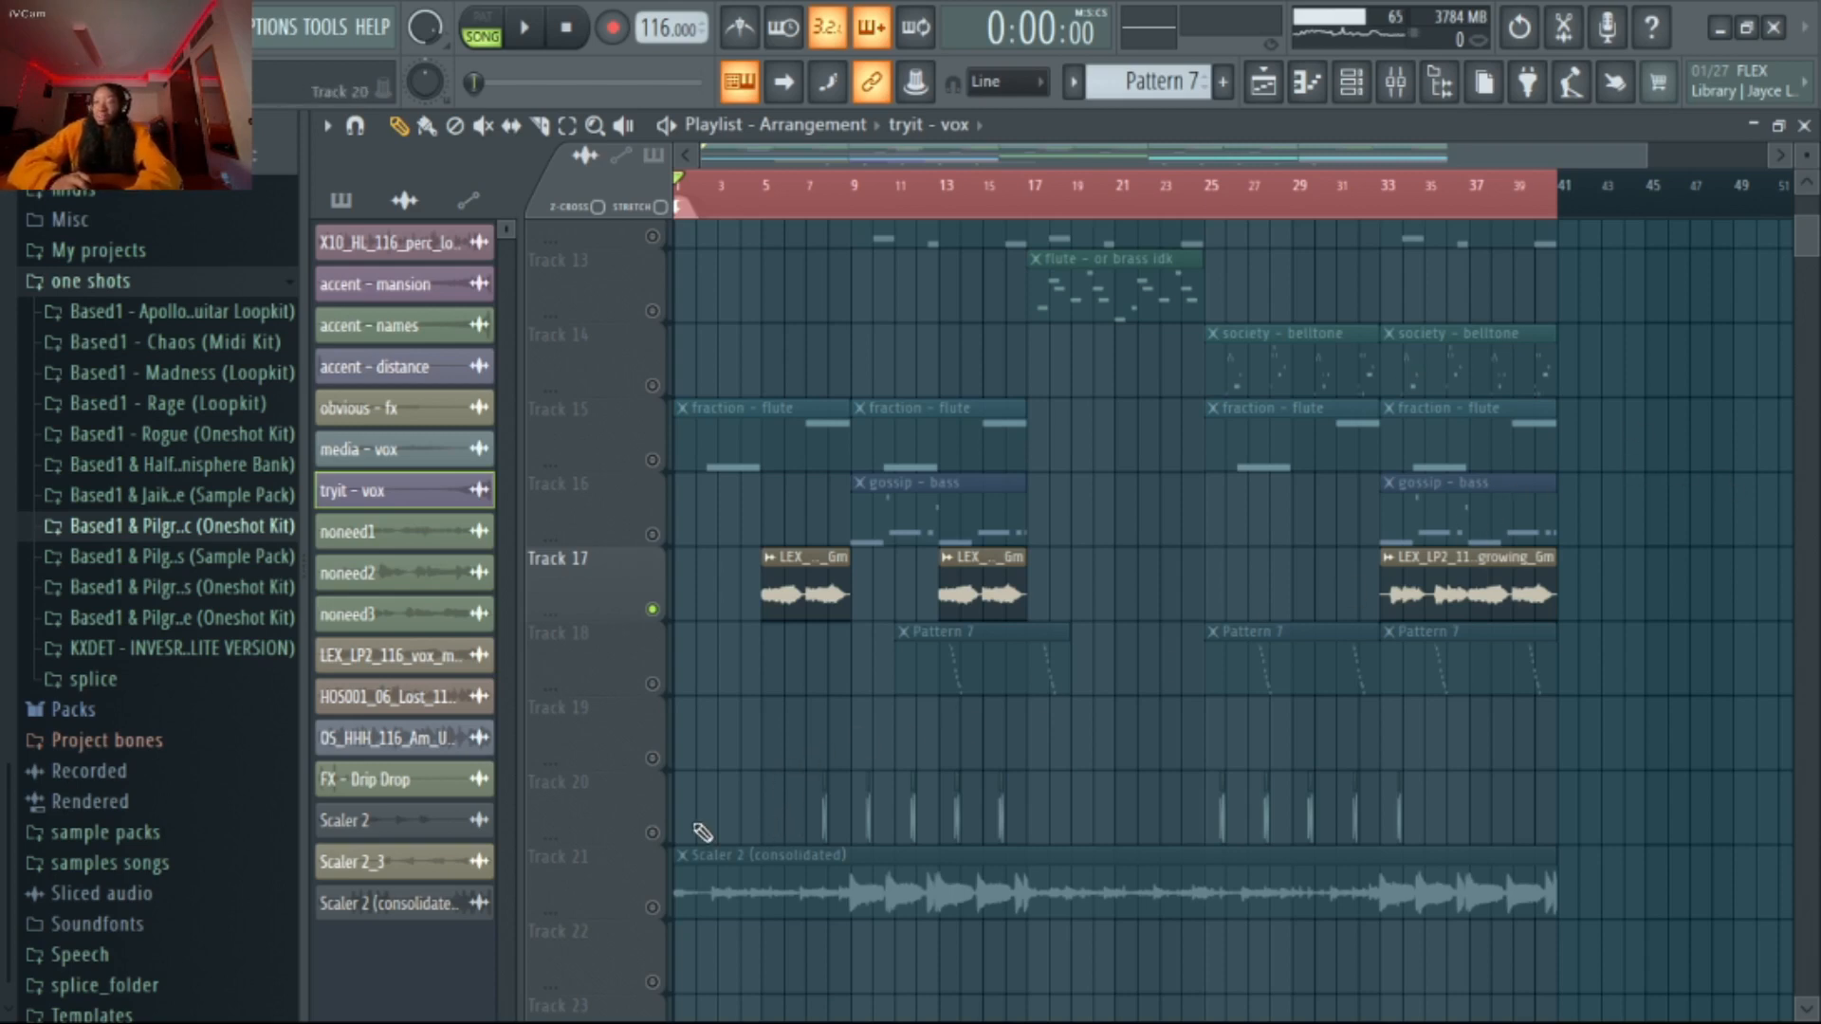
Solo Track 20 and play its FX - Drip Drop clips from just before the first one, then stop playback
{"action": "right_click", "coordinate": [660, 834]}
{"action": "scroll", "coordinate": [772, 842], "scroll_direction": "up", "scroll_amount": 4, "text": "ctrl"}
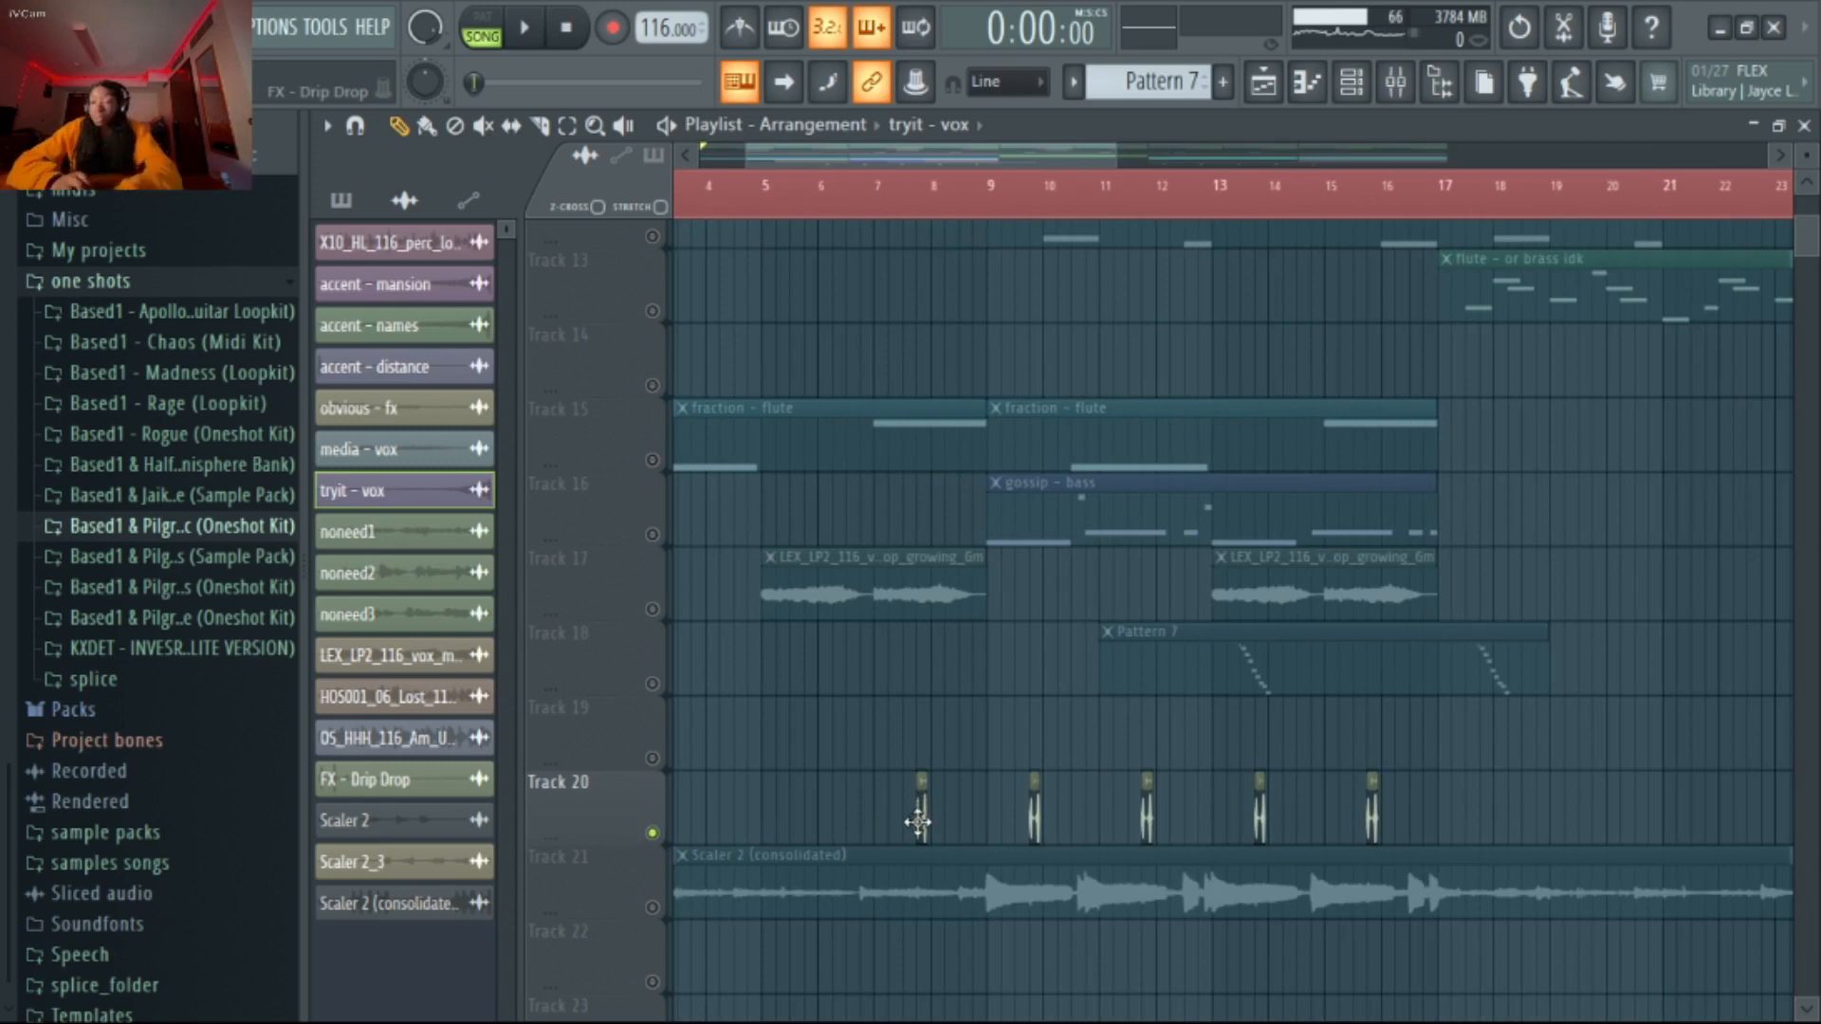
{"action": "left_click", "coordinate": [892, 214]}
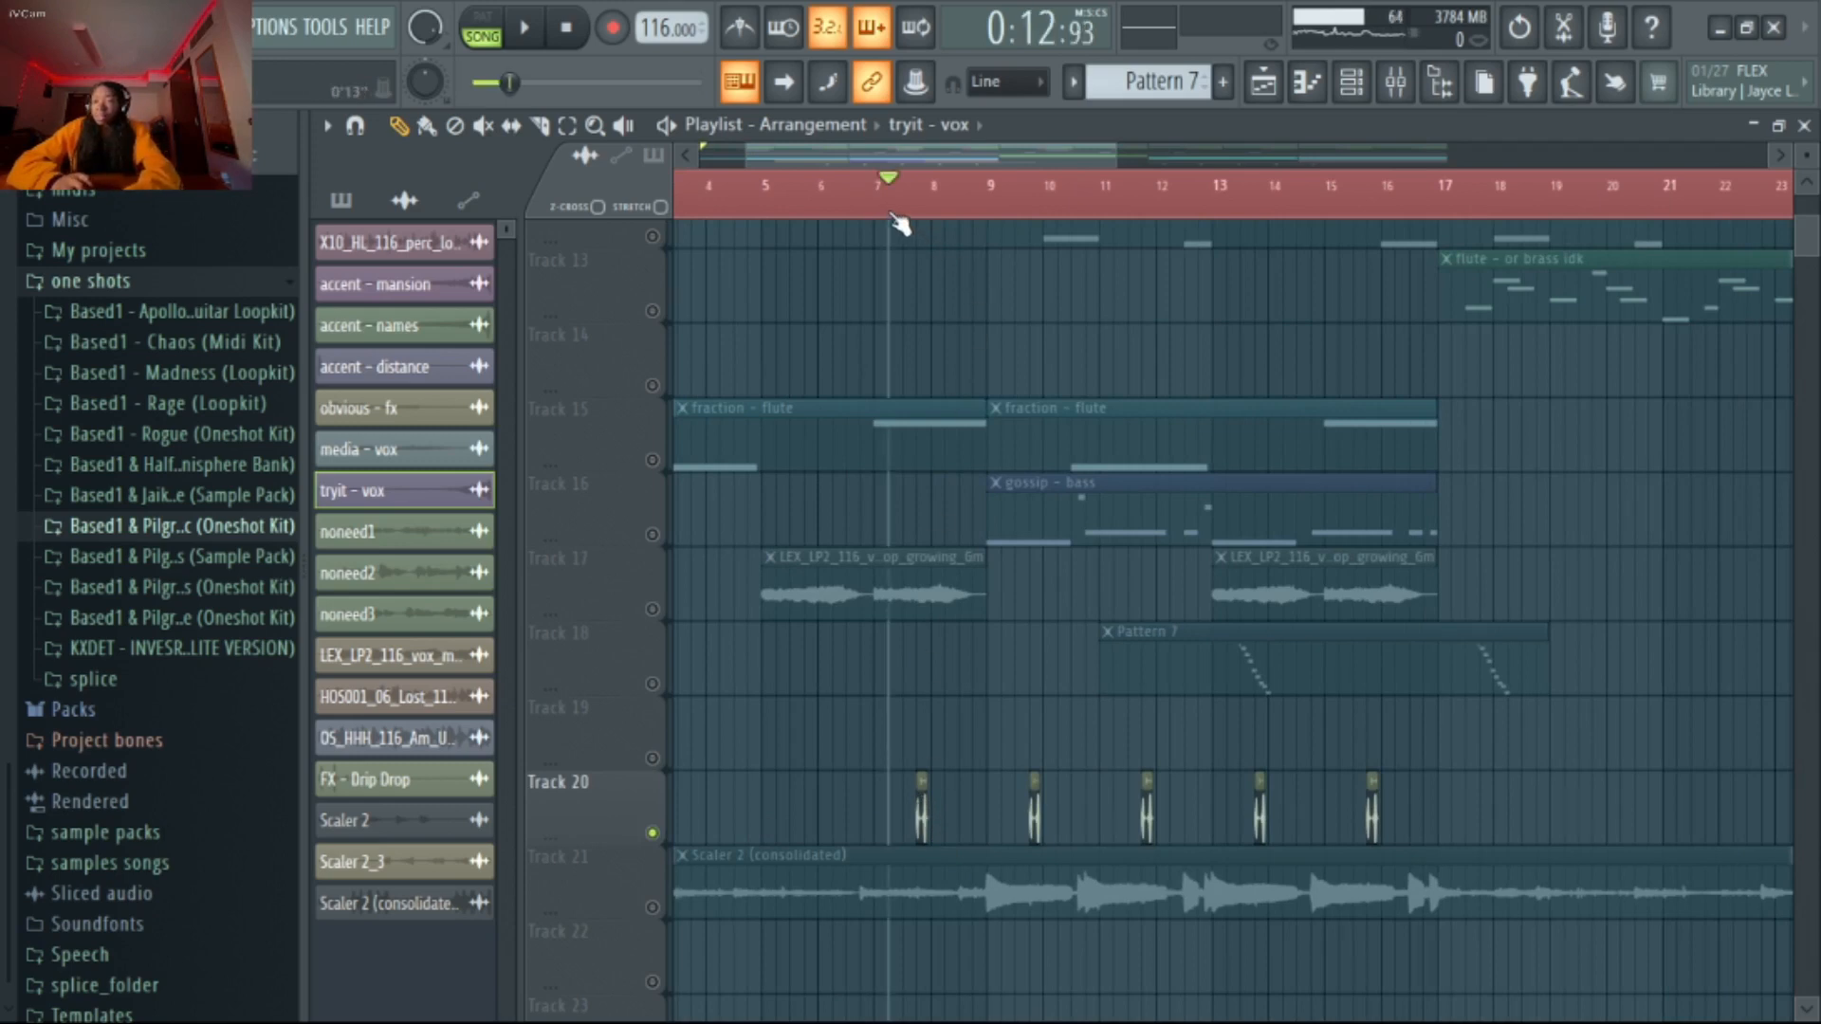
{"action": "key", "text": "space"}
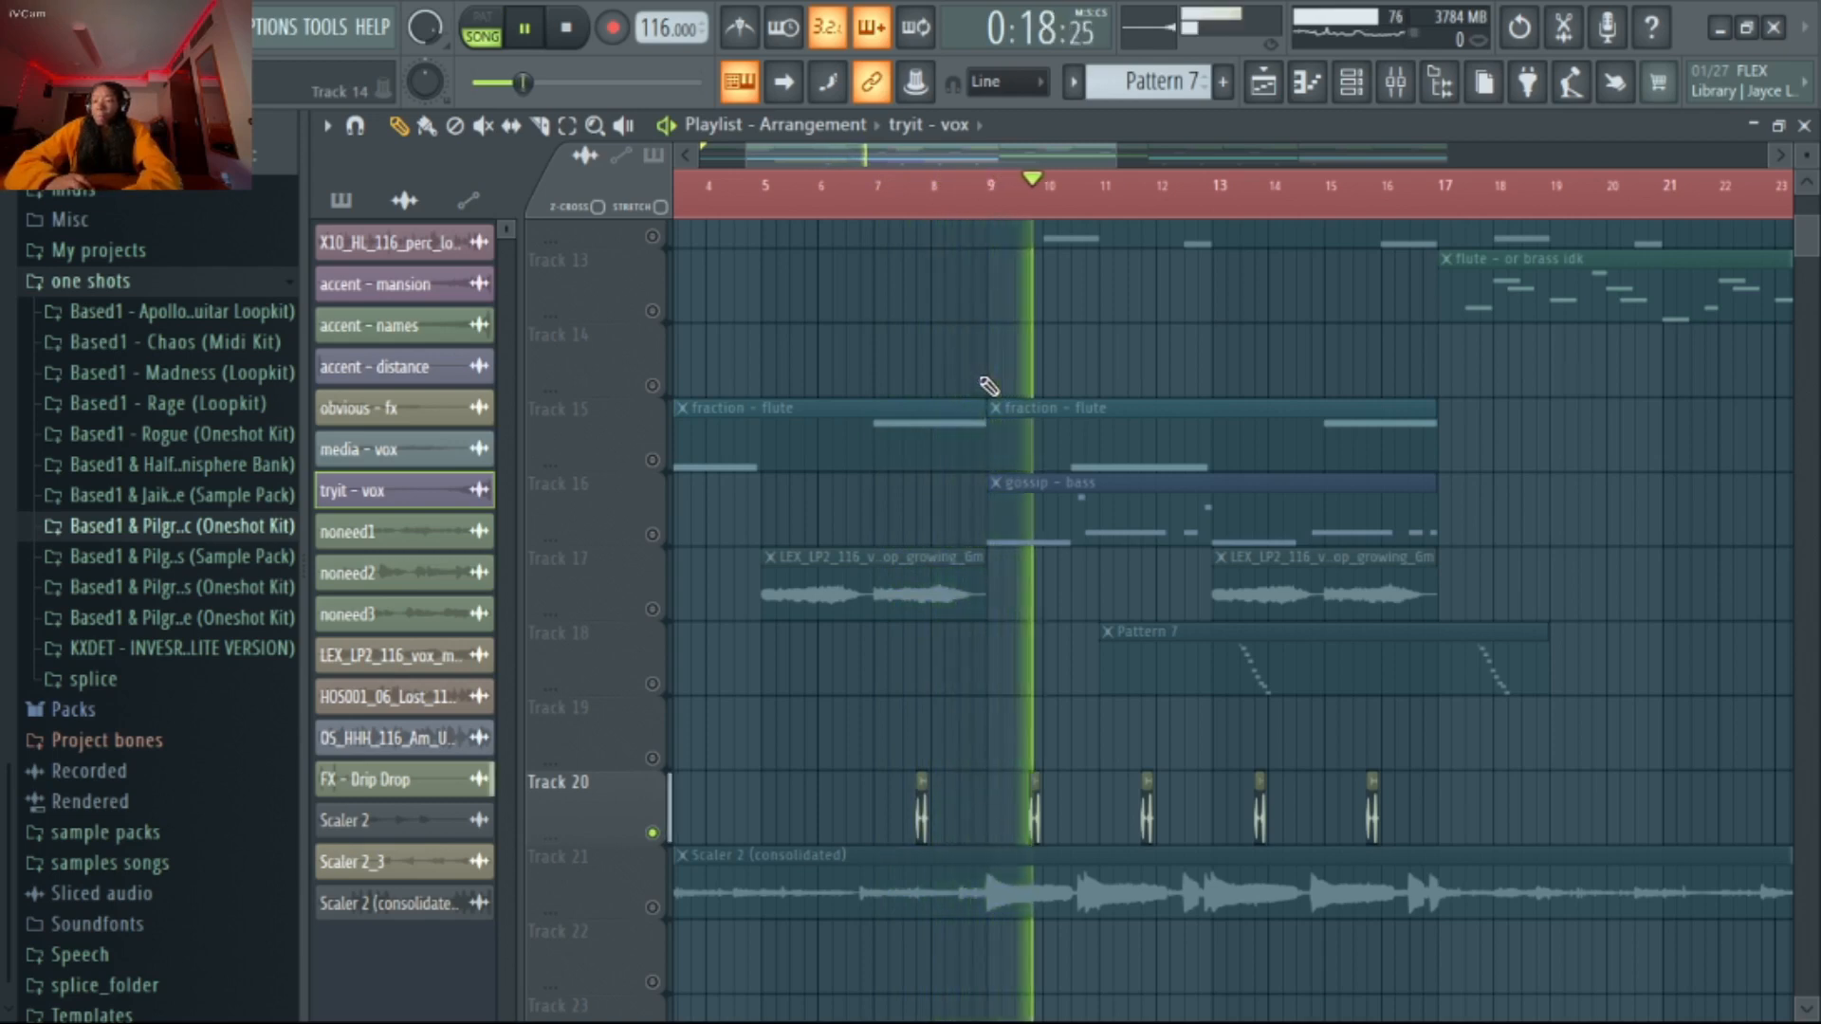
{"action": "key", "text": "space"}
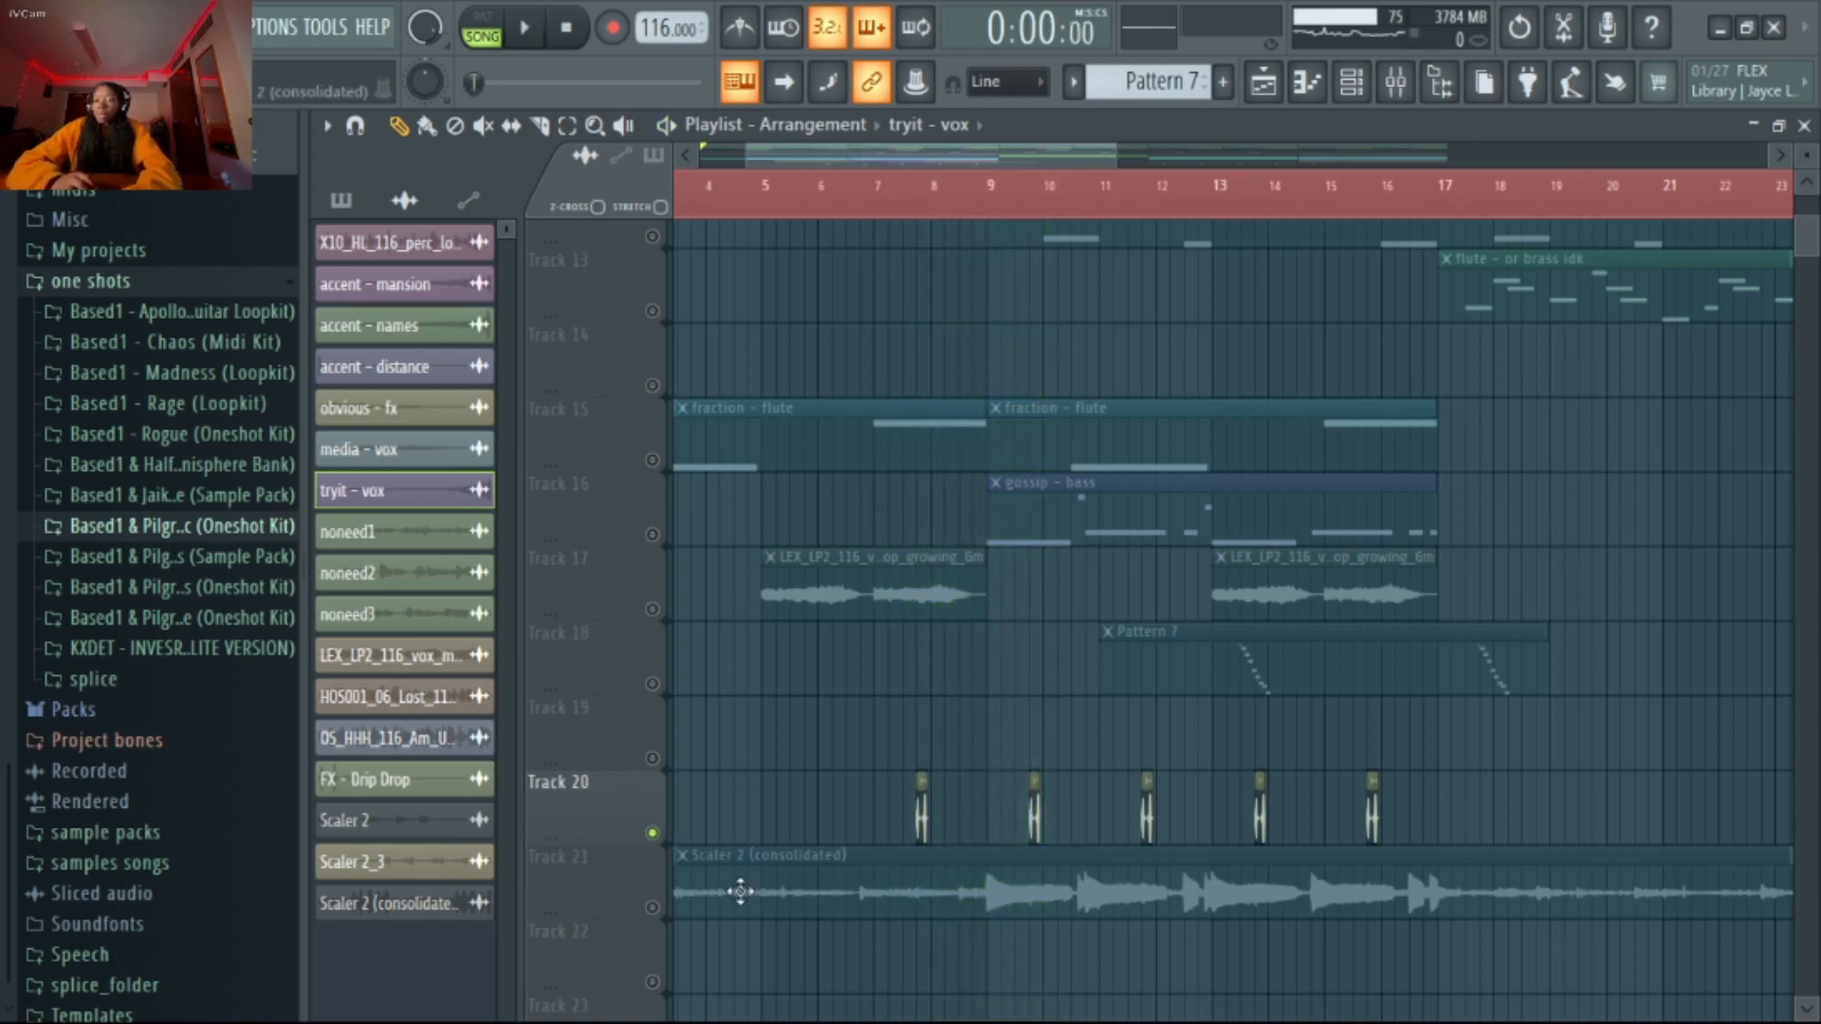
Turn off the solo on Track 20 and examine the full arrangement from Track 3 down to Track 21
{"action": "right_click", "coordinate": [652, 833]}
{"action": "scroll", "coordinate": [793, 825], "scroll_direction": "up", "scroll_amount": 1}
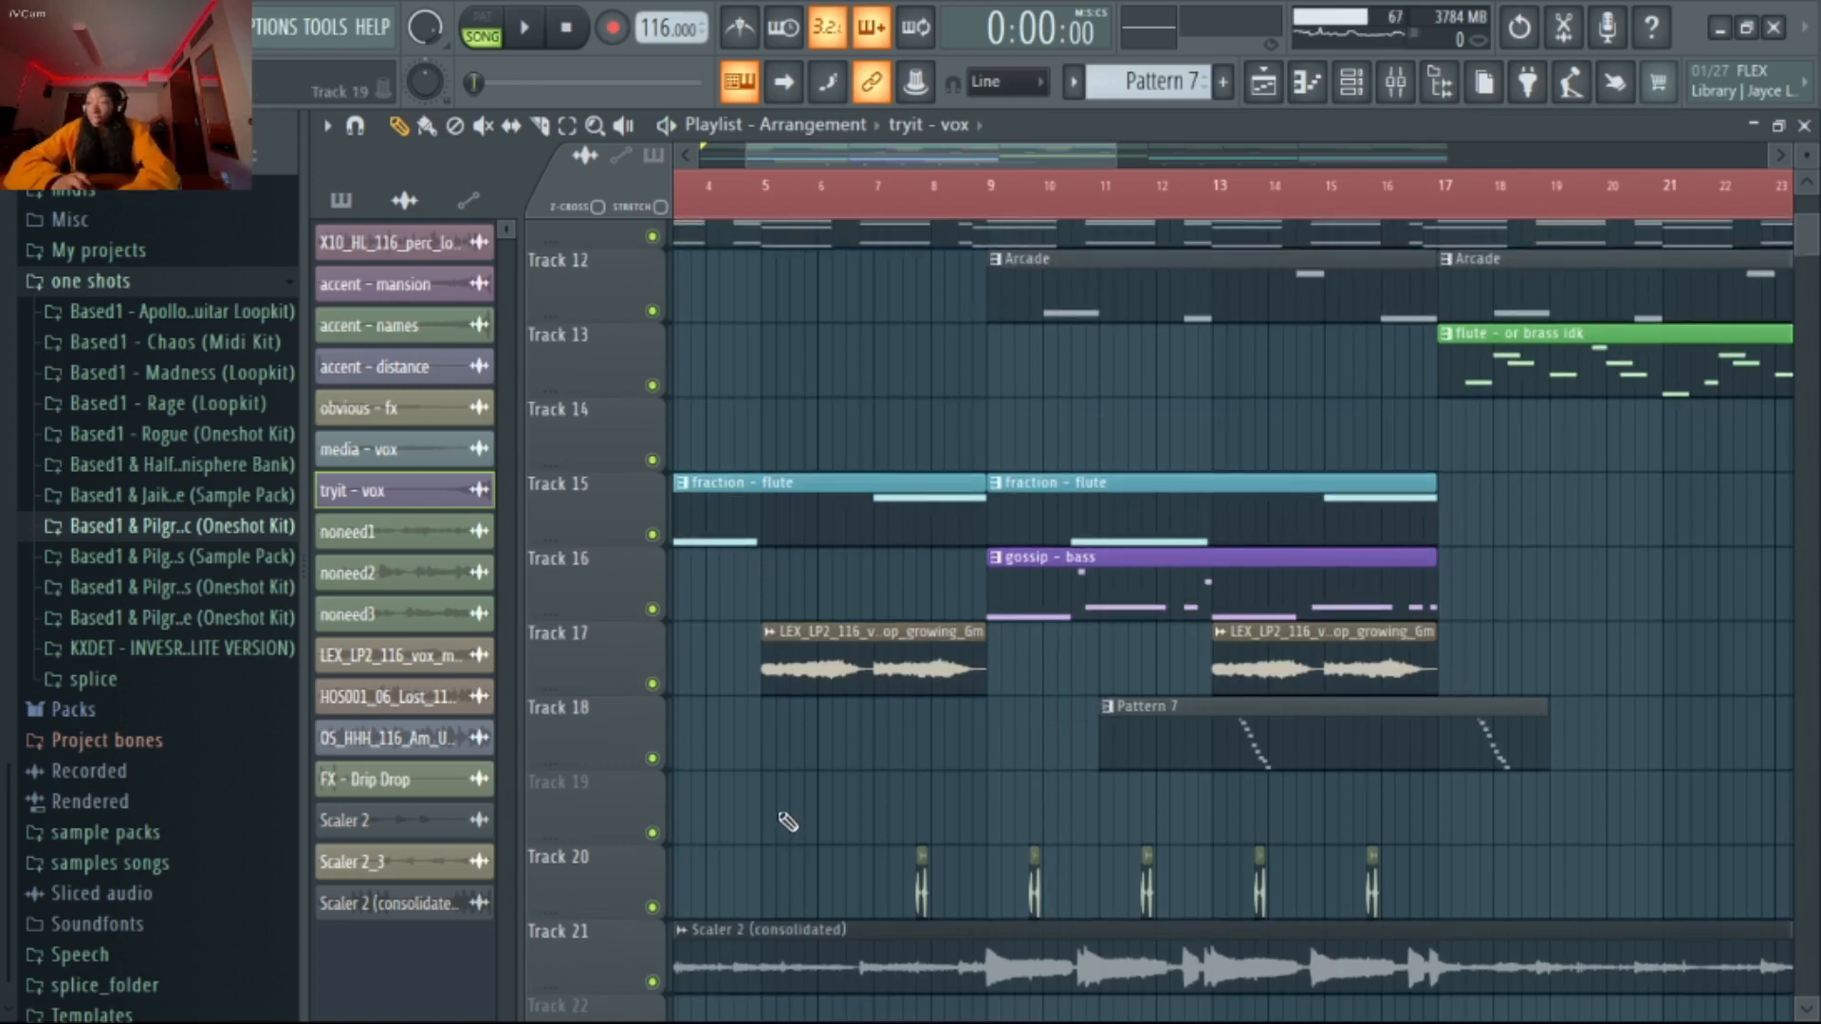
{"action": "scroll", "coordinate": [786, 807], "scroll_direction": "down", "scroll_amount": 3, "text": "ctrl"}
{"action": "scroll", "coordinate": [787, 797], "scroll_direction": "down", "scroll_amount": 1, "text": "ctrl"}
{"action": "scroll", "coordinate": [784, 793], "scroll_direction": "up", "scroll_amount": 9}
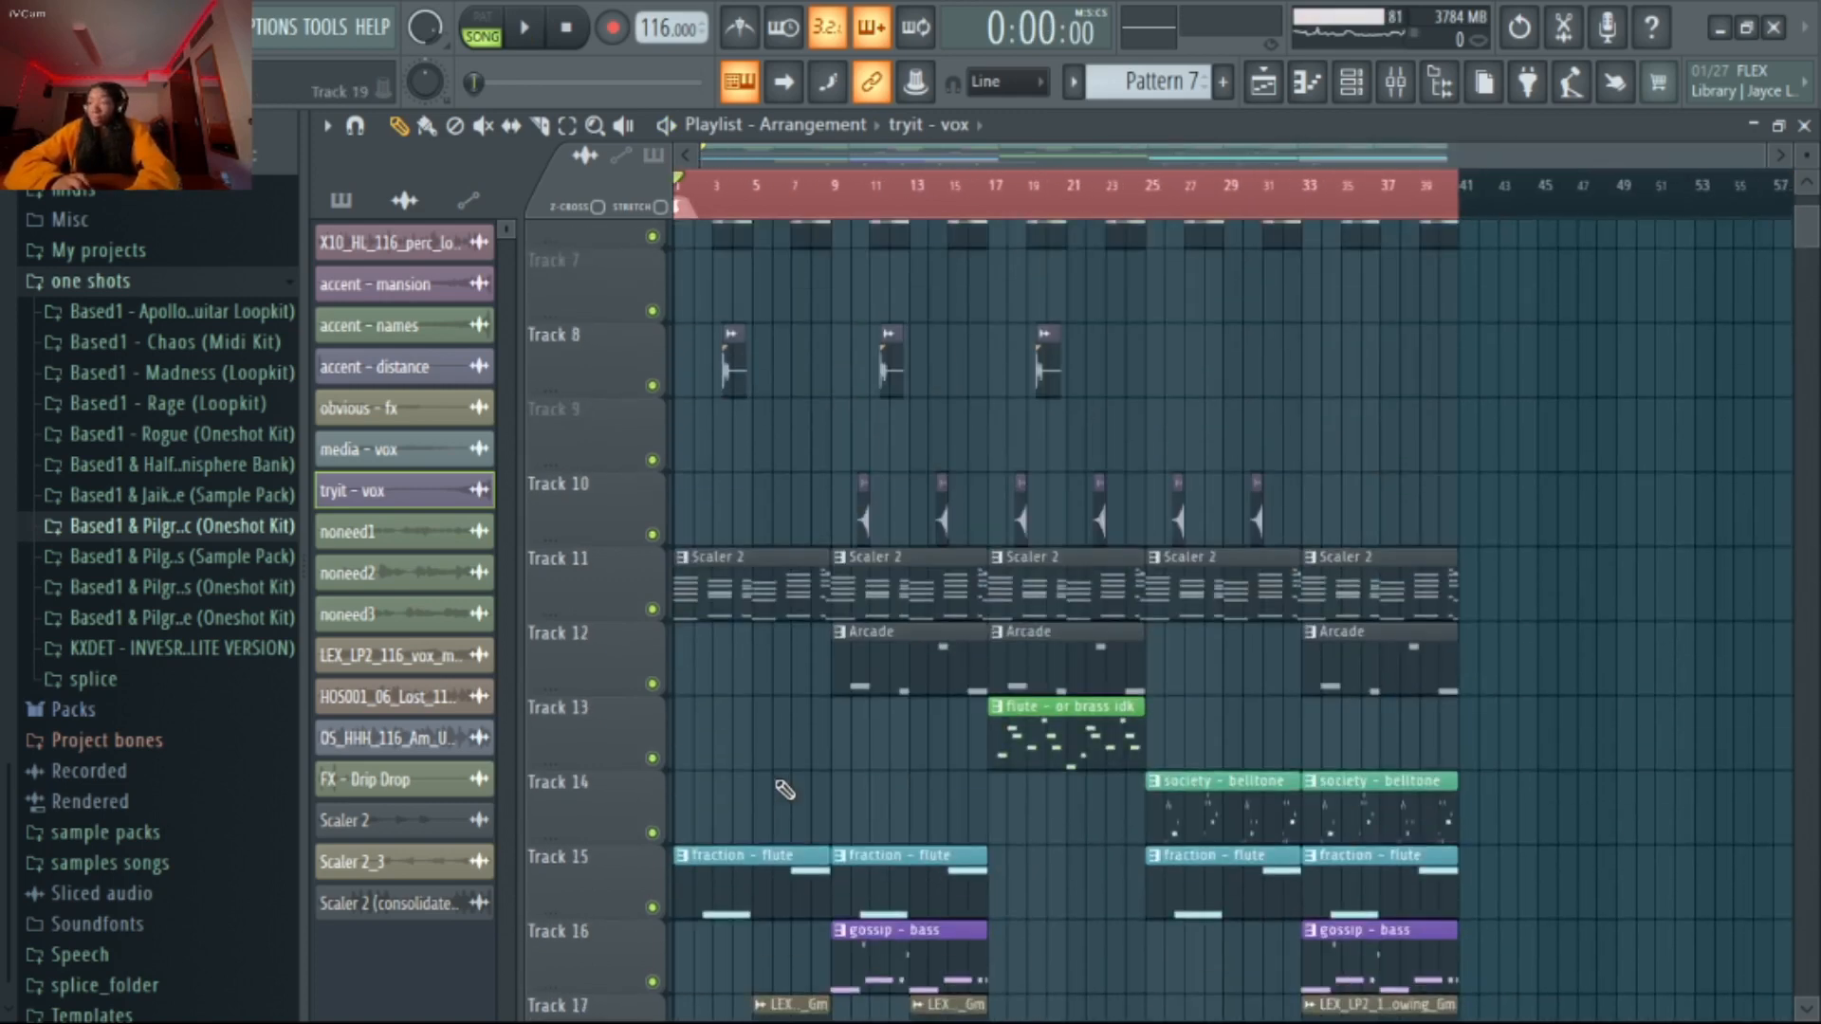
{"action": "scroll", "coordinate": [776, 776], "scroll_direction": "up", "scroll_amount": 4, "text": "ctrl"}
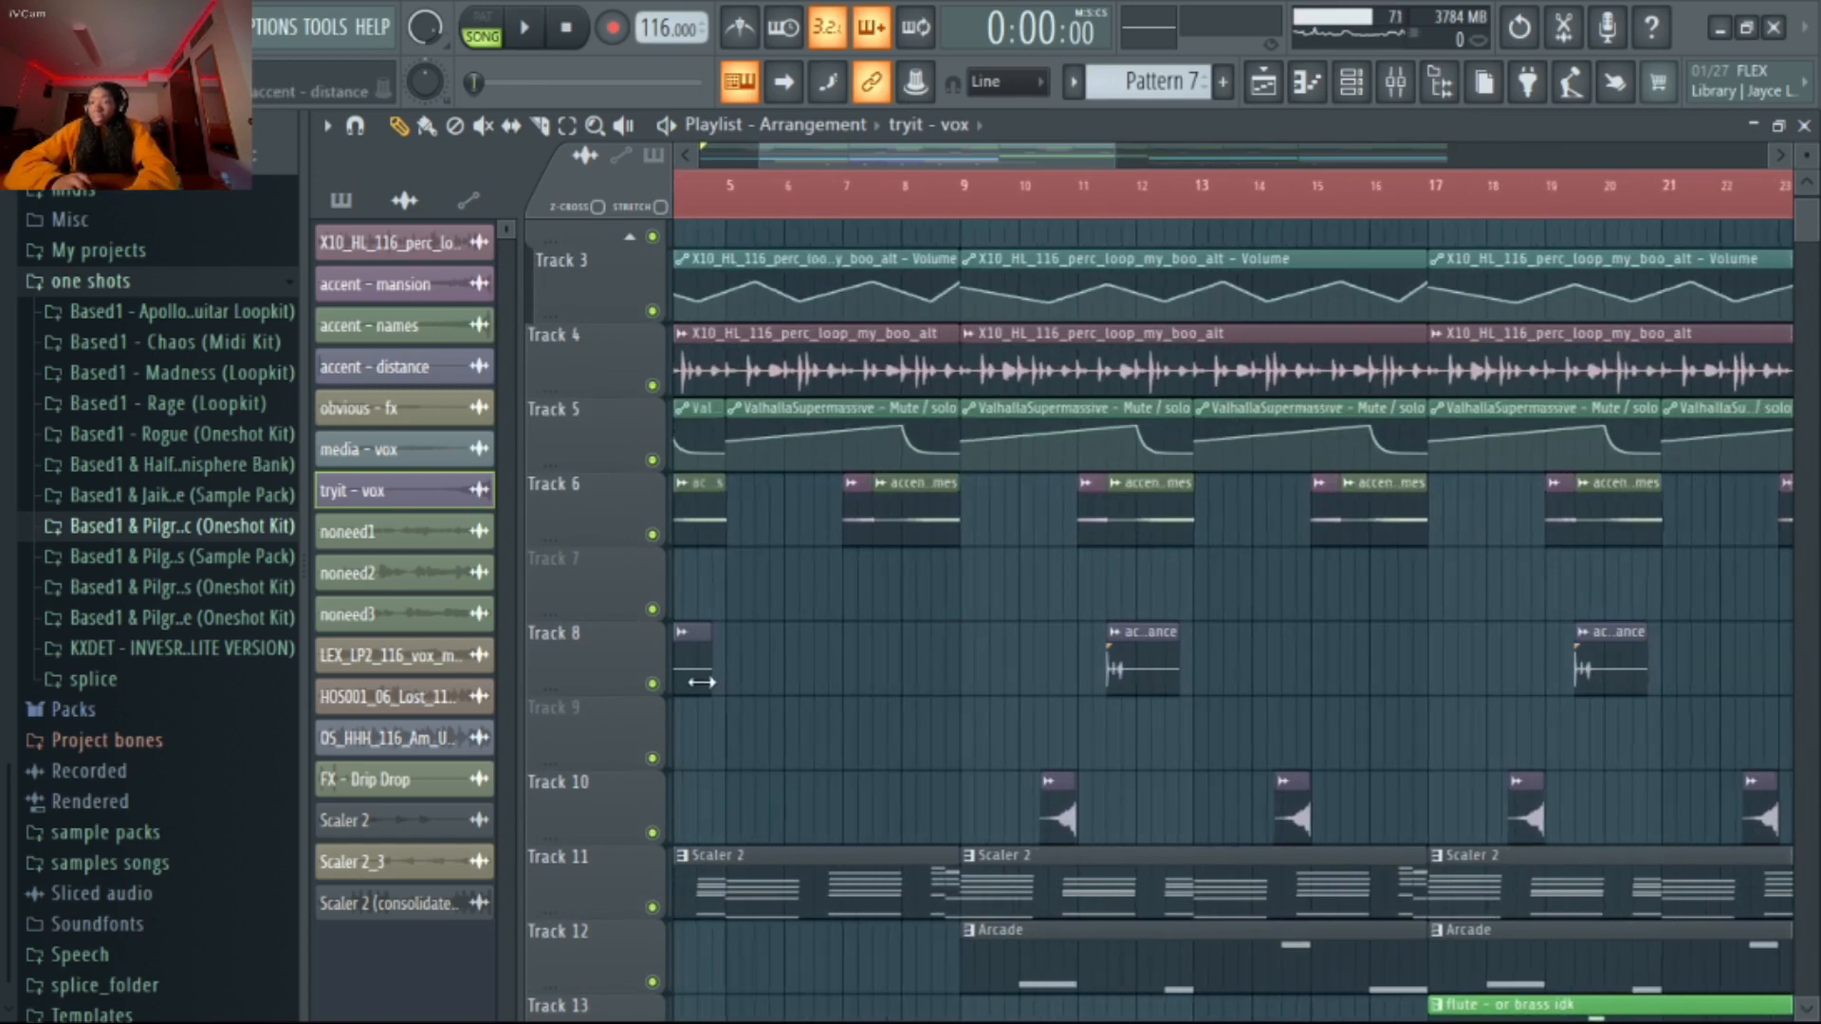
{"action": "left_click_drag", "start_coordinate": [874, 156], "coordinate": [615, 162]}
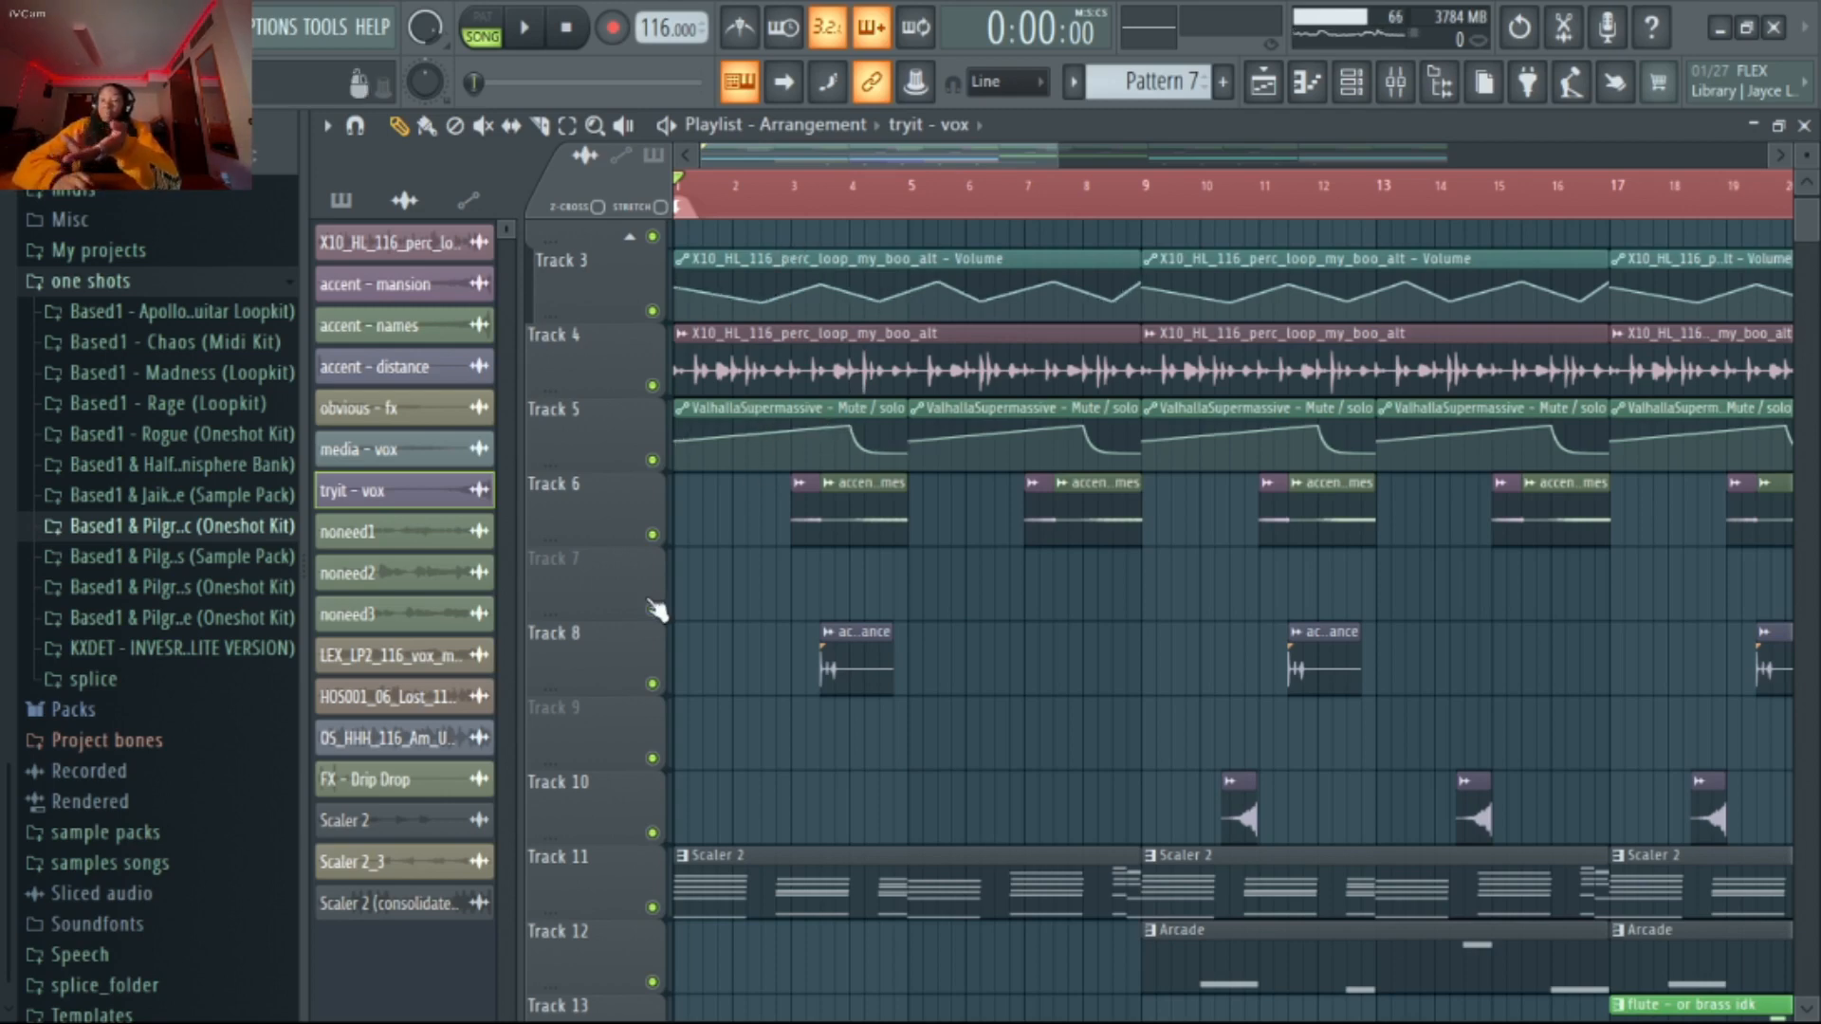
{"action": "scroll", "coordinate": [721, 504], "scroll_direction": "down", "scroll_amount": 5}
{"action": "scroll", "coordinate": [740, 503], "scroll_direction": "down", "scroll_amount": 10}
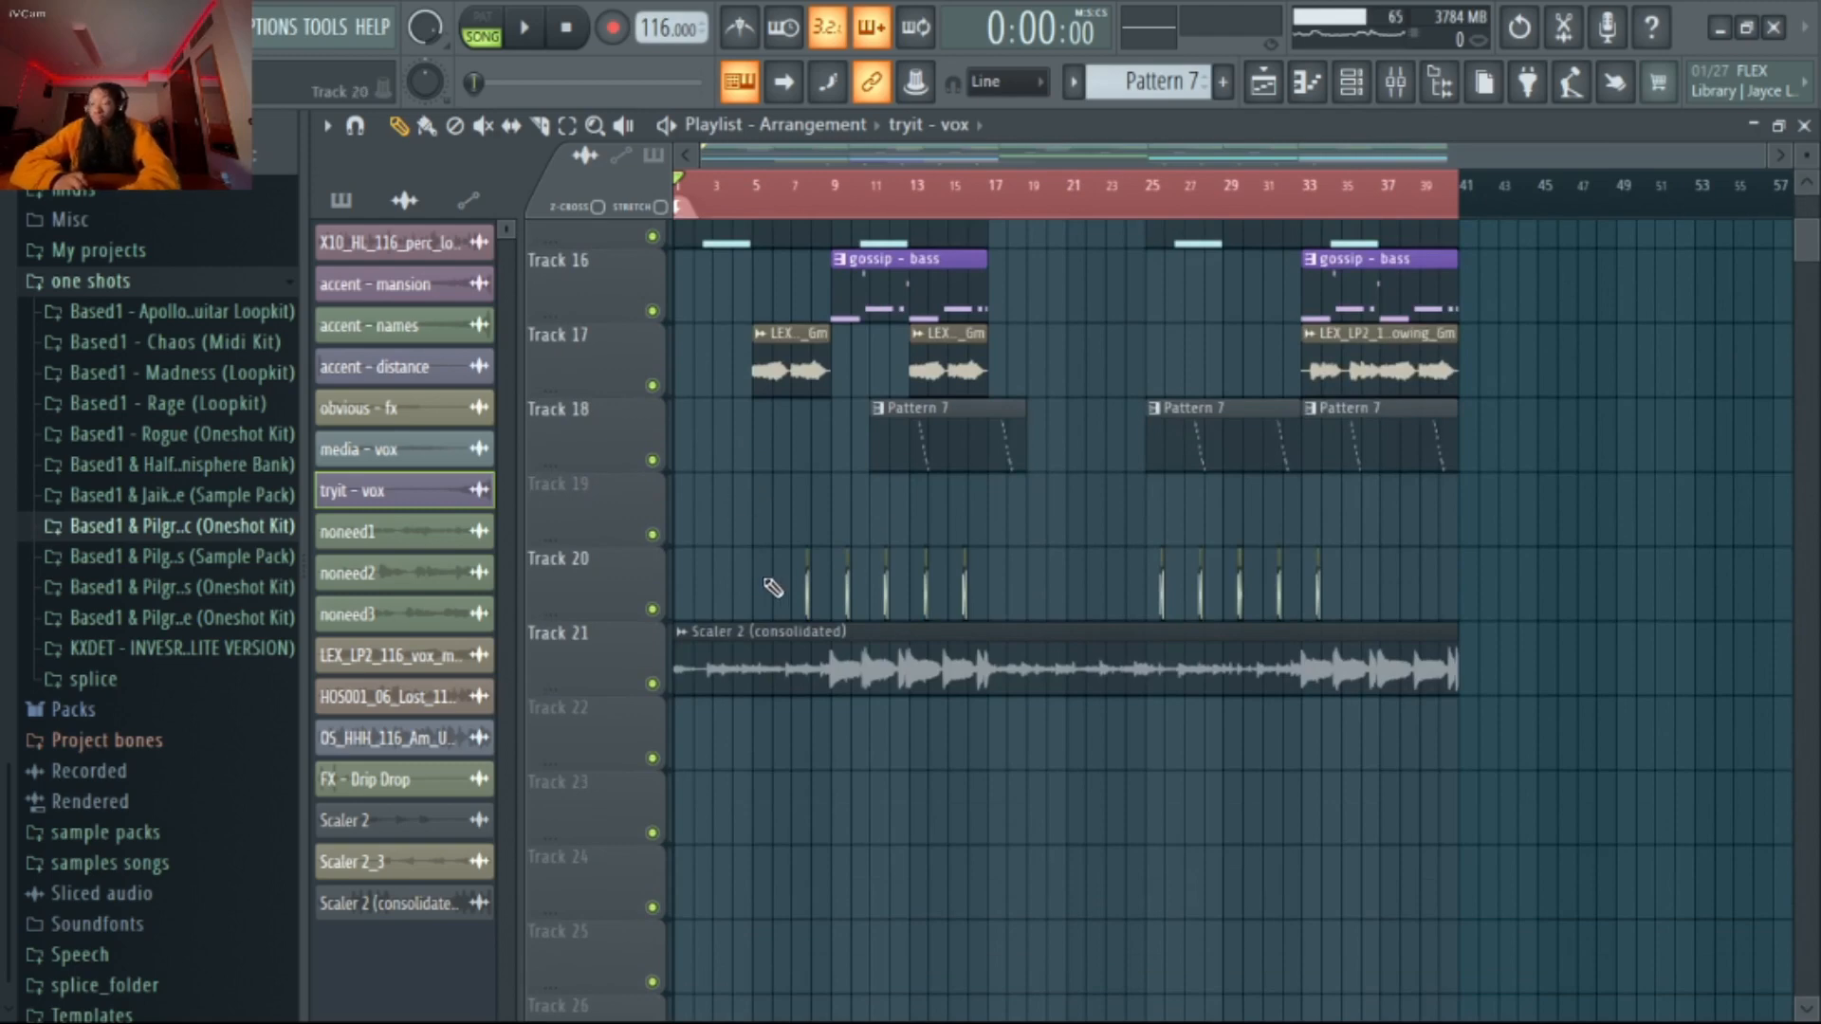
{"action": "scroll", "coordinate": [773, 588], "scroll_direction": "up", "scroll_amount": 3}
{"action": "scroll", "coordinate": [773, 586], "scroll_direction": "up", "scroll_amount": 3}
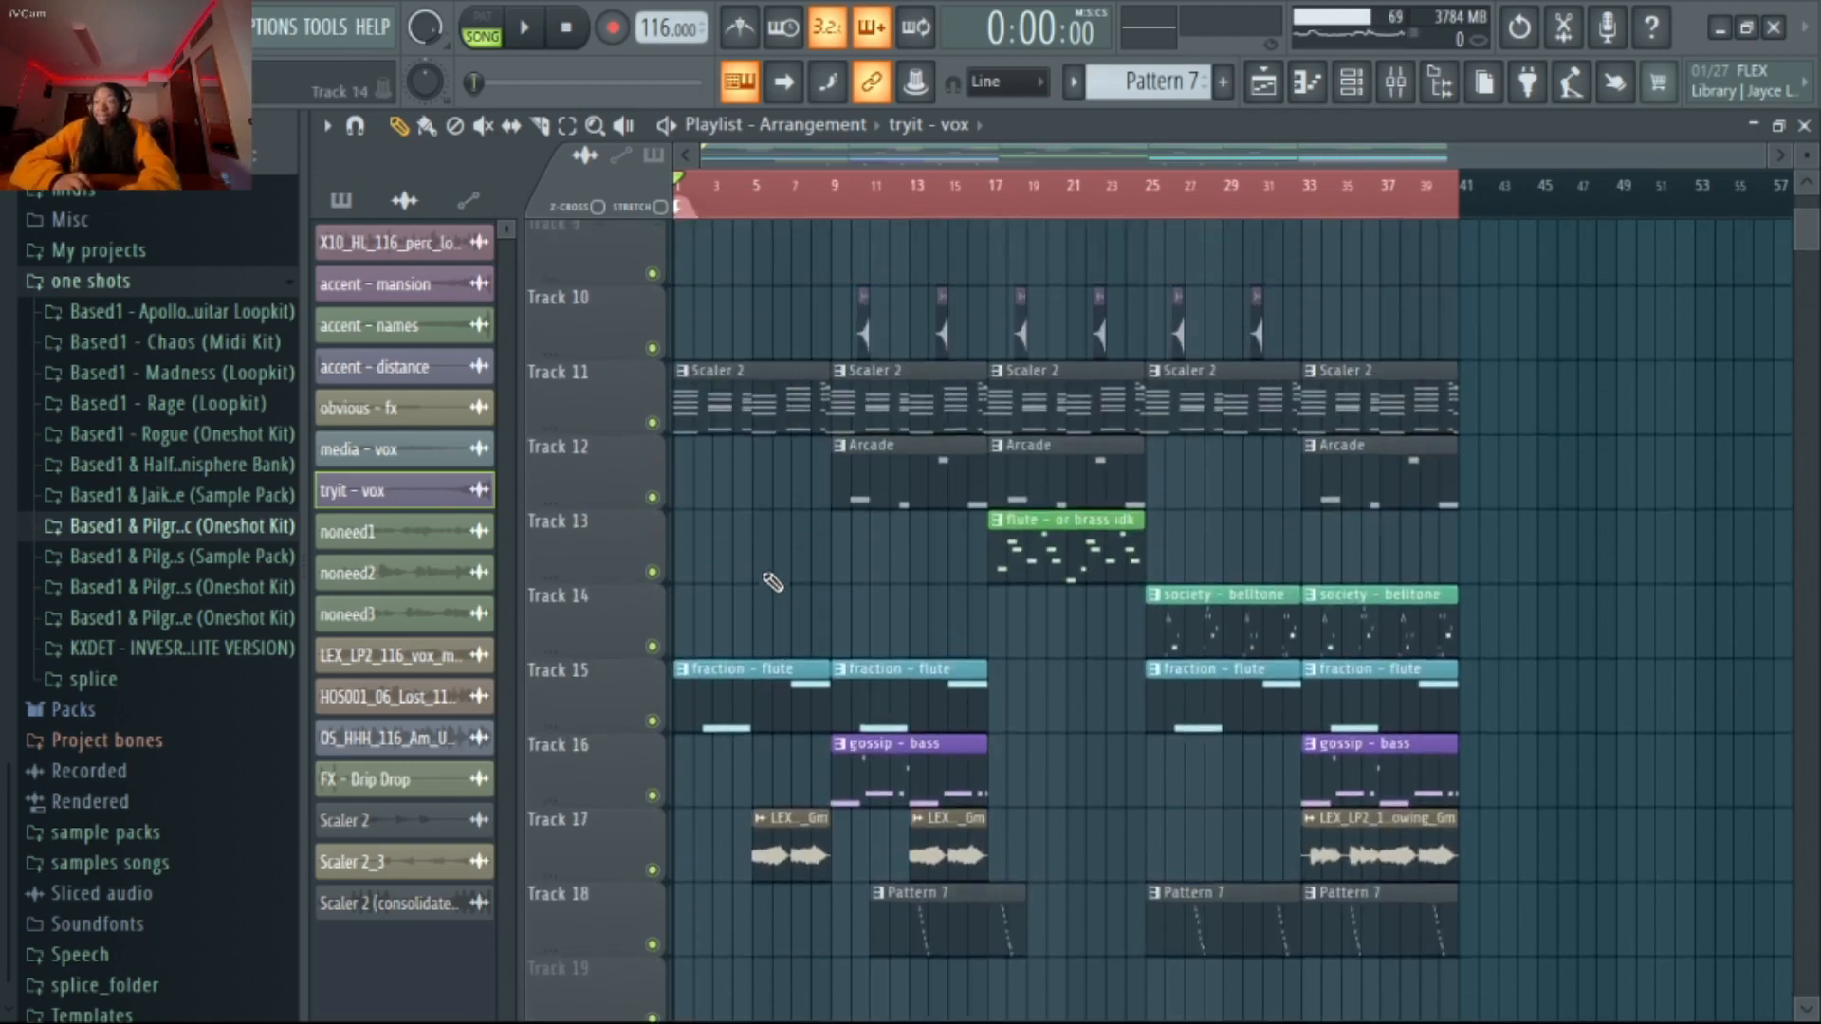
Solo Track 21, play the Scaler 2 (consolidated) clip from the beginning of the song, and stop playback
{"action": "scroll", "coordinate": [773, 582], "scroll_direction": "down", "scroll_amount": 4}
{"action": "right_click", "coordinate": [652, 833]}
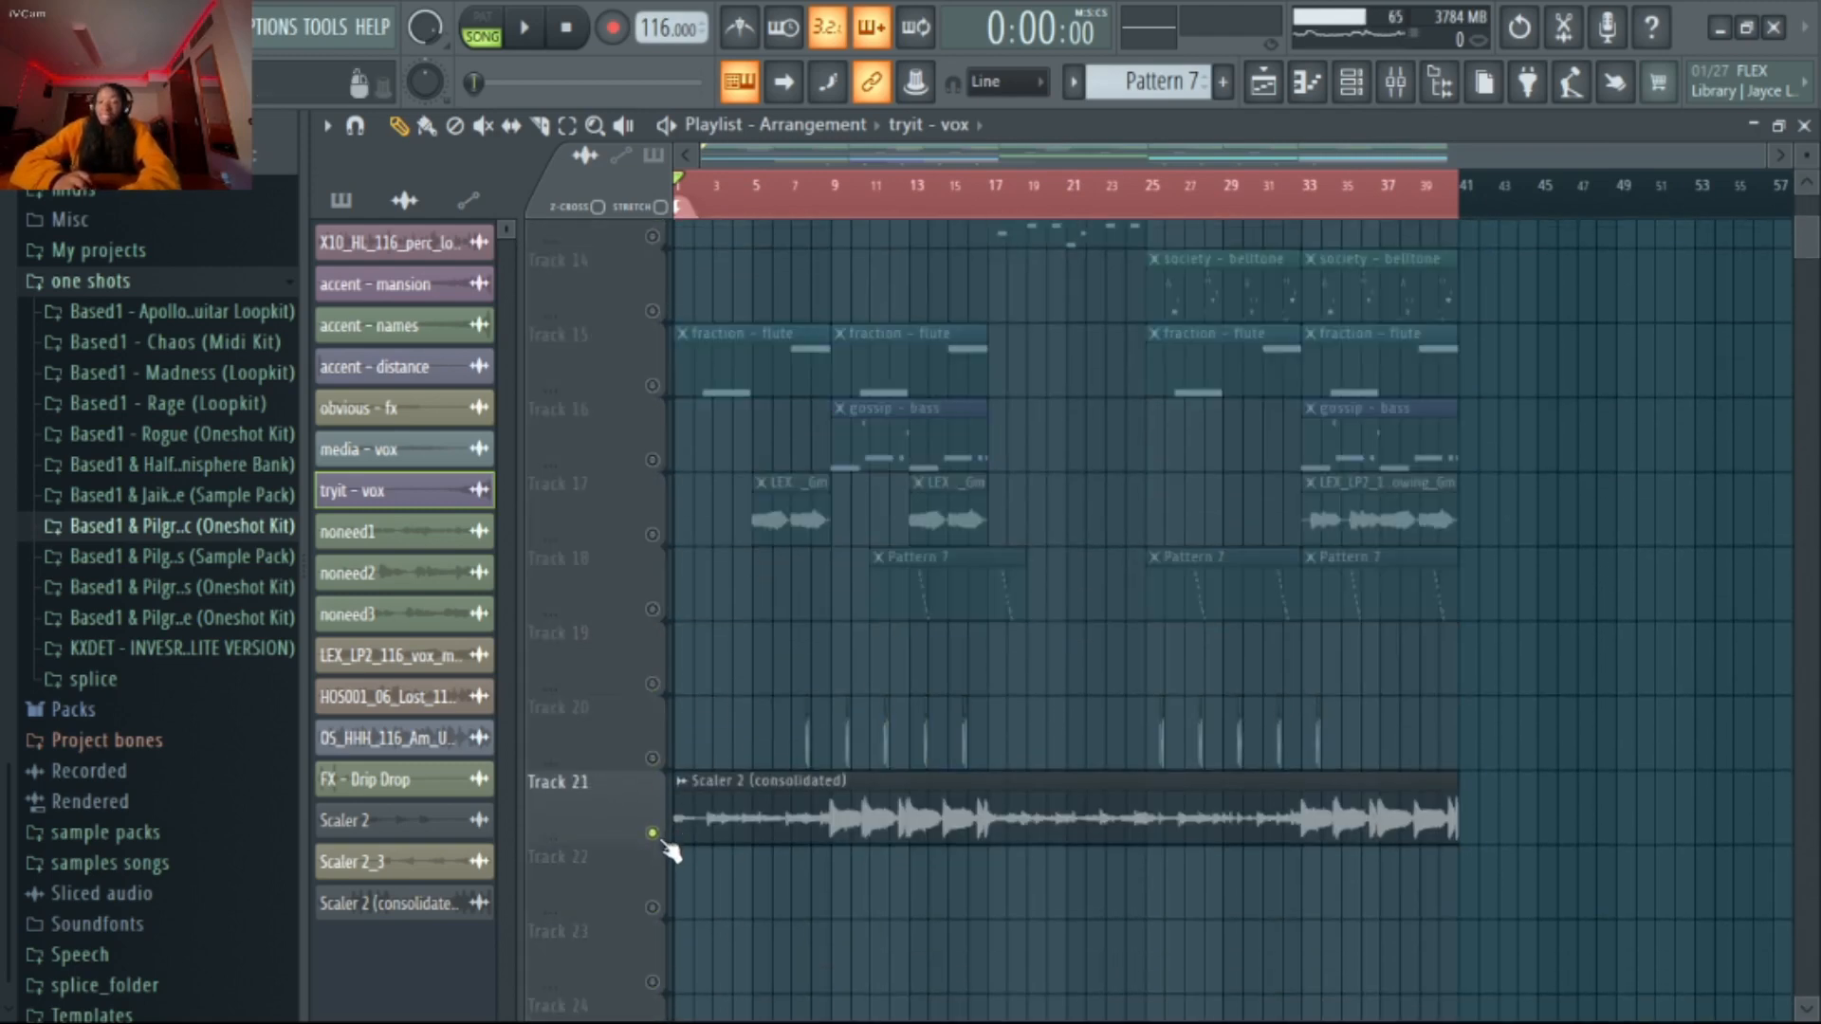
{"action": "key", "text": "space"}
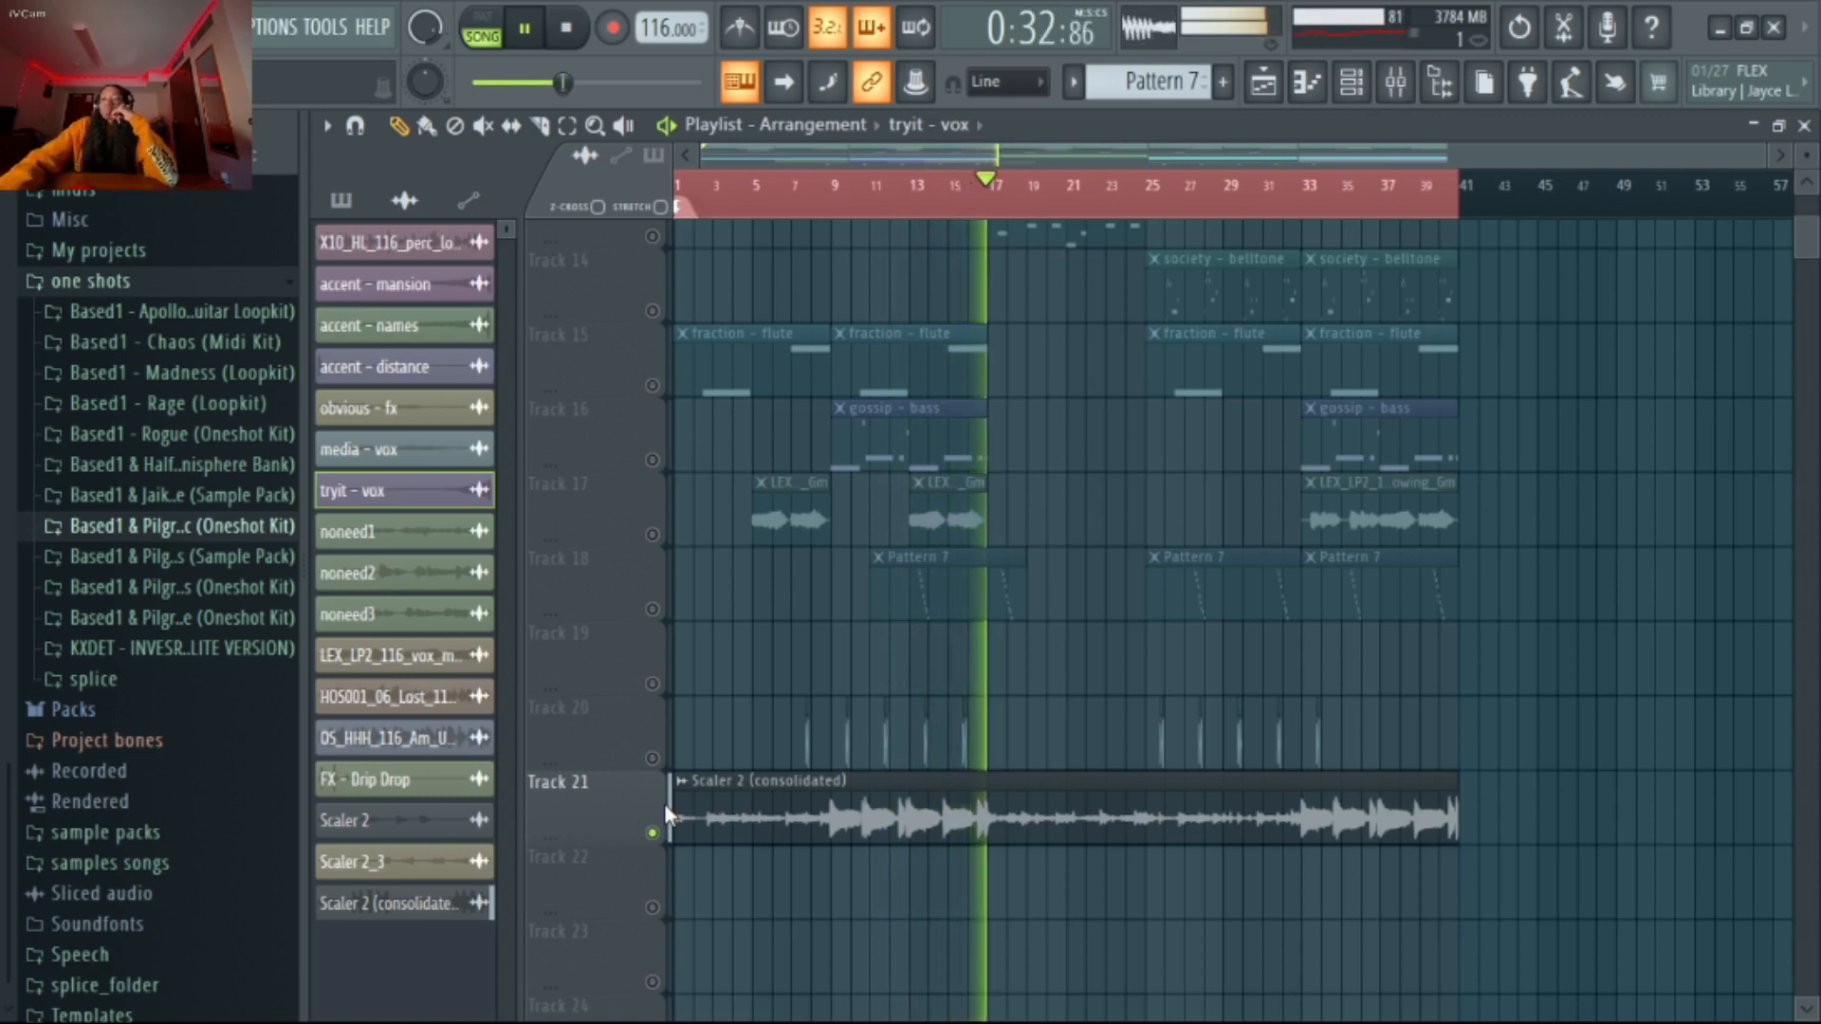
{"action": "key", "text": "space"}
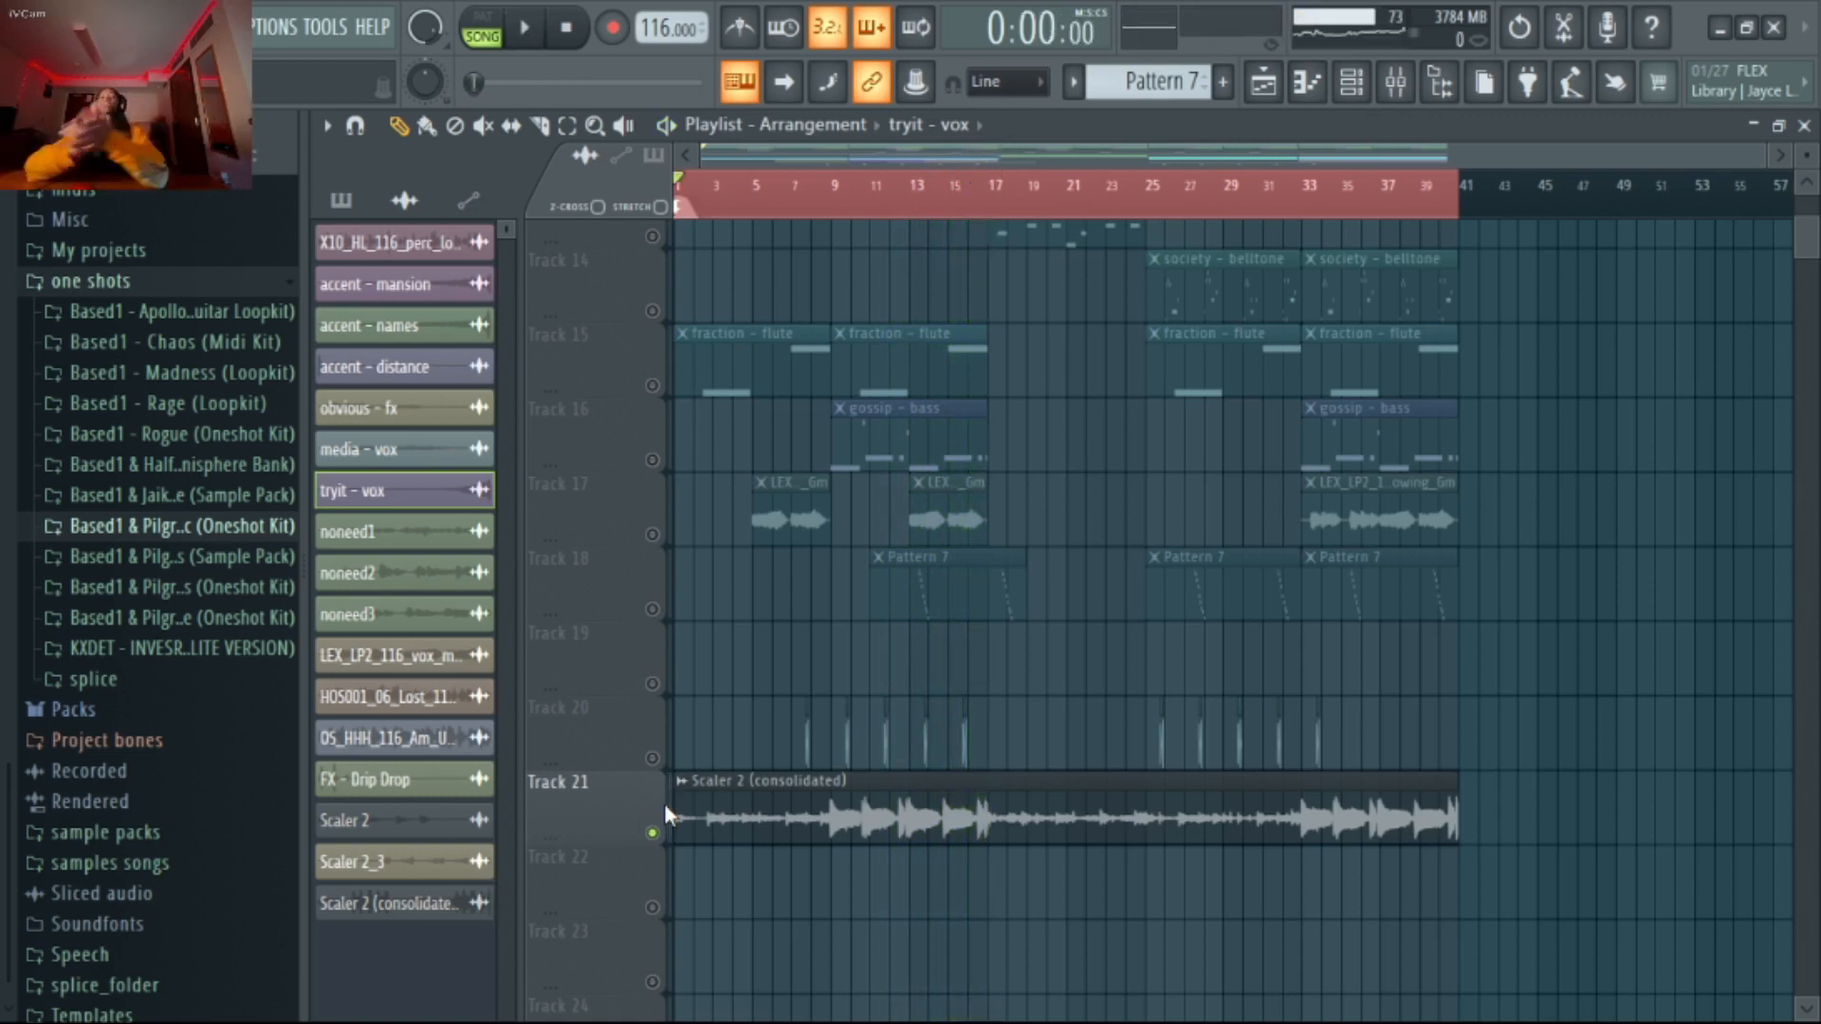